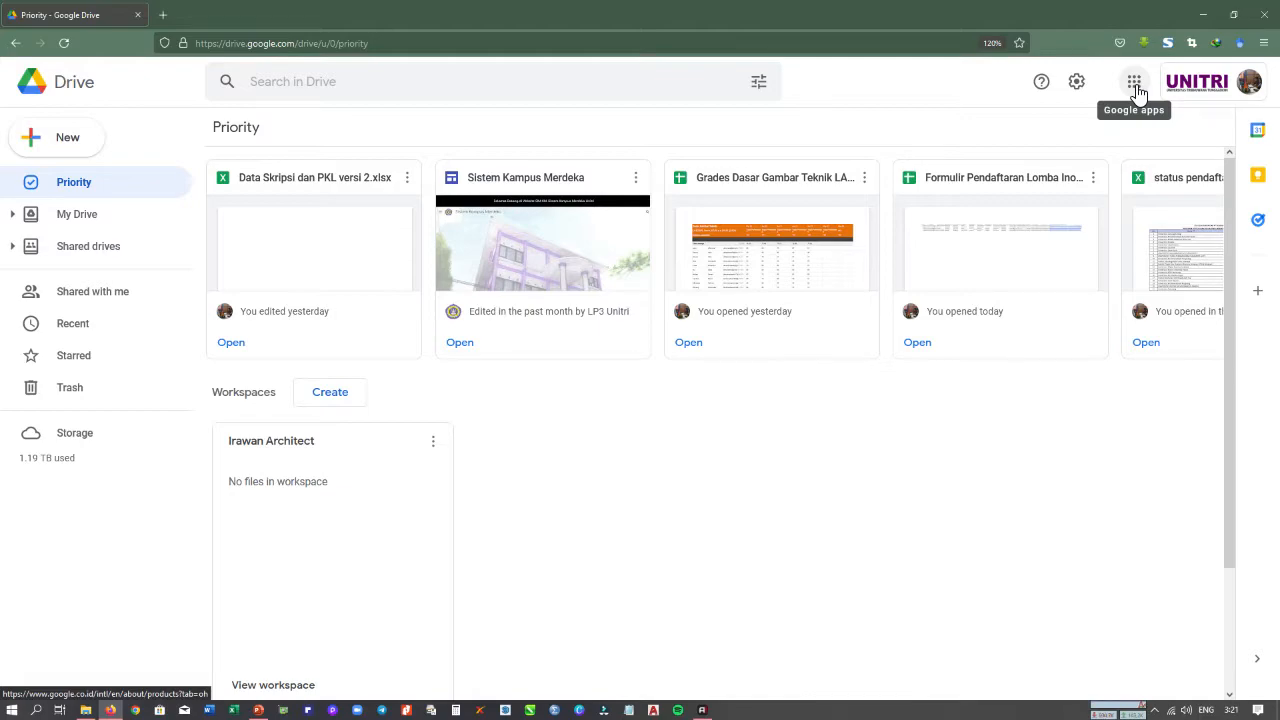
- Open Google Sites in a new browser tab from the Google apps available in Drive
{"action": "left_click", "coordinate": [1134, 88]}
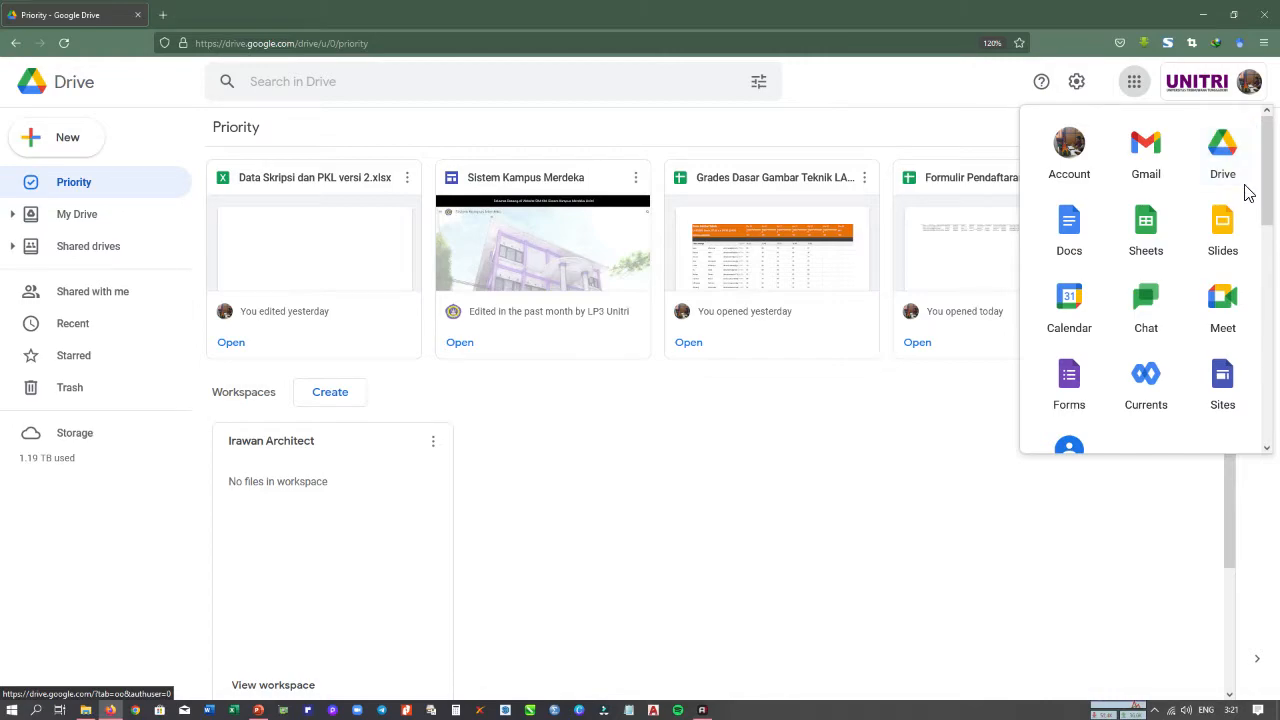
{"action": "mouse_move", "coordinate": [1267, 208]}
{"action": "left_mouse_down"}
{"action": "mouse_move", "coordinate": [1271, 415]}
{"action": "mouse_move", "coordinate": [1276, 208]}
{"action": "left_mouse_up"}
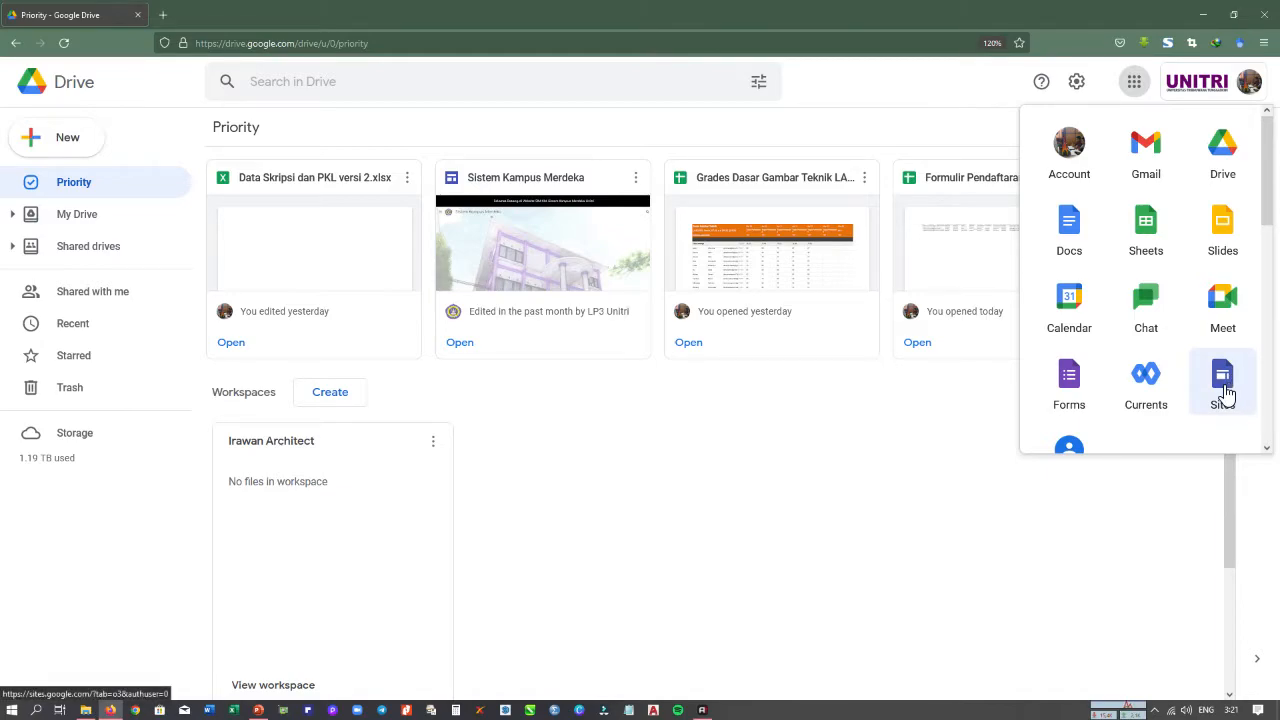
{"action": "right_click", "coordinate": [1225, 395]}
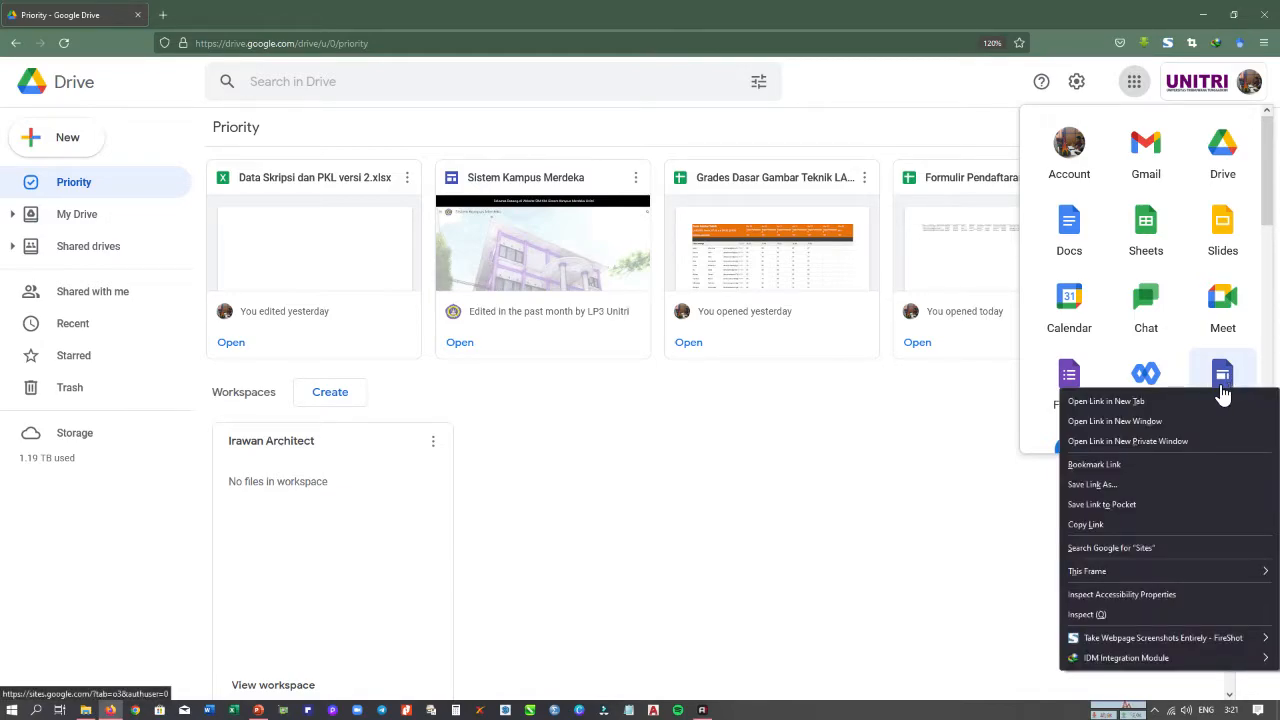
{"action": "left_click", "coordinate": [1196, 404]}
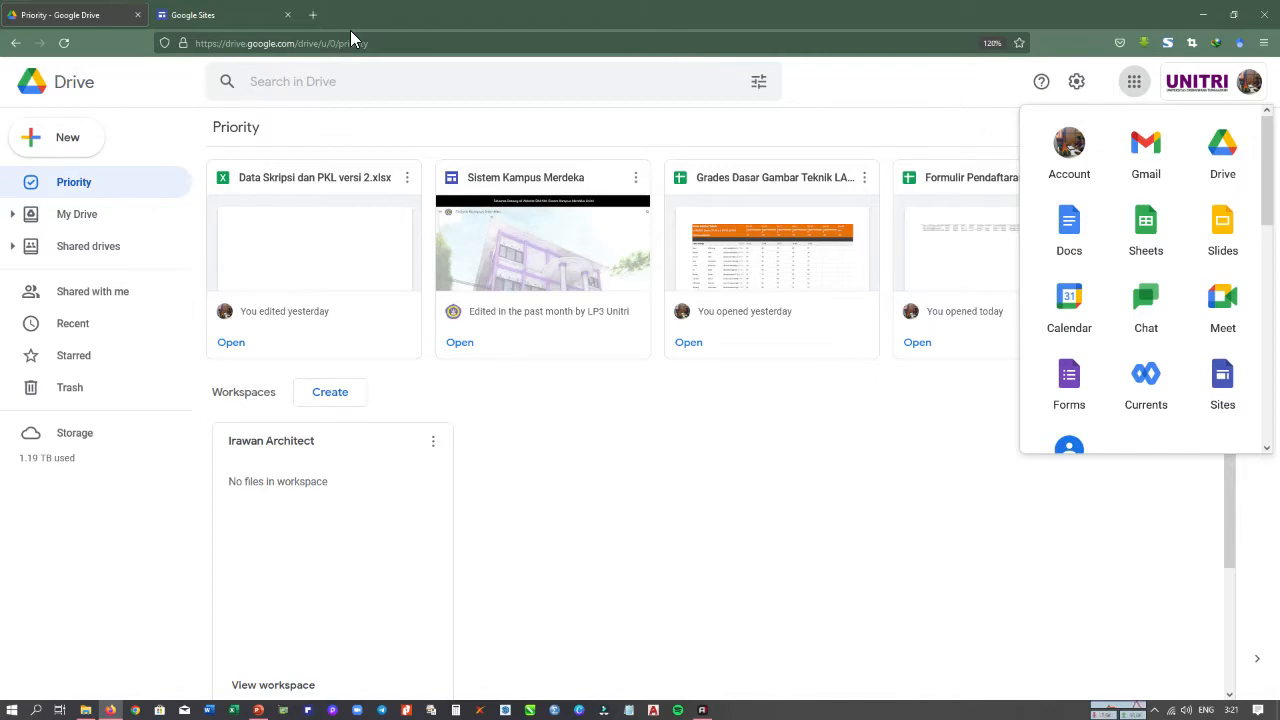
- Open the Blogger website, blogger.com, in another new browser tab
{"action": "left_click", "coordinate": [313, 15]}
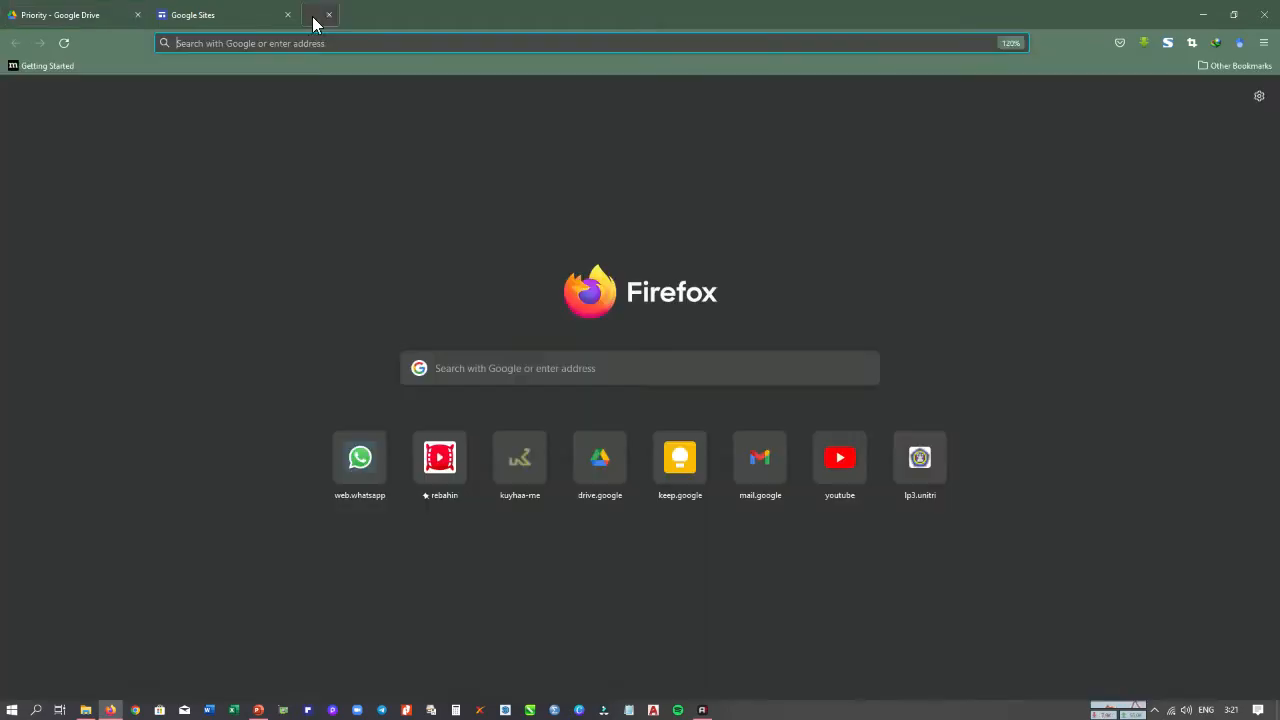
{"action": "left_click", "coordinate": [343, 45]}
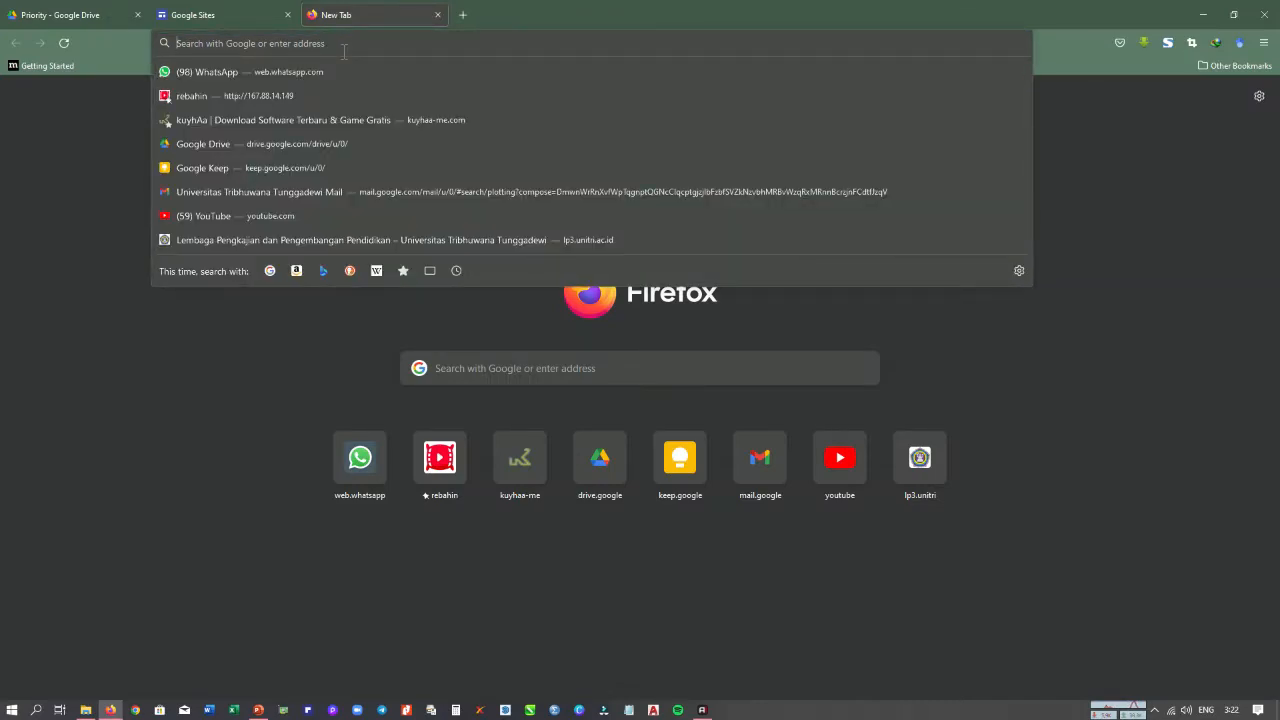
{"action": "type", "text": "blogger.com/"}
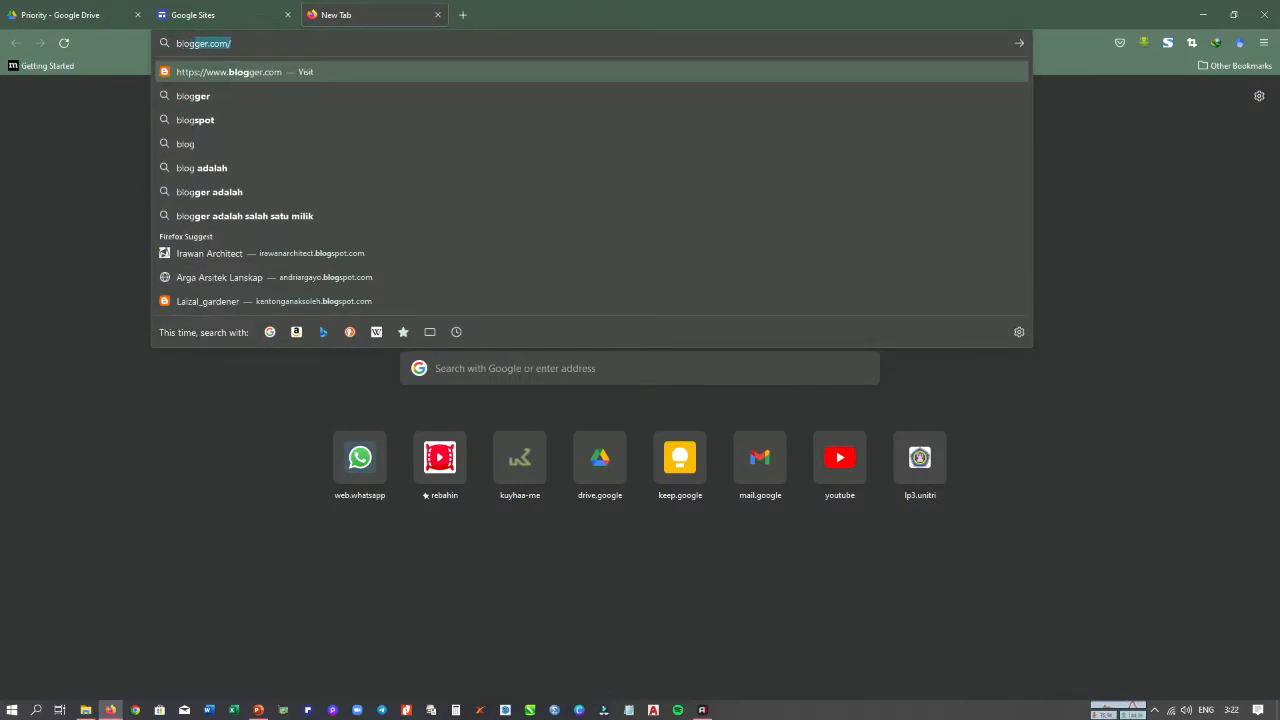
{"action": "left_click", "coordinate": [328, 76]}
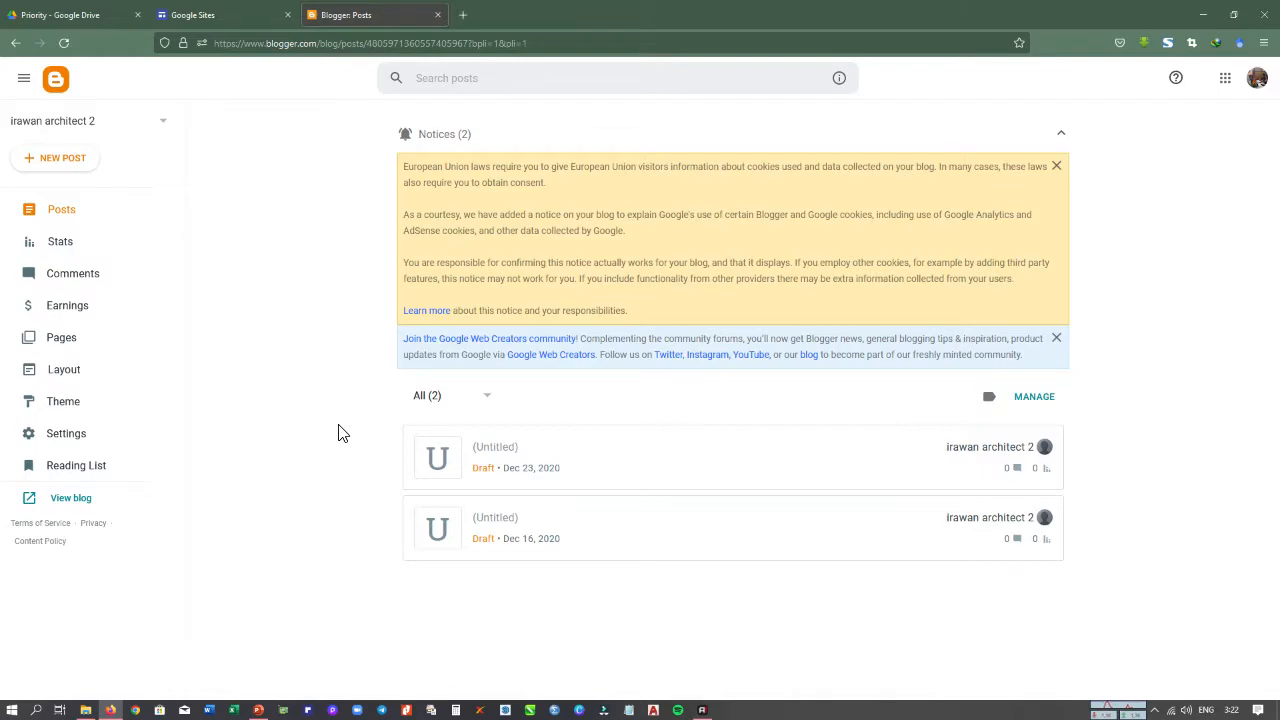
- Open the Wix website, wix.com, in another new browser tab
{"action": "left_click", "coordinate": [463, 15]}
{"action": "type", "text": "wi"}
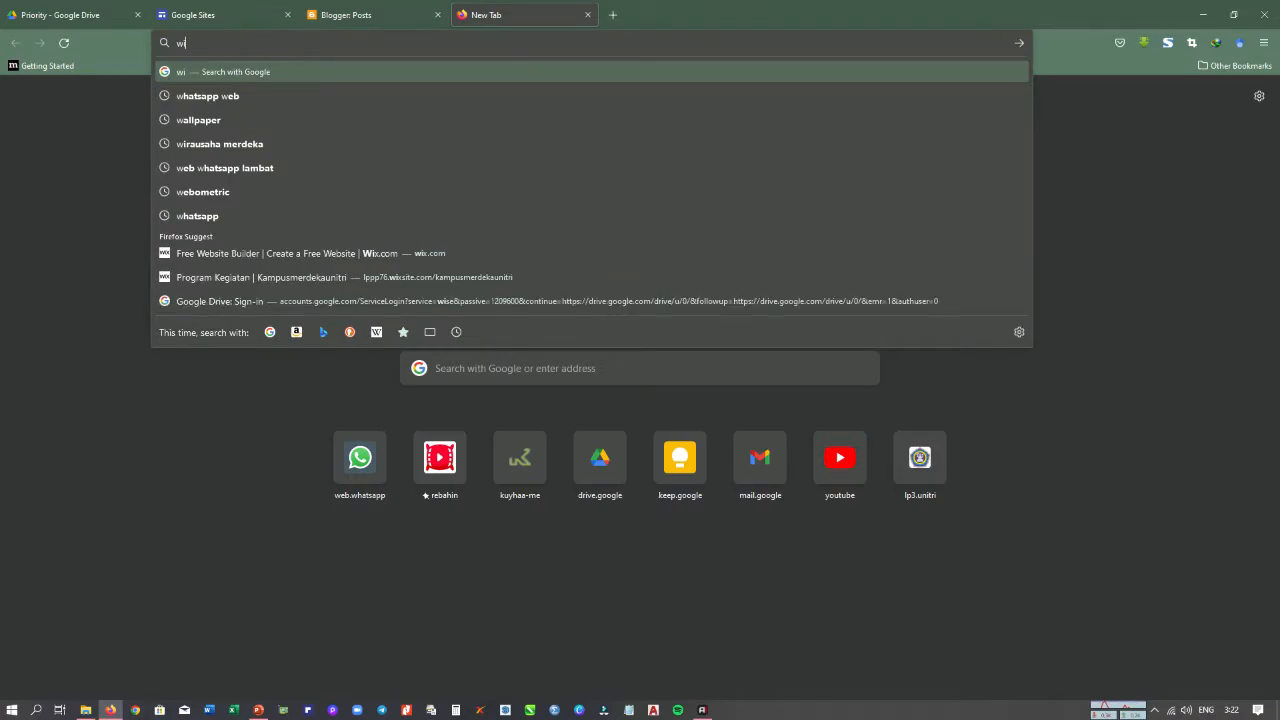
{"action": "type", "text": "x.com"}
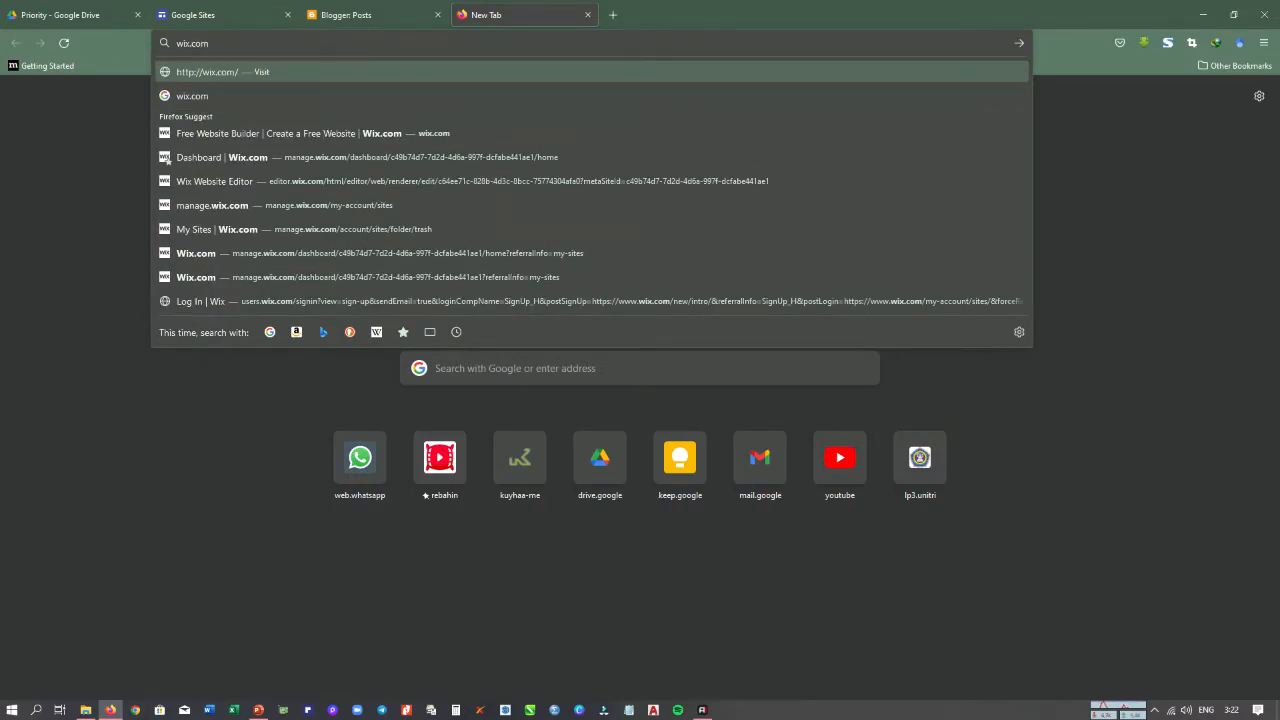
{"action": "key", "text": "Return"}
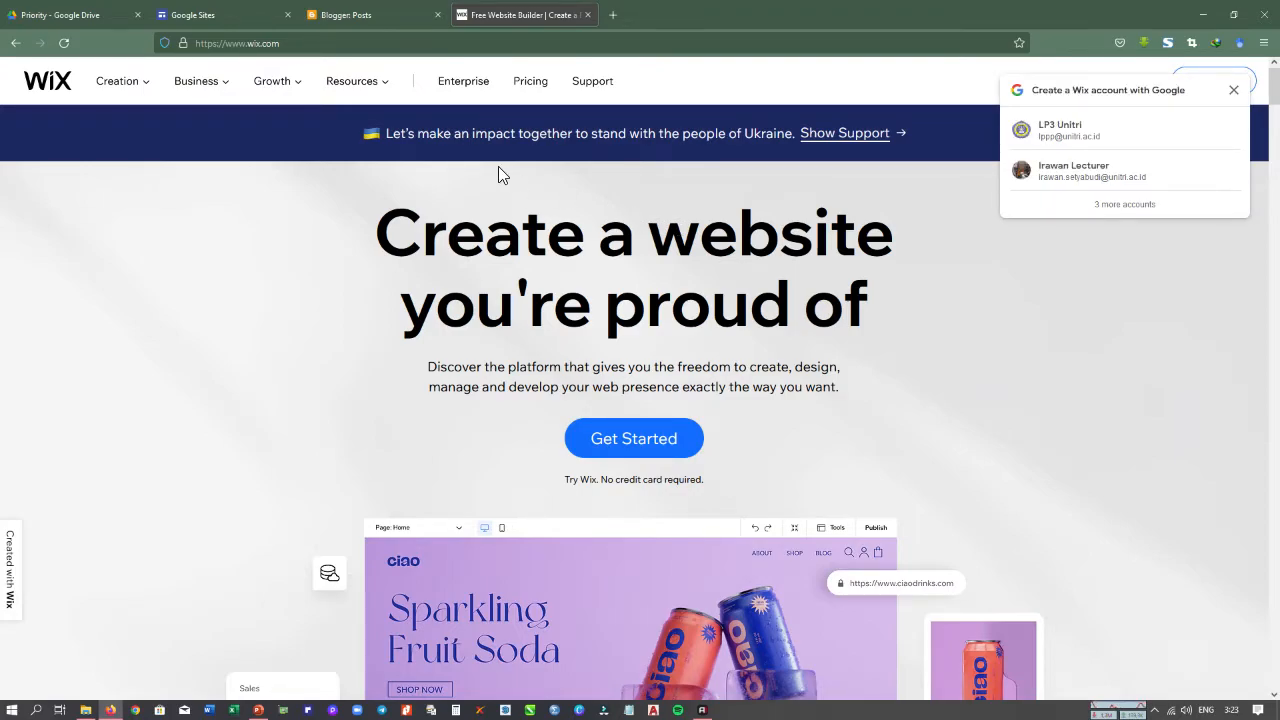
- Try to open the Student Portfolio and Portfolio templates from Google Sites in separate tabs, and close the resulting image tabs
{"action": "left_click", "coordinate": [214, 18]}
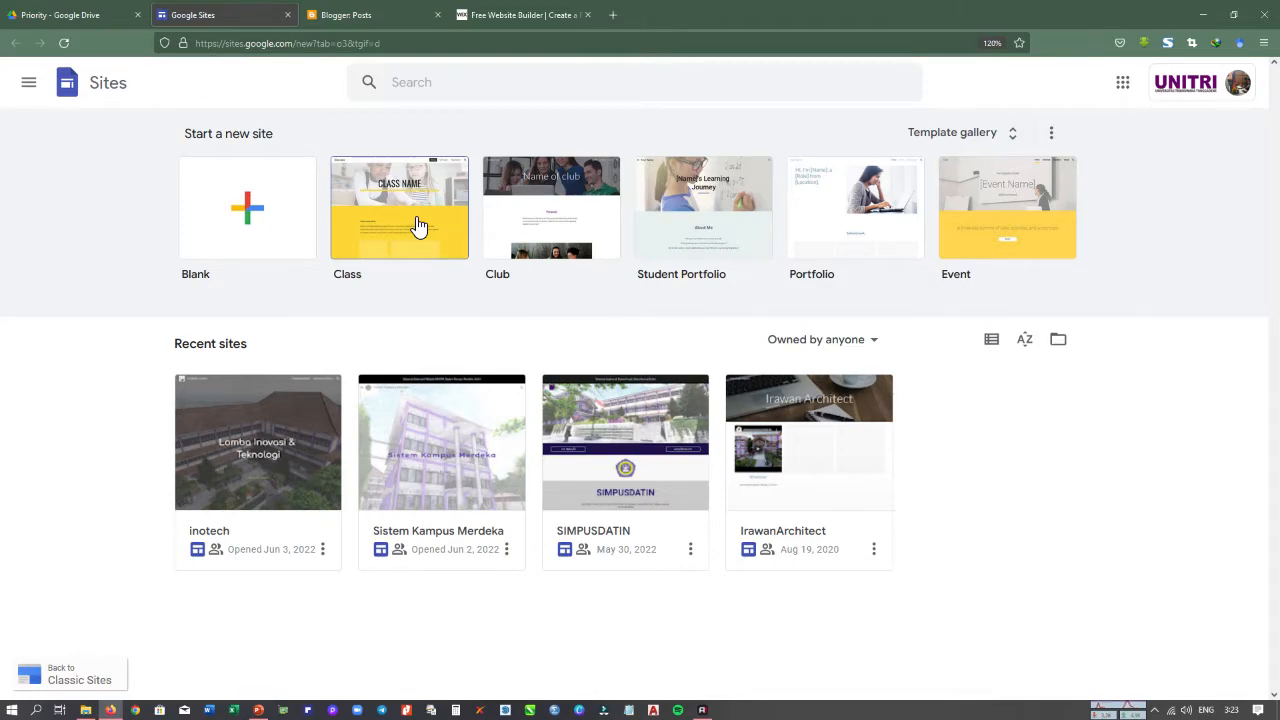
{"action": "right_click", "coordinate": [707, 228]}
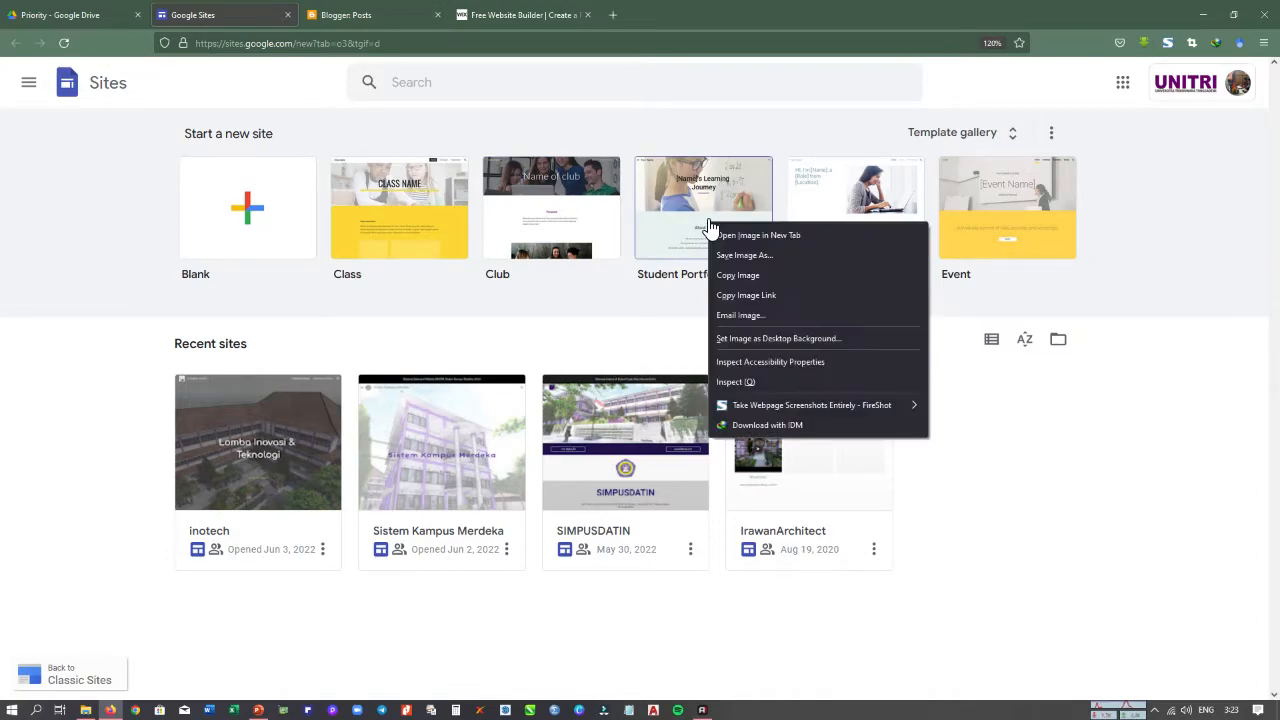
{"action": "left_click", "coordinate": [804, 145]}
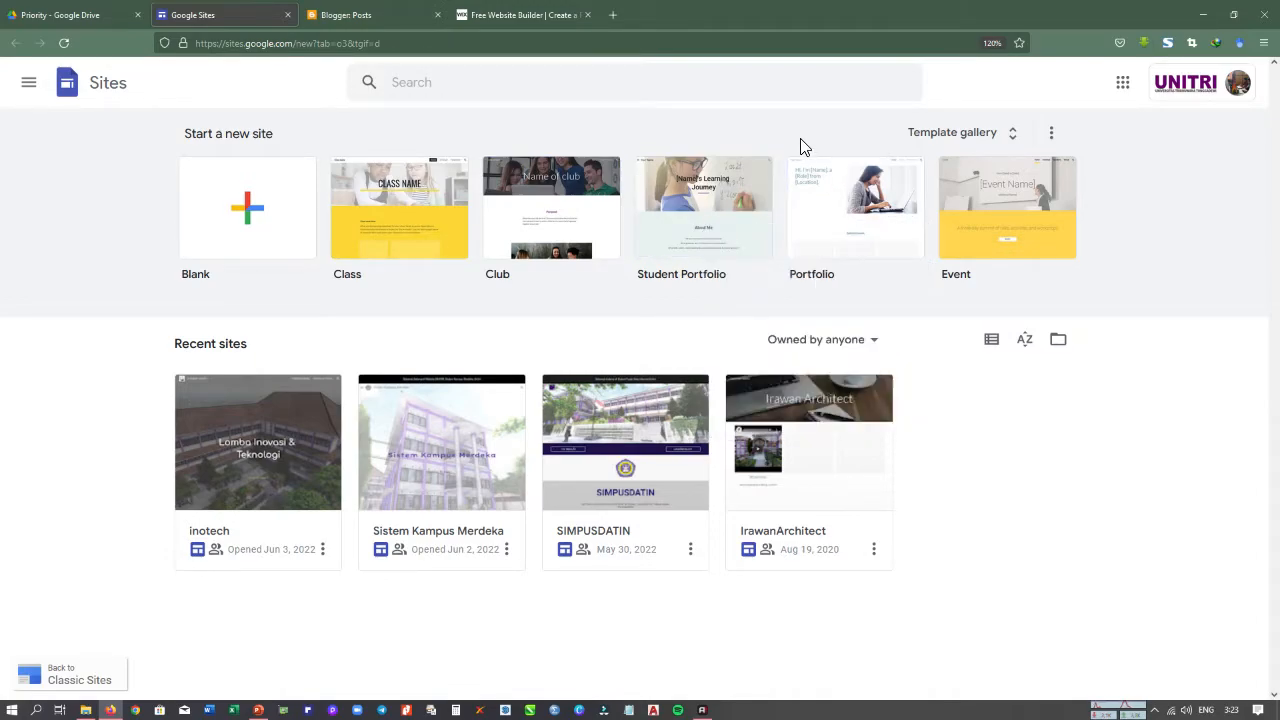
{"action": "right_click", "coordinate": [710, 214]}
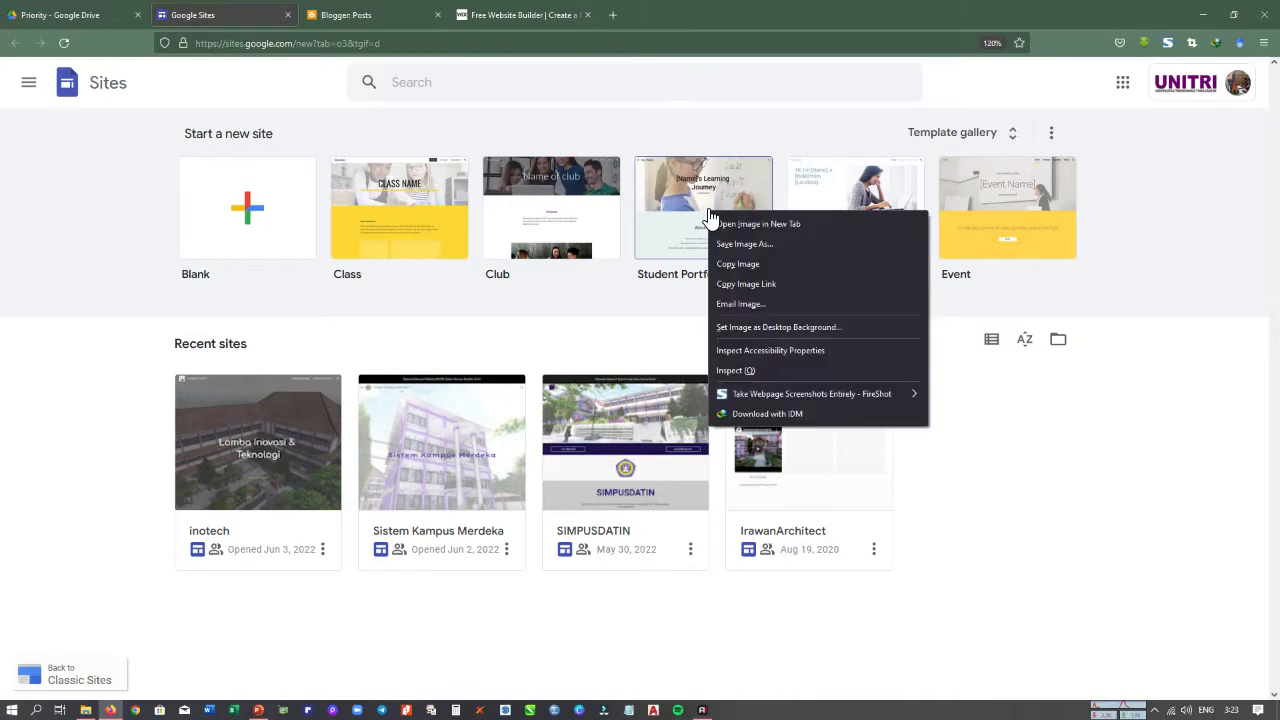
{"action": "left_click", "coordinate": [754, 224]}
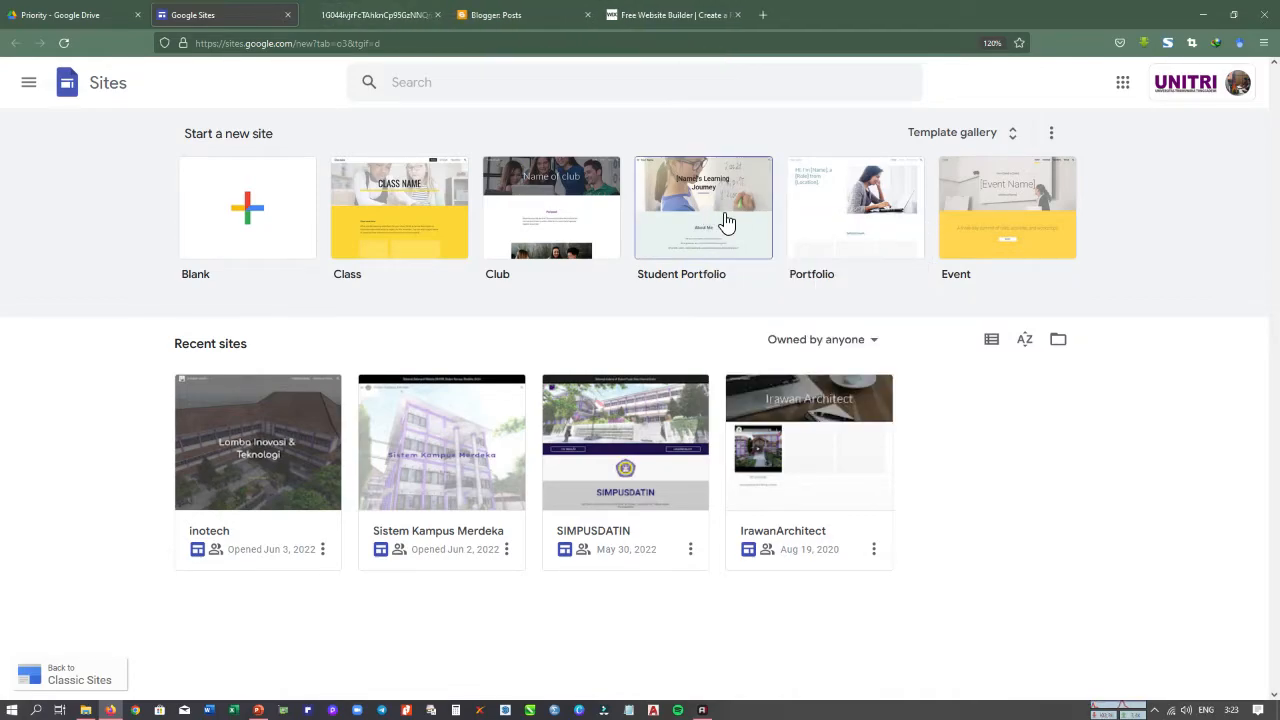
{"action": "right_click", "coordinate": [843, 224]}
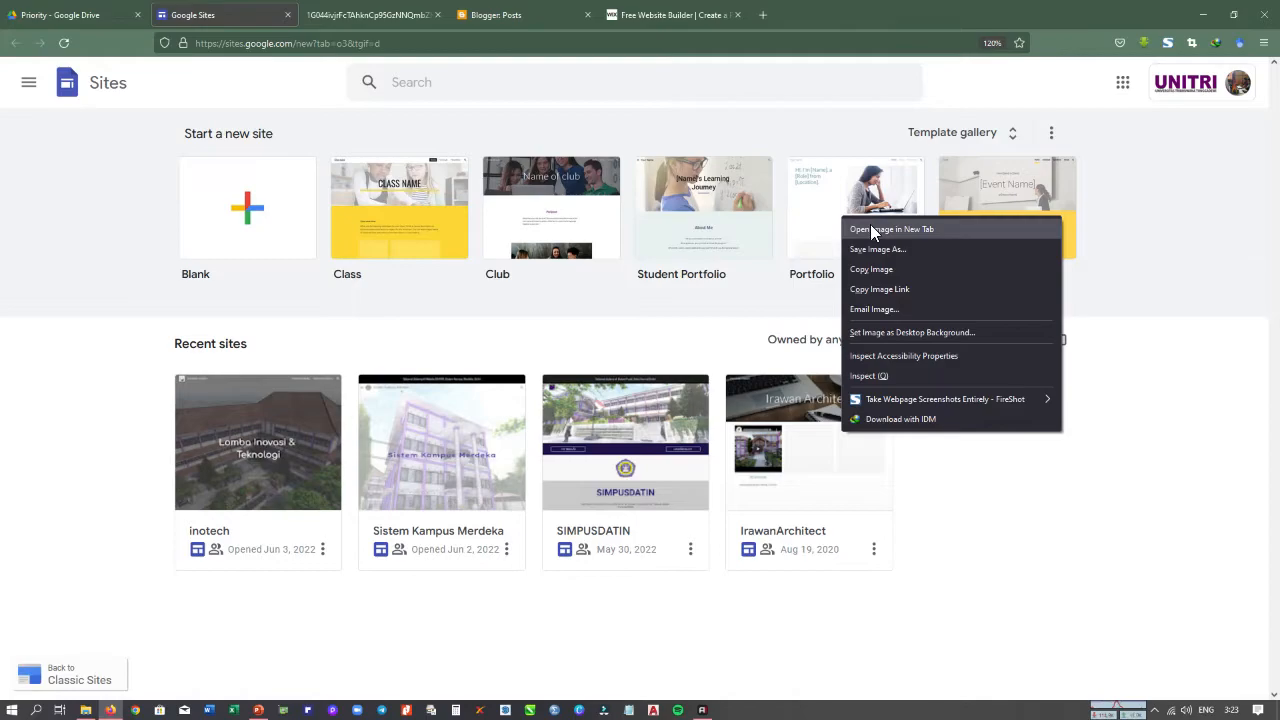
{"action": "left_click", "coordinate": [870, 226]}
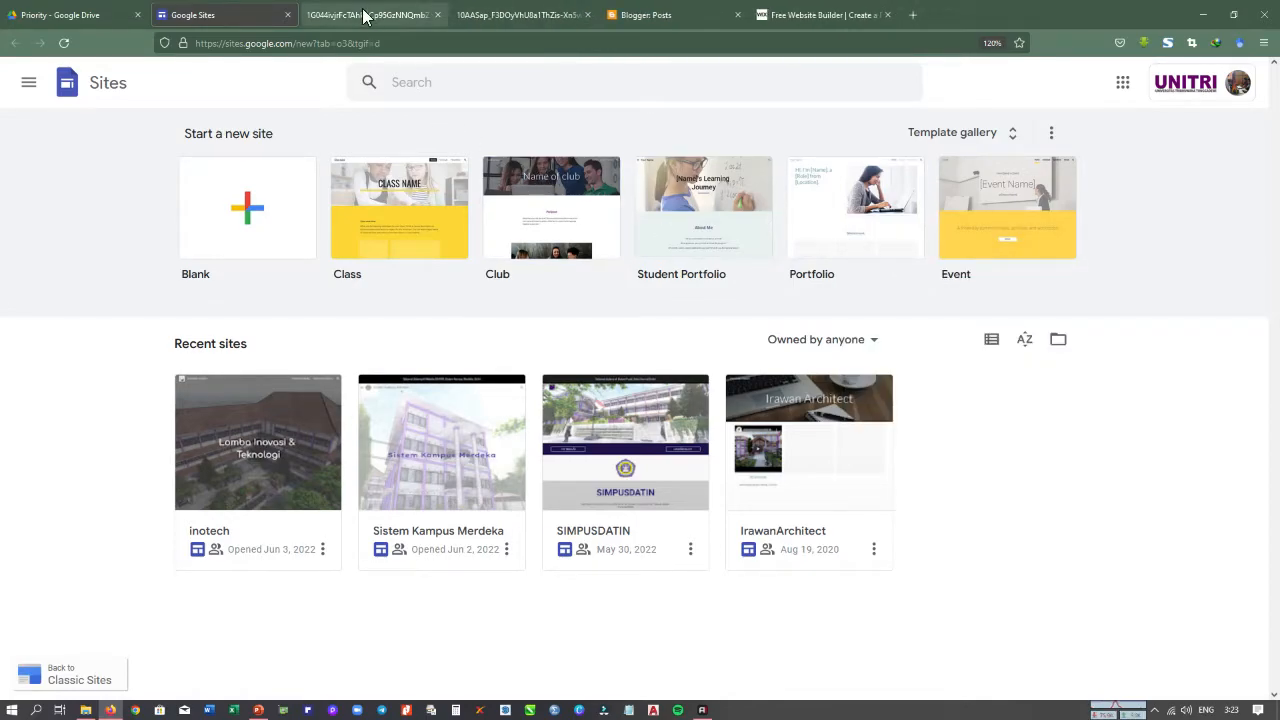
{"action": "left_click", "coordinate": [377, 17]}
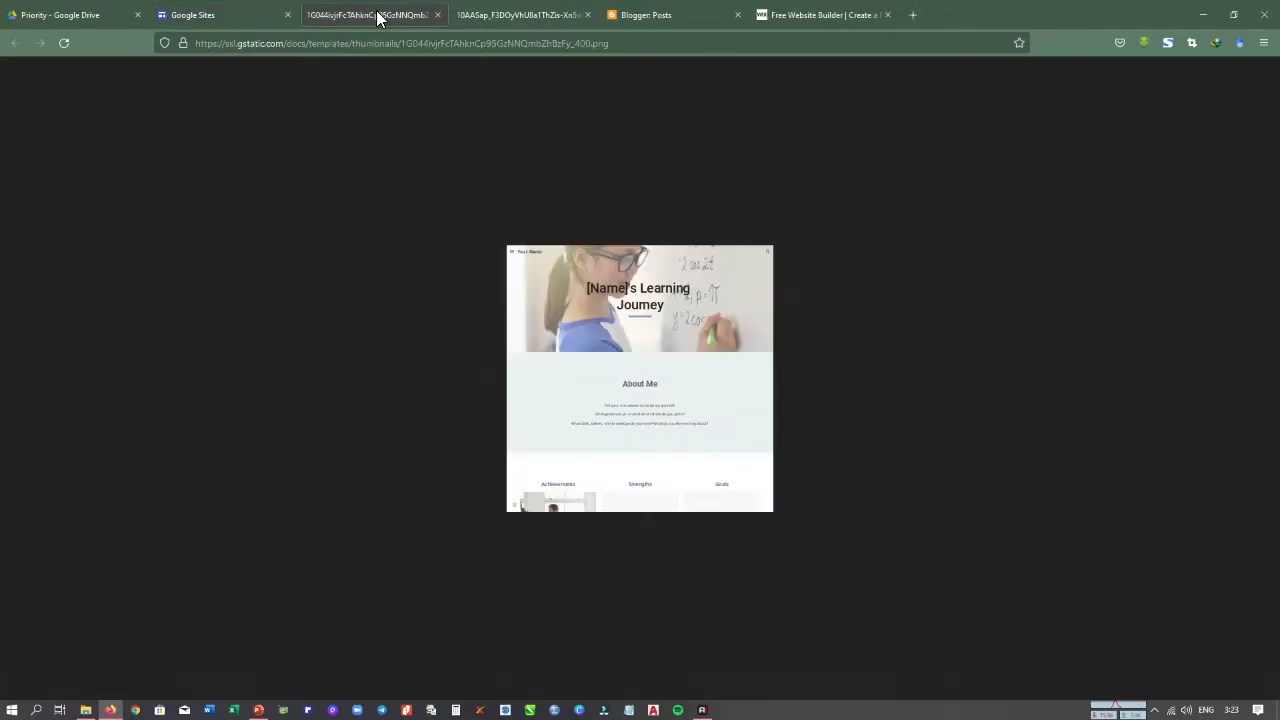
{"action": "left_click", "coordinate": [437, 15]}
{"action": "left_click", "coordinate": [437, 15]}
- Create a new Google site from the Student Portfolio template and look through its page from header to footer
{"action": "left_click", "coordinate": [215, 15]}
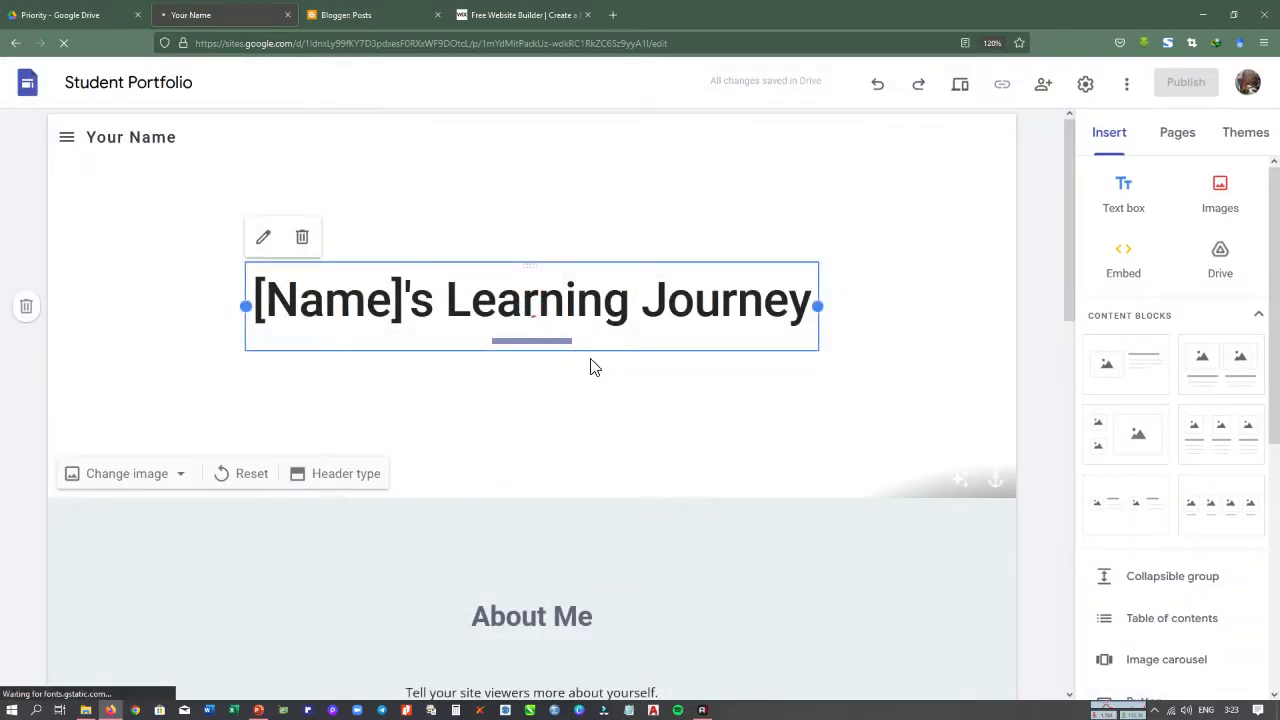
{"action": "scroll", "coordinate": [566, 494], "scroll_direction": "down", "scroll_amount": 5}
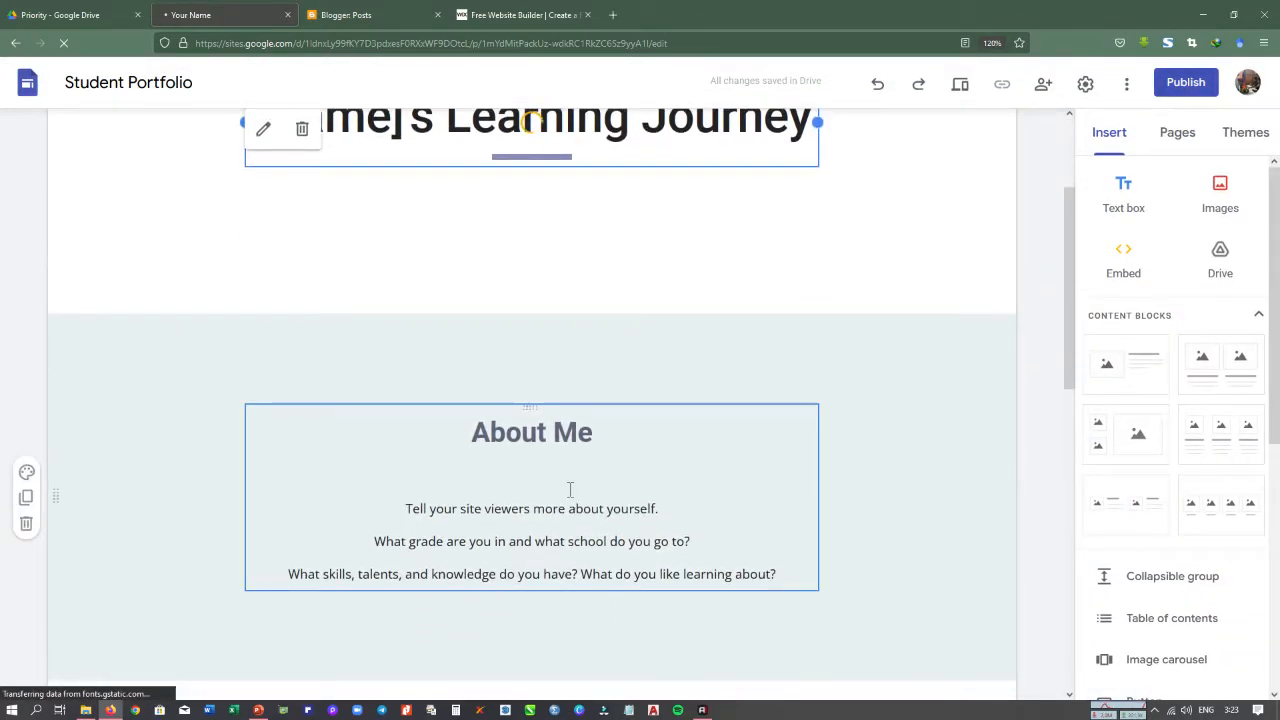
{"action": "scroll", "coordinate": [566, 494], "scroll_direction": "down", "scroll_amount": 5}
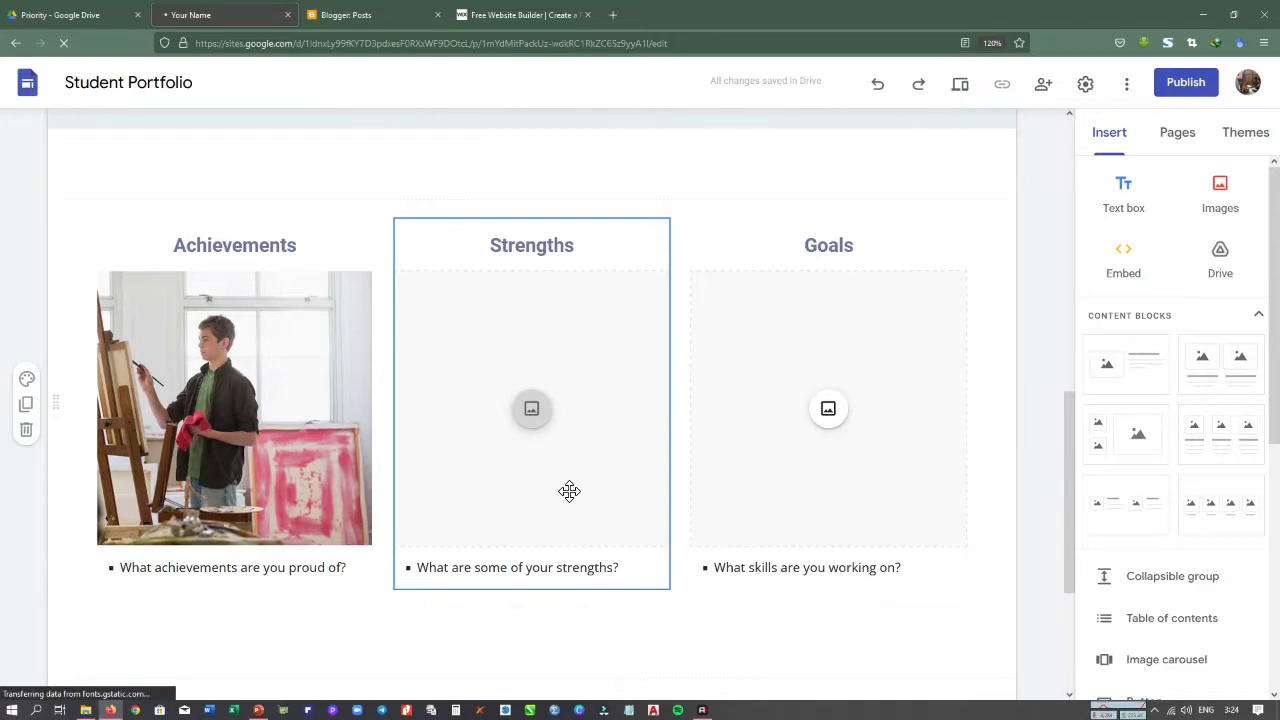
{"action": "scroll", "coordinate": [566, 494], "scroll_direction": "up", "scroll_amount": 10}
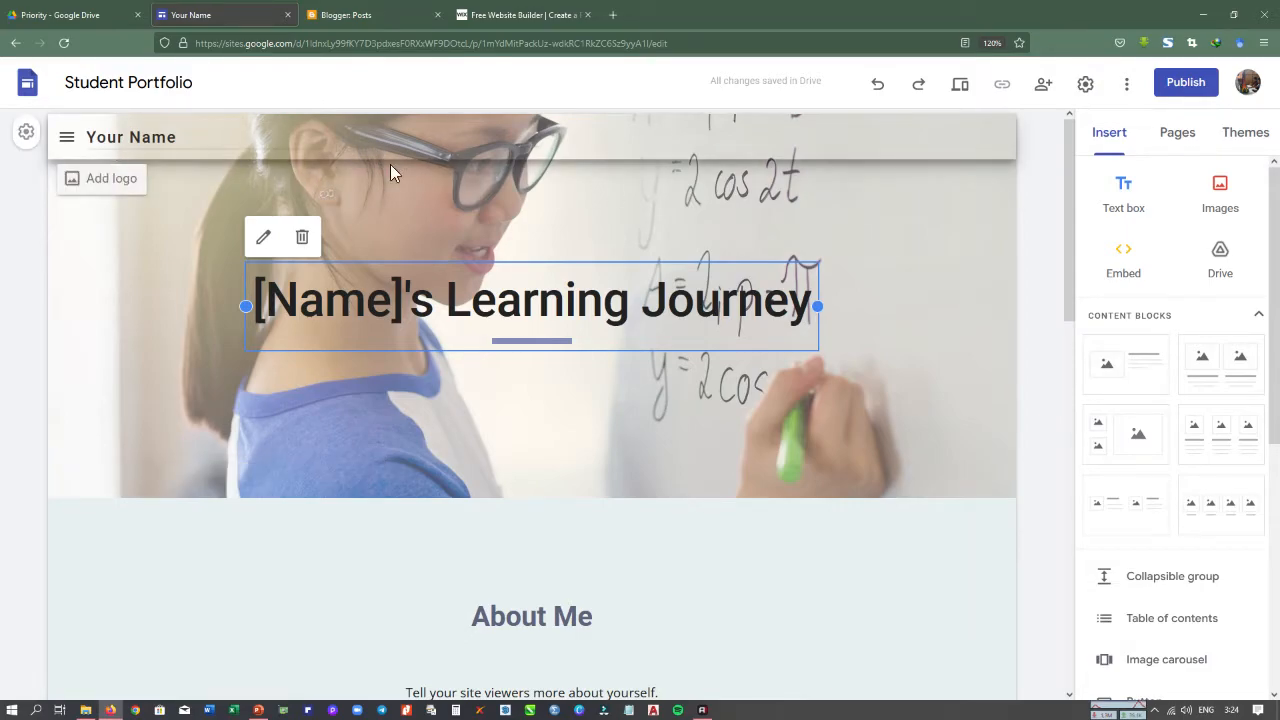
{"action": "scroll", "coordinate": [538, 464], "scroll_direction": "down", "scroll_amount": 2}
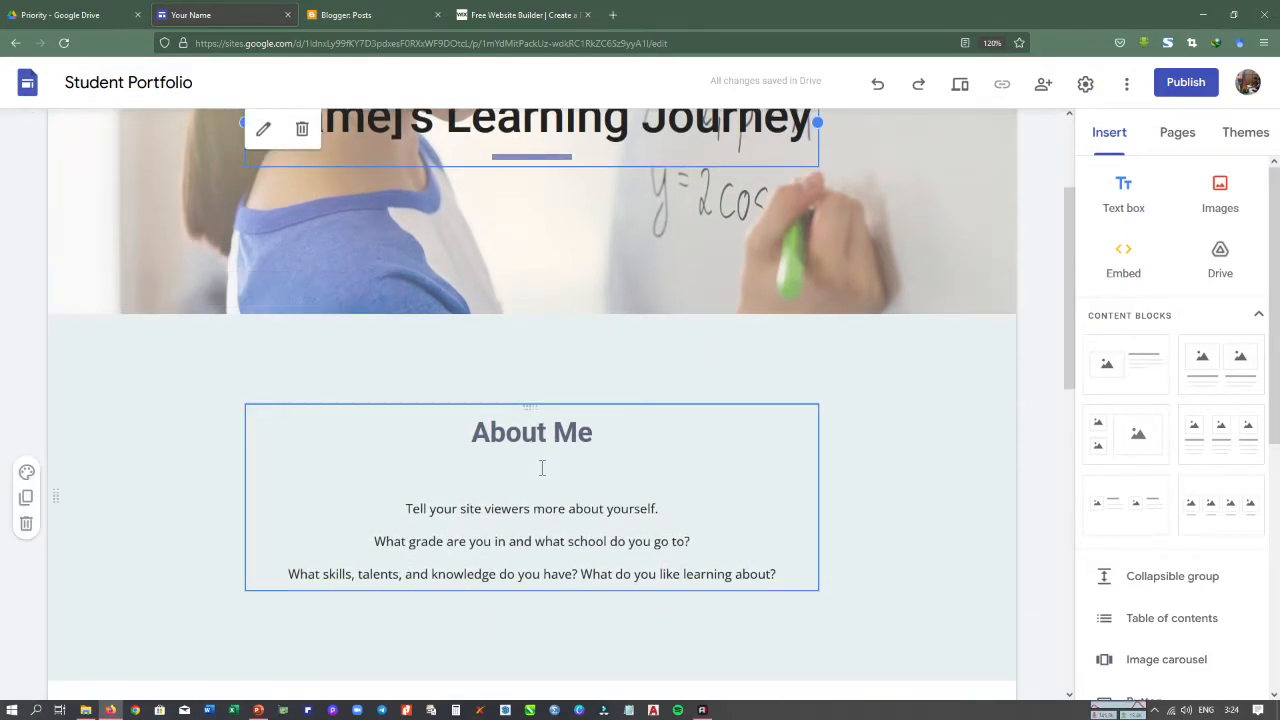
{"action": "scroll", "coordinate": [540, 497], "scroll_direction": "down", "scroll_amount": 3}
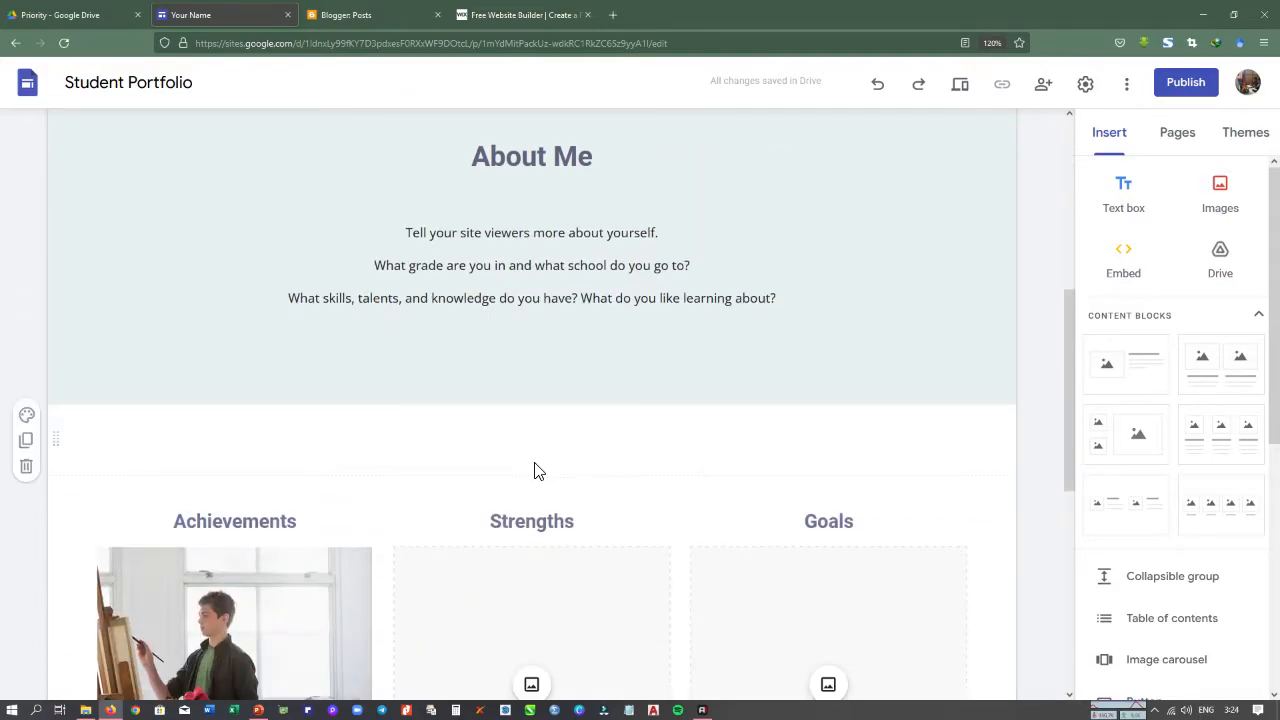
{"action": "scroll", "coordinate": [538, 468], "scroll_direction": "down", "scroll_amount": 5}
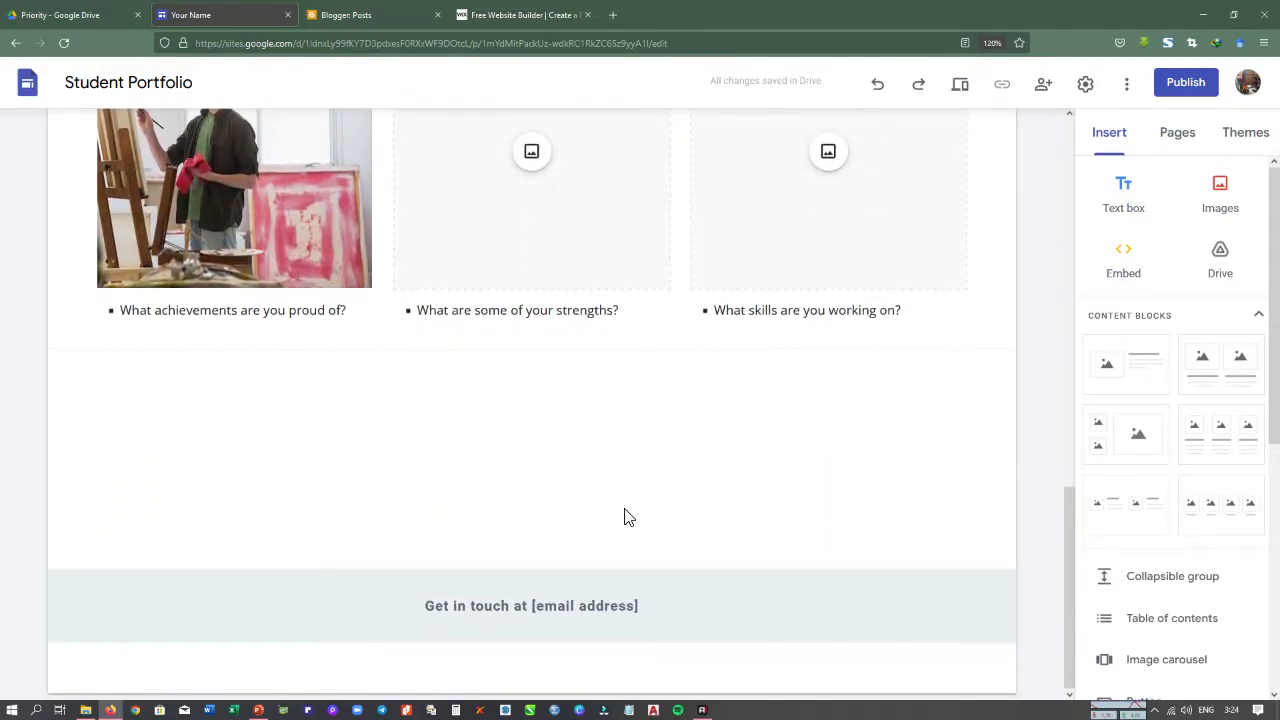
{"action": "scroll", "coordinate": [626, 512], "scroll_direction": "up", "scroll_amount": 15}
{"action": "left_click", "coordinate": [94, 18]}
{"action": "left_click", "coordinate": [185, 15]}
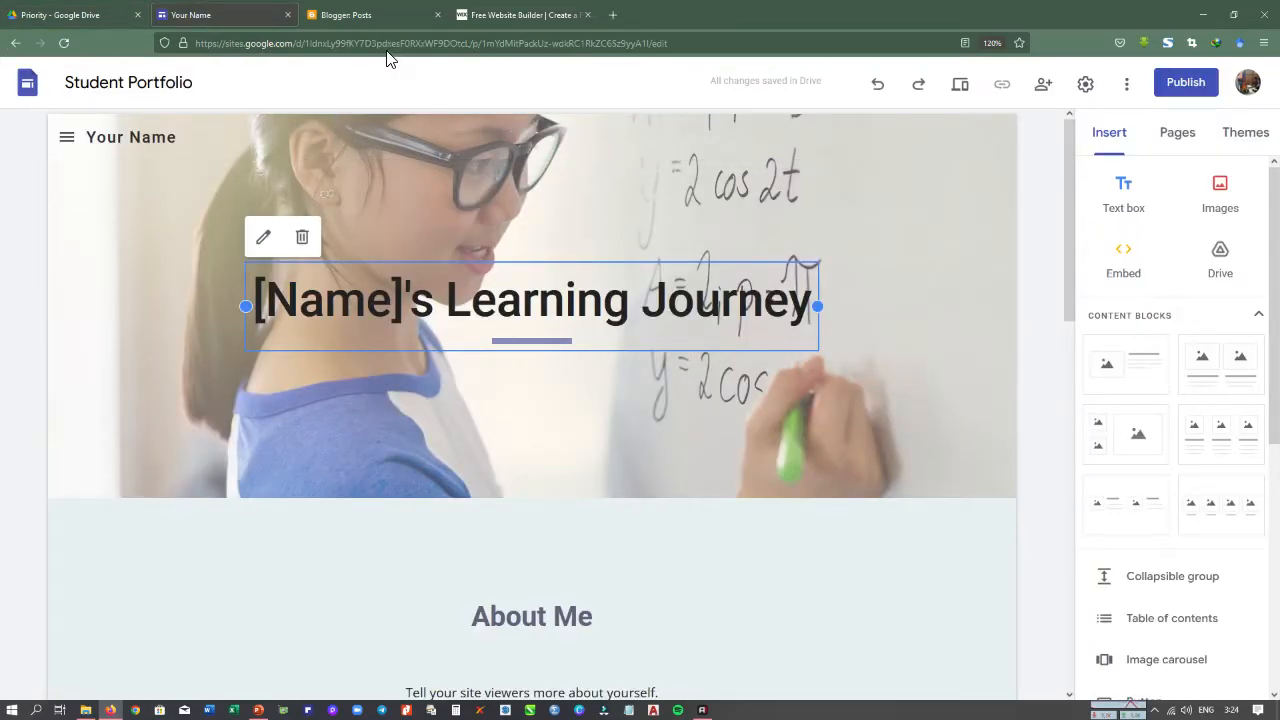
{"action": "left_click", "coordinate": [92, 18]}
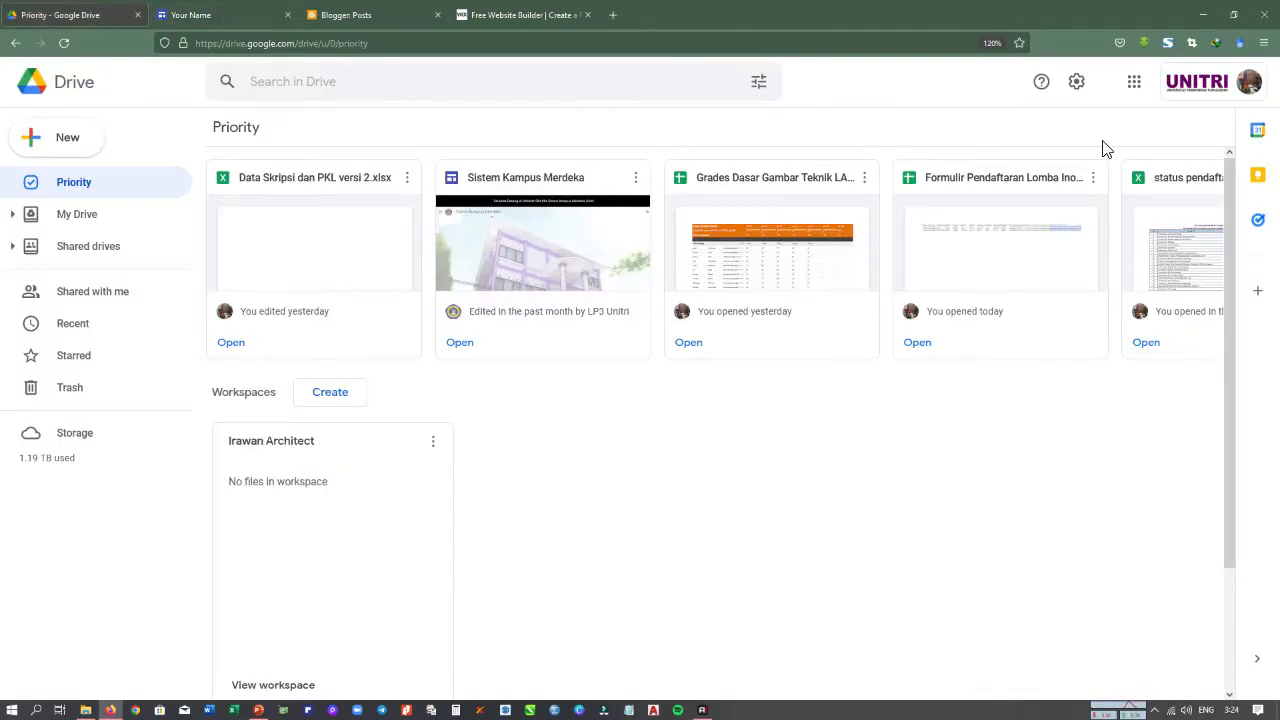
{"action": "left_click", "coordinate": [182, 15]}
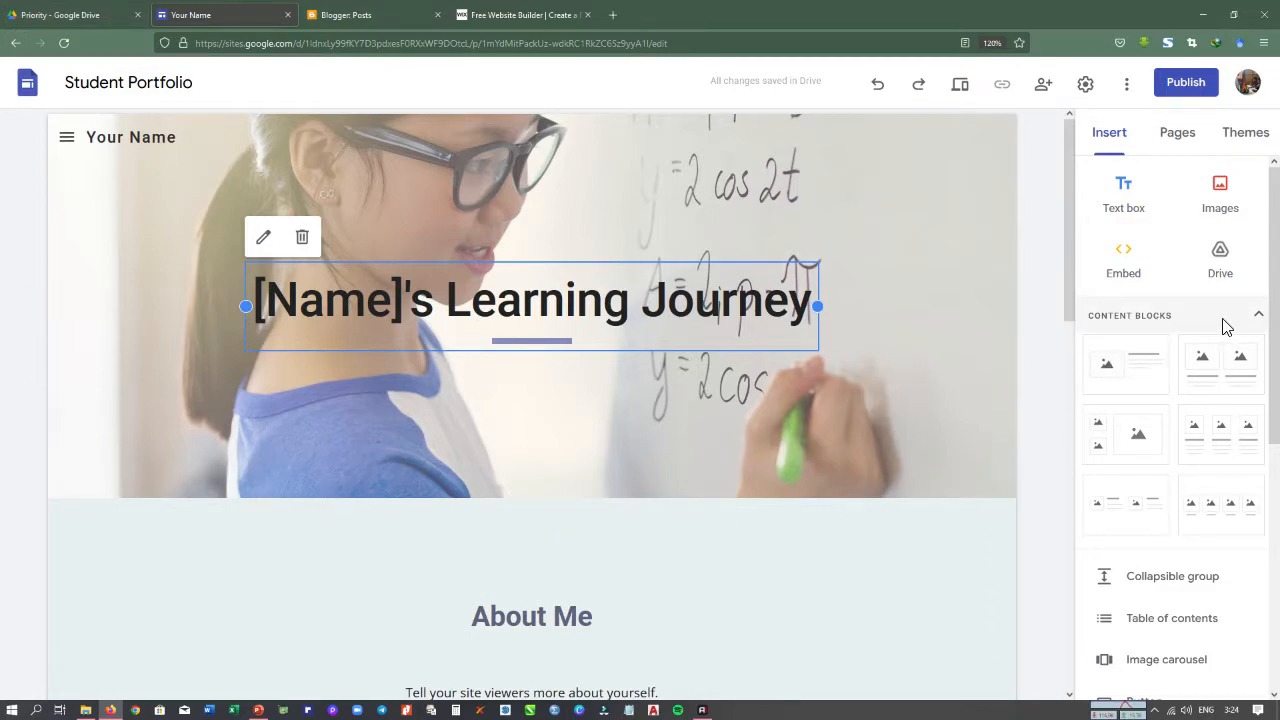
{"action": "mouse_move", "coordinate": [1278, 292]}
{"action": "left_mouse_down"}
{"action": "mouse_move", "coordinate": [1278, 490]}
{"action": "mouse_move", "coordinate": [1278, 278]}
{"action": "left_mouse_up"}
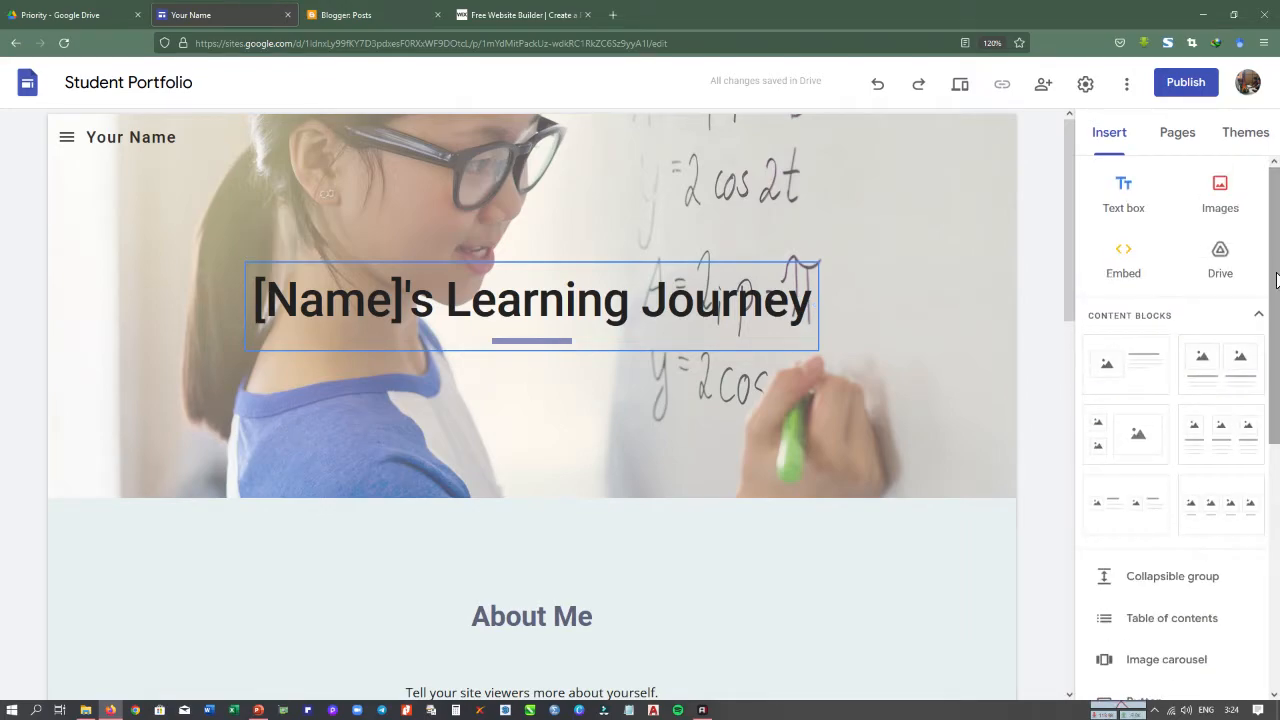
- Open Google Sites again from Drive in a separate tab and create a new site from the Portfolio template
{"action": "left_click", "coordinate": [40, 12]}
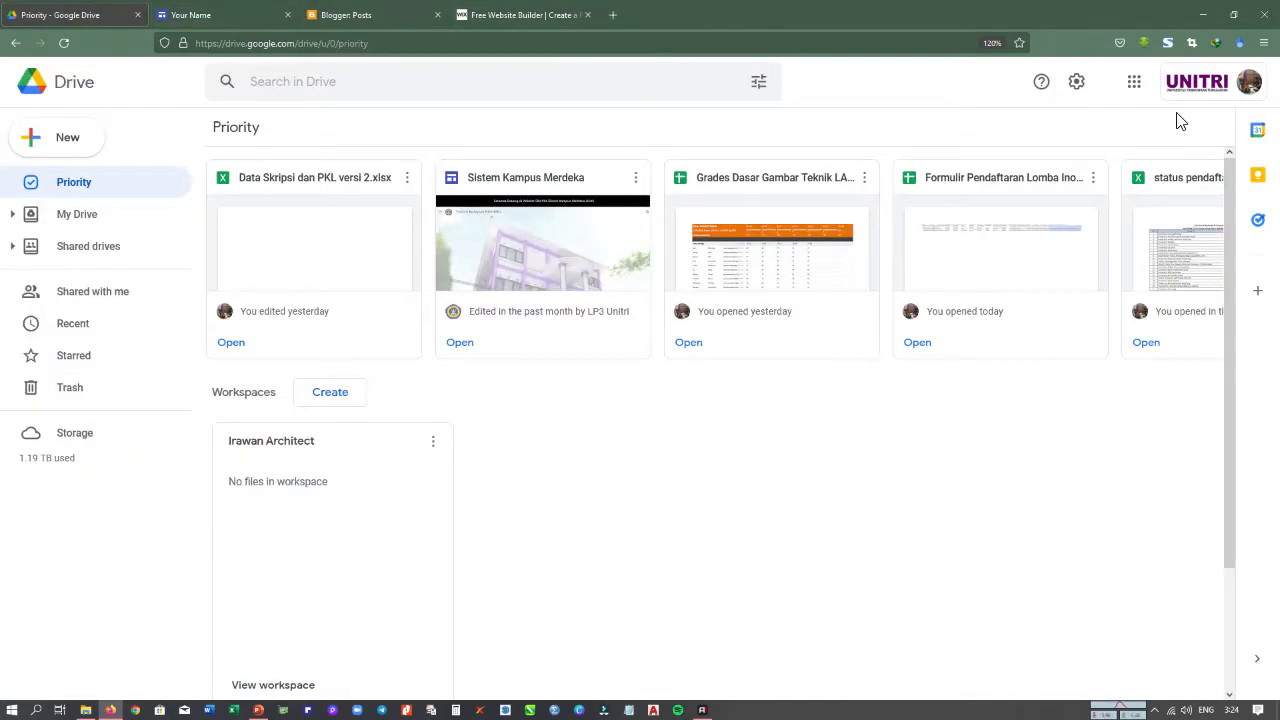
{"action": "left_click", "coordinate": [1134, 81]}
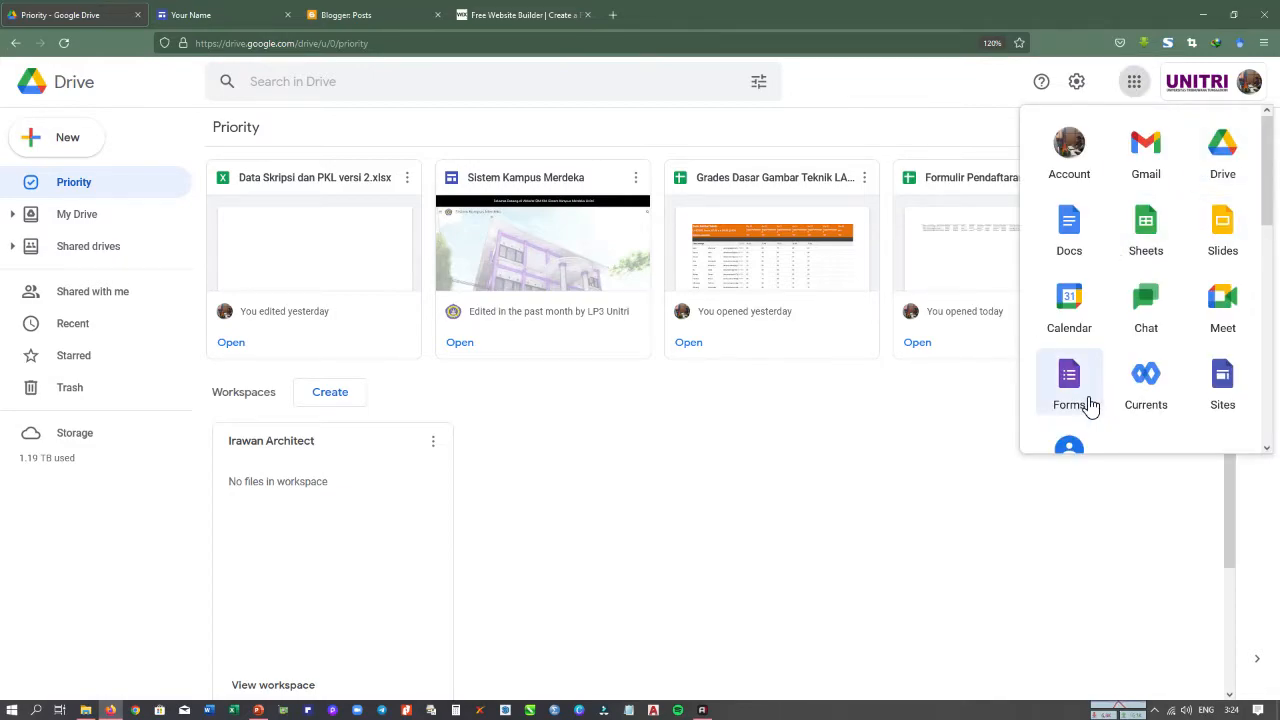
{"action": "right_click", "coordinate": [1228, 380]}
{"action": "left_click", "coordinate": [1106, 391]}
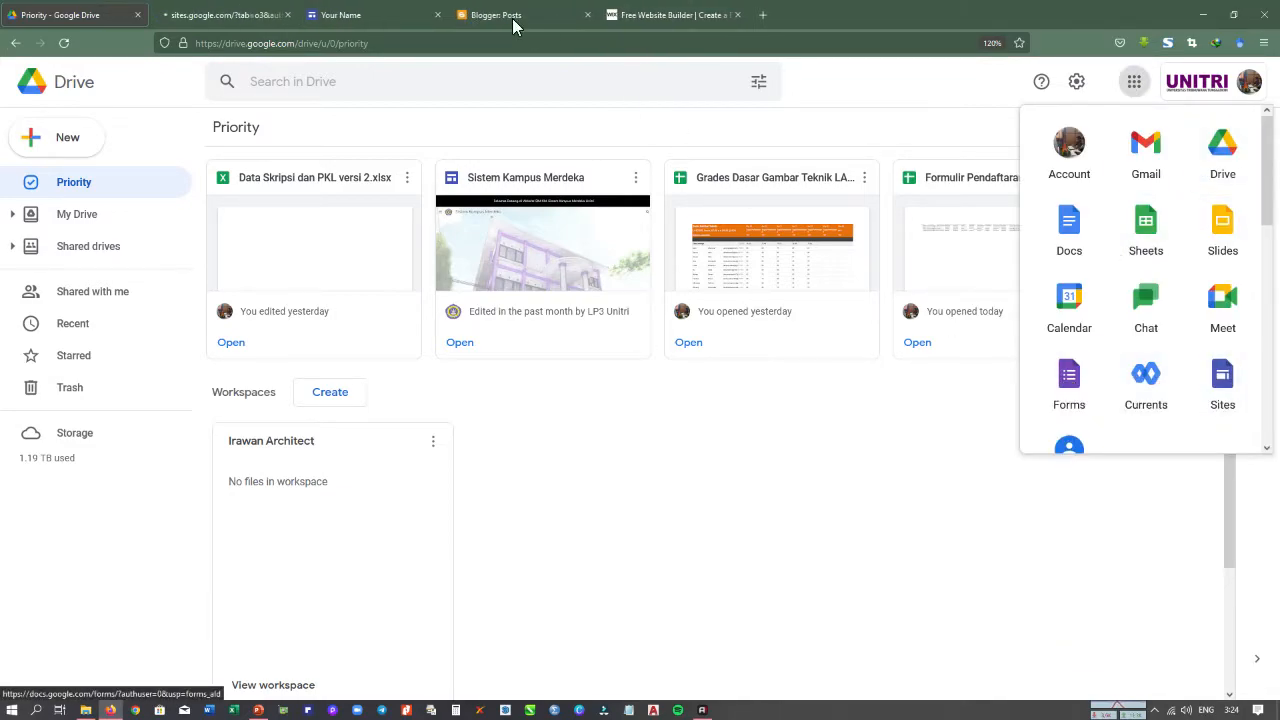
{"action": "left_click", "coordinate": [250, 14]}
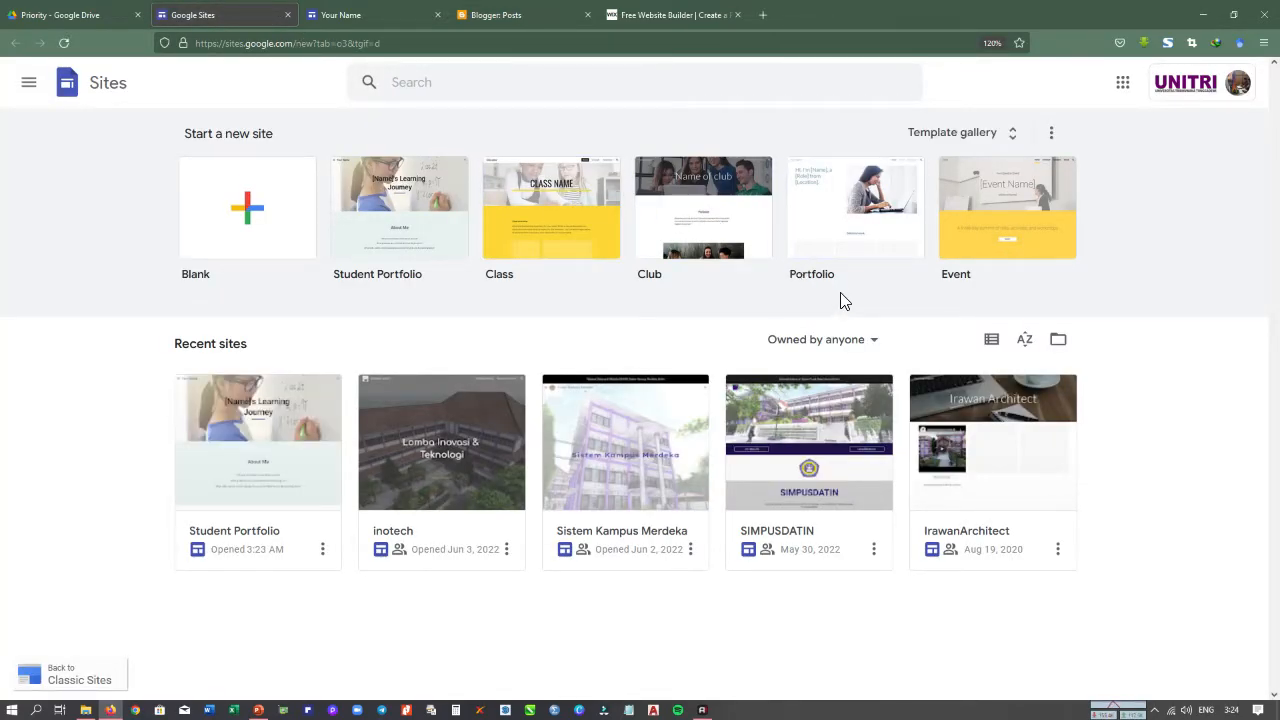
{"action": "left_click", "coordinate": [857, 221]}
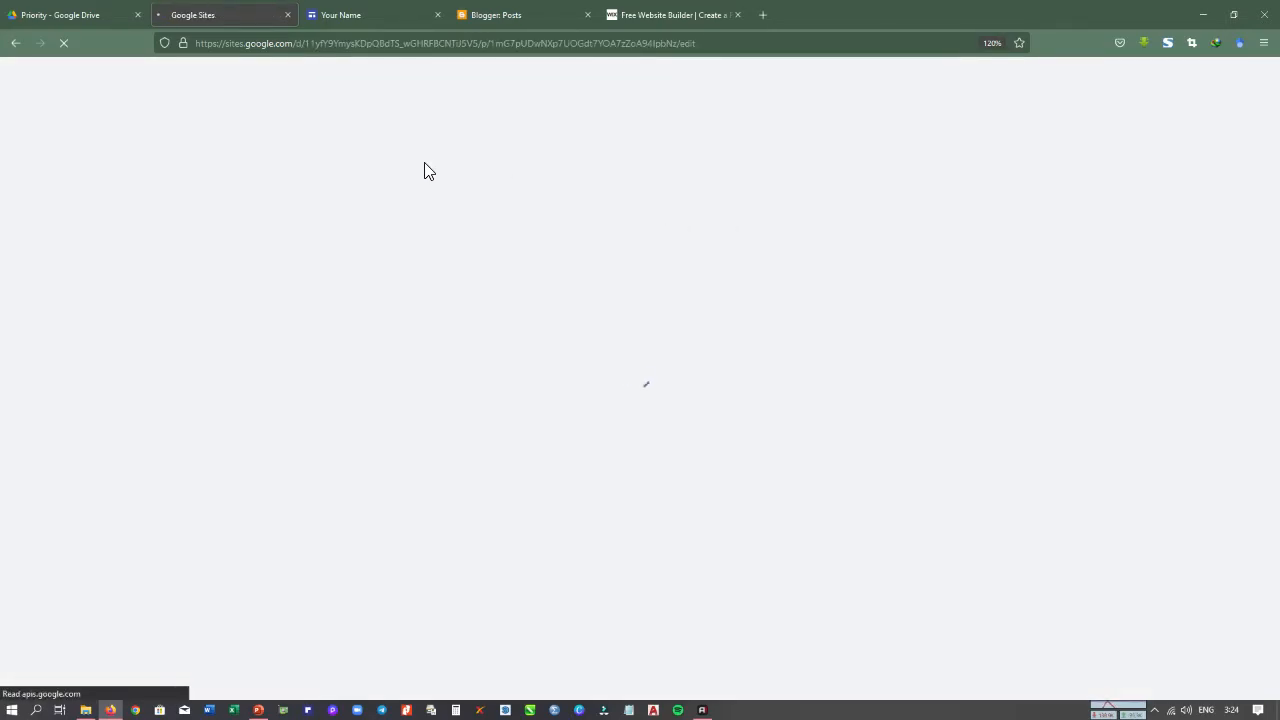
- Look through the Portfolio template's home page, from the intro heading and Selected work section to the contact line
{"action": "left_click", "coordinate": [386, 203]}
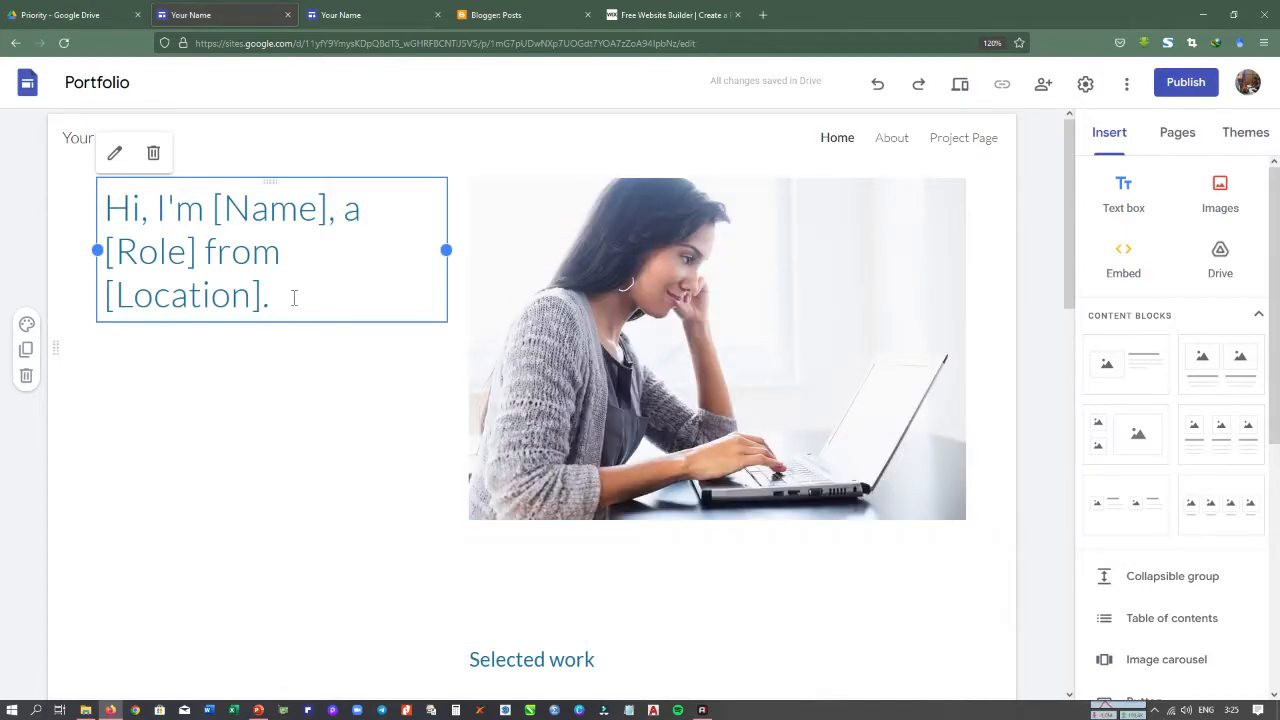
{"action": "scroll", "coordinate": [410, 397], "scroll_direction": "down", "scroll_amount": 6}
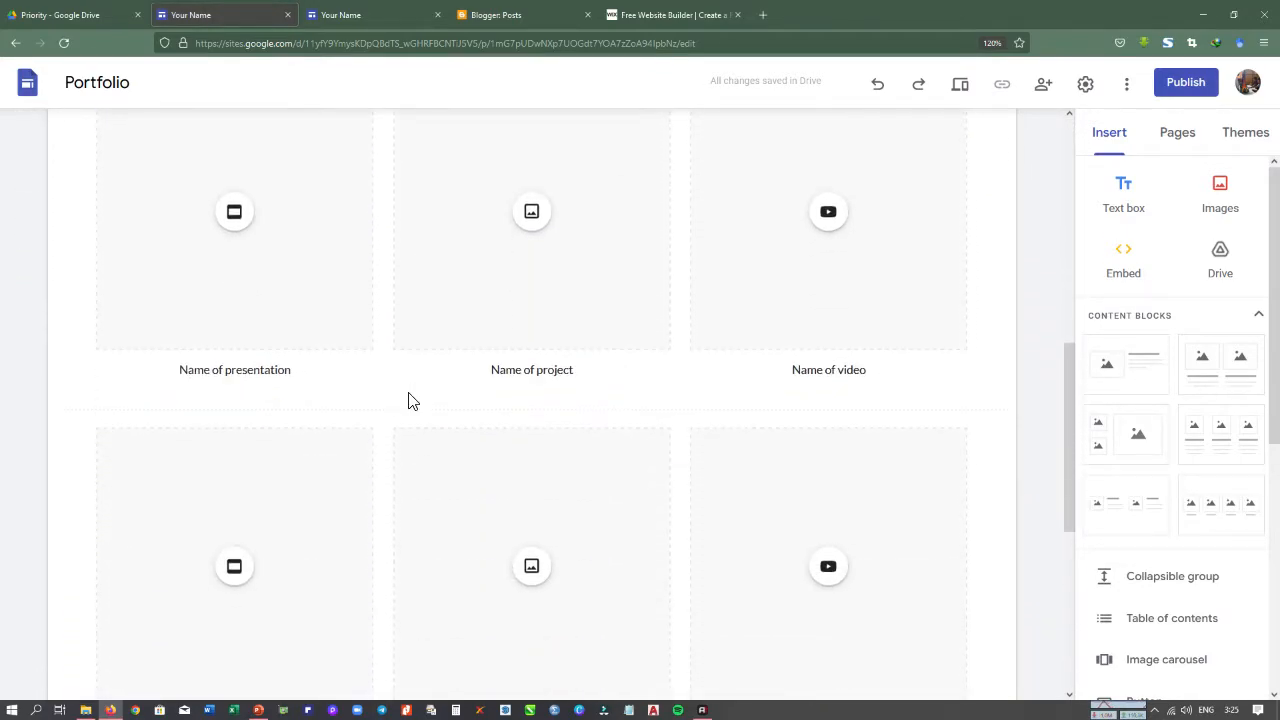
{"action": "scroll", "coordinate": [408, 400], "scroll_direction": "down", "scroll_amount": 2}
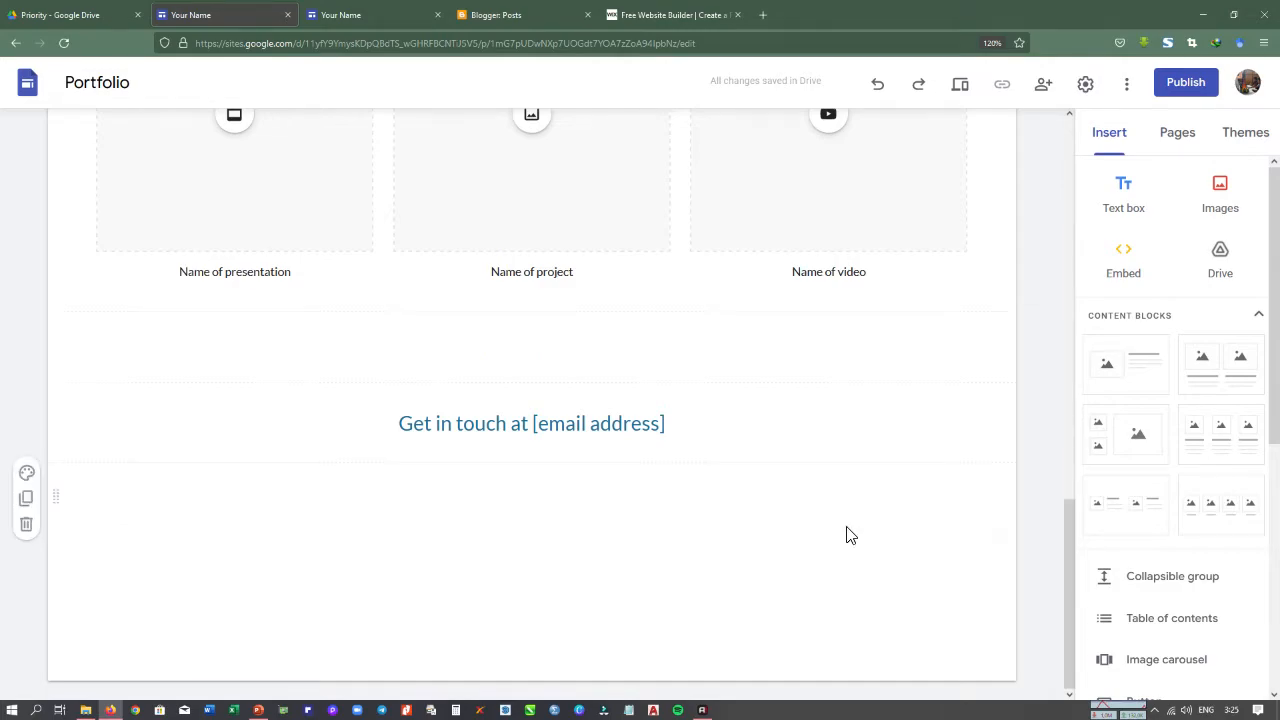
{"action": "scroll", "coordinate": [895, 515], "scroll_direction": "up", "scroll_amount": 8}
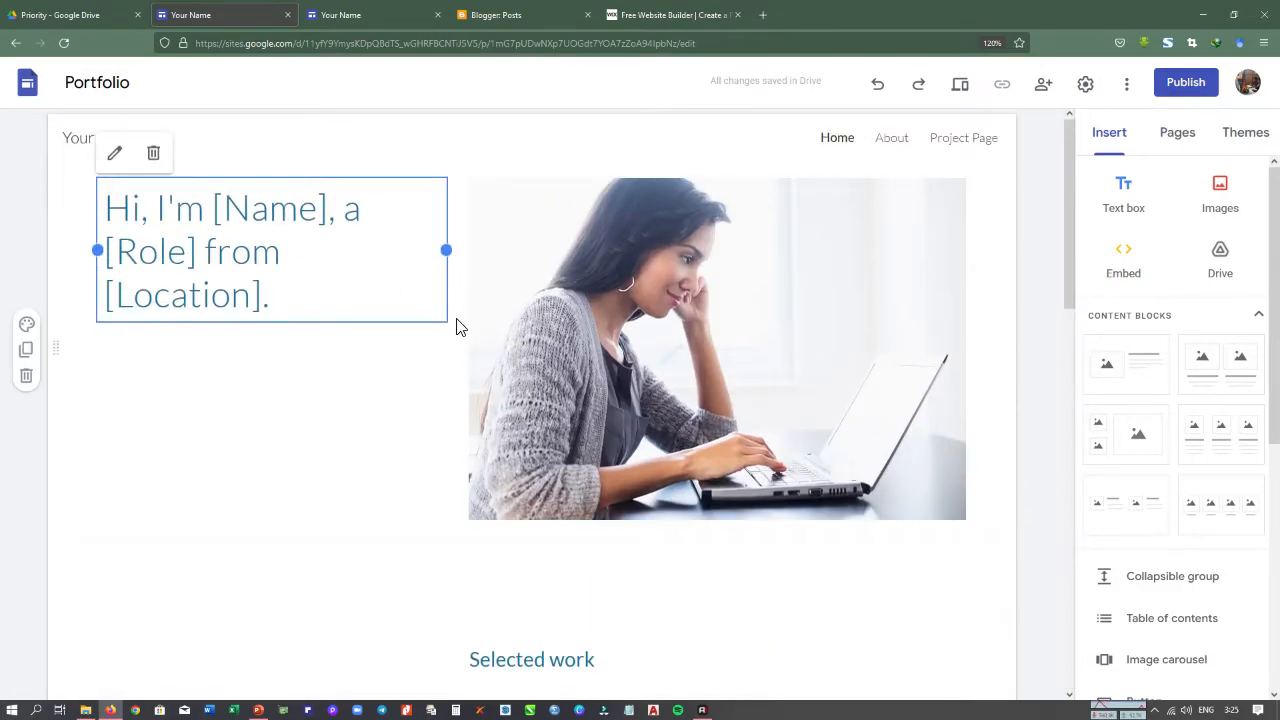
{"action": "scroll", "coordinate": [417, 400], "scroll_direction": "down", "scroll_amount": 5}
{"action": "scroll", "coordinate": [423, 400], "scroll_direction": "up", "scroll_amount": 4}
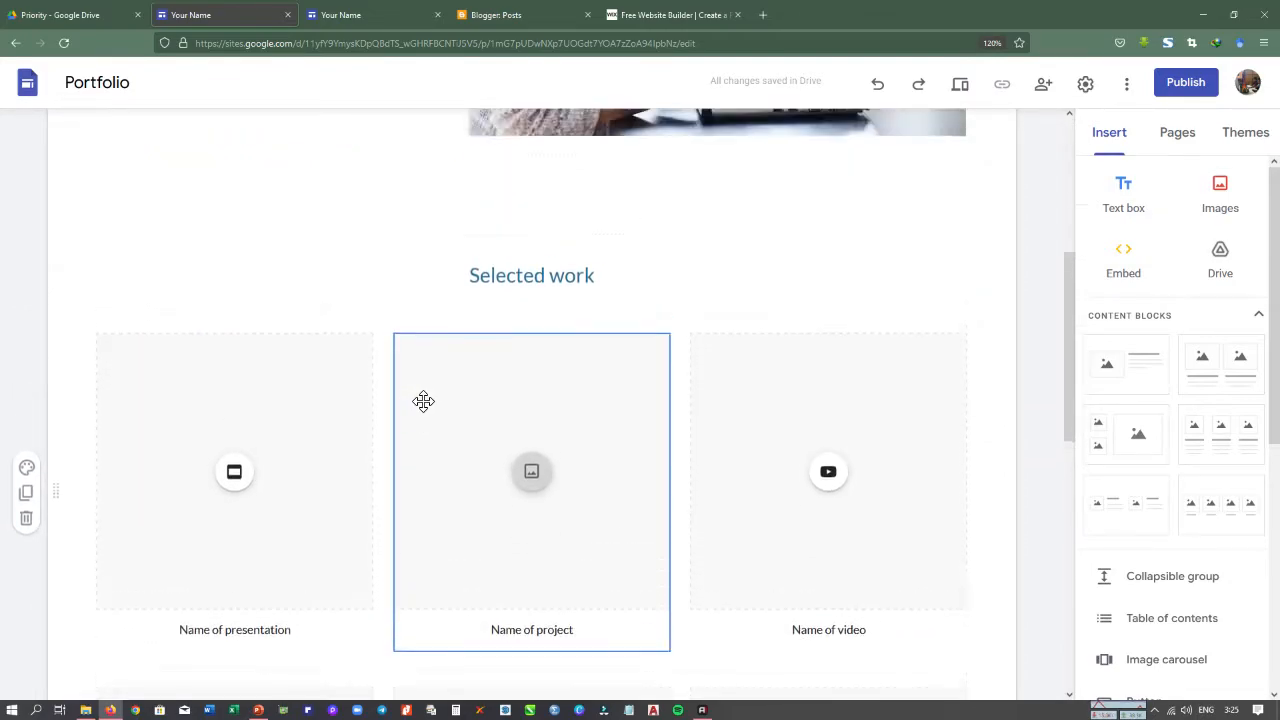
{"action": "scroll", "coordinate": [426, 405], "scroll_direction": "up", "scroll_amount": 1}
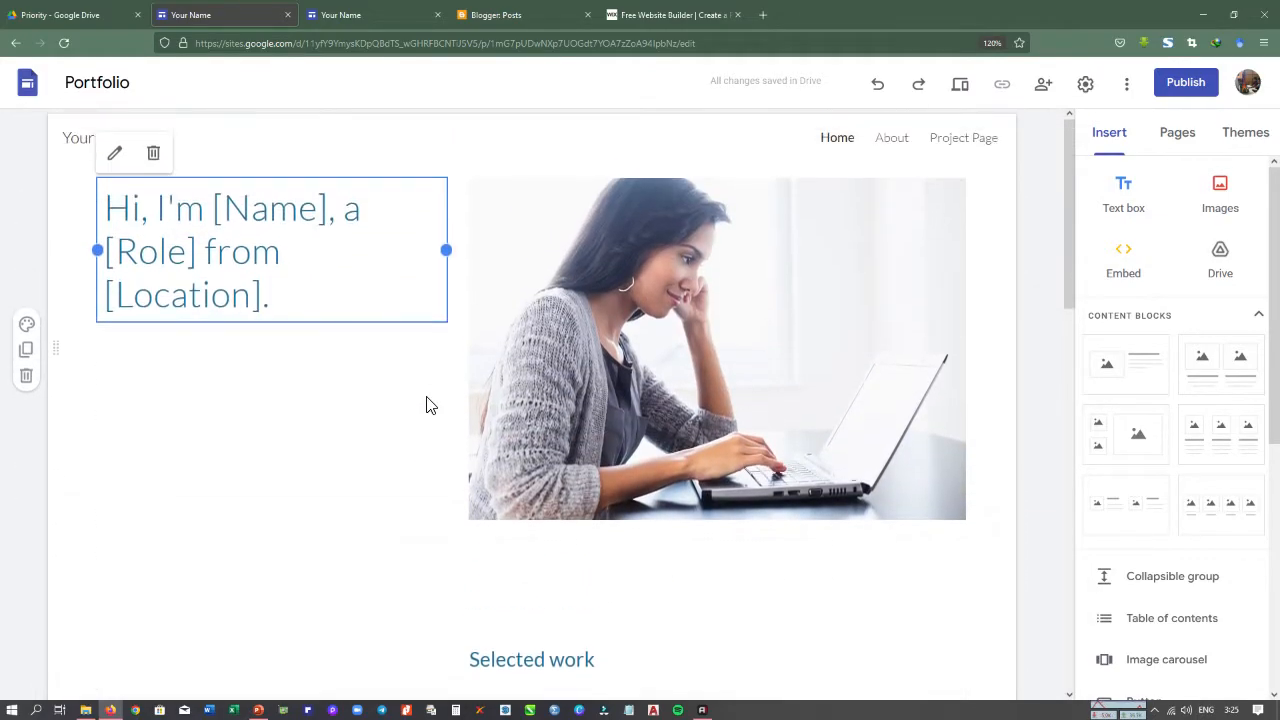
- Replace the home page's intro heading with the site owner's first name followed by "Architect"
{"action": "left_click", "coordinate": [271, 303]}
{"action": "left_click_drag", "start_coordinate": [270, 300], "coordinate": [109, 209]}
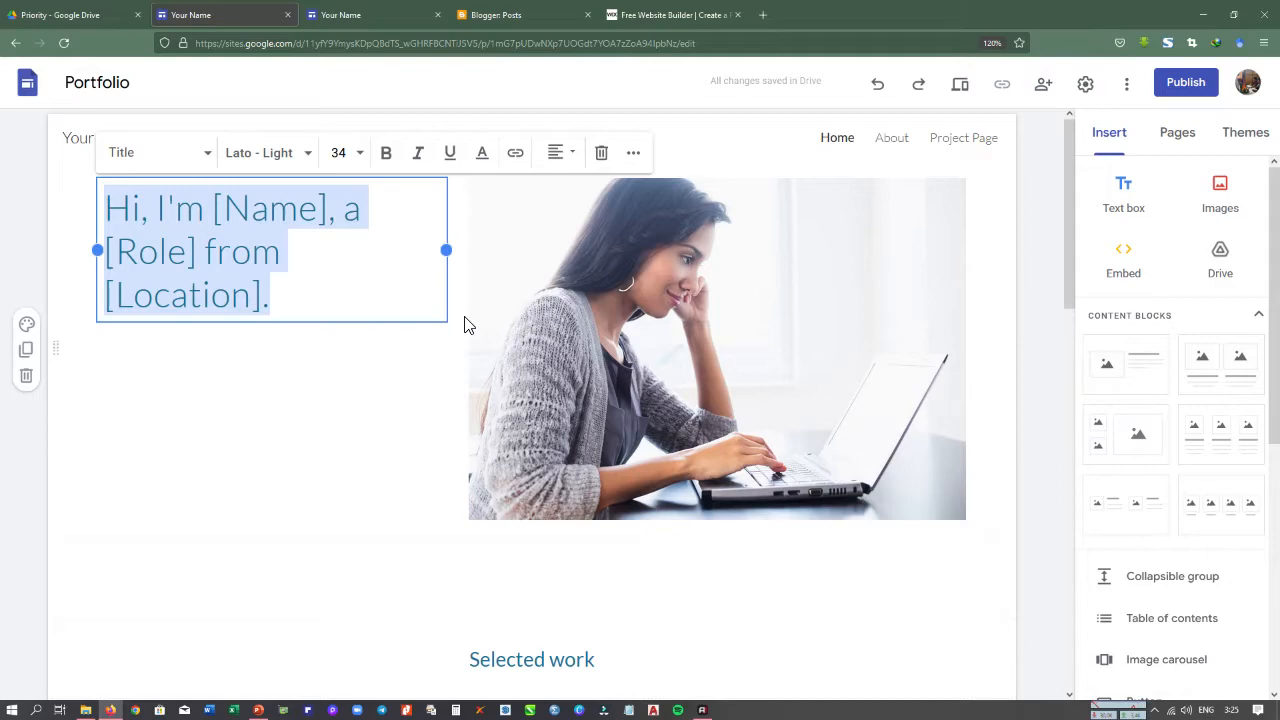
{"action": "key", "text": "BackSpace"}
{"action": "type", "text": "Irawan S"}
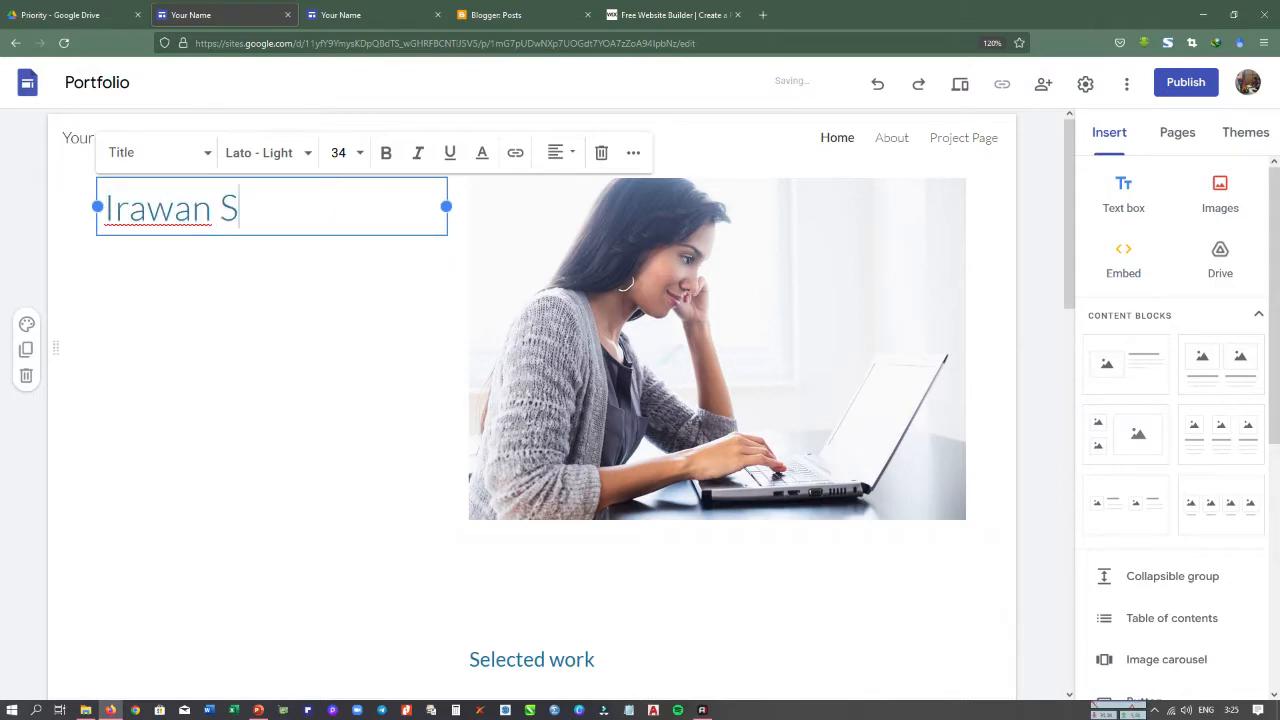
{"action": "type", "text": "etyabud"}
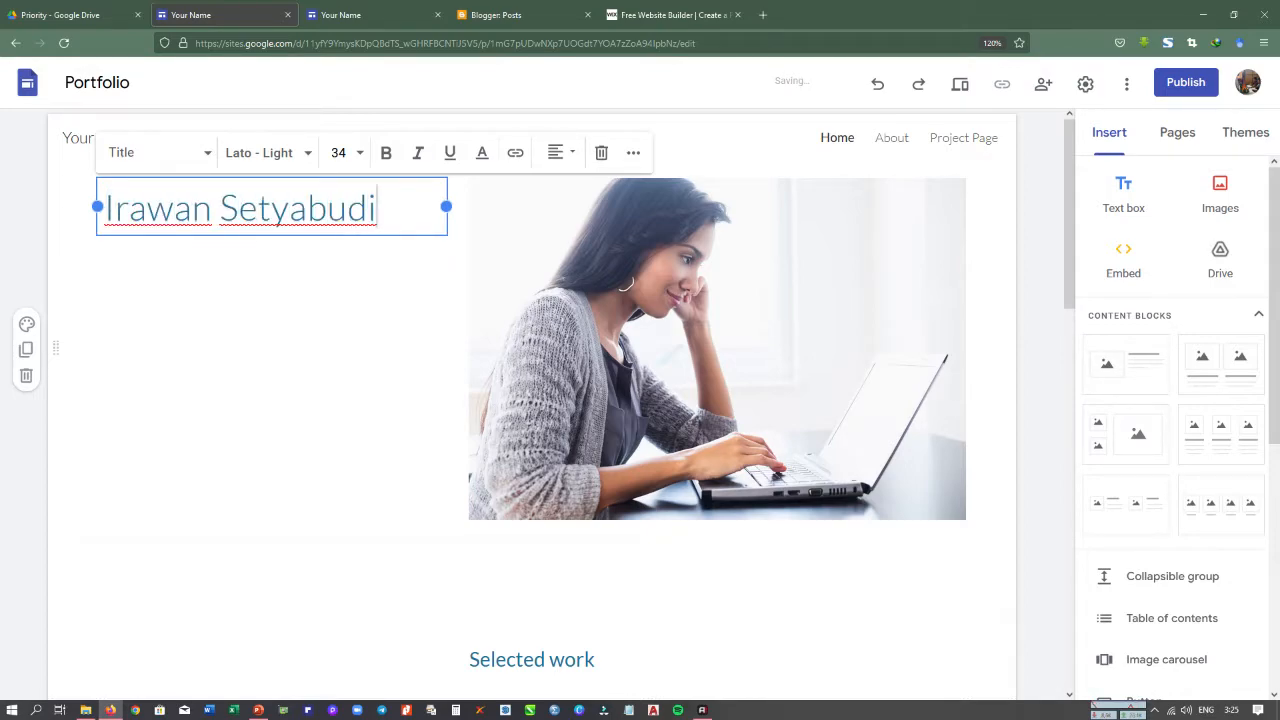
{"action": "type", "text": "i"}
{"action": "left_click_drag", "start_coordinate": [385, 211], "coordinate": [220, 210]}
{"action": "type", "text": "A"}
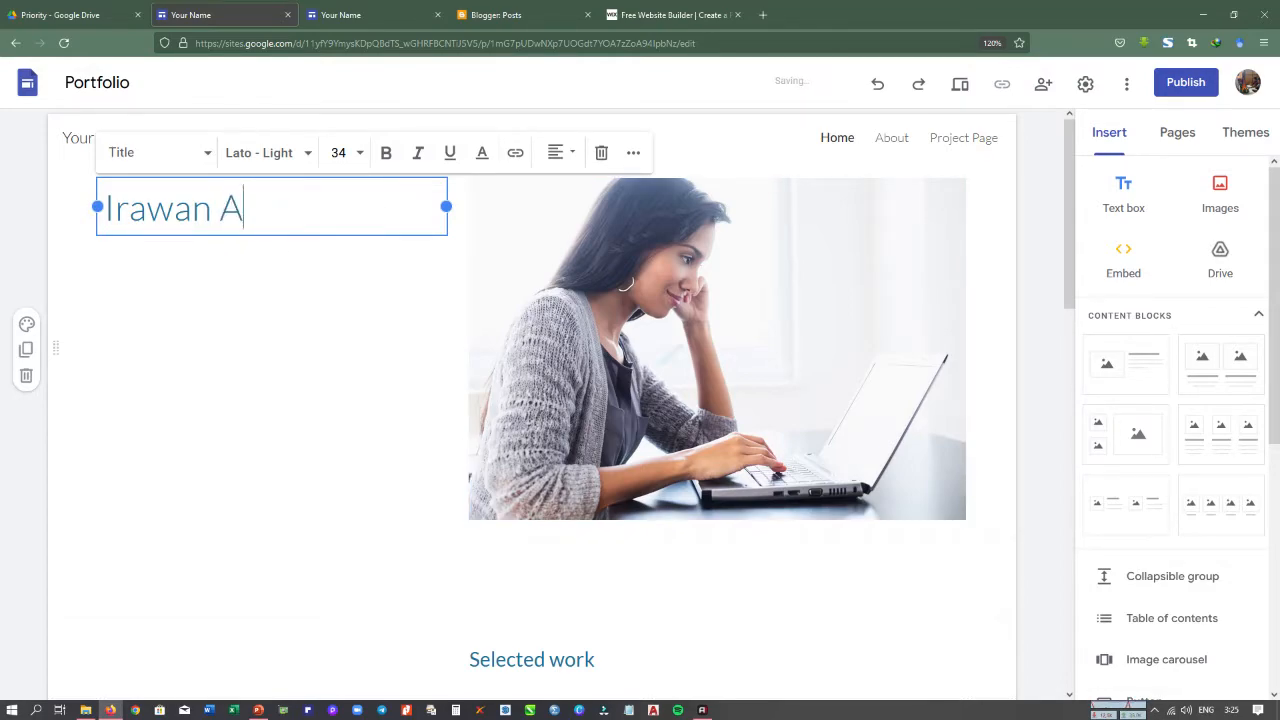
{"action": "type", "text": "rchitect"}
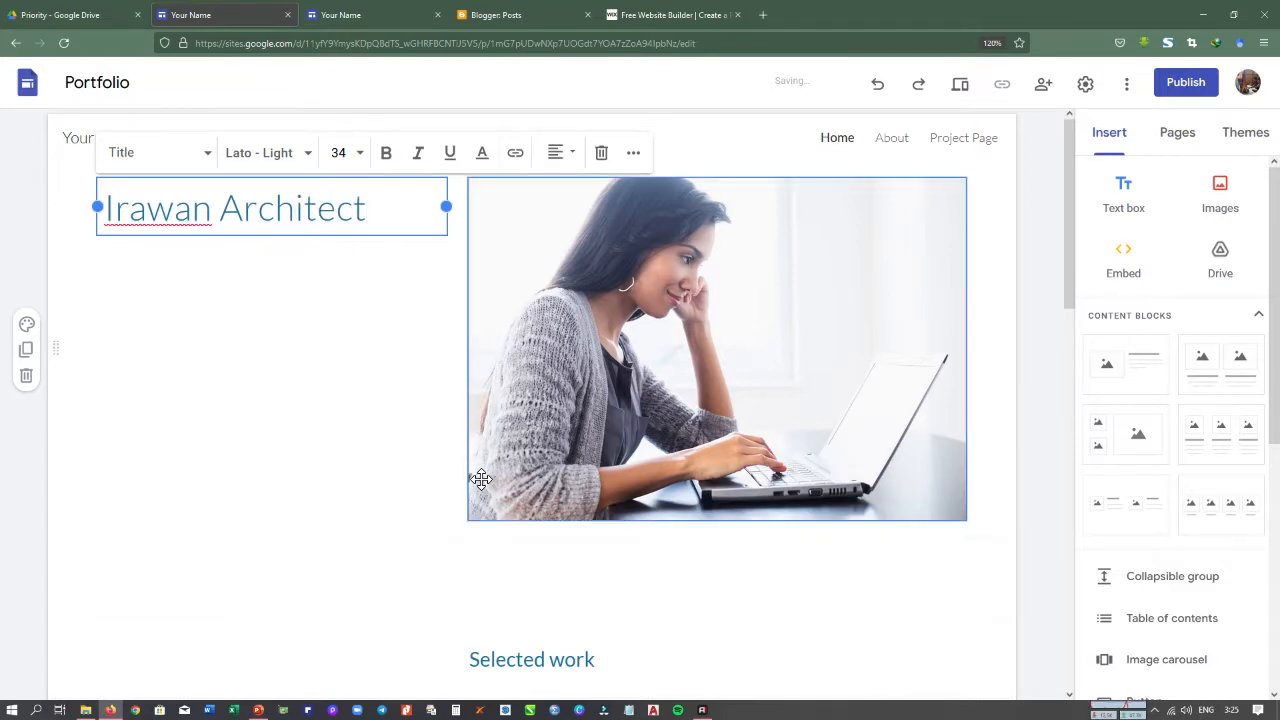
{"action": "left_click", "coordinate": [395, 448]}
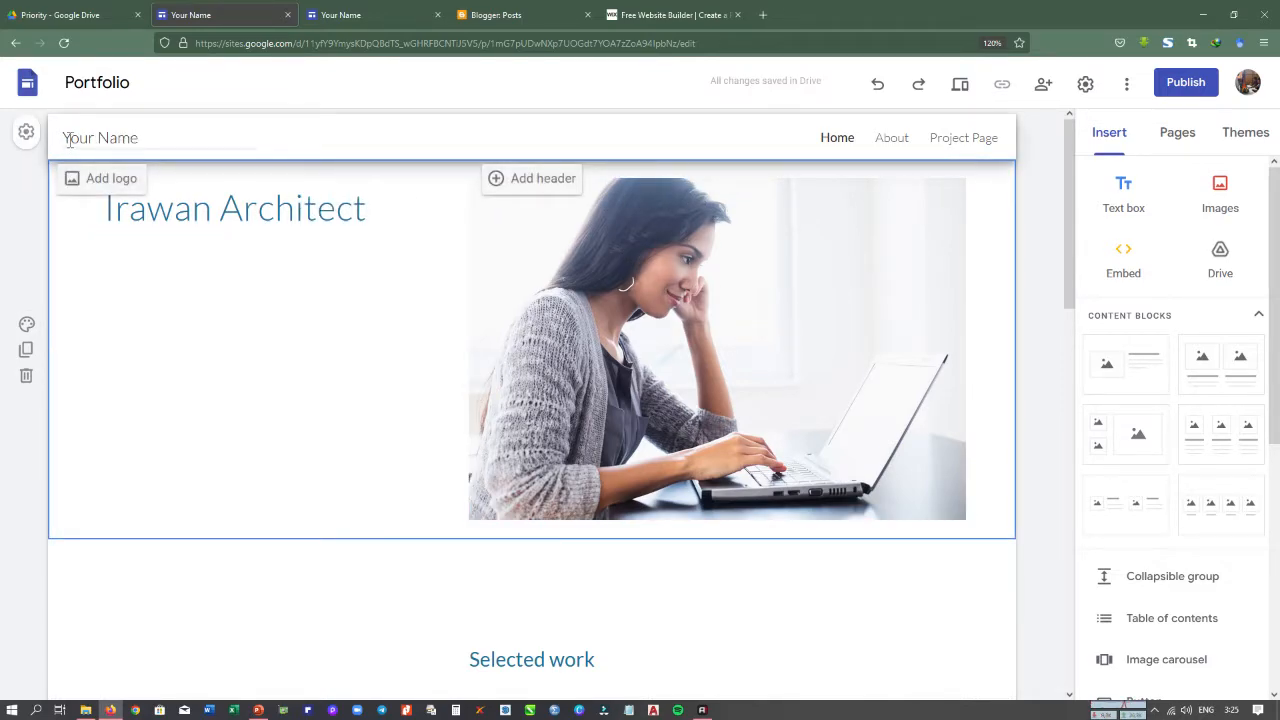
- Change the site name in the page header to the owner's first name followed by "Architect"
{"action": "left_click", "coordinate": [121, 139]}
{"action": "left_click_drag", "start_coordinate": [168, 139], "coordinate": [62, 139]}
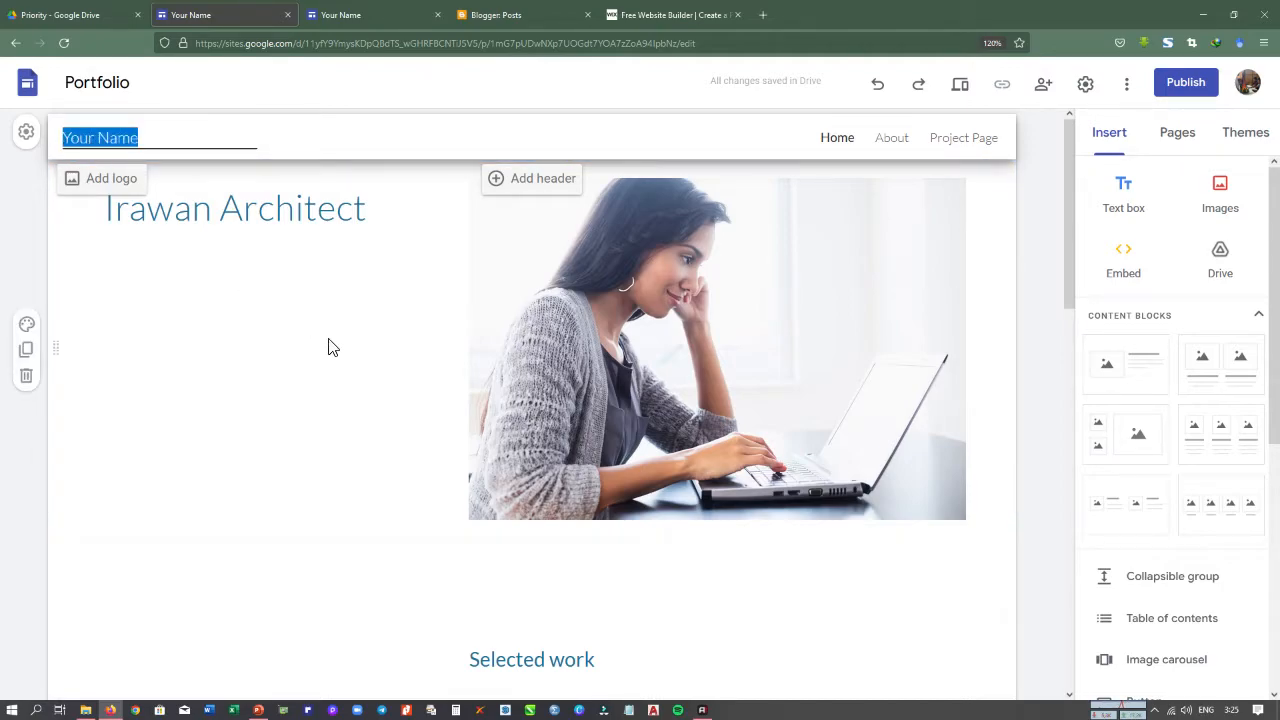
{"action": "type", "text": "Irawan Architect"}
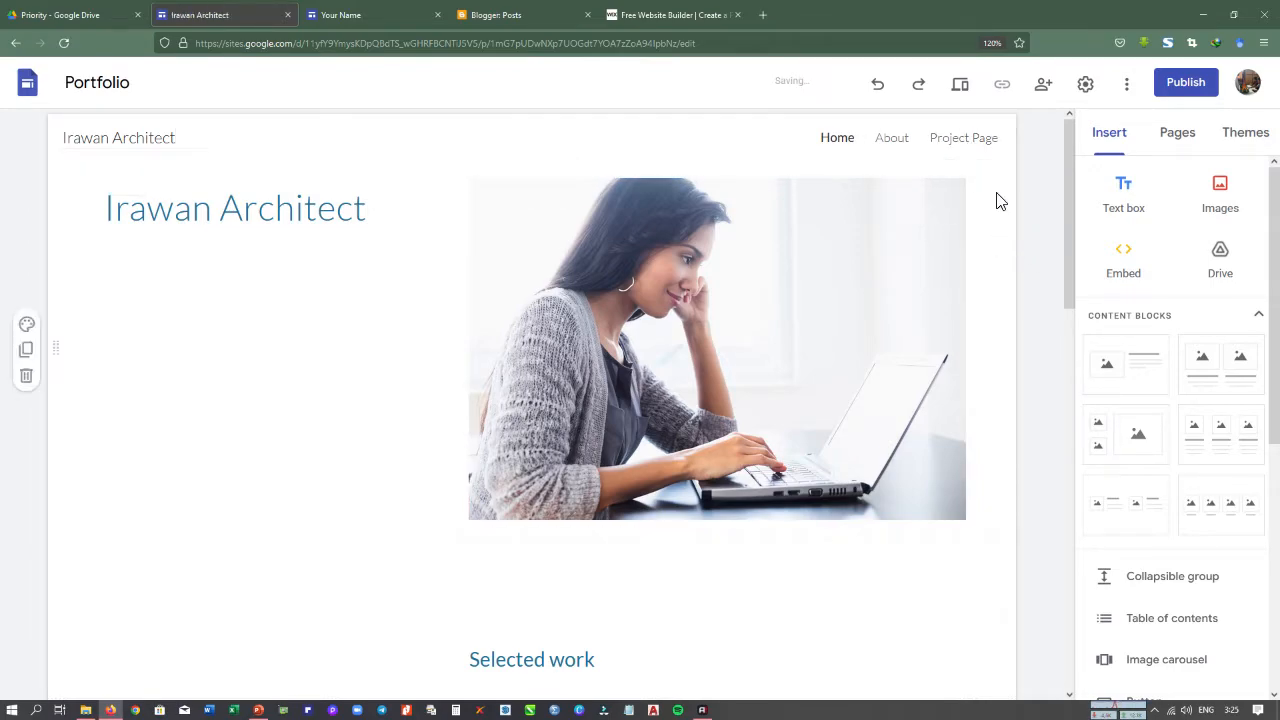
- Examine the template's About page and Project Page from beginning to end
{"action": "left_click", "coordinate": [893, 140]}
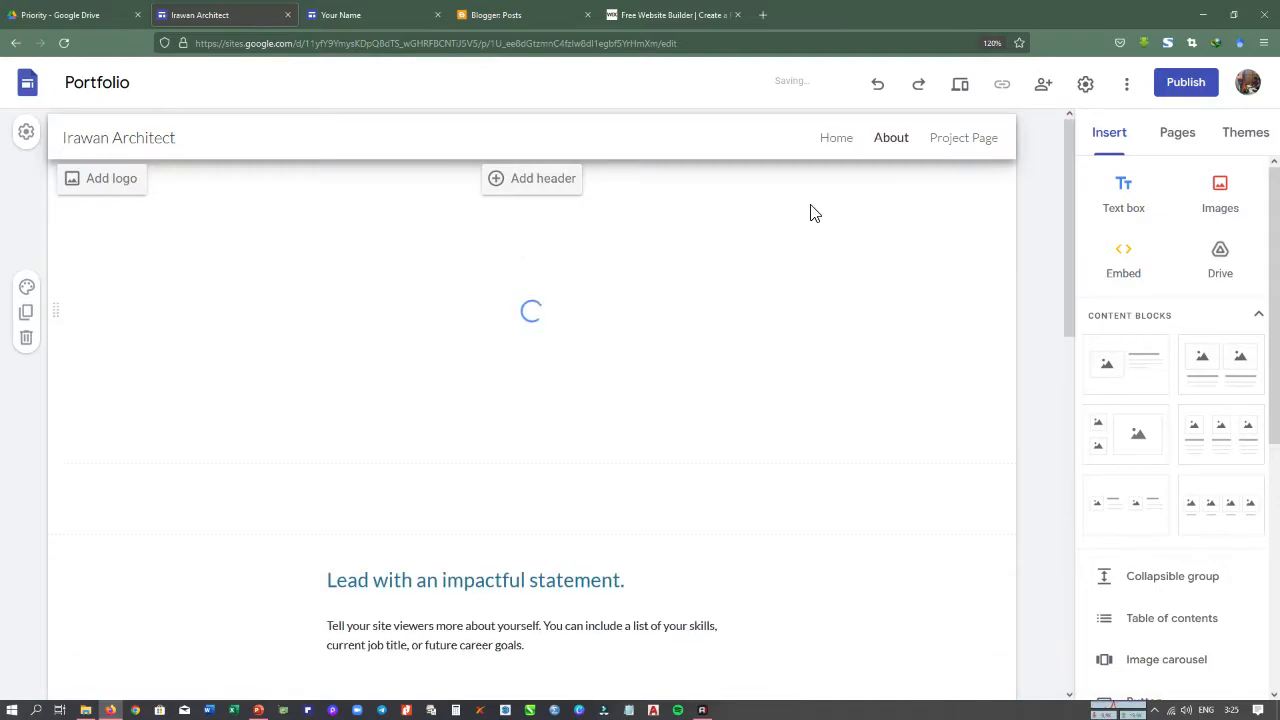
{"action": "scroll", "coordinate": [636, 536], "scroll_direction": "down", "scroll_amount": 5}
{"action": "scroll", "coordinate": [642, 532], "scroll_direction": "down", "scroll_amount": 4}
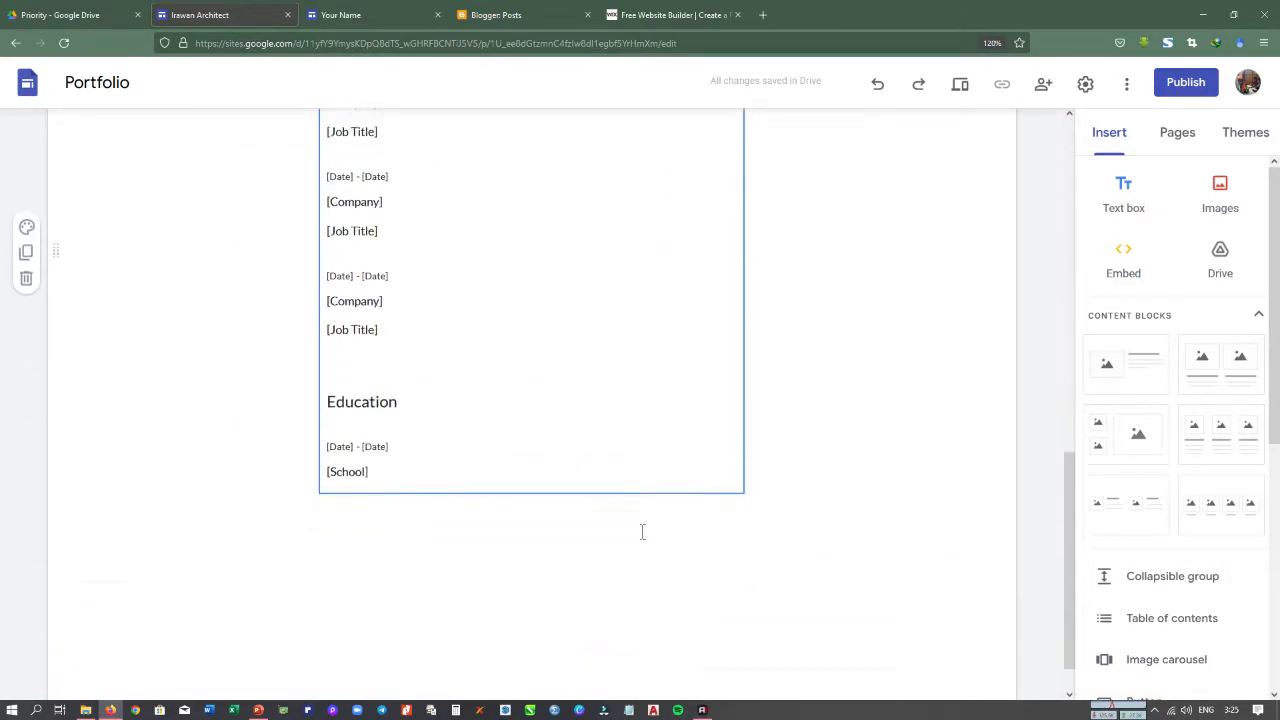
{"action": "scroll", "coordinate": [643, 534], "scroll_direction": "up", "scroll_amount": 9}
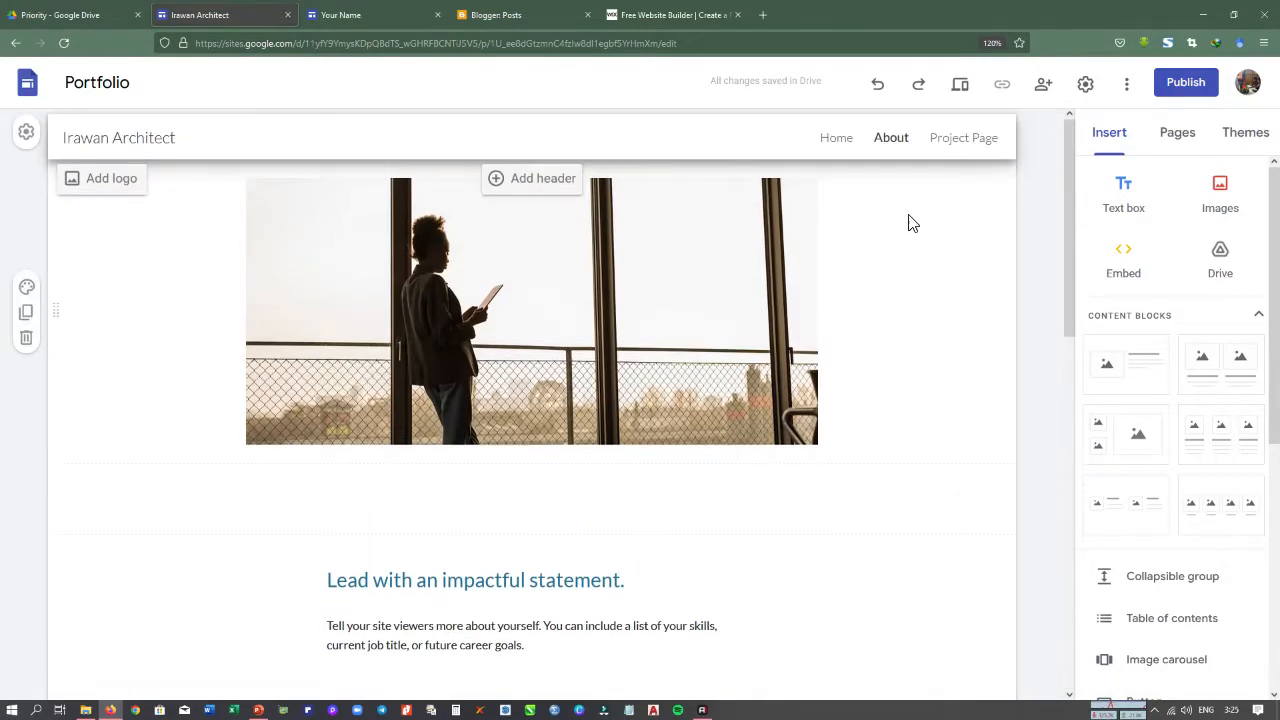
{"action": "left_click", "coordinate": [964, 138]}
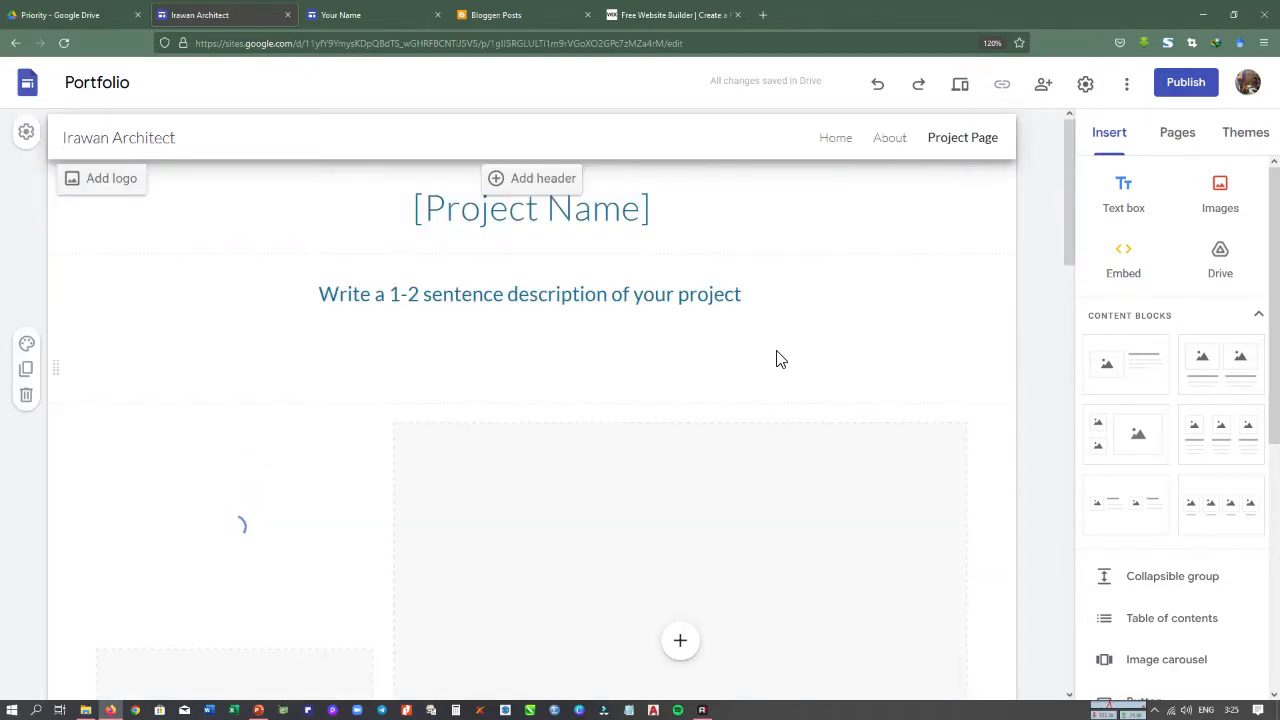
{"action": "scroll", "coordinate": [780, 357], "scroll_direction": "down", "scroll_amount": 8}
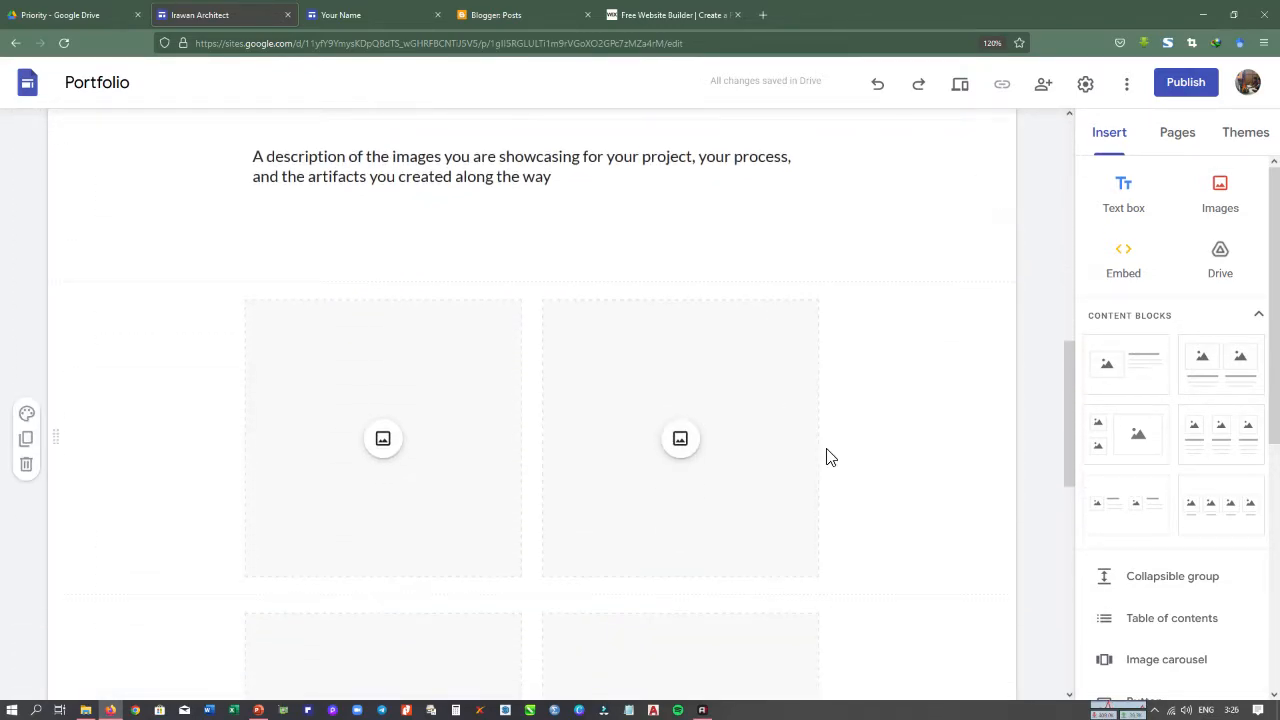
{"action": "scroll", "coordinate": [829, 454], "scroll_direction": "down", "scroll_amount": 3}
{"action": "scroll", "coordinate": [877, 452], "scroll_direction": "up", "scroll_amount": 11}
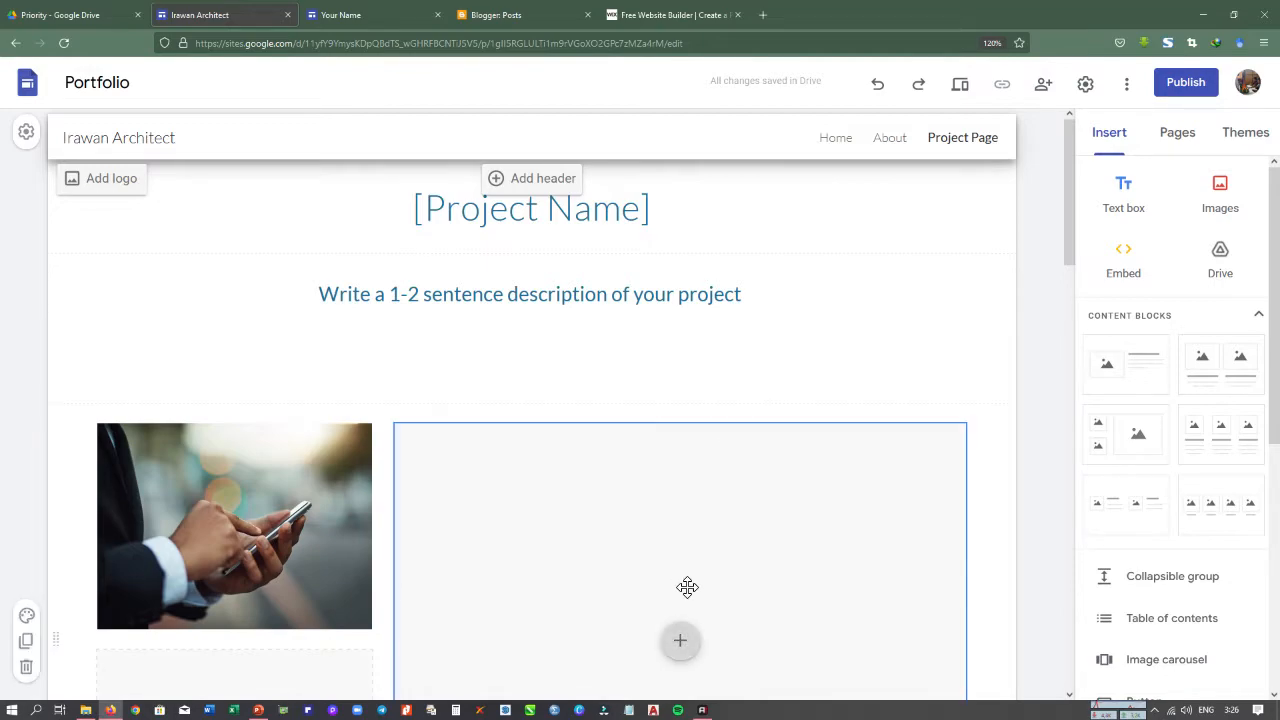
- Open the Canva website, canva.com, in a new browser tab
{"action": "left_click", "coordinate": [763, 15]}
{"action": "left_click", "coordinate": [610, 48]}
{"action": "type", "text": "ca"}
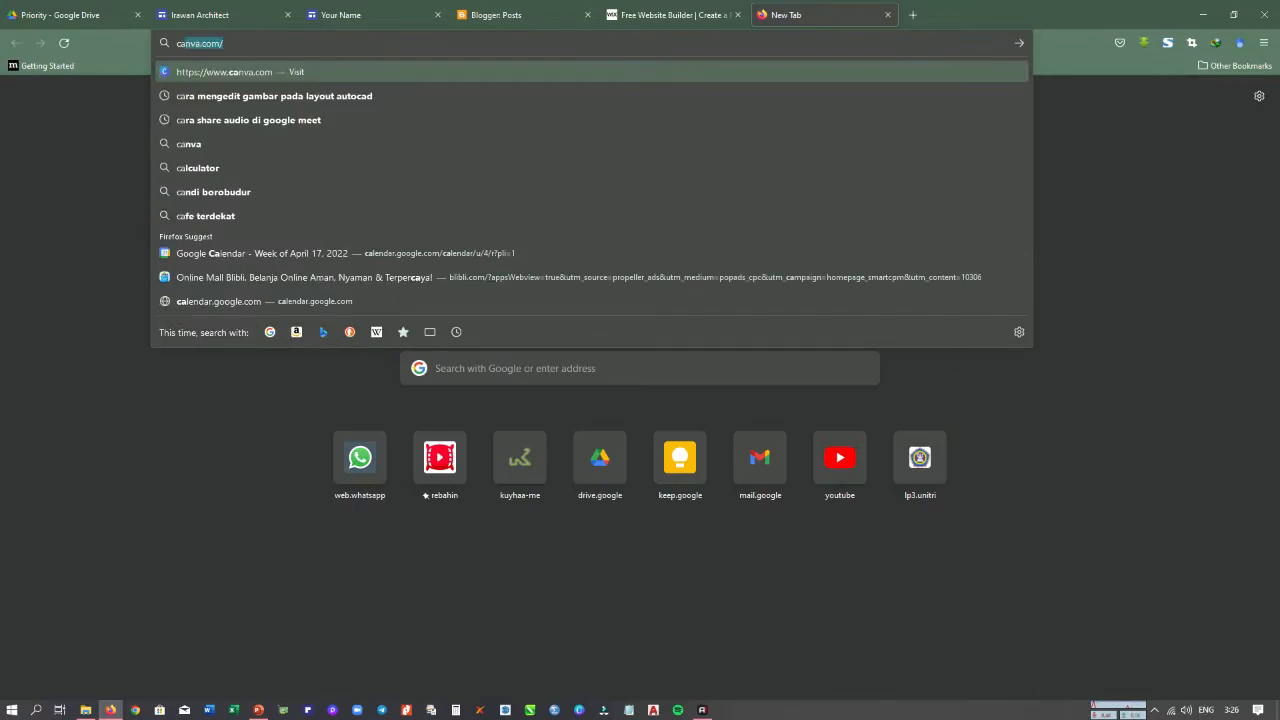
{"action": "key", "text": "Return"}
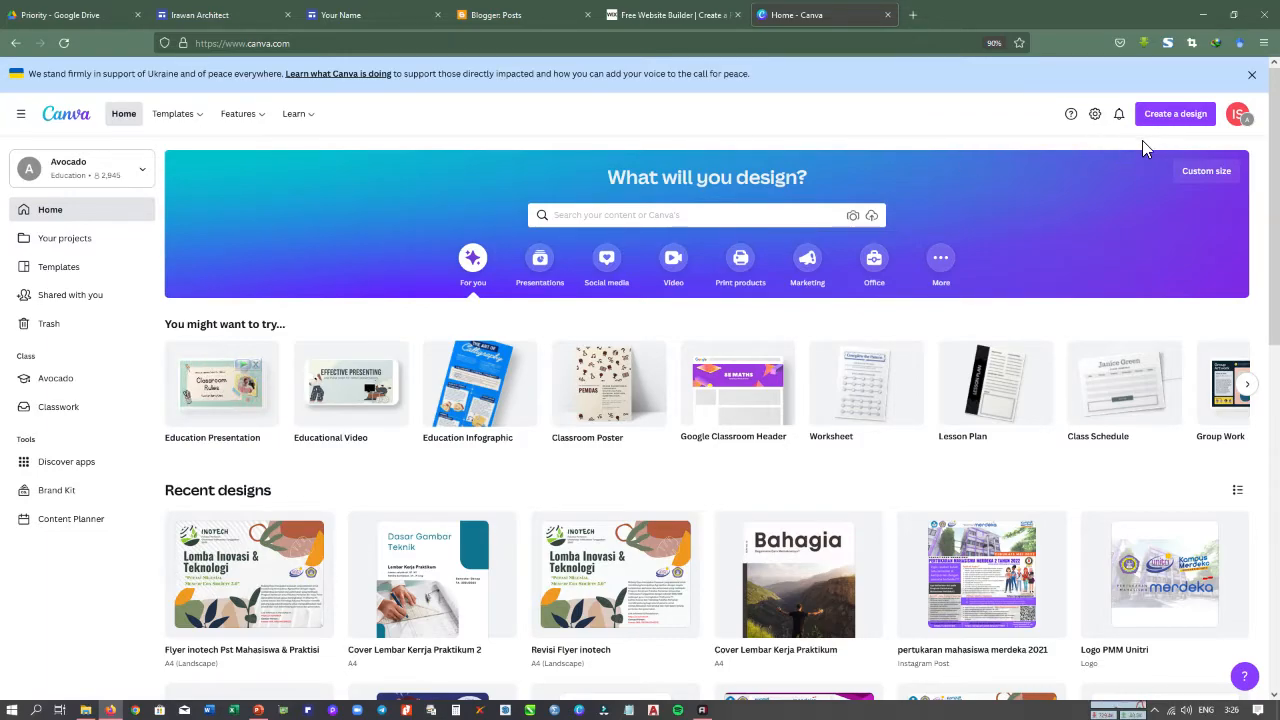
- Create a new Logo design in Canva and open it in the Canva desktop app
{"action": "left_click", "coordinate": [1172, 115]}
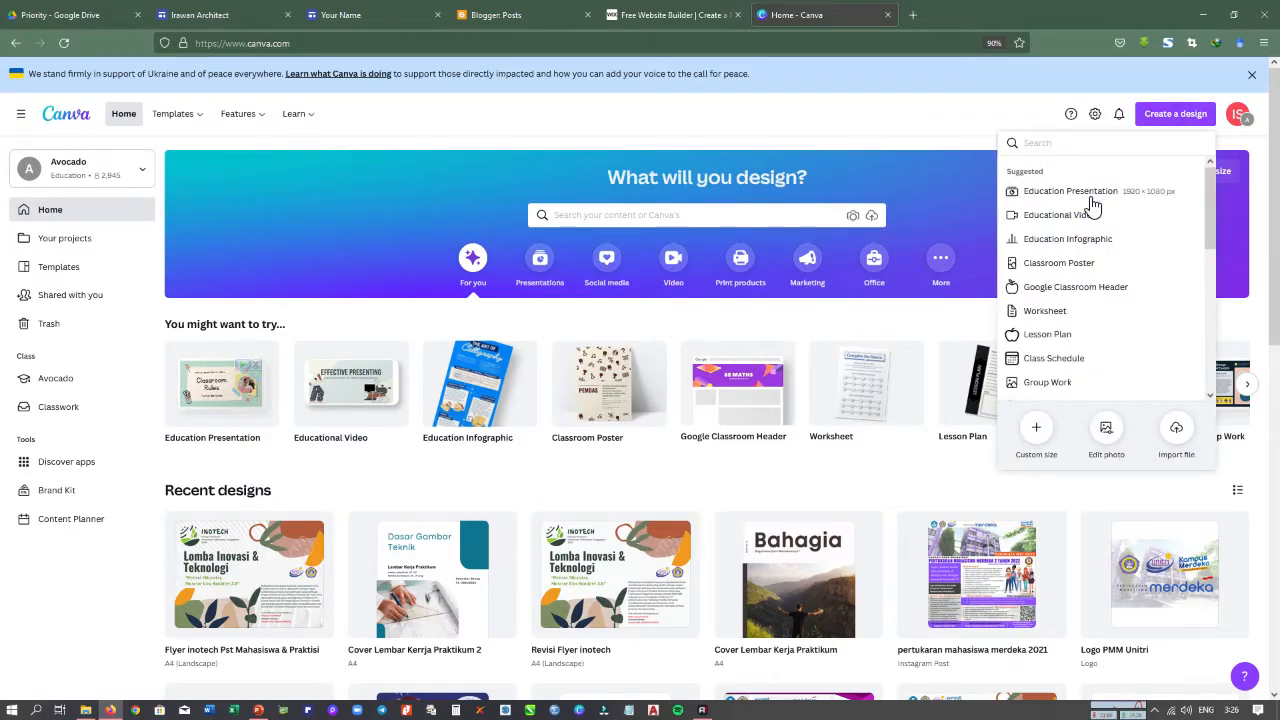
{"action": "left_click_drag", "start_coordinate": [1207, 216], "coordinate": [1220, 341]}
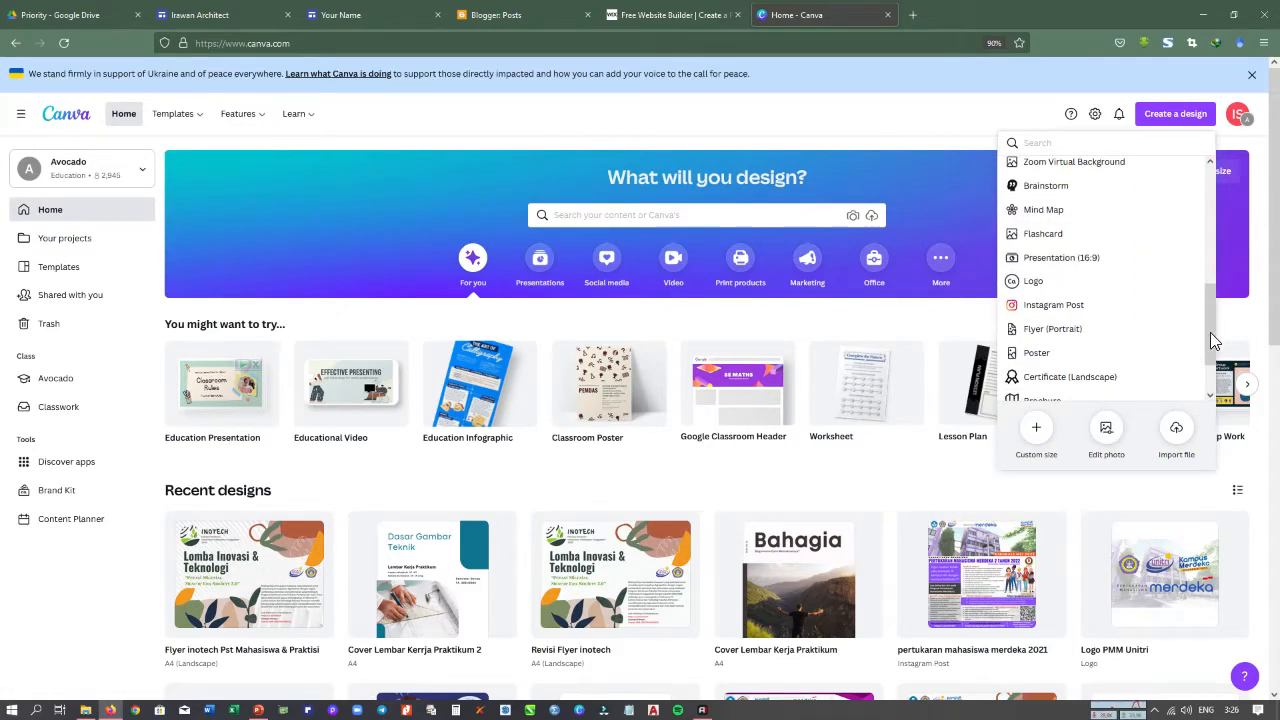
{"action": "left_click", "coordinate": [1068, 284]}
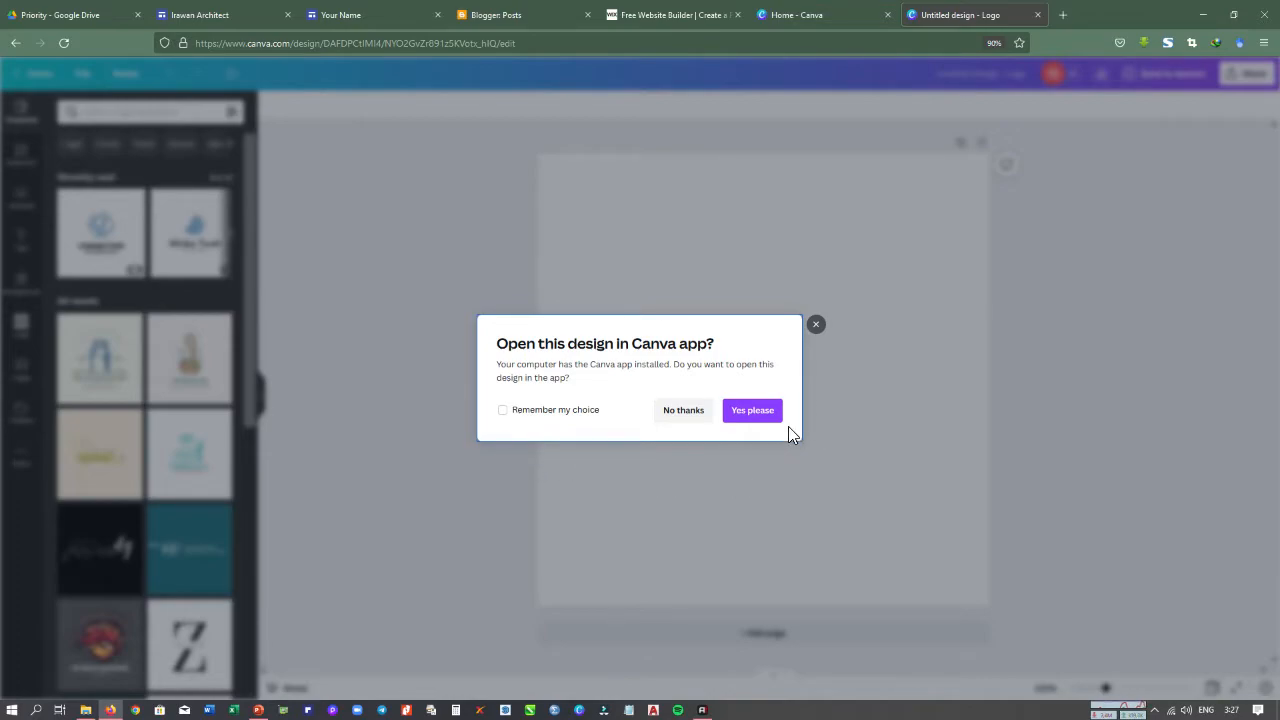
{"action": "left_click", "coordinate": [757, 415]}
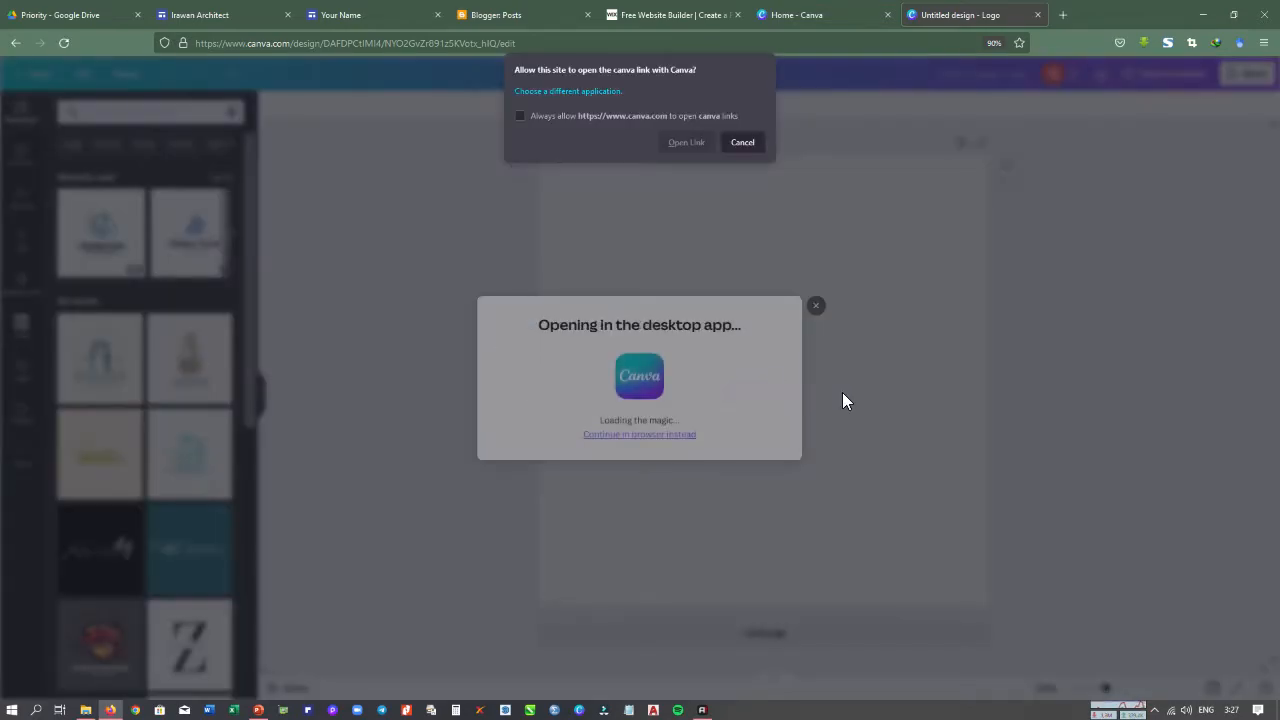
{"action": "left_click", "coordinate": [686, 143]}
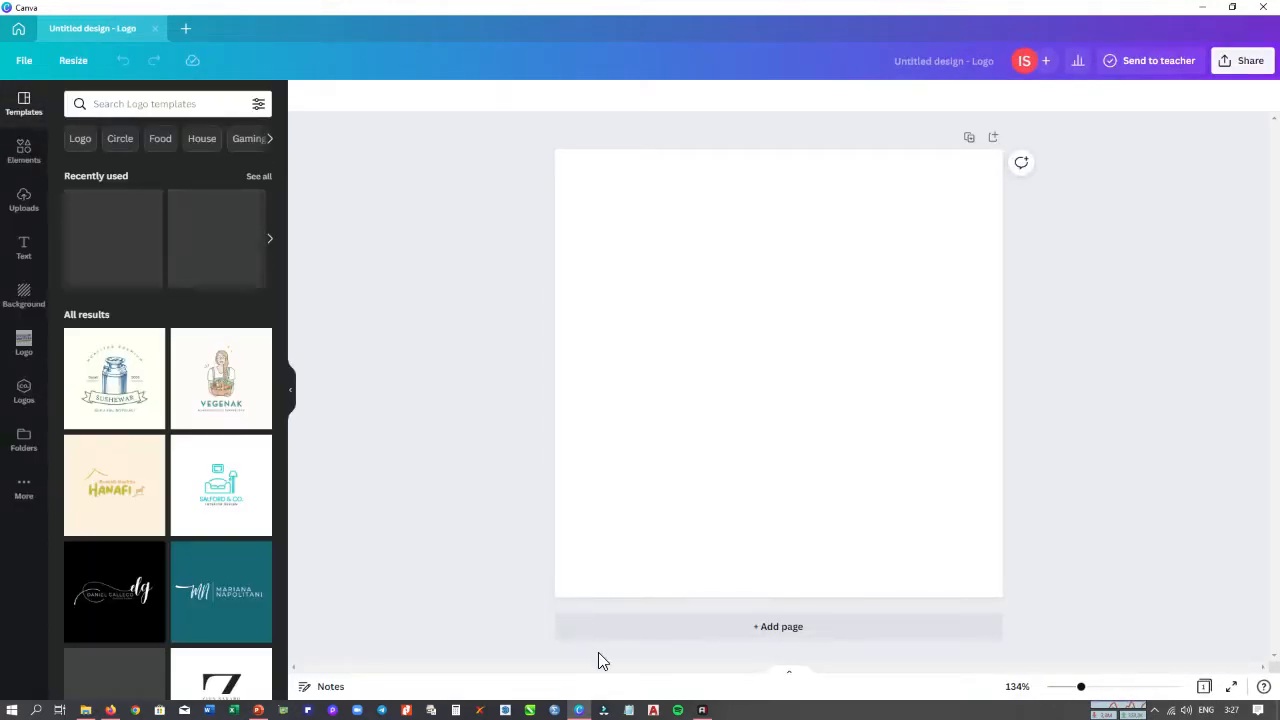
- Close both Canva tabs in the browser and return to the logo design in the Canva desktop app
{"action": "left_click", "coordinate": [110, 710]}
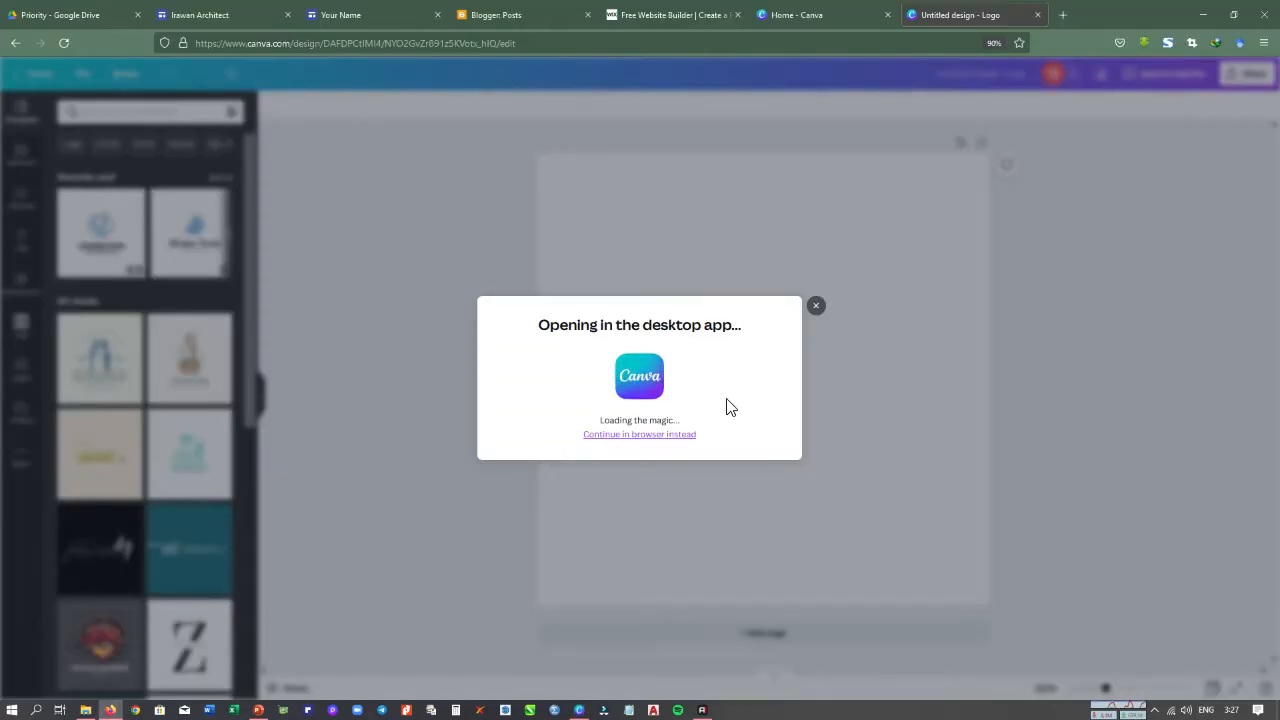
{"action": "left_click", "coordinate": [1037, 14]}
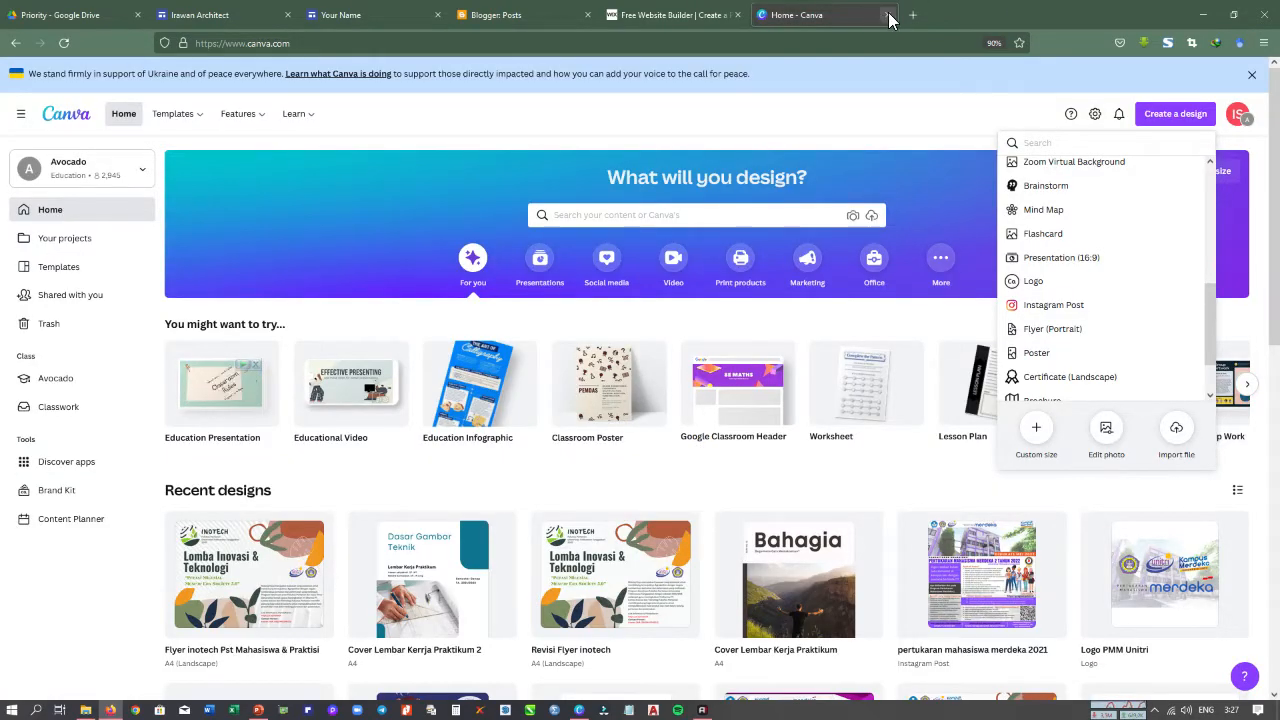
{"action": "left_click", "coordinate": [886, 15]}
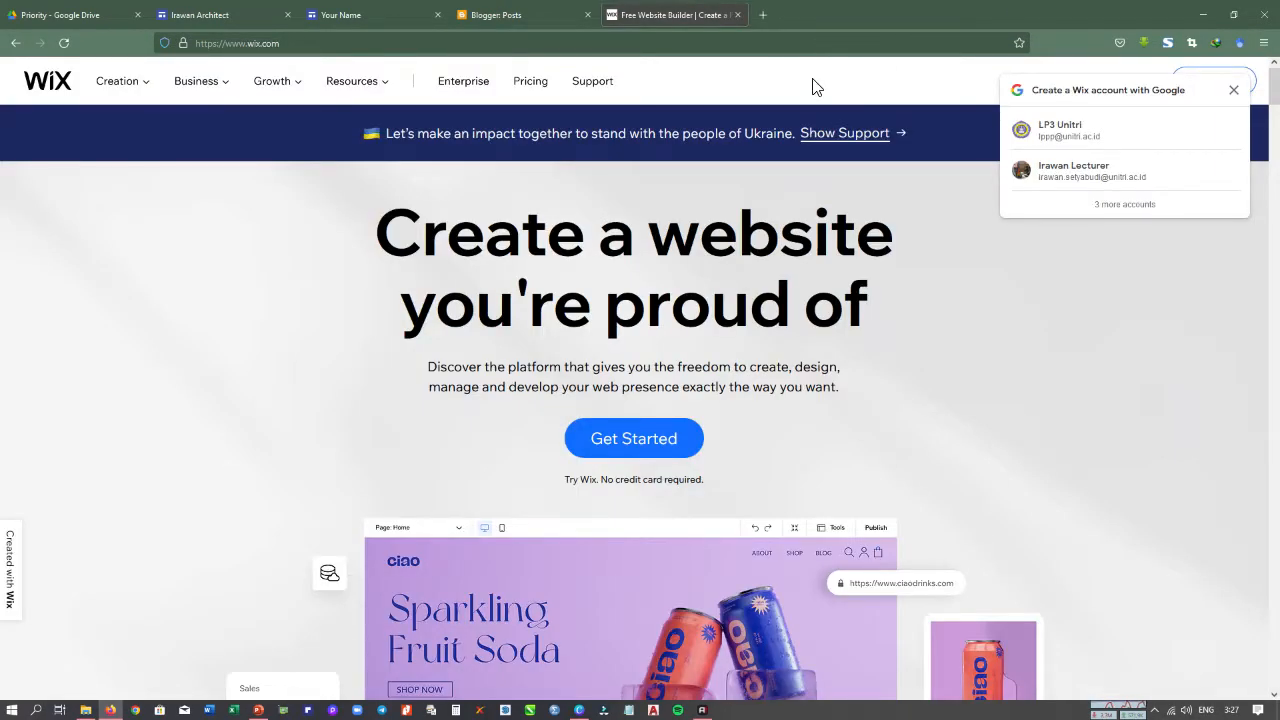
{"action": "key", "text": "alt+Tab"}
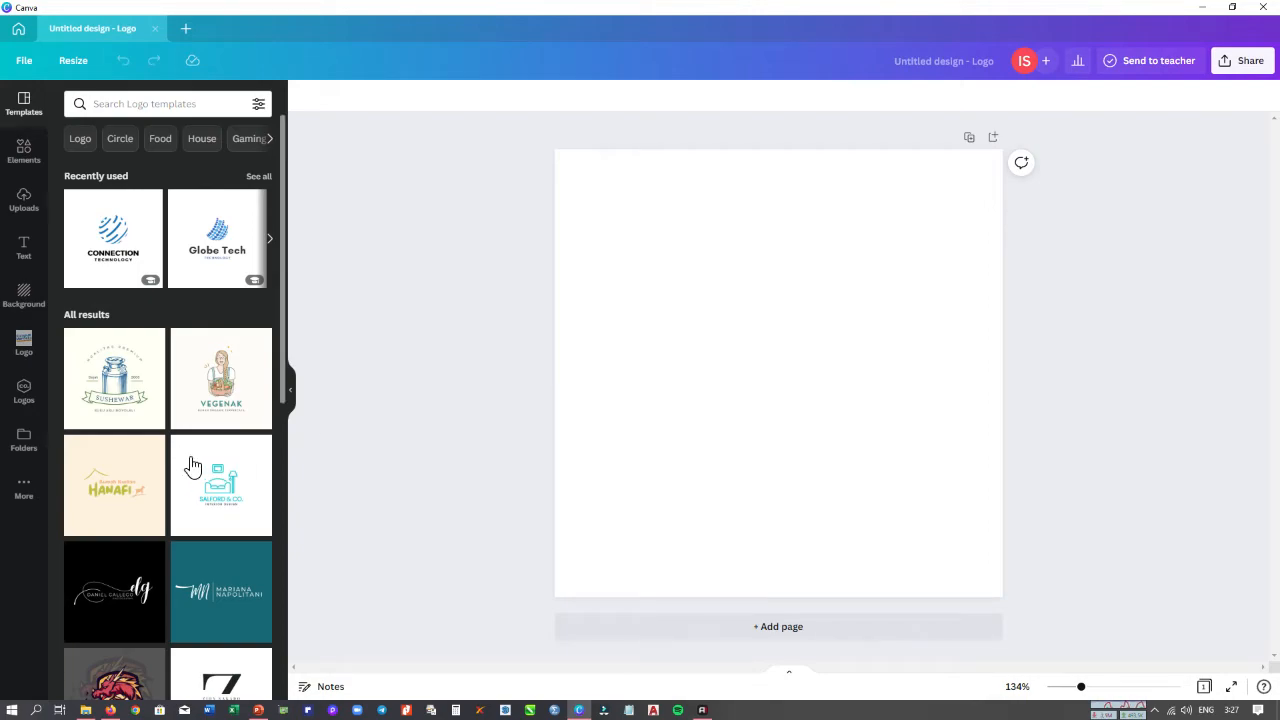
- Browse the logo templates and search them for "architecture"
{"action": "scroll", "coordinate": [170, 468], "scroll_direction": "down", "scroll_amount": 1}
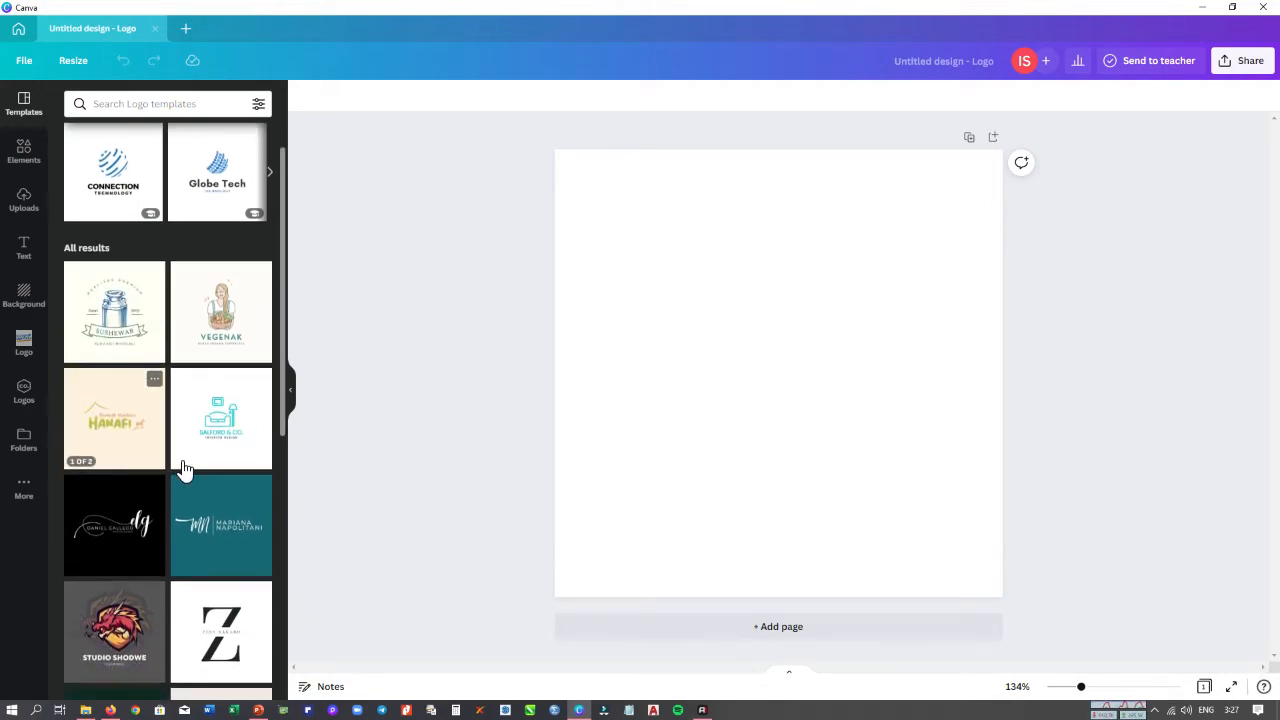
{"action": "scroll", "coordinate": [183, 468], "scroll_direction": "down", "scroll_amount": 3}
{"action": "scroll", "coordinate": [183, 468], "scroll_direction": "down", "scroll_amount": 6}
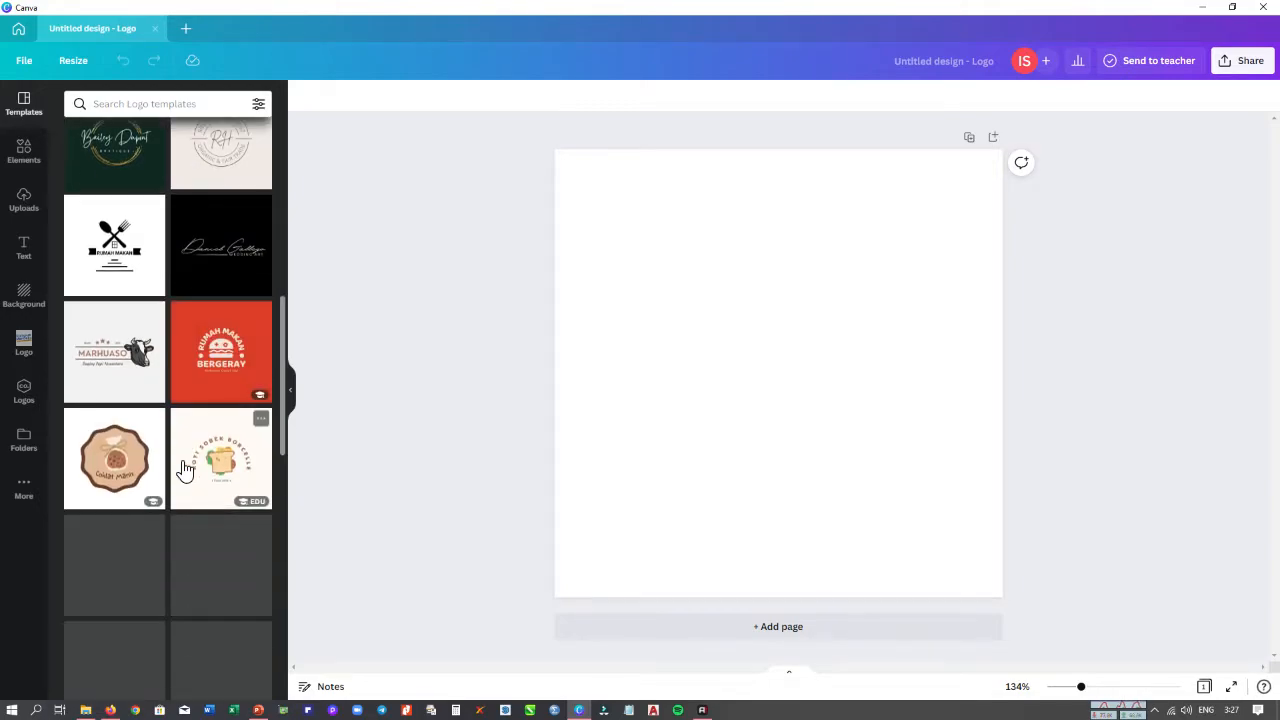
{"action": "scroll", "coordinate": [183, 468], "scroll_direction": "up", "scroll_amount": 6}
{"action": "left_click", "coordinate": [175, 104]}
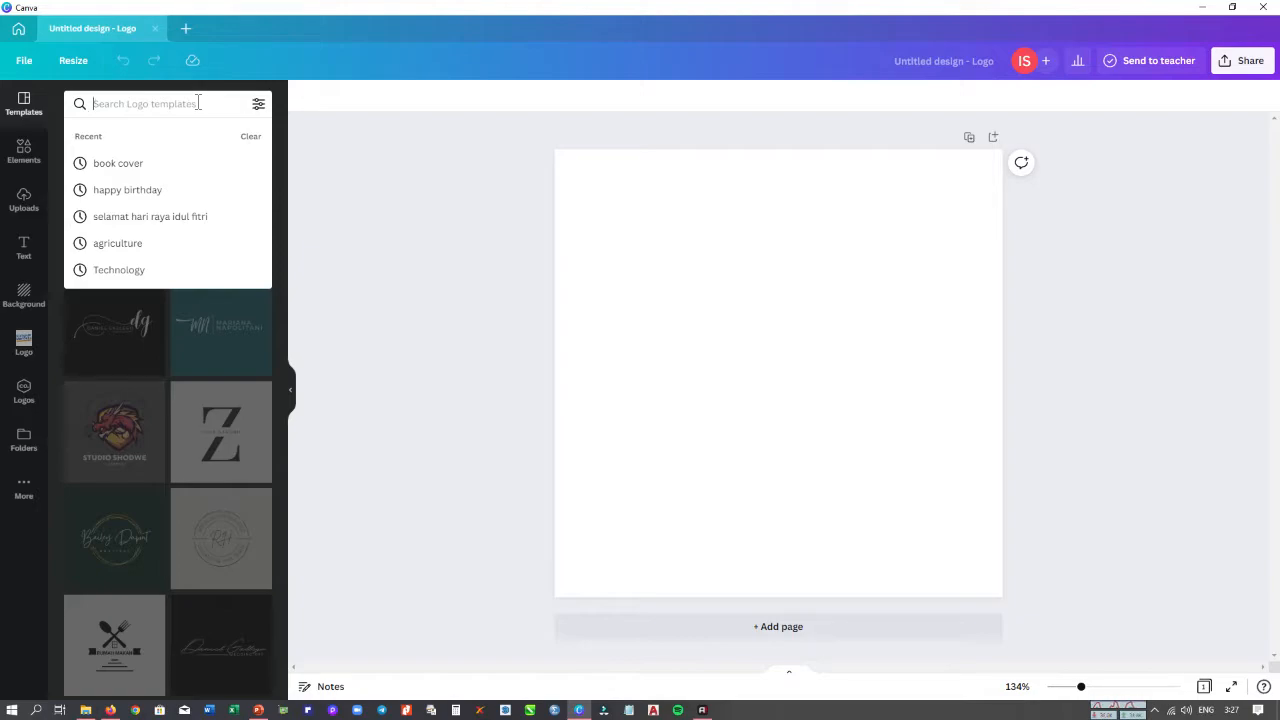
{"action": "type", "text": "arr"}
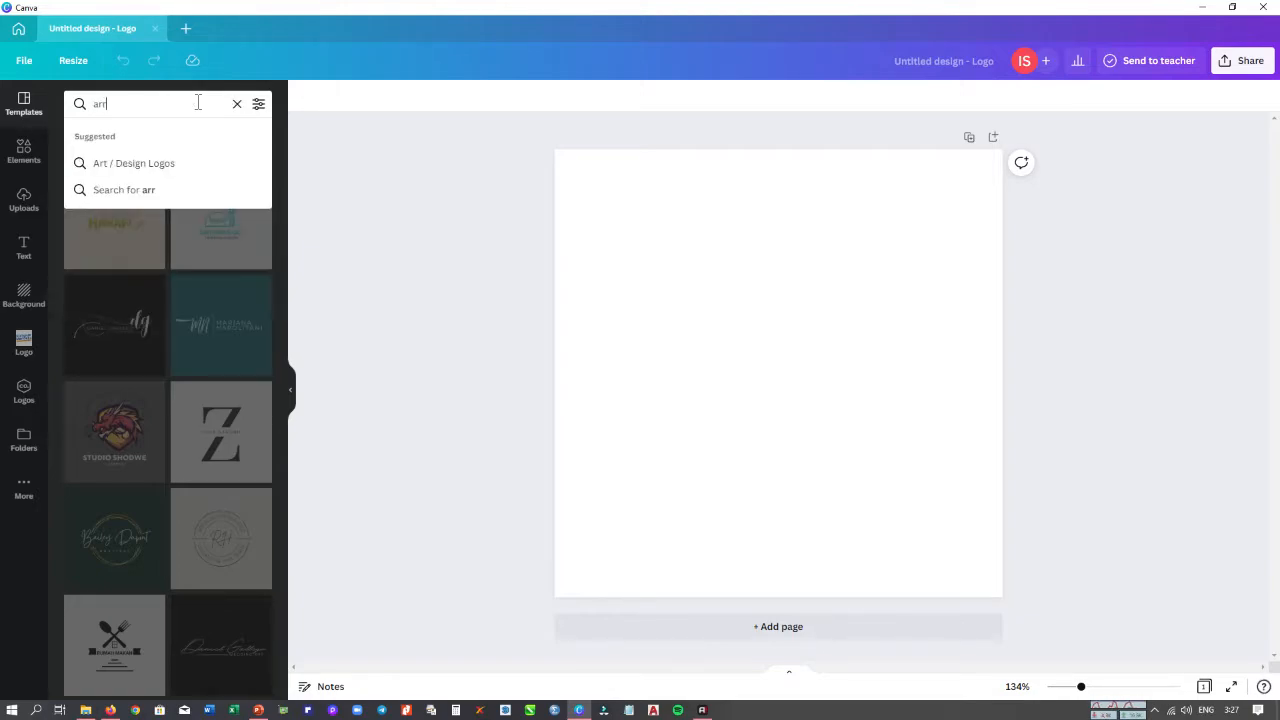
{"action": "key", "text": "BackSpace"}
{"action": "type", "text": "chite"}
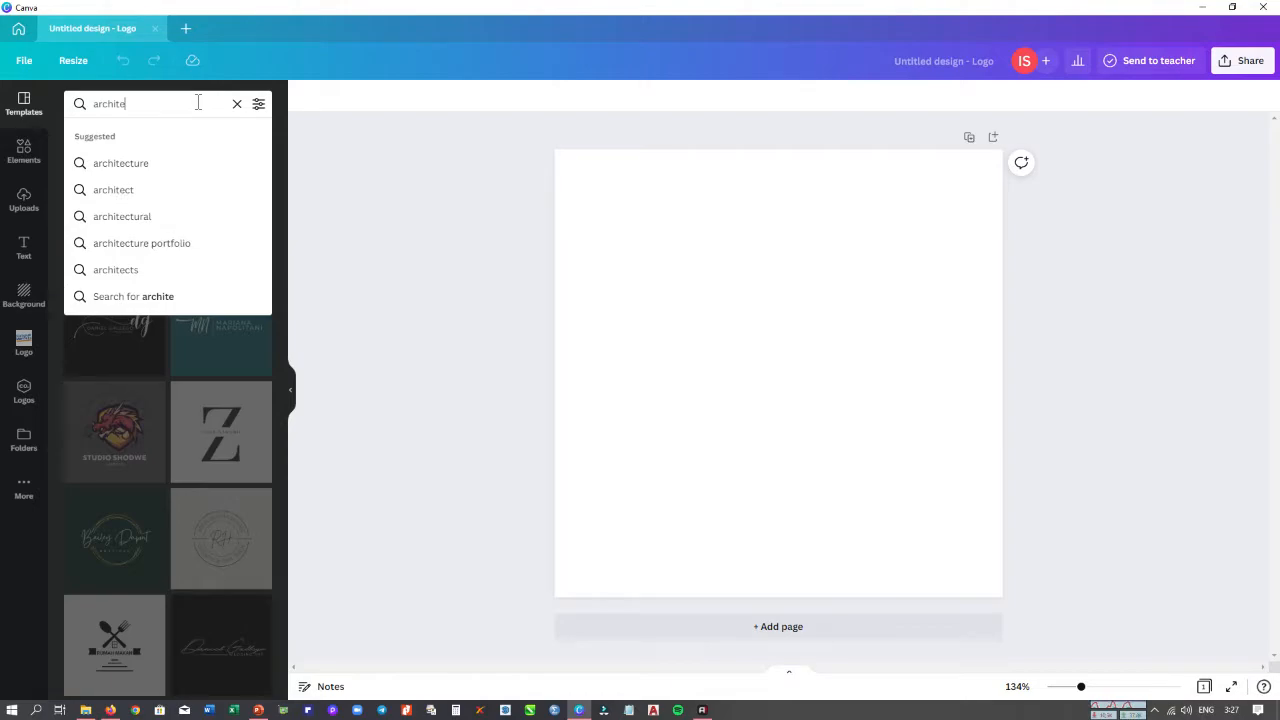
{"action": "left_click", "coordinate": [143, 164]}
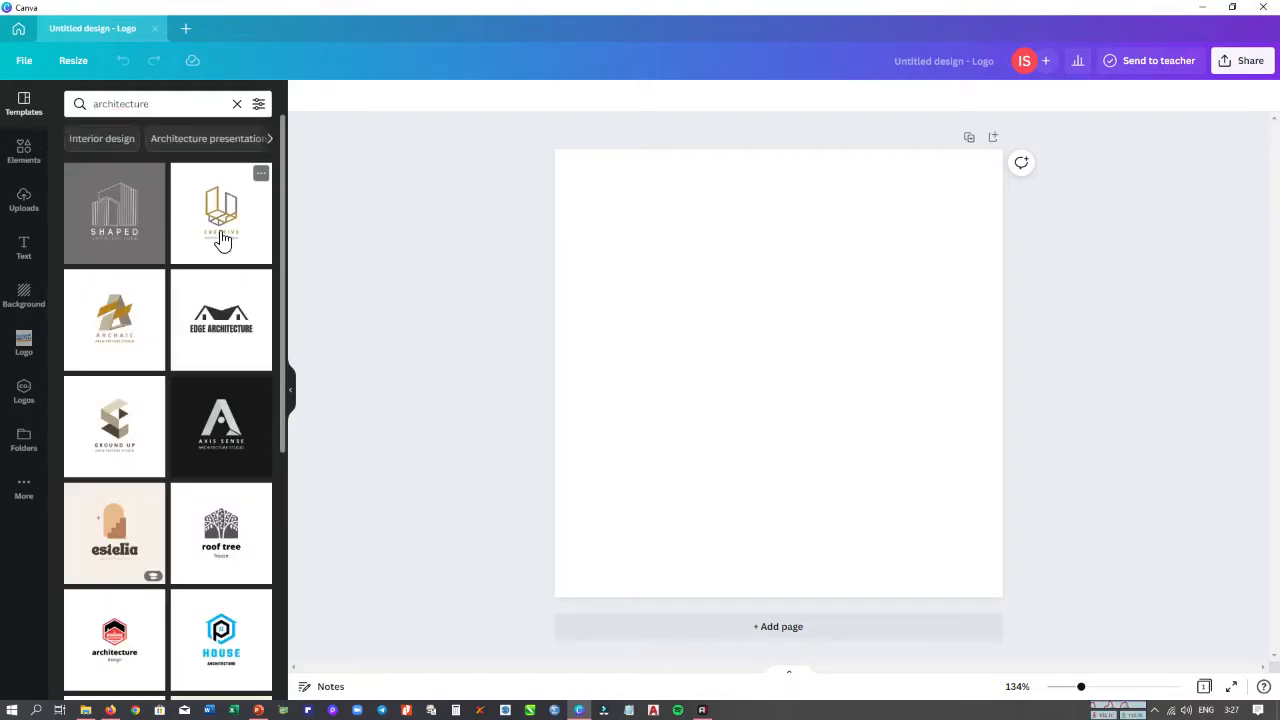
- Apply the cream "Architecture Dream House" template with the house roof and chimney to the blank logo page
{"action": "scroll", "coordinate": [214, 495], "scroll_direction": "down", "scroll_amount": 1}
{"action": "scroll", "coordinate": [214, 495], "scroll_direction": "down", "scroll_amount": 4}
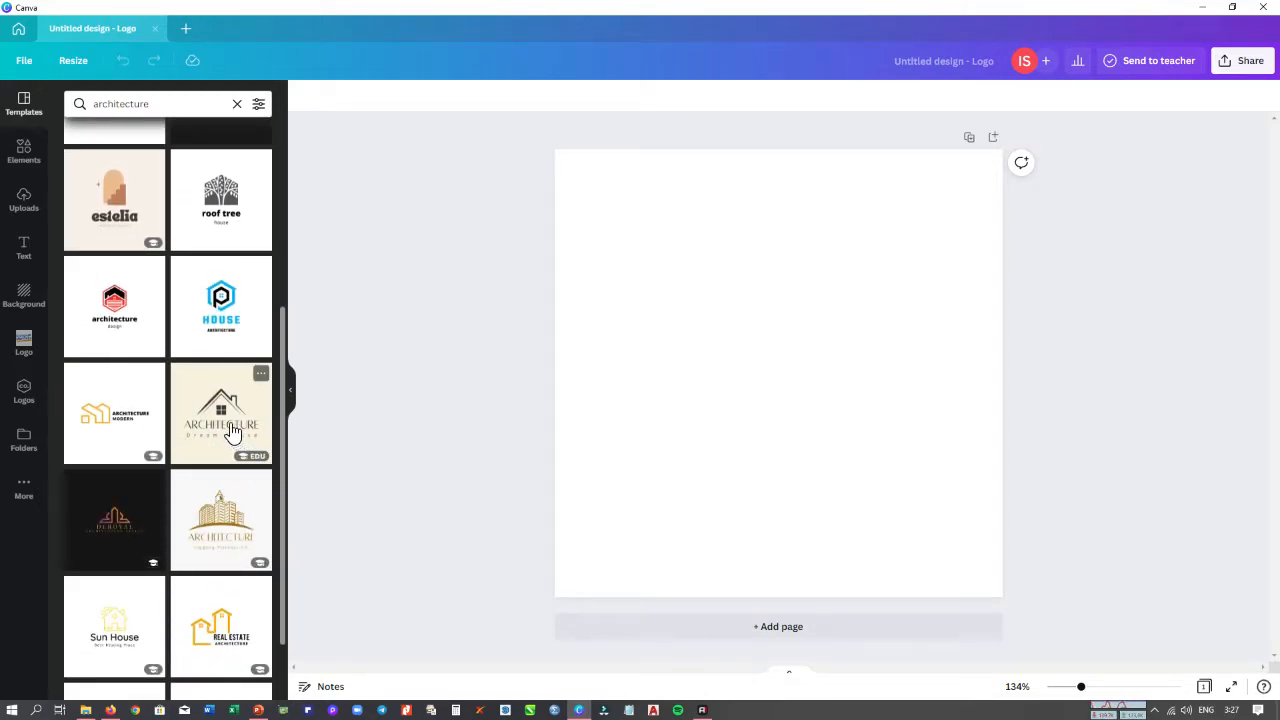
{"action": "left_click", "coordinate": [232, 430]}
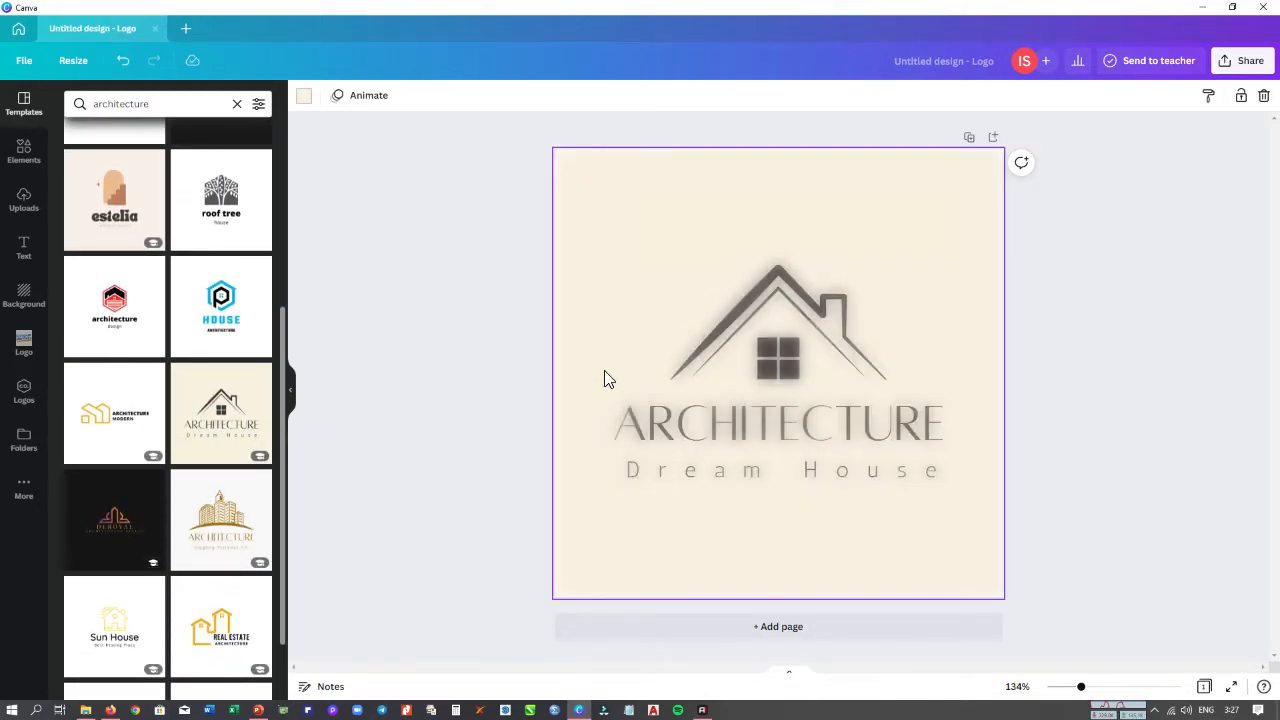
- Replace the ARCHITECTURE heading with the owner's name followed by ARCHITECT
{"action": "left_click", "coordinate": [792, 438]}
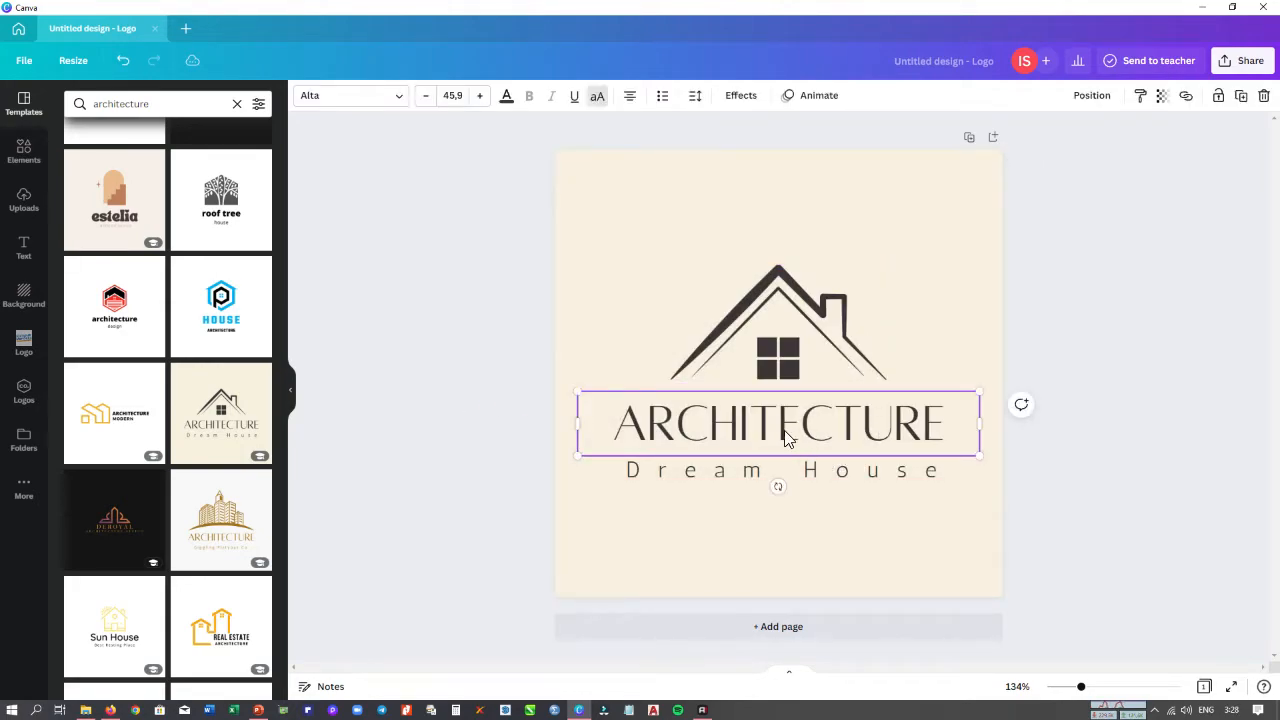
{"action": "double_click", "coordinate": [764, 430]}
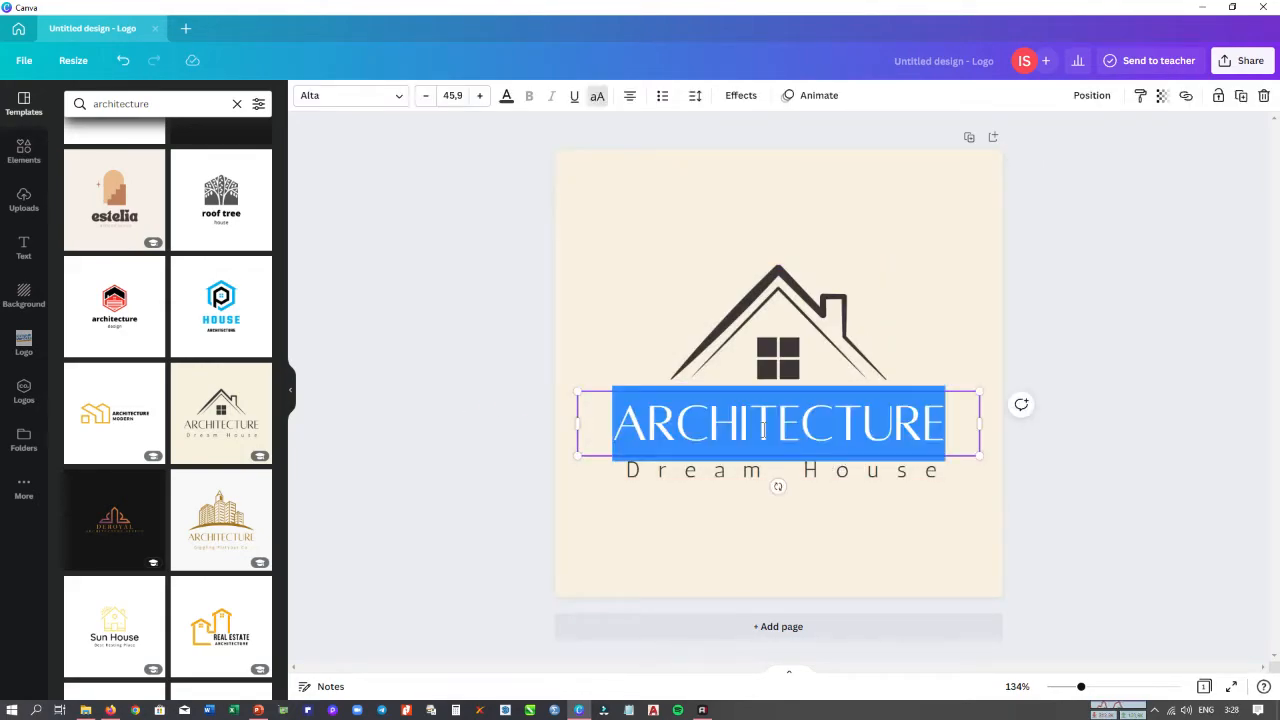
{"action": "type", "text": "IRAWAN"}
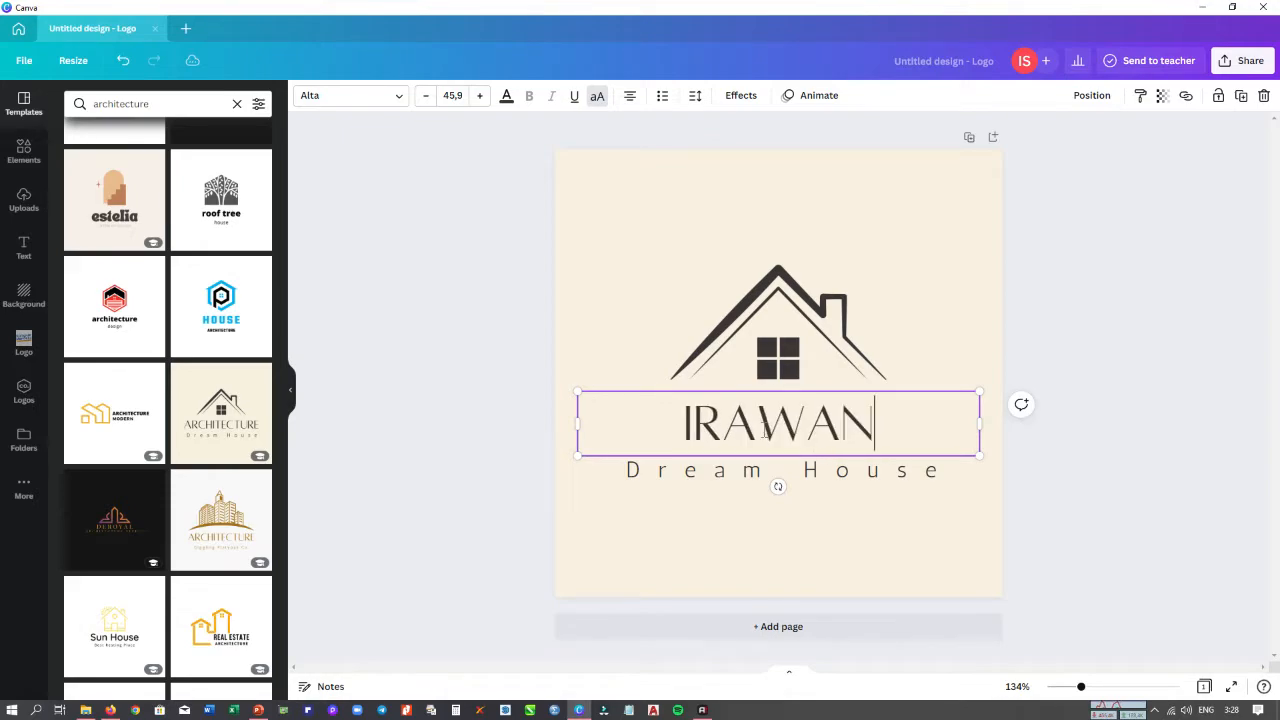
{"action": "type", "text": " ARCHITECT"}
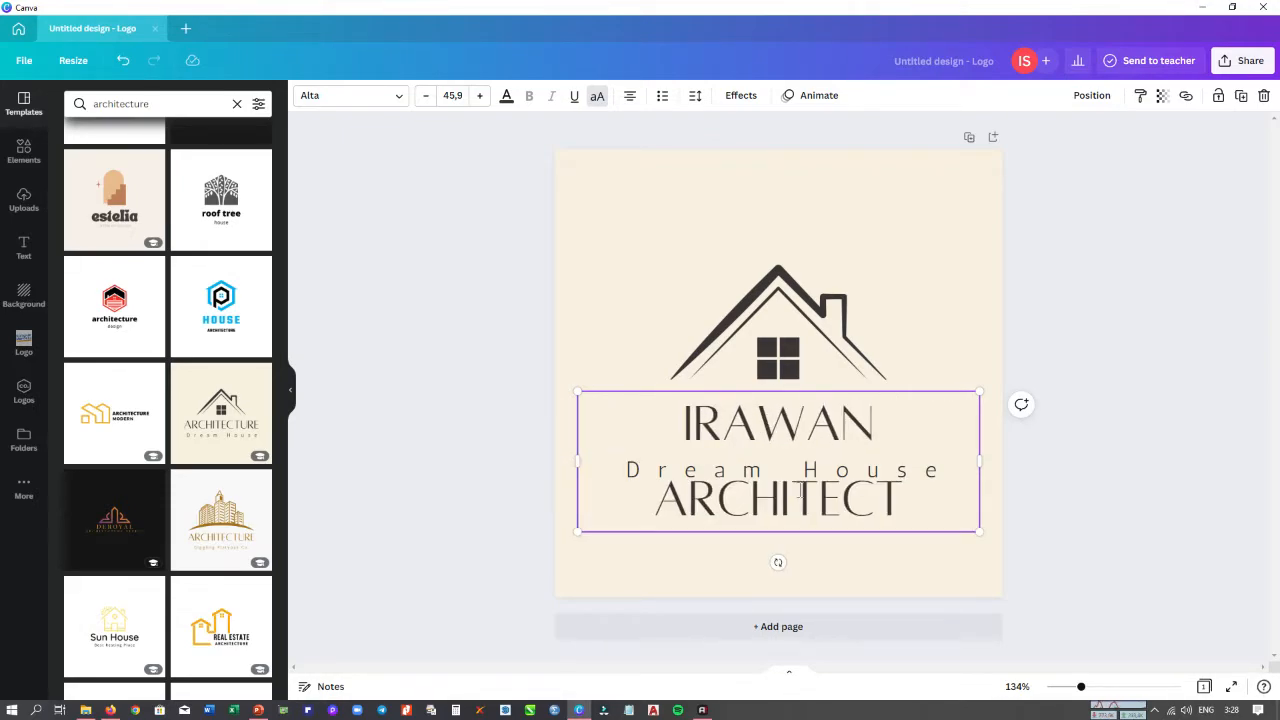
- Reduce the logo heading's font size to 39.9 so it fits on one line above "Dream House"
{"action": "key", "text": "ctrl+a"}
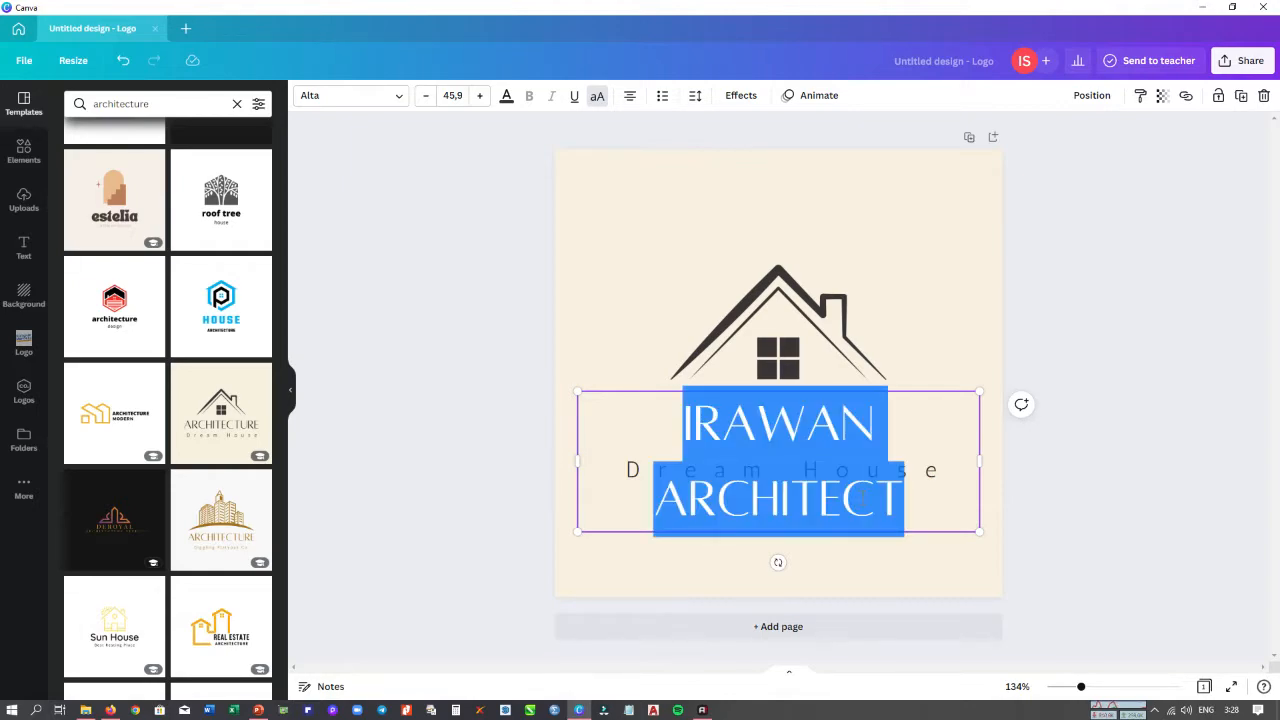
{"action": "left_click", "coordinate": [427, 96]}
{"action": "left_click", "coordinate": [427, 96]}
{"action": "left_click", "coordinate": [427, 96]}
{"action": "left_click", "coordinate": [427, 96]}
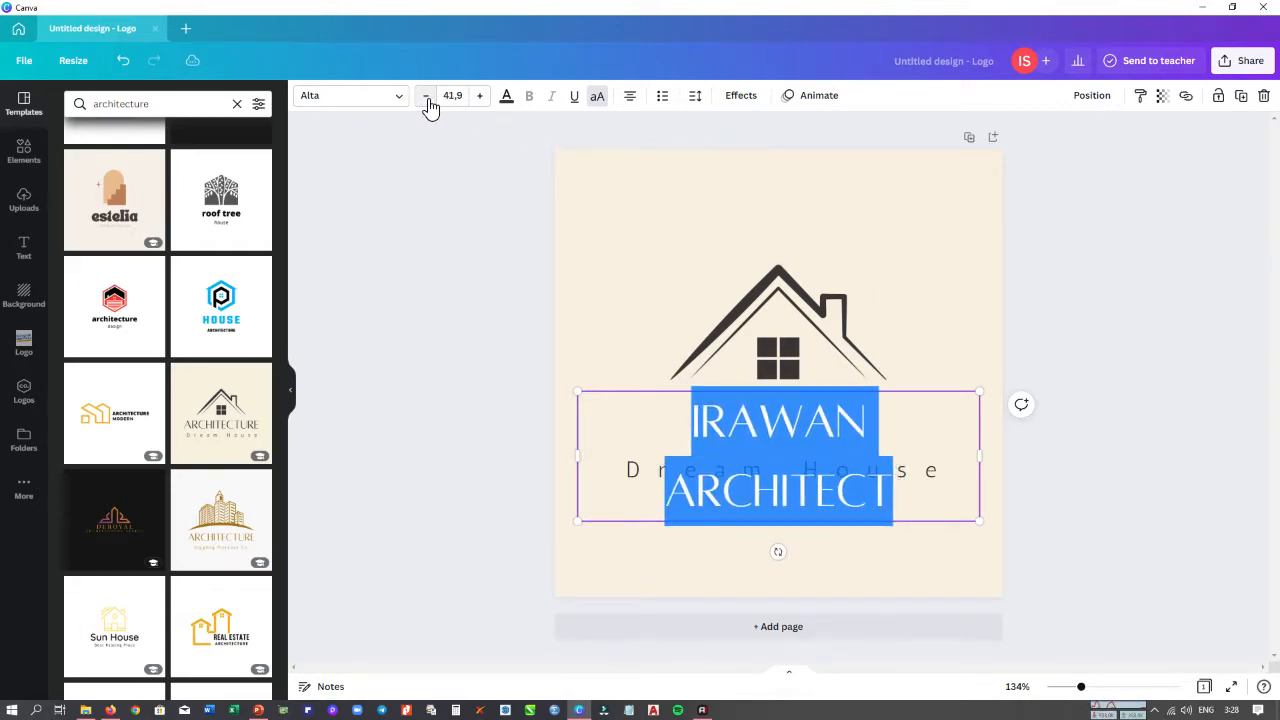
{"action": "left_click", "coordinate": [427, 96]}
{"action": "left_click", "coordinate": [427, 96]}
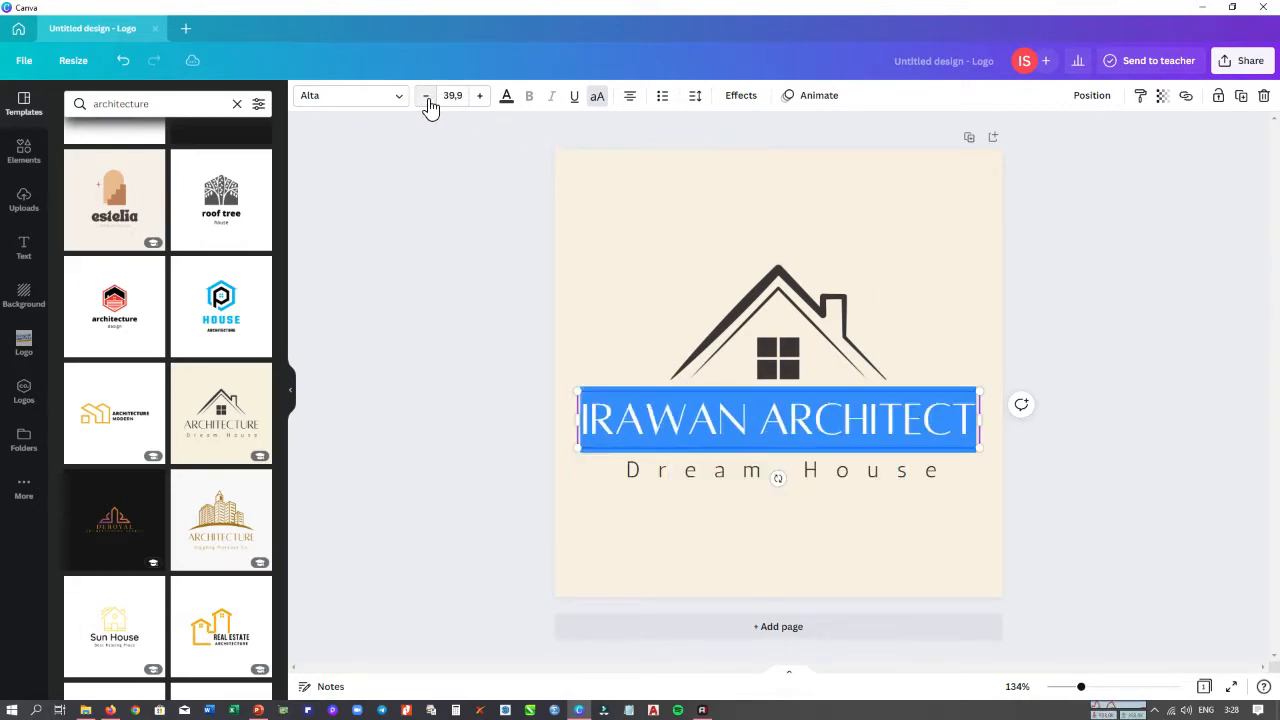
{"action": "left_click", "coordinate": [1064, 490]}
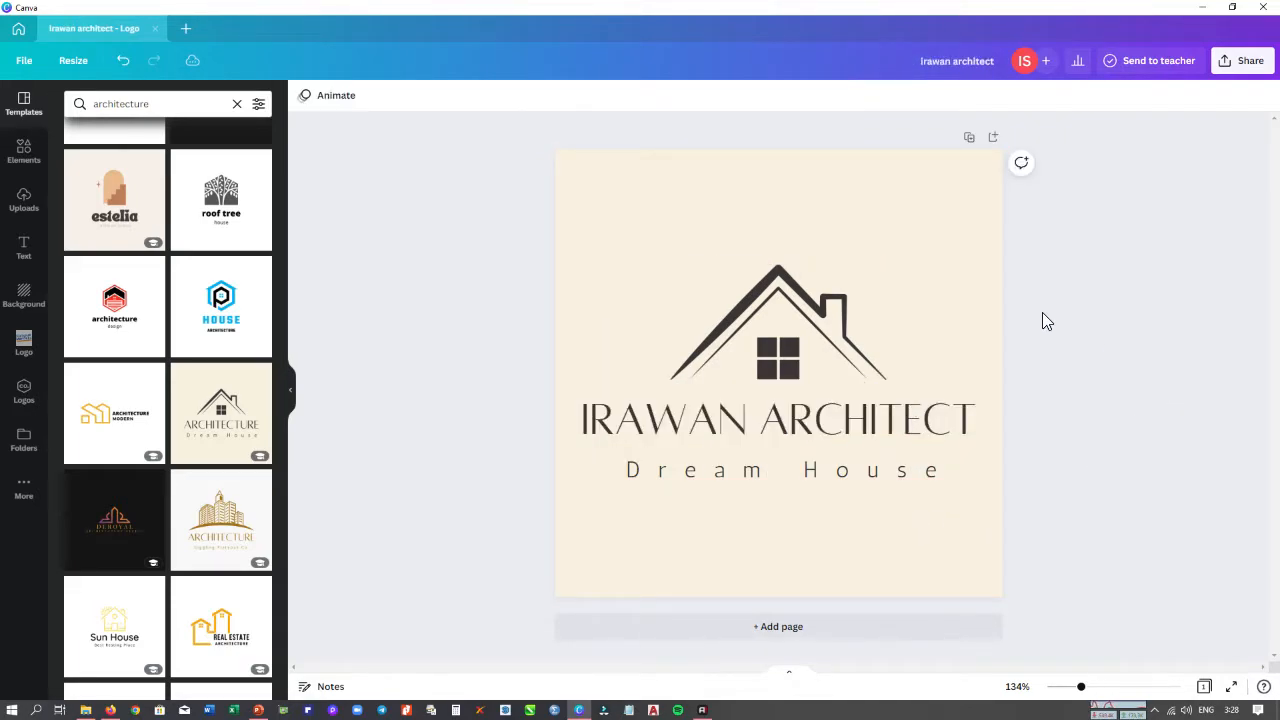
- Change the logo's background colour to white
{"action": "left_click", "coordinate": [944, 252]}
{"action": "left_click", "coordinate": [306, 95]}
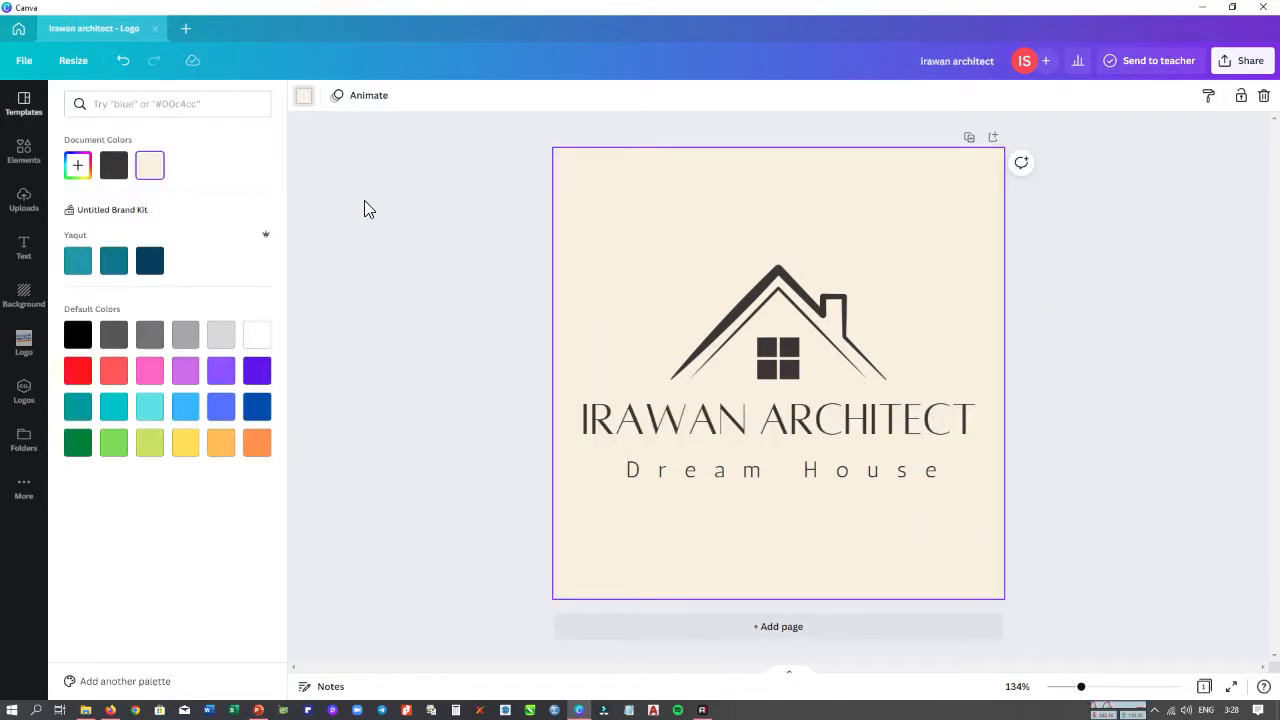
{"action": "left_click", "coordinate": [259, 336]}
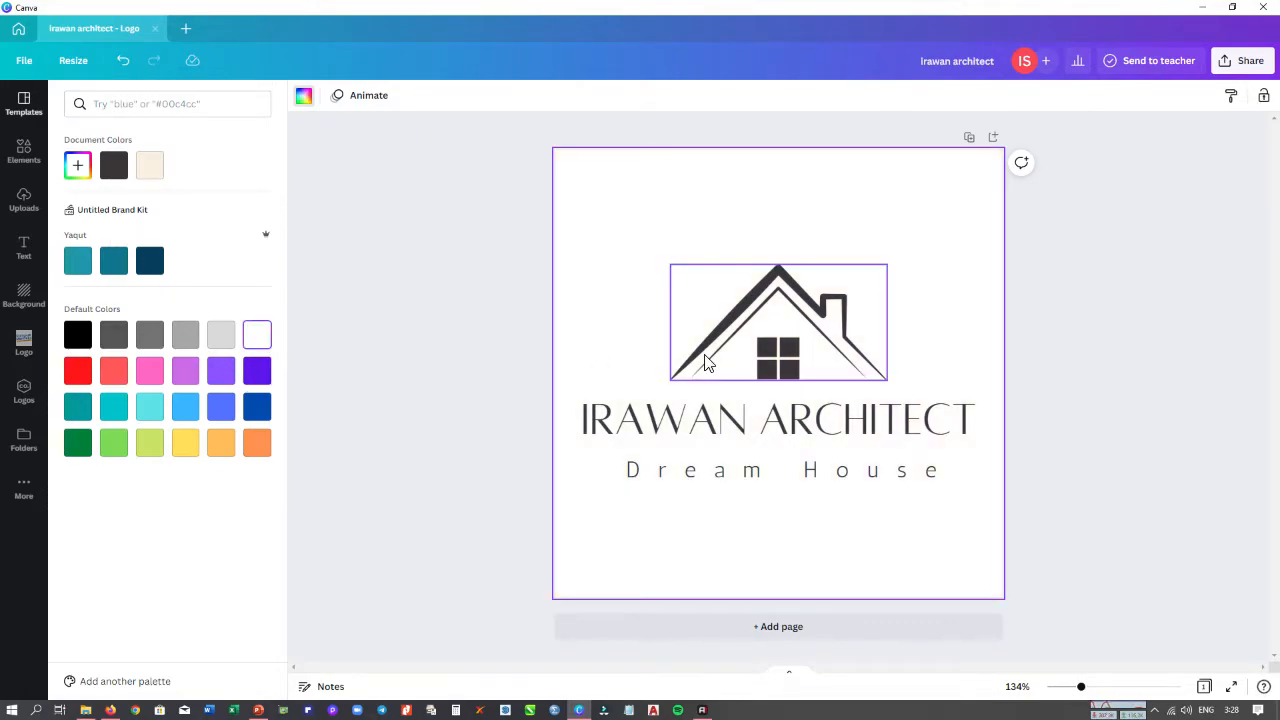
{"action": "left_click", "coordinate": [853, 317]}
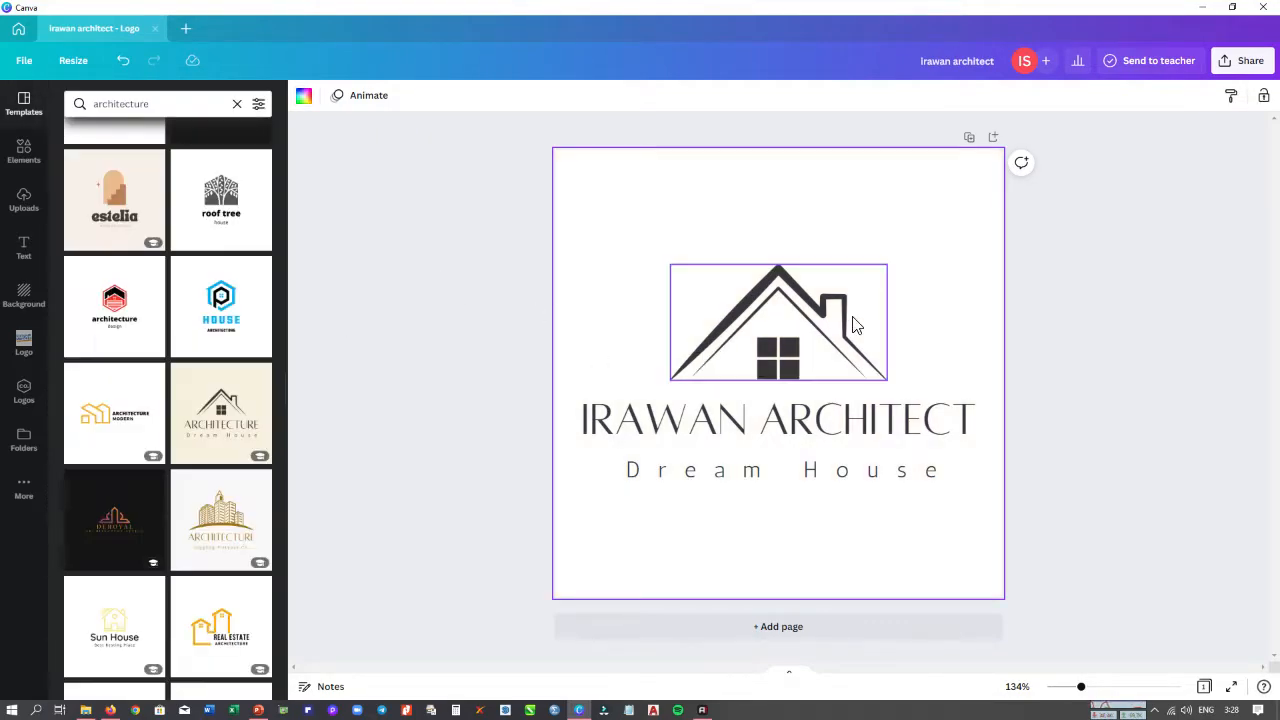
- Download the logo as a PNG into the Downloads folder and locate the saved file in File Explorer
{"action": "left_click", "coordinate": [1255, 68]}
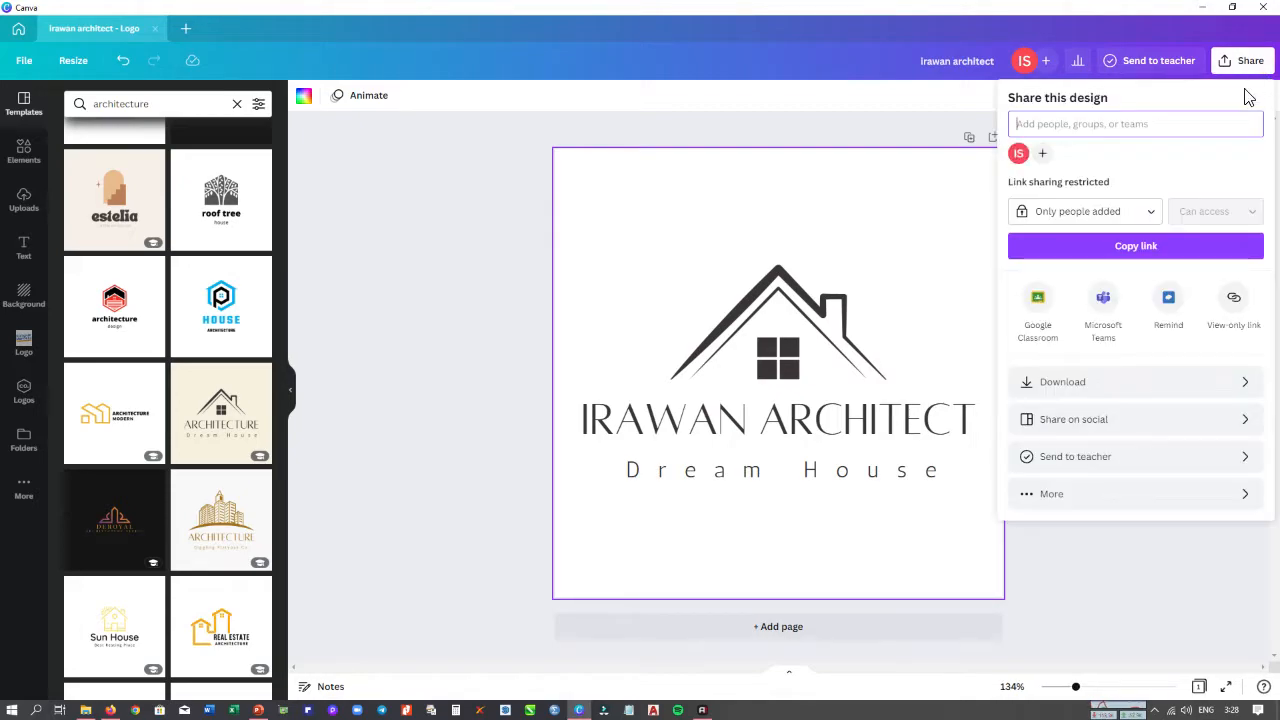
{"action": "left_click", "coordinate": [1205, 382]}
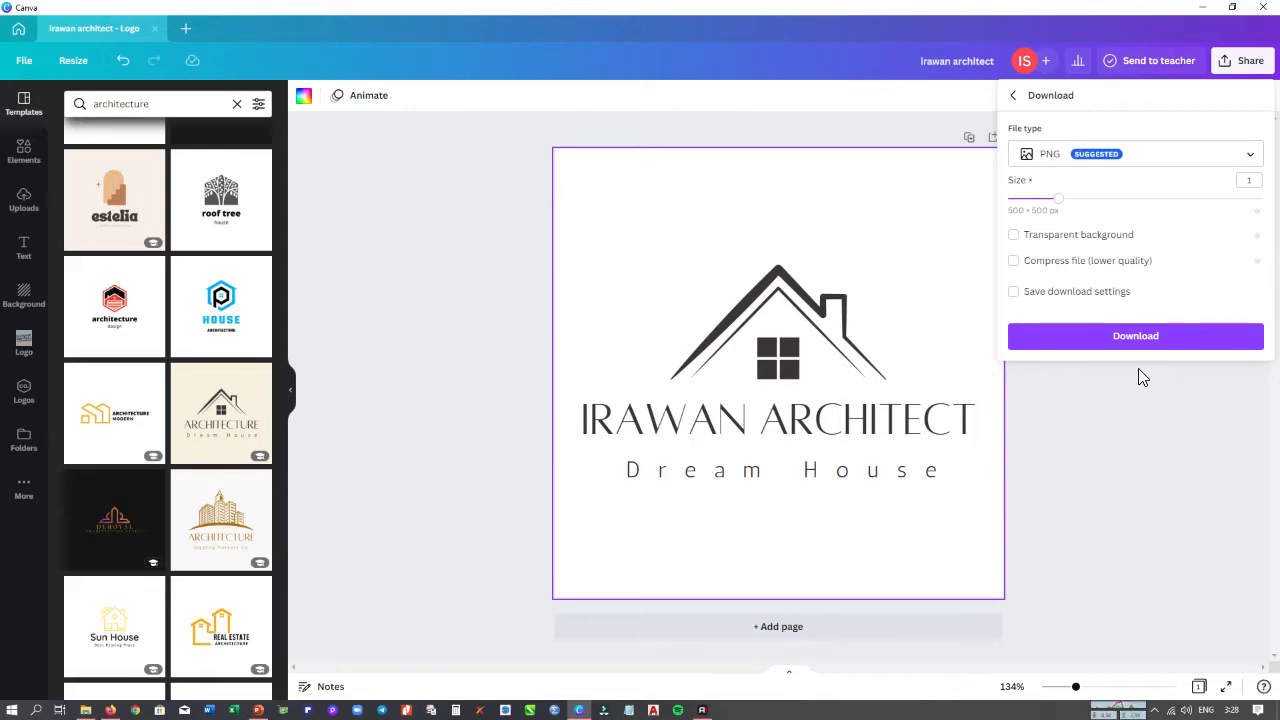
{"action": "left_click", "coordinate": [1136, 342]}
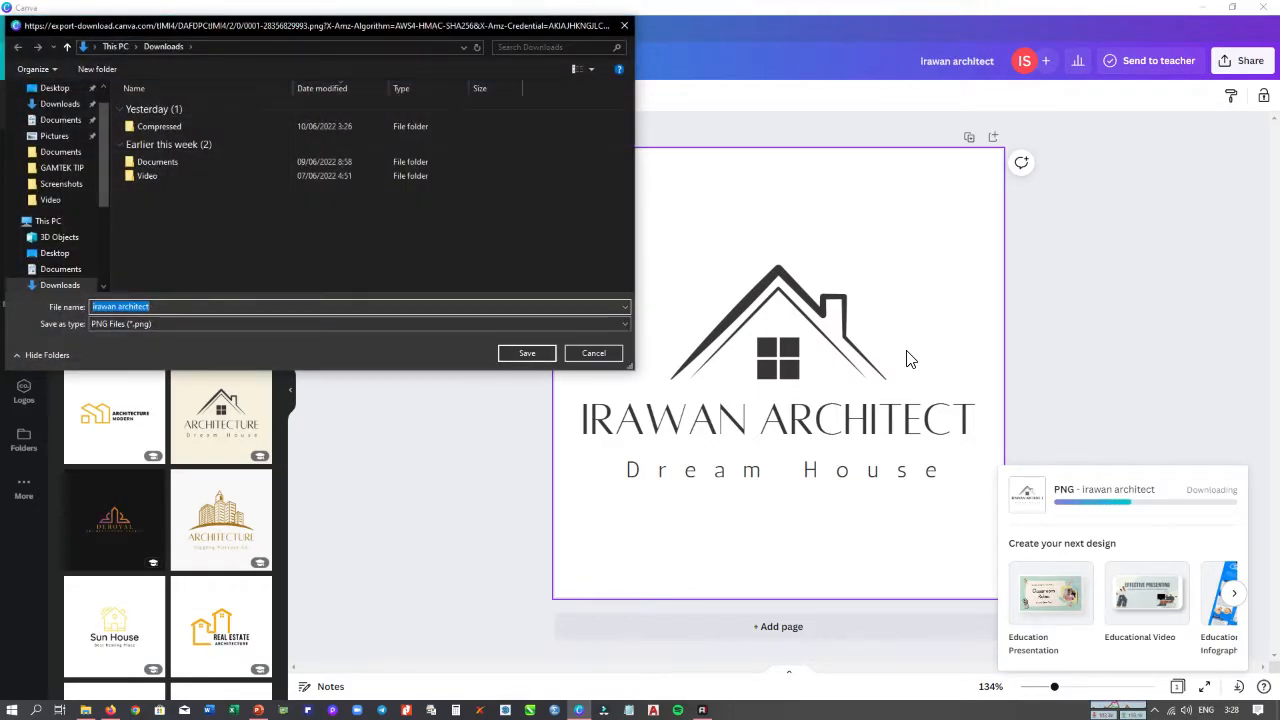
{"action": "left_click", "coordinate": [527, 353]}
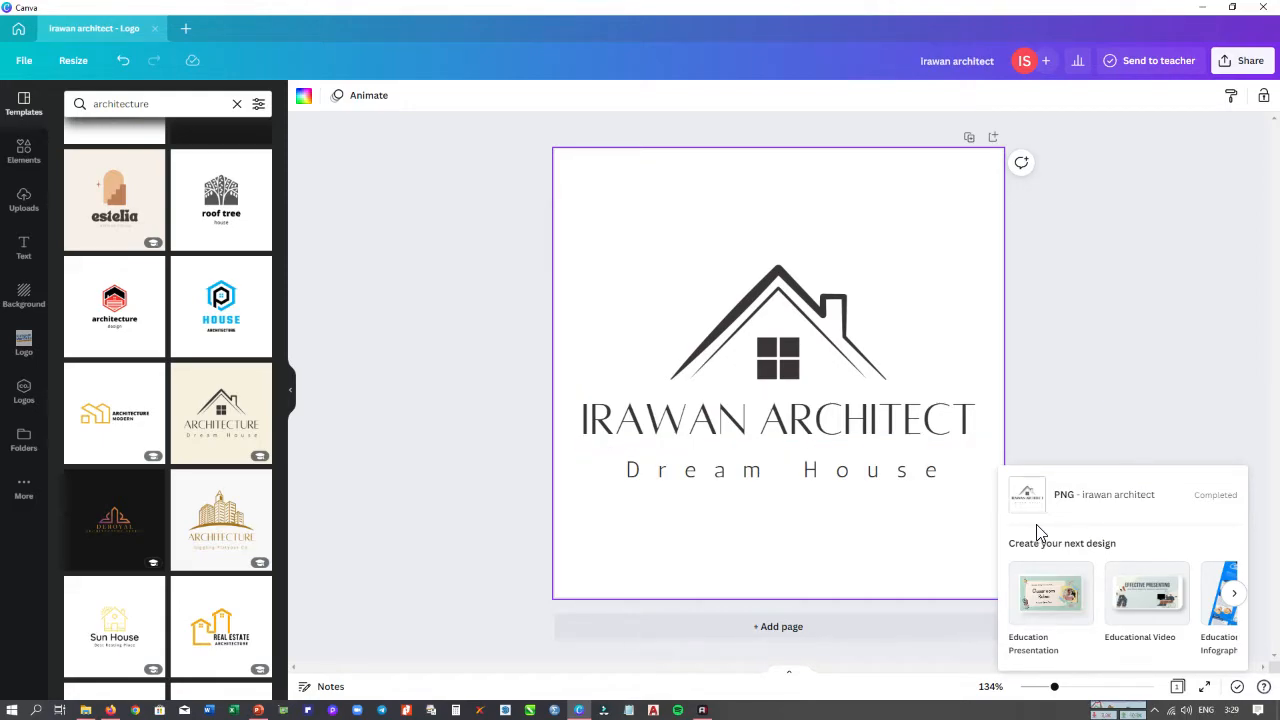
{"action": "key", "text": "super+e"}
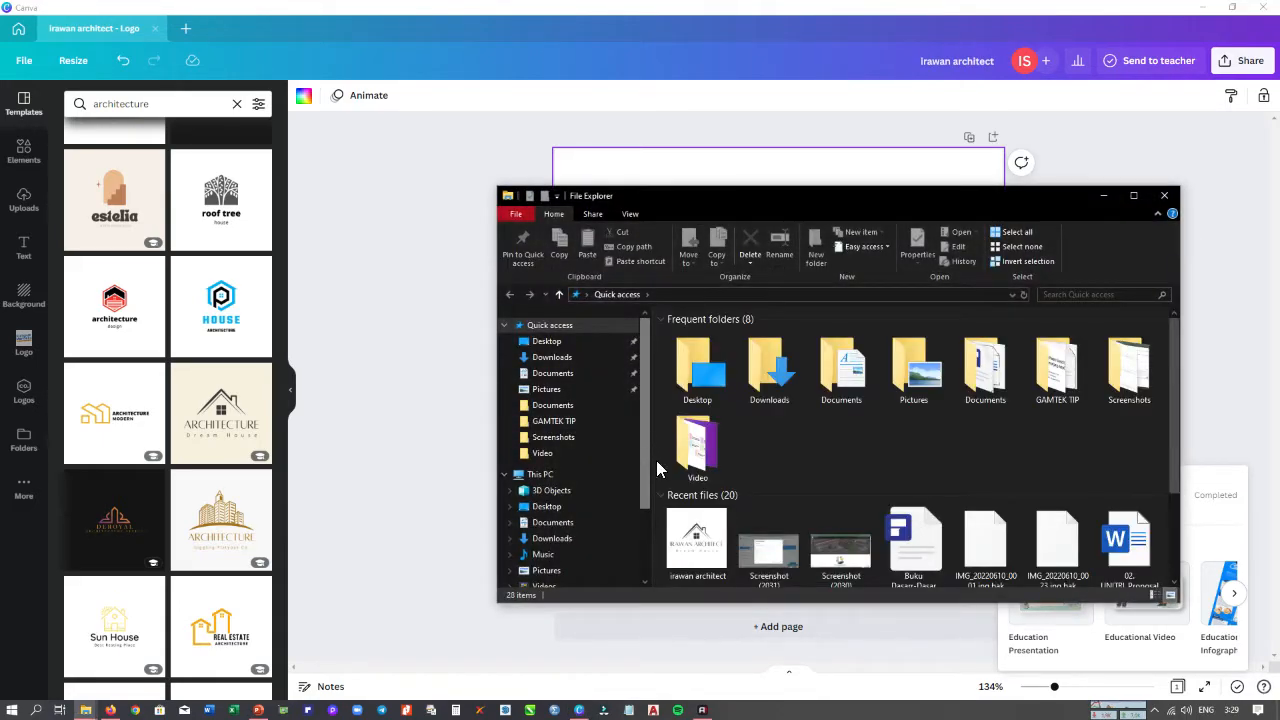
{"action": "left_click_drag", "start_coordinate": [690, 540], "coordinate": [680, 514]}
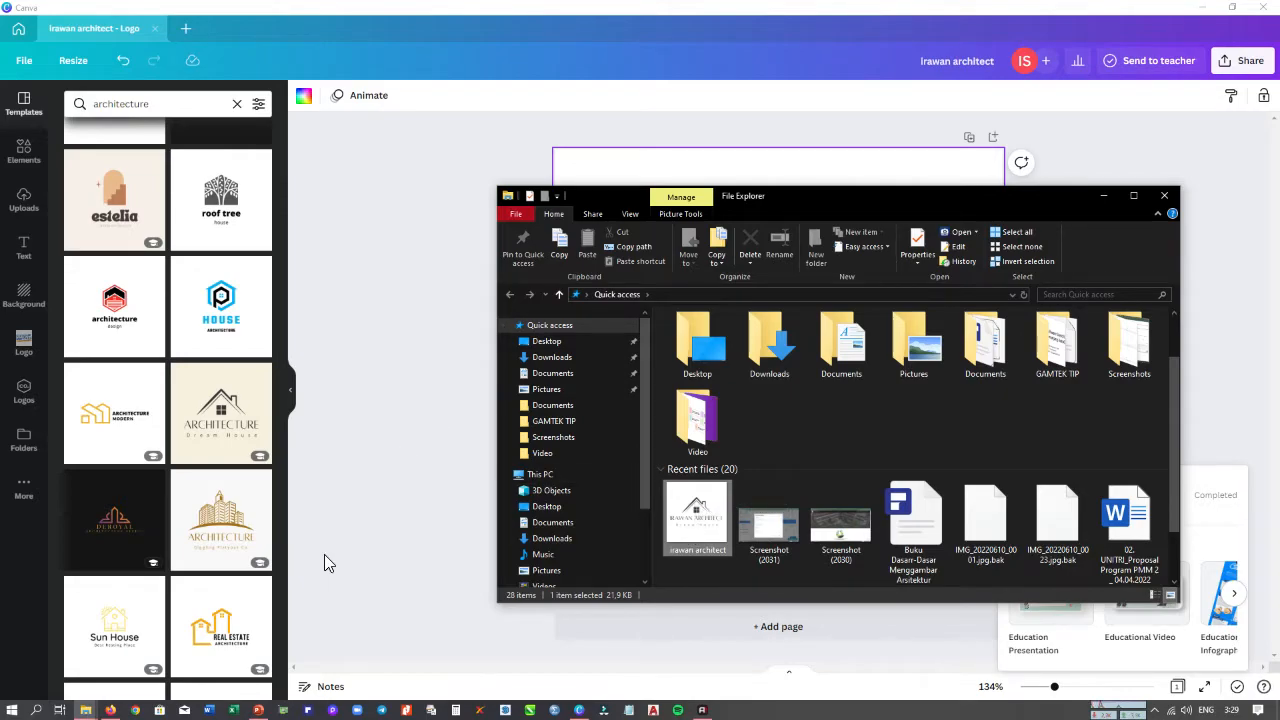
- Switch to the browser, close the Student Portfolio site and return to the Portfolio site in Google Sites
{"action": "left_click", "coordinate": [110, 710]}
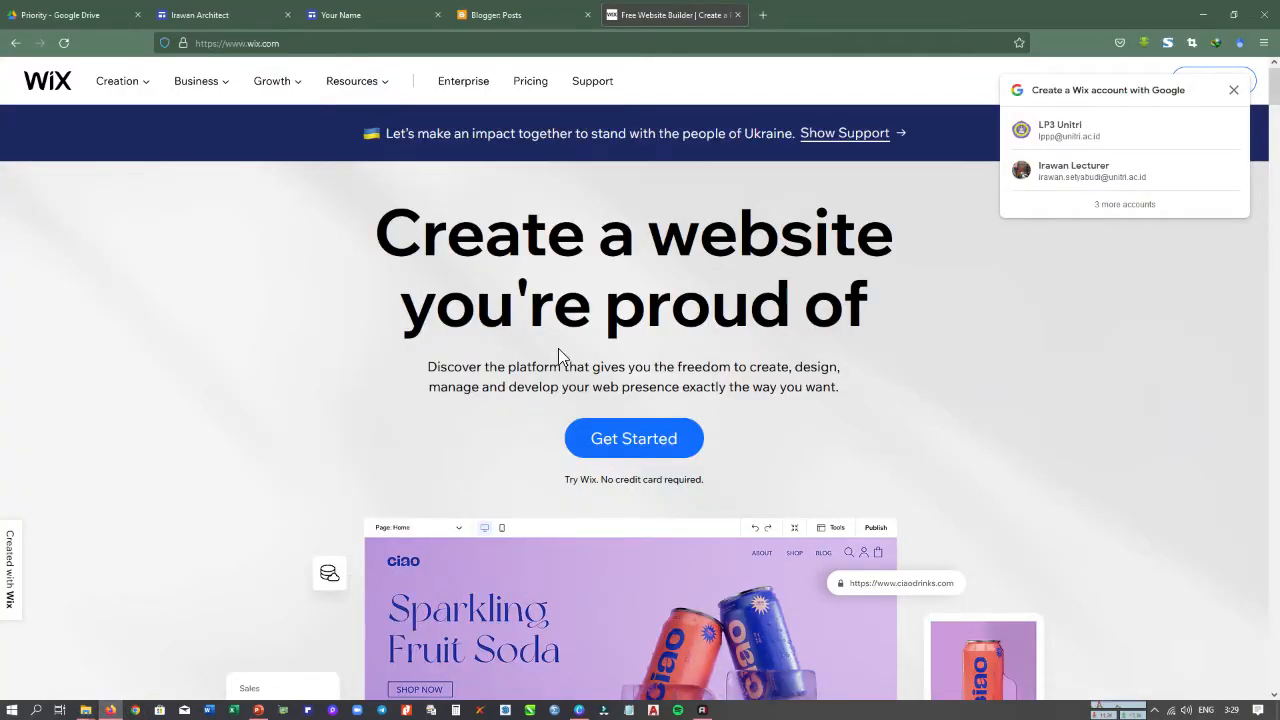
{"action": "left_click", "coordinate": [368, 14]}
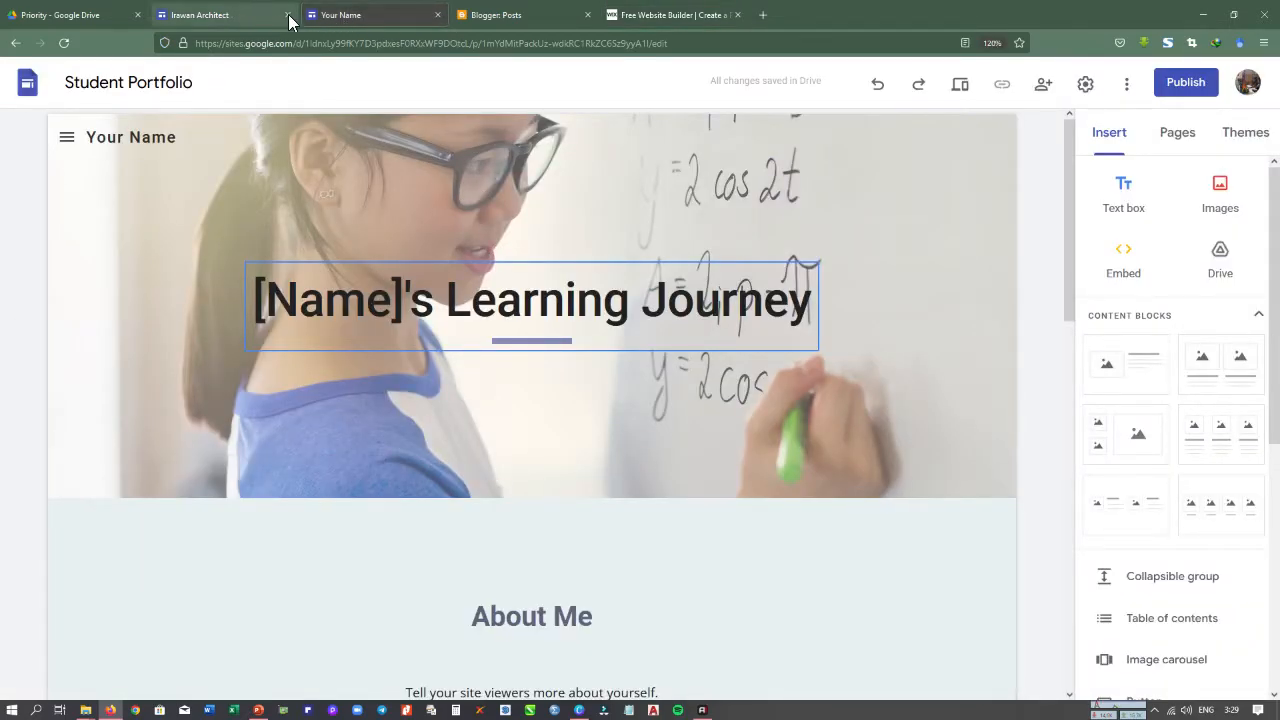
{"action": "left_click", "coordinate": [438, 15]}
{"action": "left_click", "coordinate": [215, 15]}
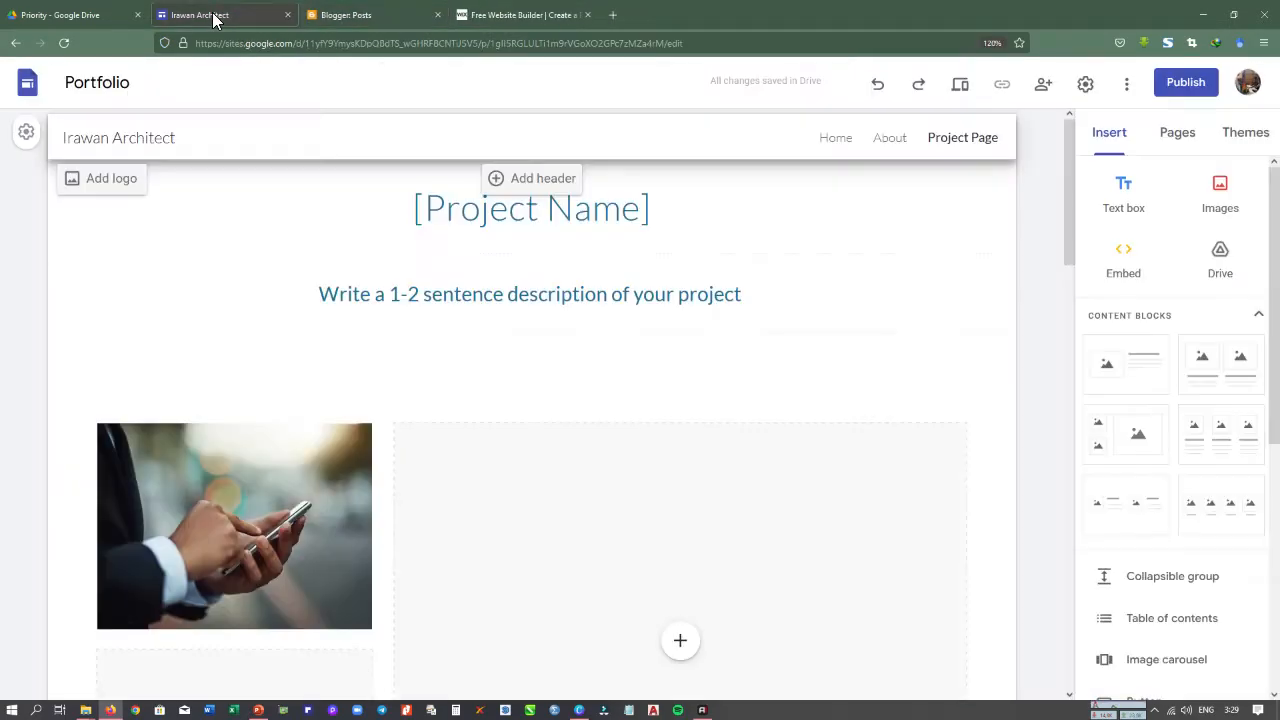
- Look over the Project Page's placeholders for the project name, descriptions and images
{"action": "left_click", "coordinate": [508, 380]}
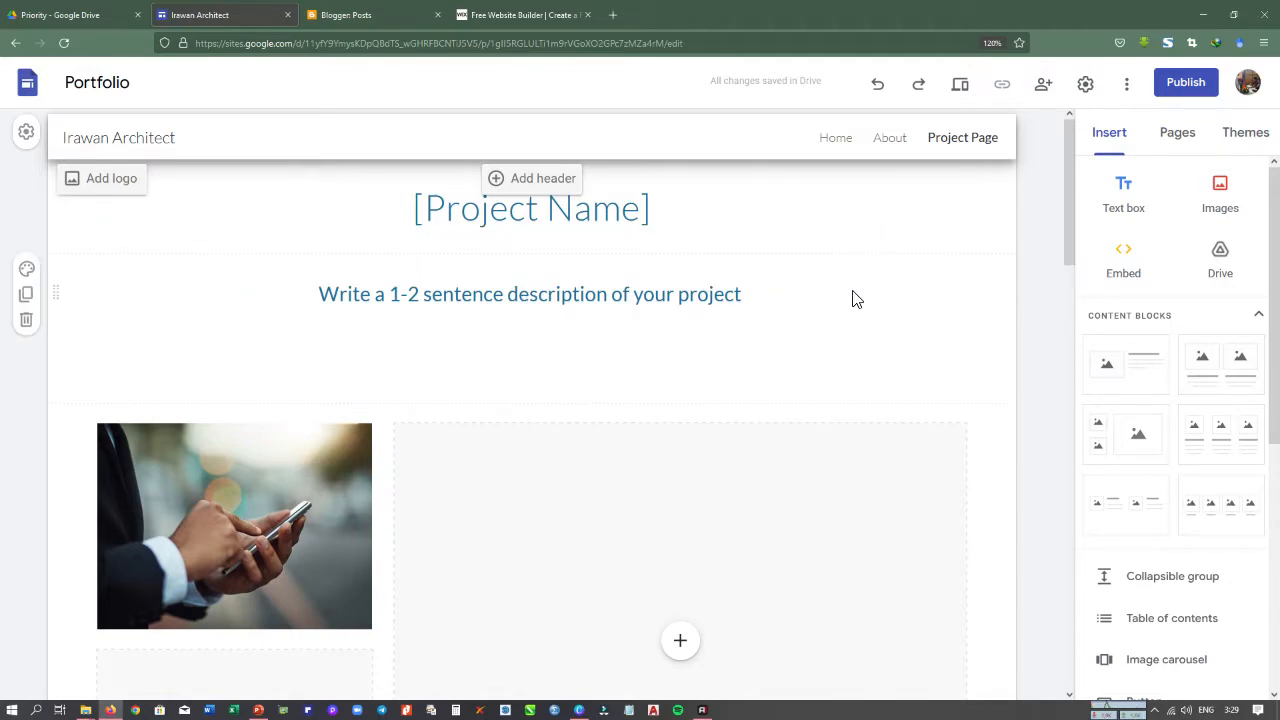
{"action": "scroll", "coordinate": [643, 407], "scroll_direction": "down", "scroll_amount": 6}
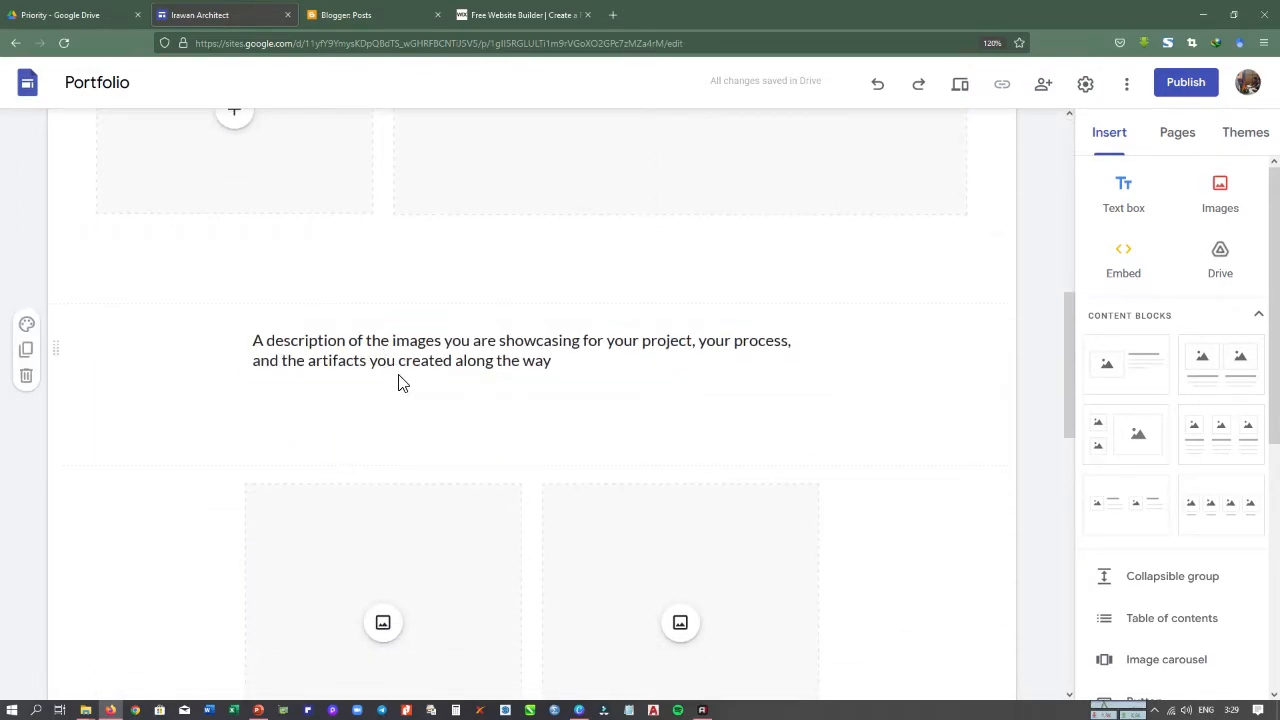
{"action": "scroll", "coordinate": [543, 386], "scroll_direction": "down", "scroll_amount": 9}
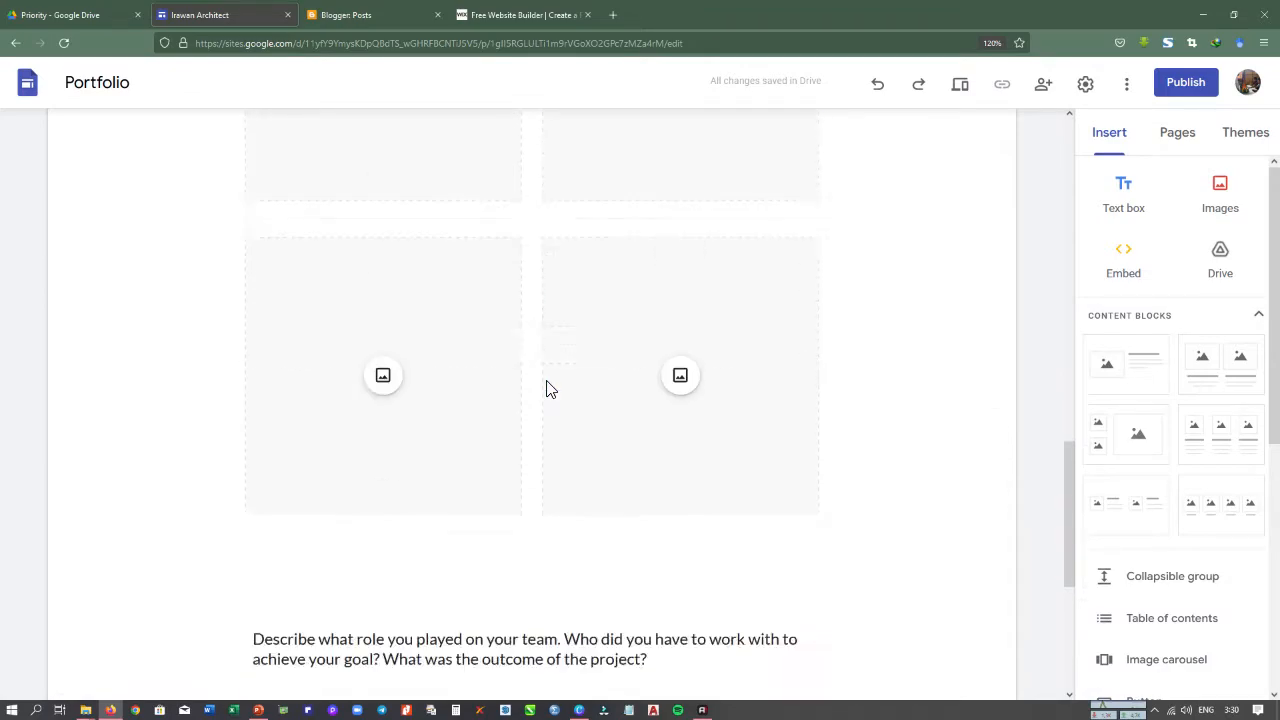
{"action": "scroll", "coordinate": [548, 380], "scroll_direction": "up", "scroll_amount": 2}
{"action": "scroll", "coordinate": [626, 396], "scroll_direction": "up", "scroll_amount": 10}
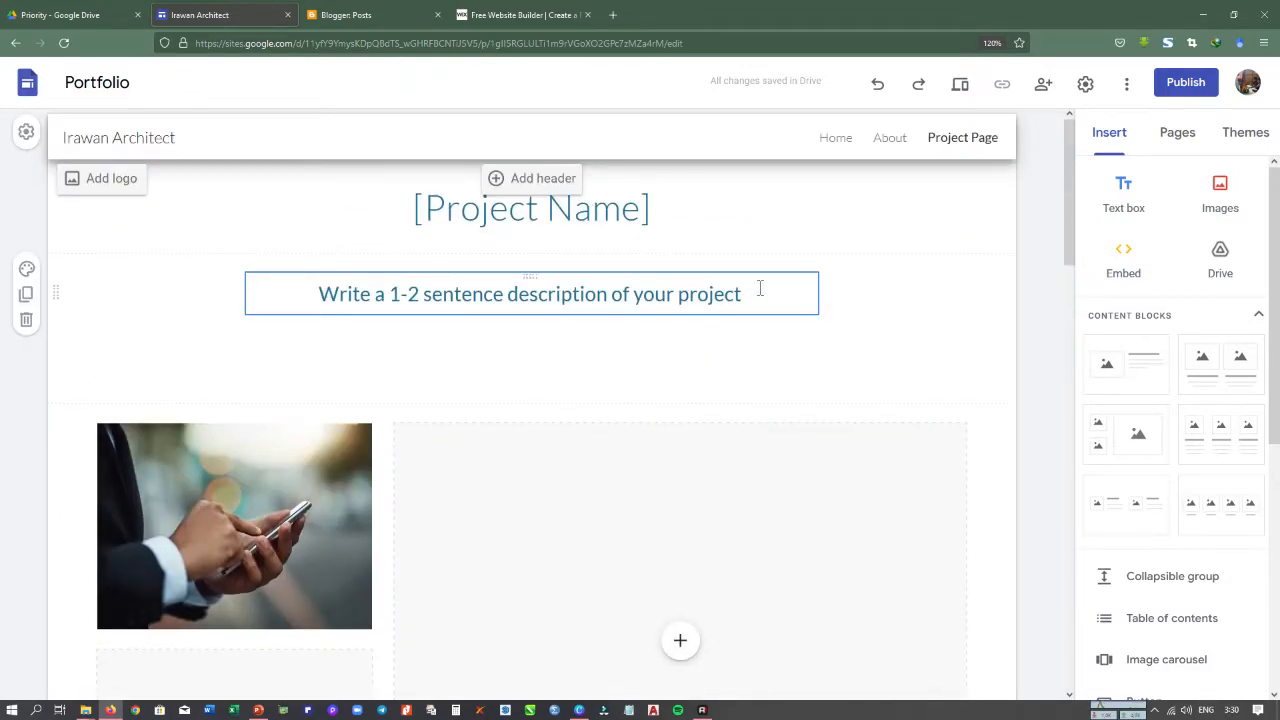
{"action": "mouse_move", "coordinate": [1277, 268]}
{"action": "left_mouse_down"}
{"action": "mouse_move", "coordinate": [1277, 495]}
{"action": "mouse_move", "coordinate": [1276, 258]}
{"action": "left_mouse_up"}
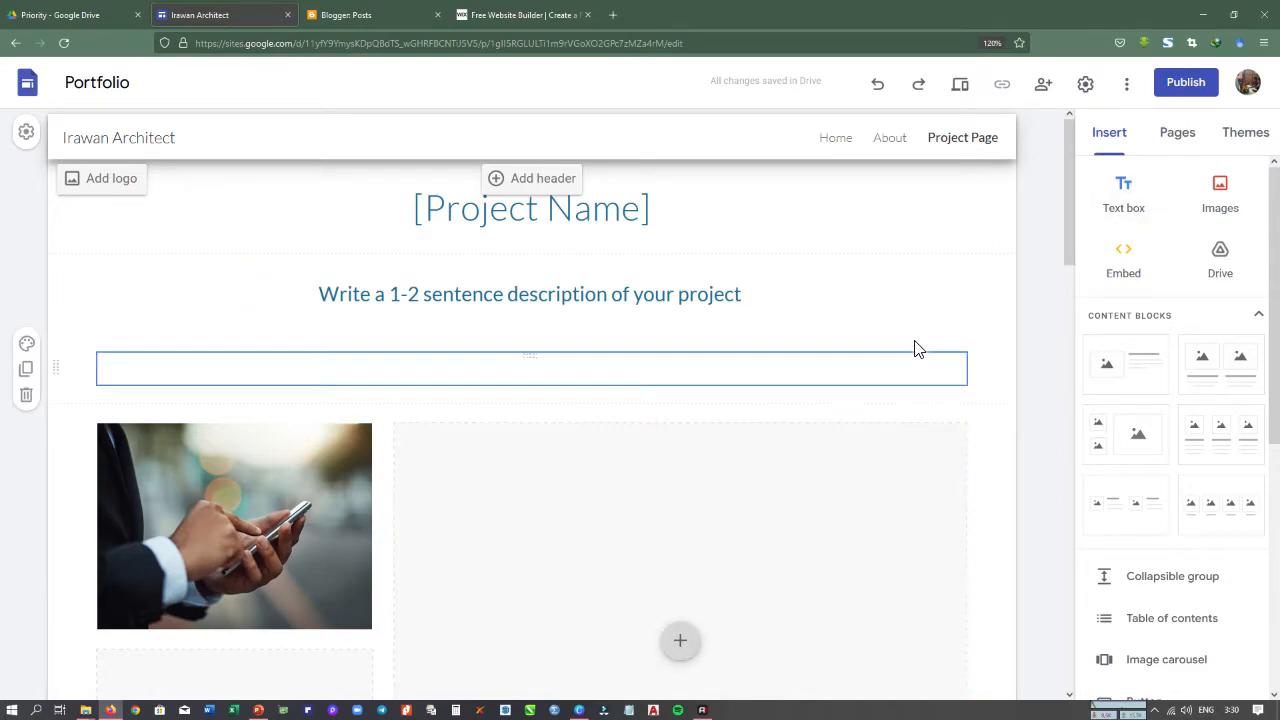
- Open the Home page and try out a text box with sample text below the intro section
{"action": "left_click", "coordinate": [833, 140]}
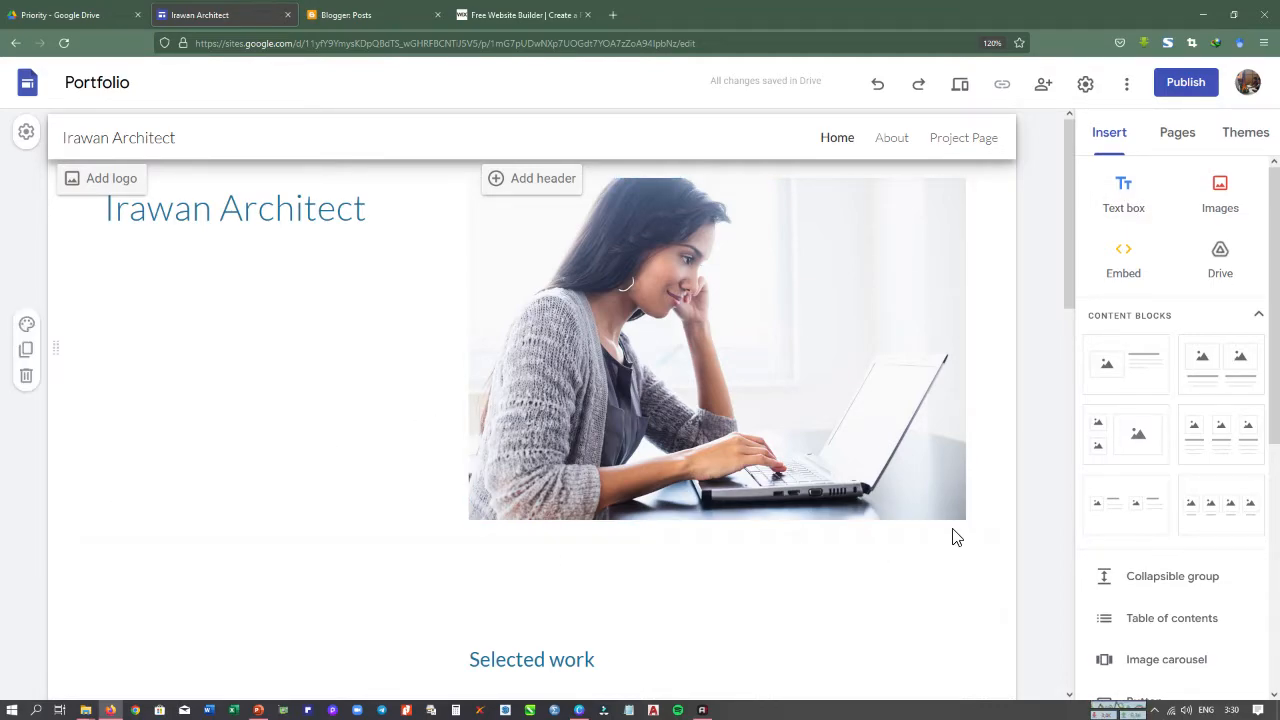
{"action": "left_click", "coordinate": [1123, 208]}
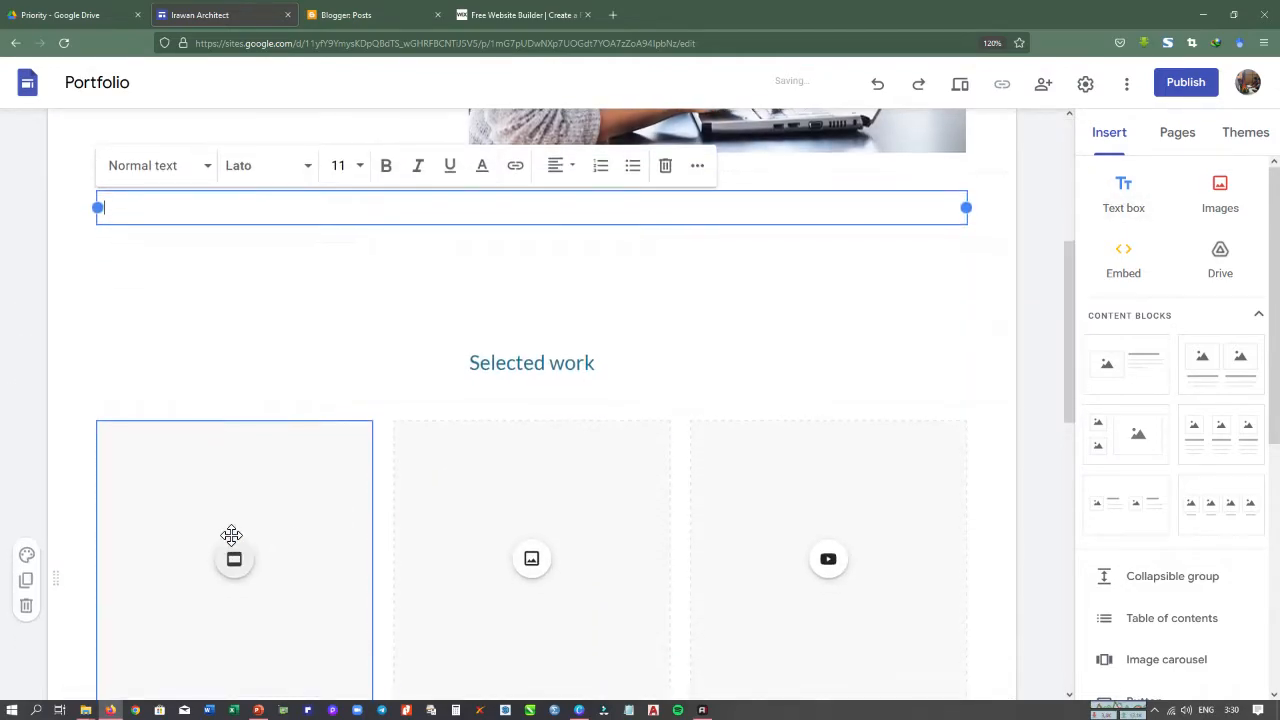
{"action": "type", "text": "dafasdfasdf"}
{"action": "key", "text": "BackSpace"}
{"action": "key", "text": "BackSpace"}
{"action": "key", "text": "BackSpace"}
{"action": "key", "text": "BackSpace"}
{"action": "key", "text": "BackSpace"}
{"action": "key", "text": "BackSpace"}
{"action": "key", "text": "BackSpace"}
{"action": "key", "text": "BackSpace"}
{"action": "key", "text": "BackSpace"}
{"action": "key", "text": "BackSpace"}
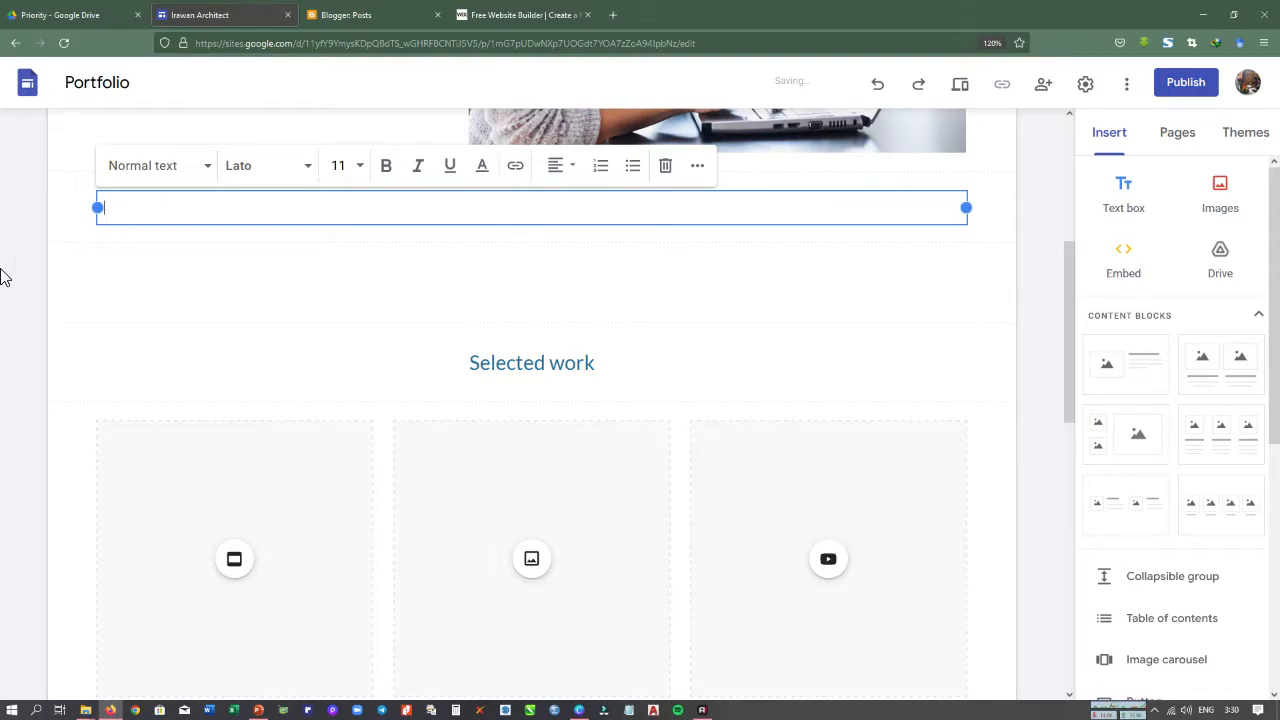
{"action": "left_click", "coordinate": [27, 238]}
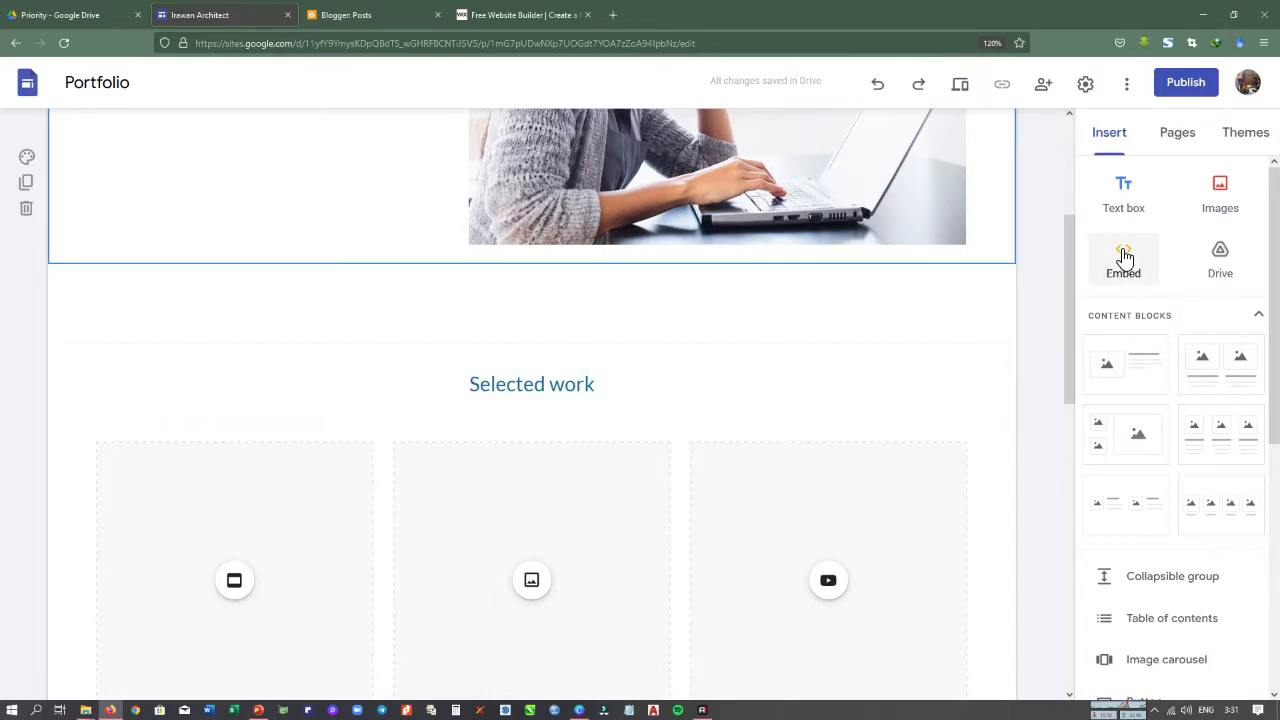
- Look through the insertable content blocks and components and the Home page's Selected work and contact placeholders
{"action": "scroll", "coordinate": [1183, 366], "scroll_direction": "down", "scroll_amount": 3}
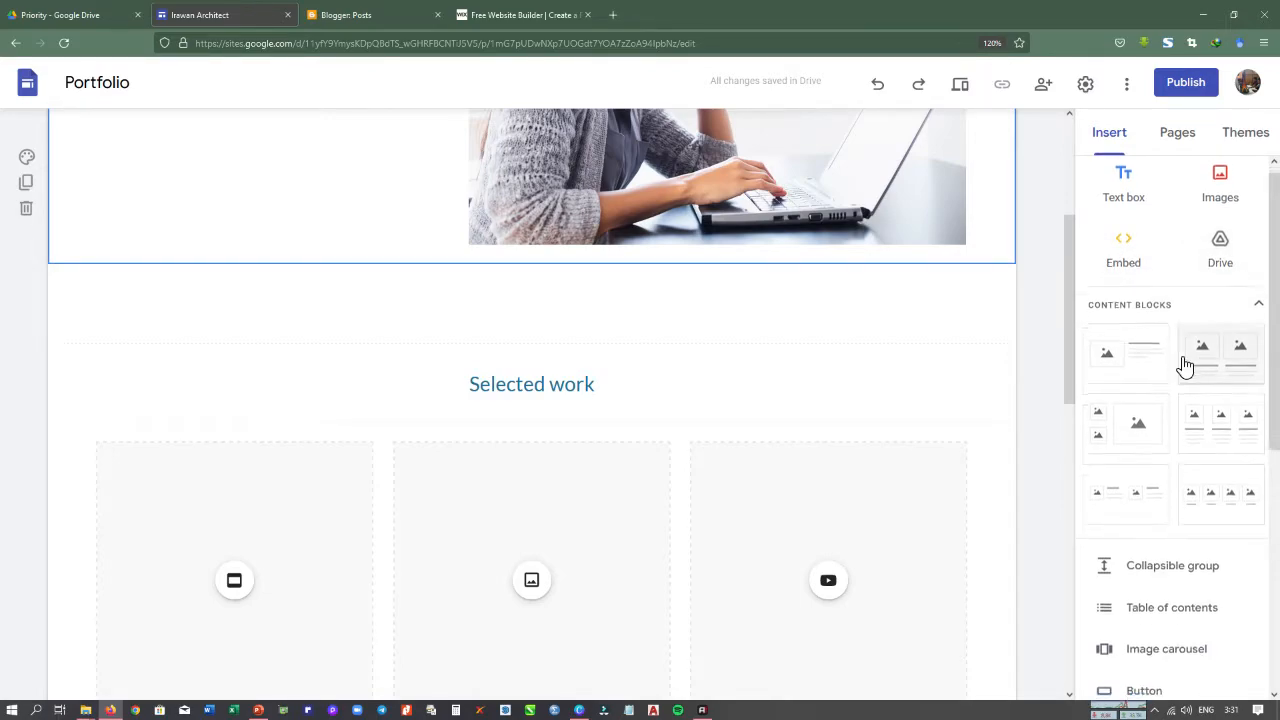
{"action": "scroll", "coordinate": [1198, 356], "scroll_direction": "up", "scroll_amount": 3}
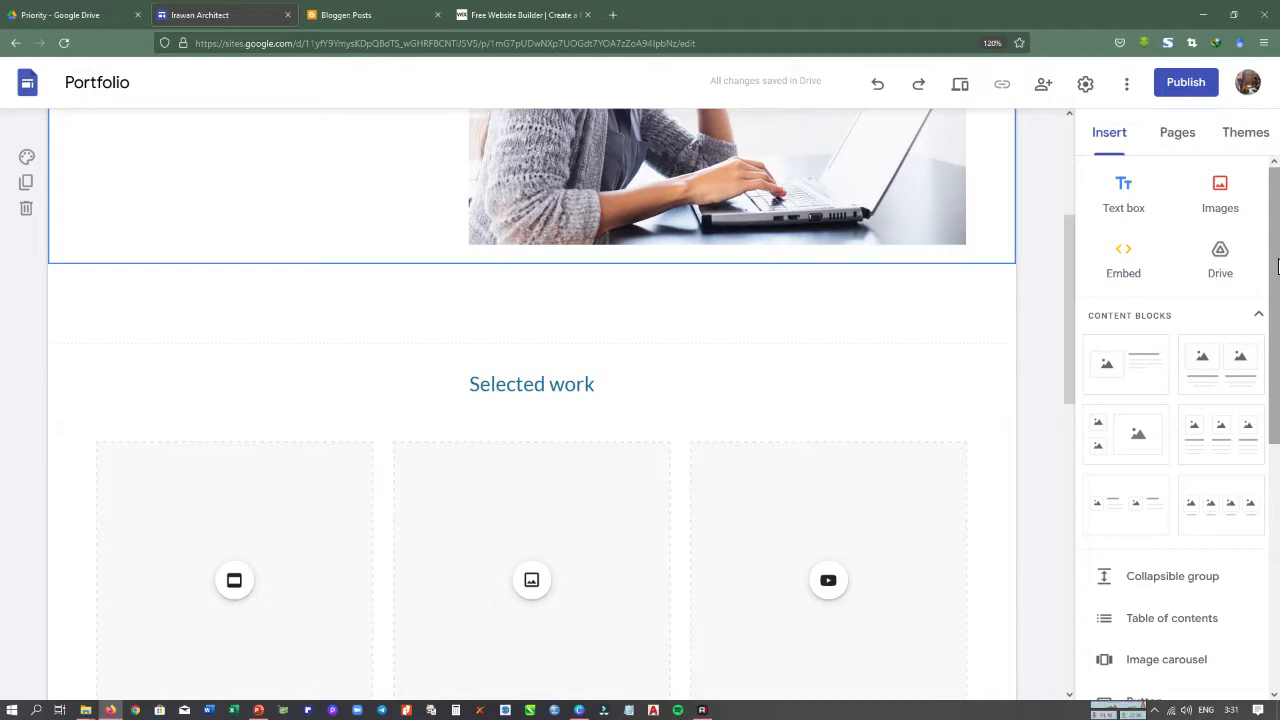
{"action": "left_click_drag", "start_coordinate": [1278, 265], "coordinate": [1277, 446]}
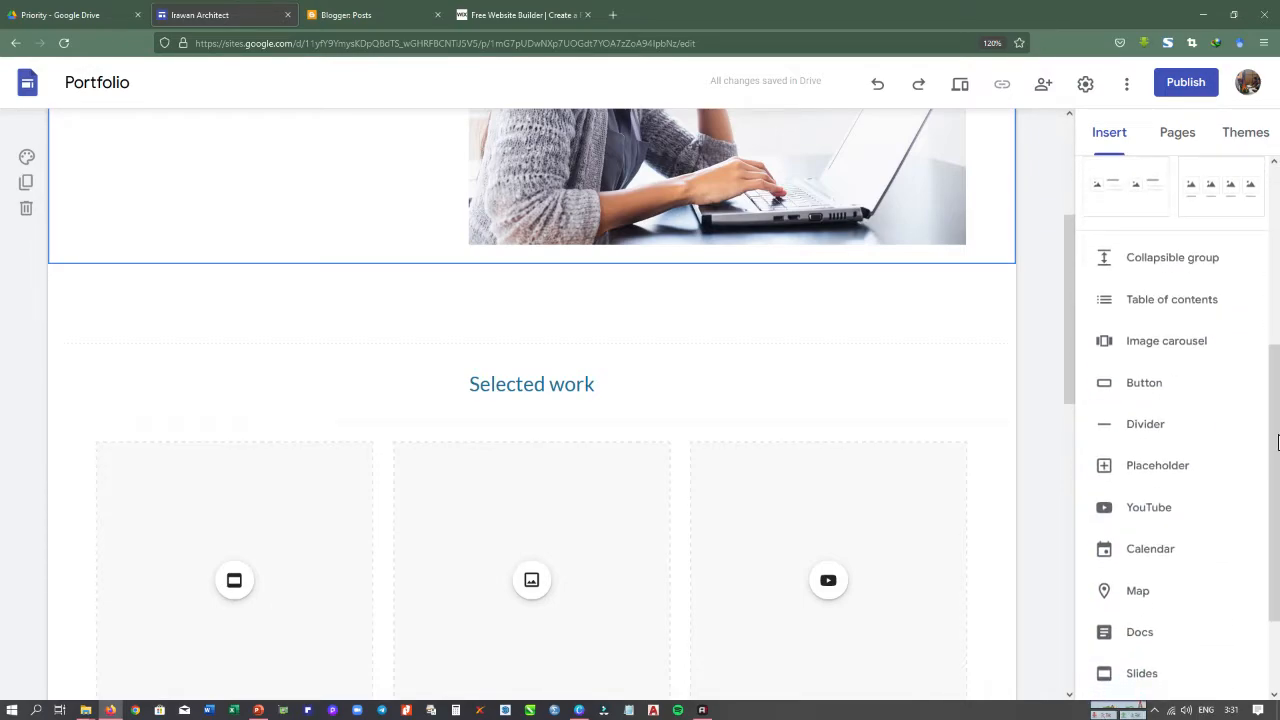
{"action": "left_click", "coordinate": [1198, 268]}
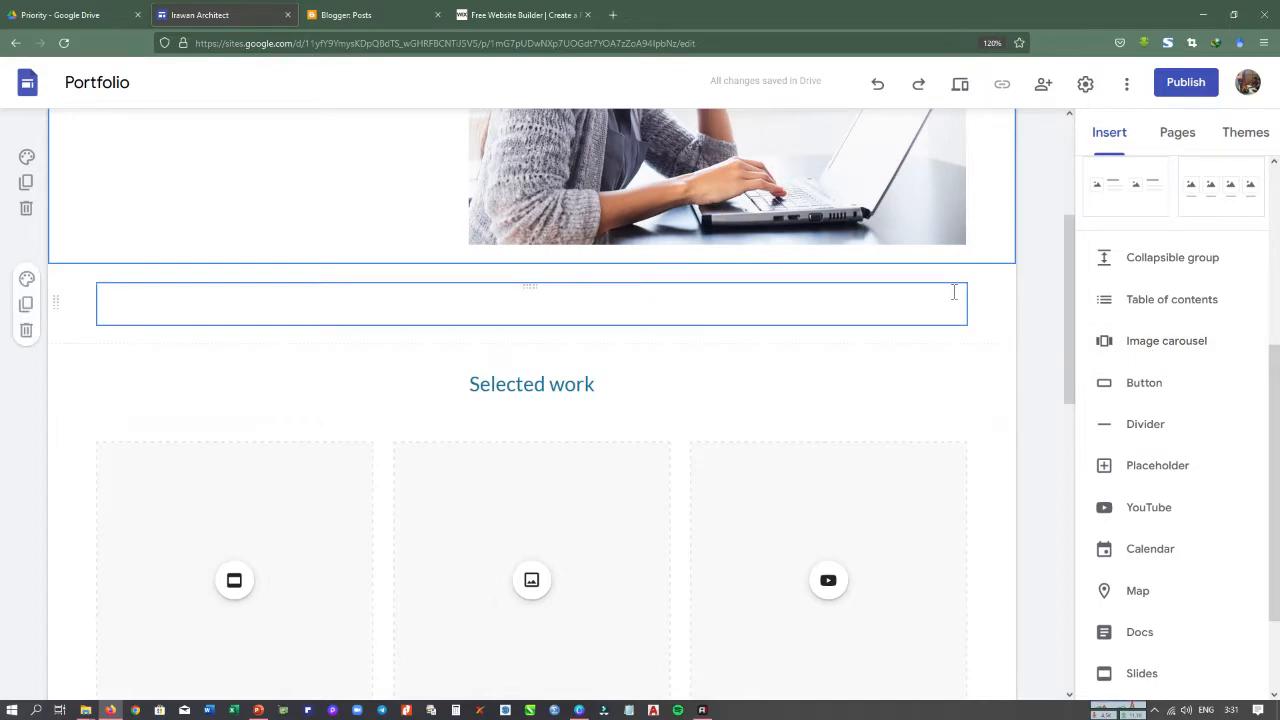
{"action": "scroll", "coordinate": [954, 289], "scroll_direction": "up", "scroll_amount": 2}
{"action": "scroll", "coordinate": [647, 267], "scroll_direction": "up", "scroll_amount": 1}
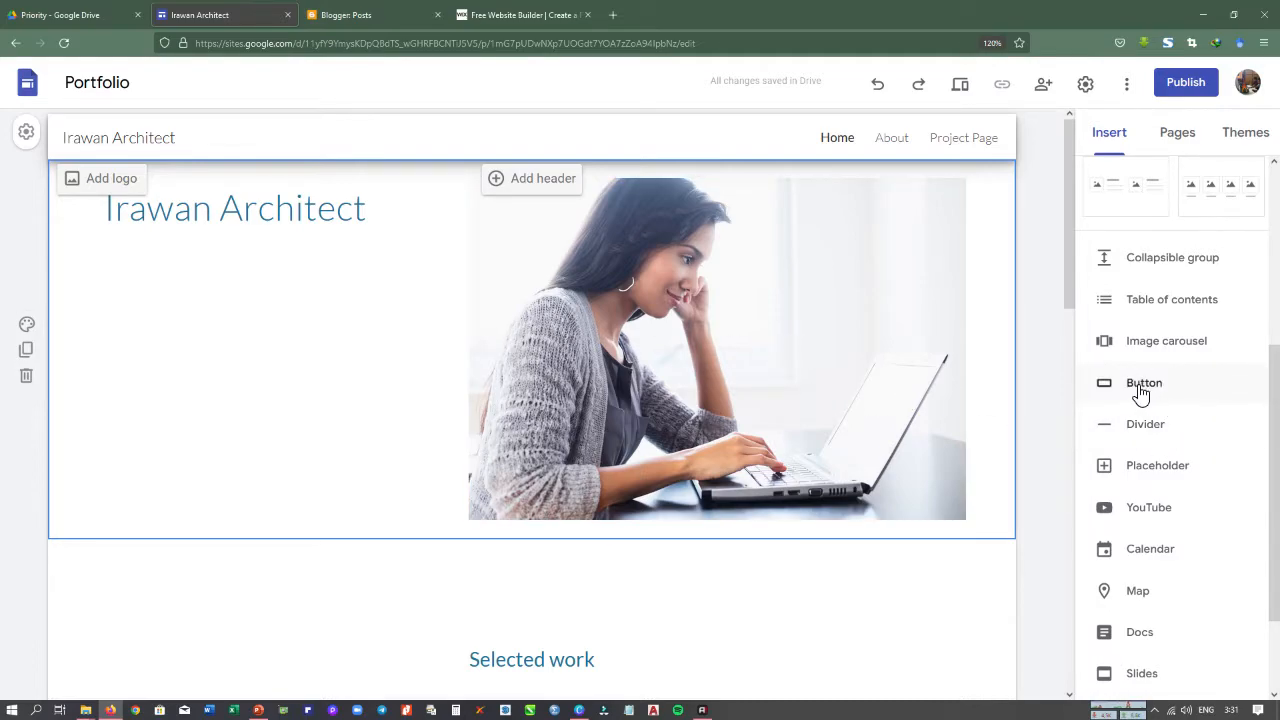
{"action": "left_click_drag", "start_coordinate": [1122, 395], "coordinate": [157, 560]}
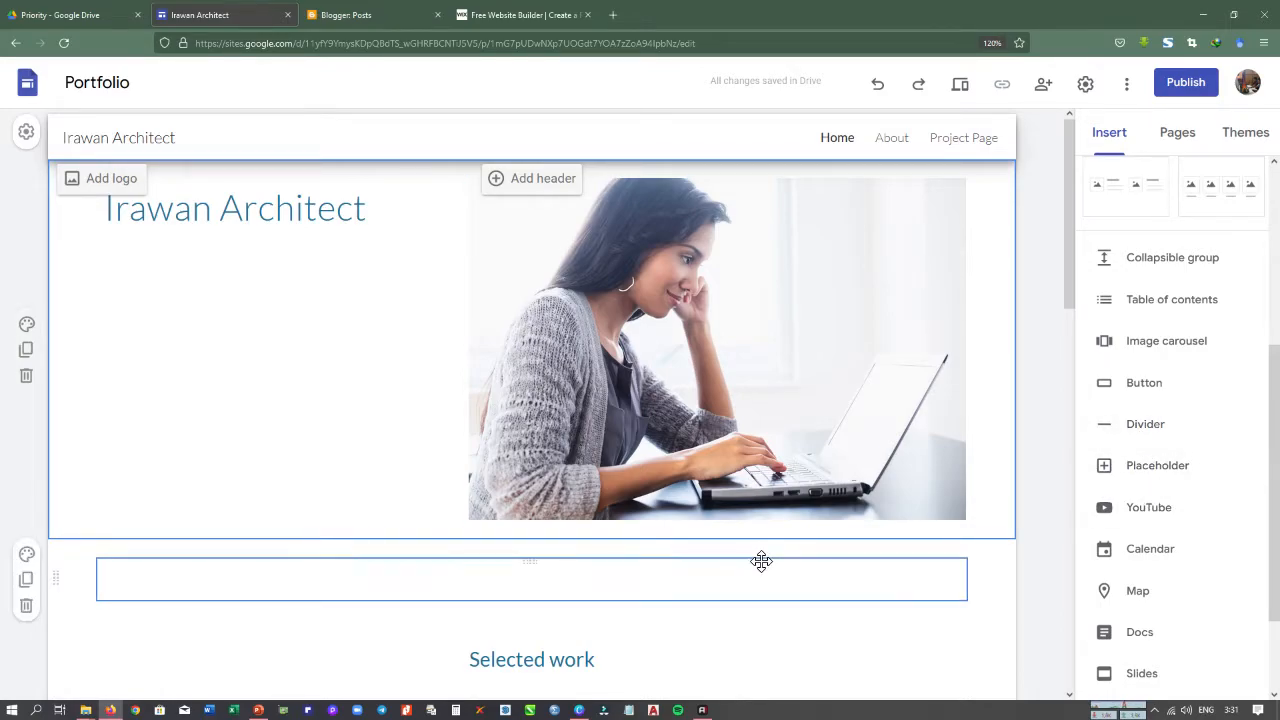
{"action": "scroll", "coordinate": [761, 561], "scroll_direction": "down", "scroll_amount": 1}
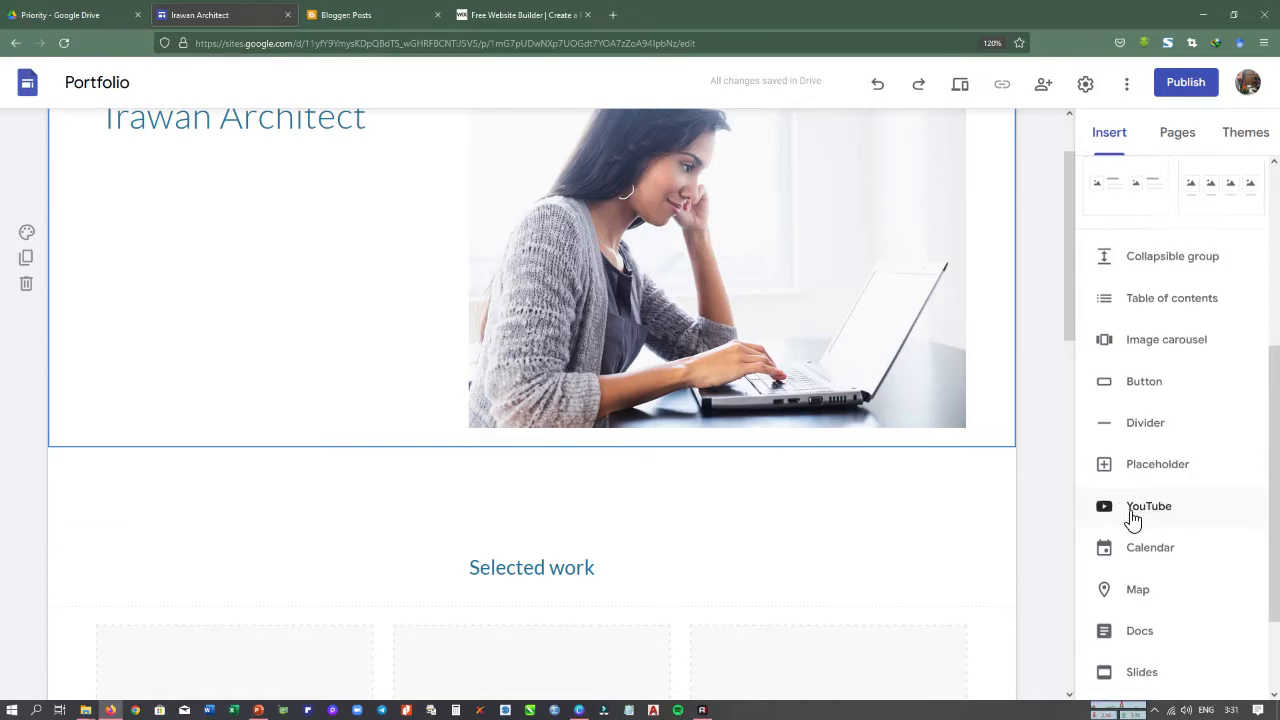
{"action": "scroll", "coordinate": [1150, 470], "scroll_direction": "down", "scroll_amount": 1}
{"action": "scroll", "coordinate": [780, 517], "scroll_direction": "down", "scroll_amount": 3}
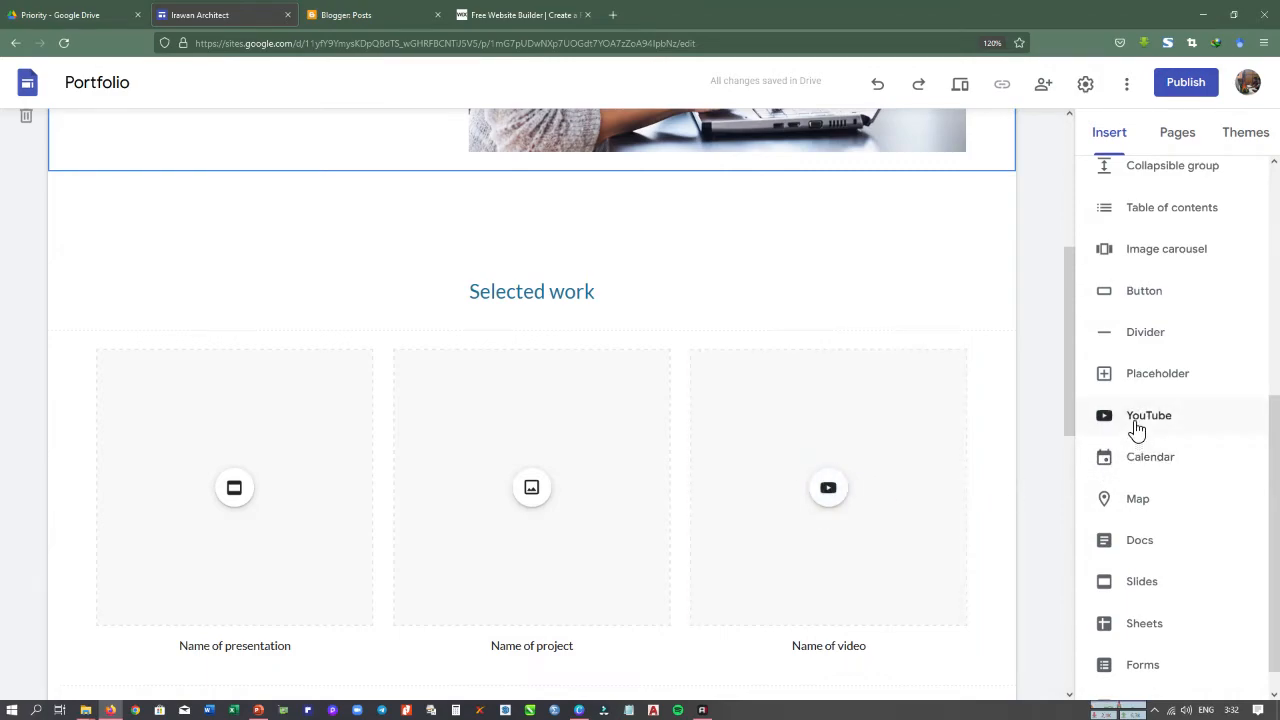
{"action": "scroll", "coordinate": [823, 494], "scroll_direction": "down", "scroll_amount": 3}
{"action": "scroll", "coordinate": [823, 494], "scroll_direction": "down", "scroll_amount": 2}
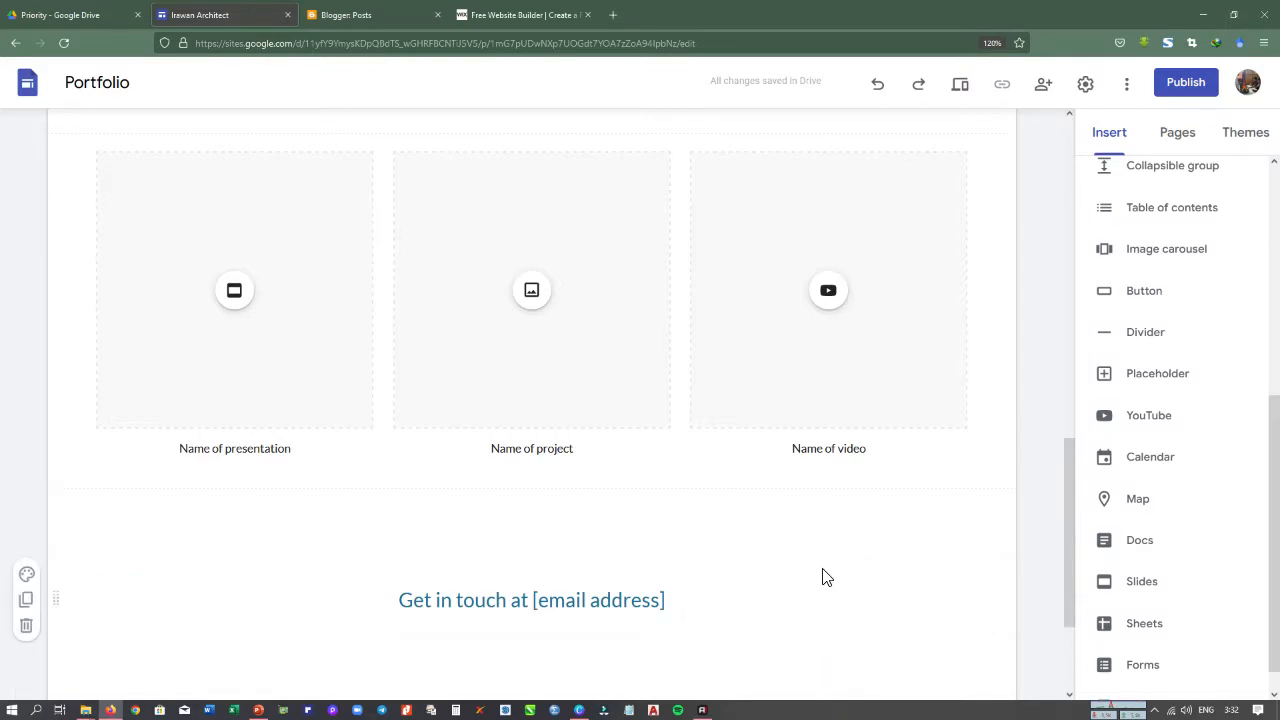
{"action": "scroll", "coordinate": [1166, 583], "scroll_direction": "up", "scroll_amount": 3}
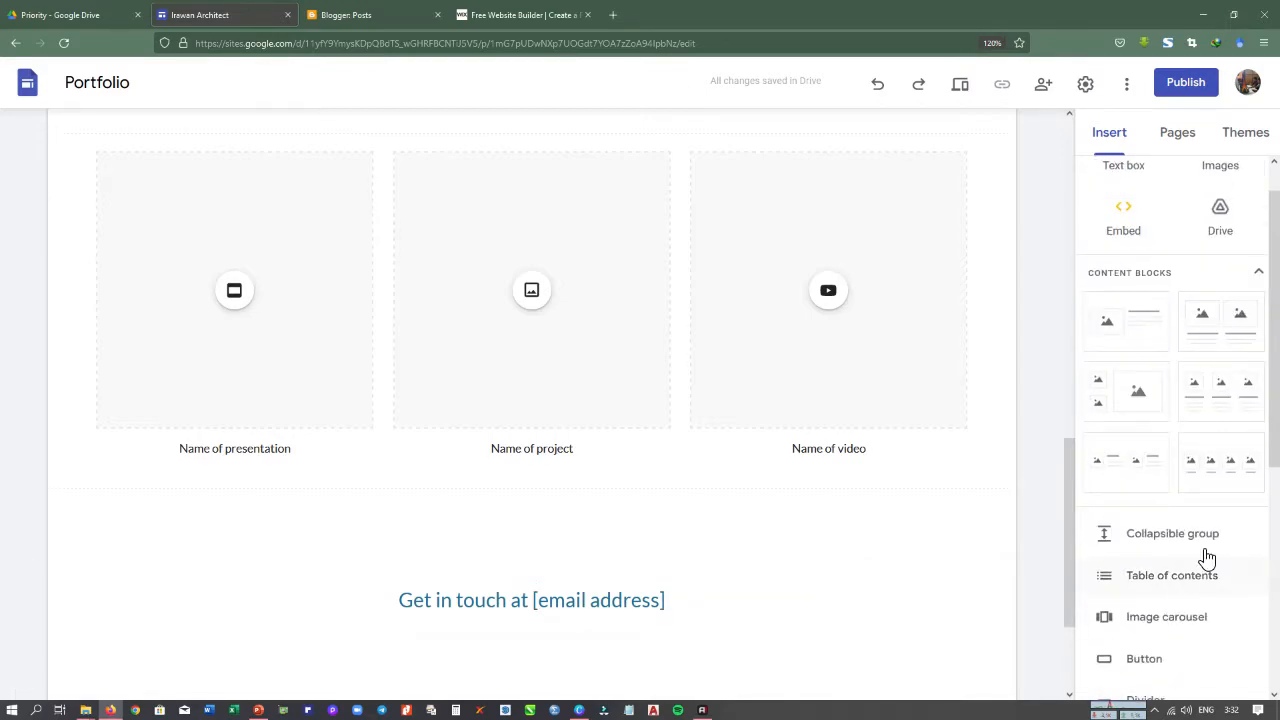
{"action": "scroll", "coordinate": [1210, 480], "scroll_direction": "up", "scroll_amount": 1}
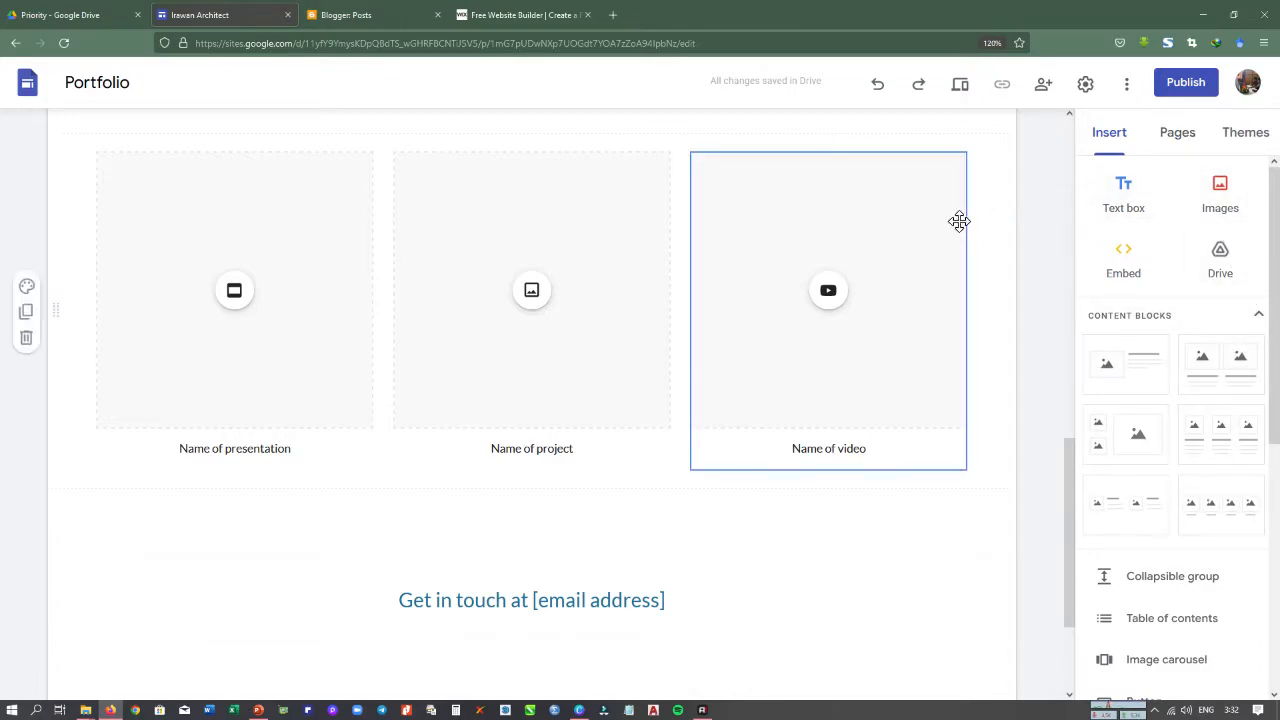
{"action": "scroll", "coordinate": [606, 431], "scroll_direction": "up", "scroll_amount": 4}
{"action": "scroll", "coordinate": [615, 449], "scroll_direction": "up", "scroll_amount": 2}
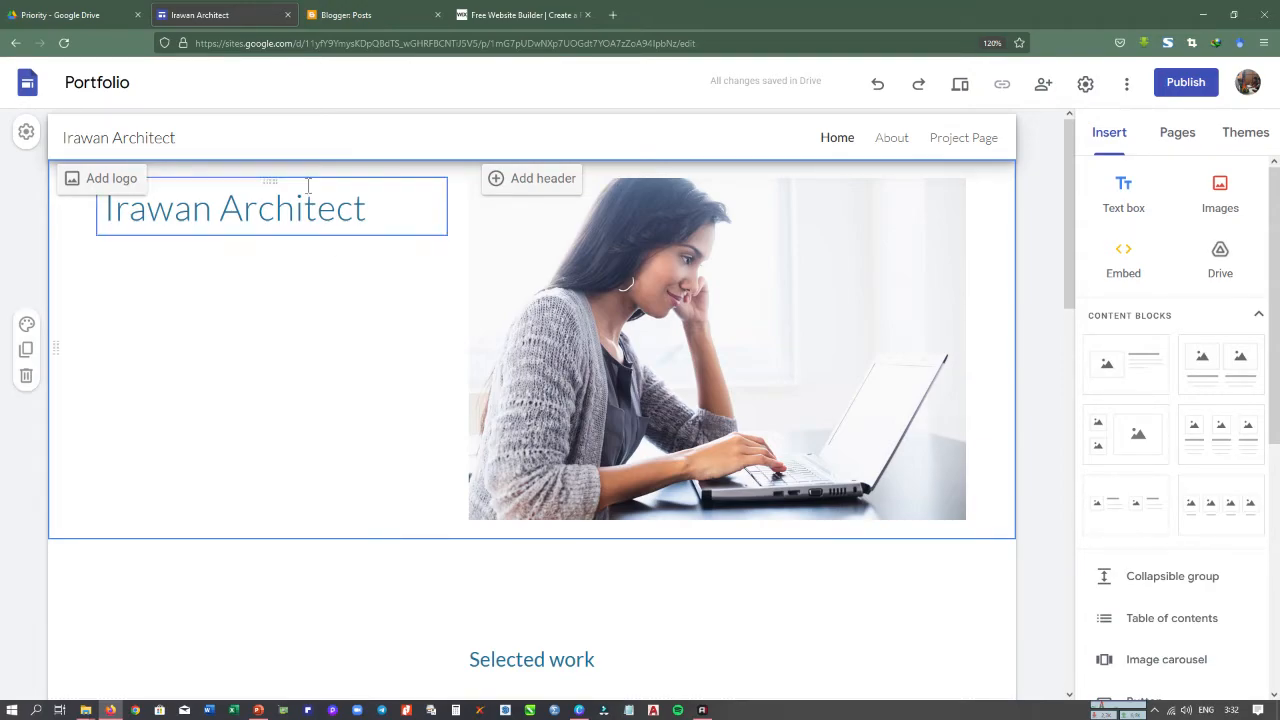
- Switch to Google Drive, open Google Sites from there and start a new blank site
{"action": "left_click", "coordinate": [60, 12]}
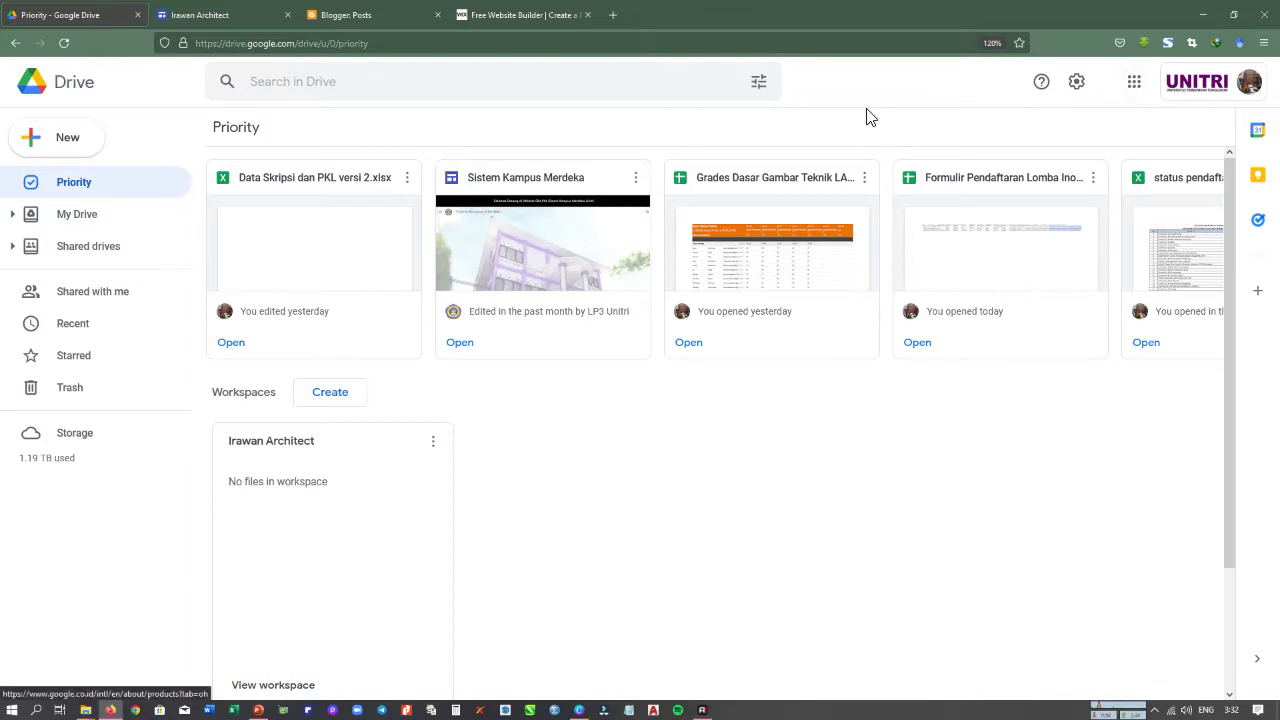
{"action": "left_click", "coordinate": [1137, 86]}
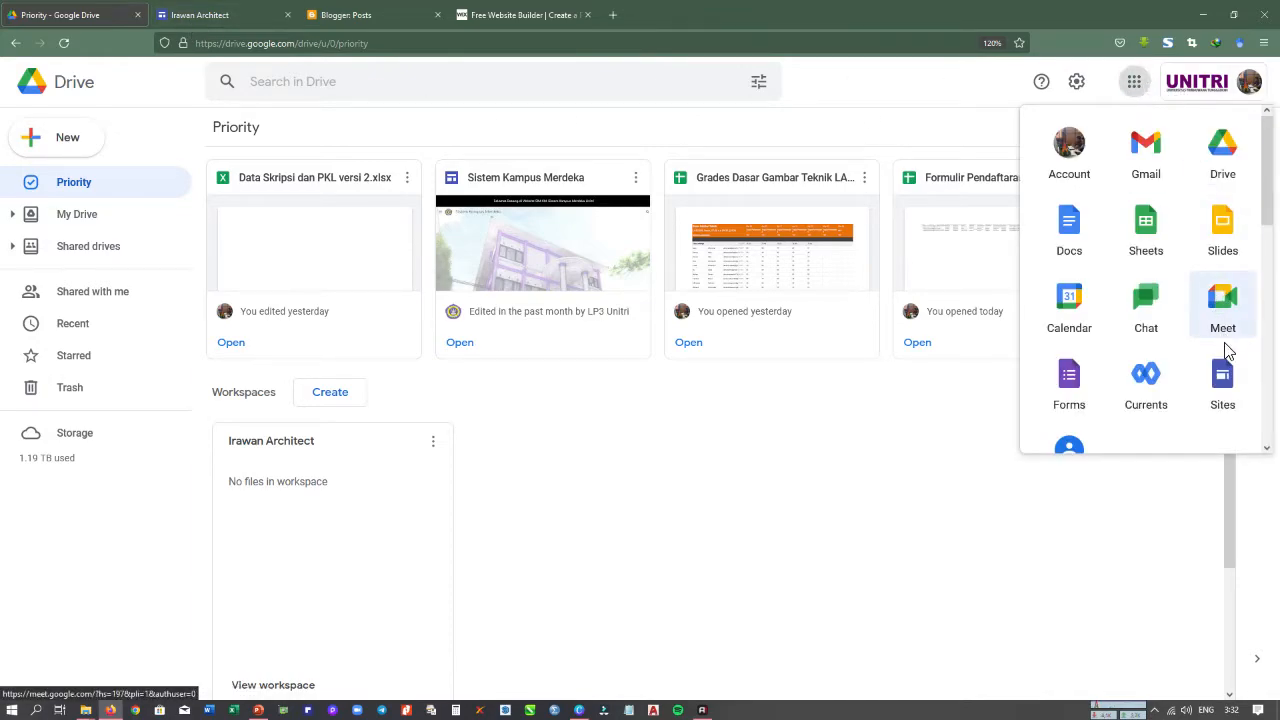
{"action": "left_click", "coordinate": [1222, 378]}
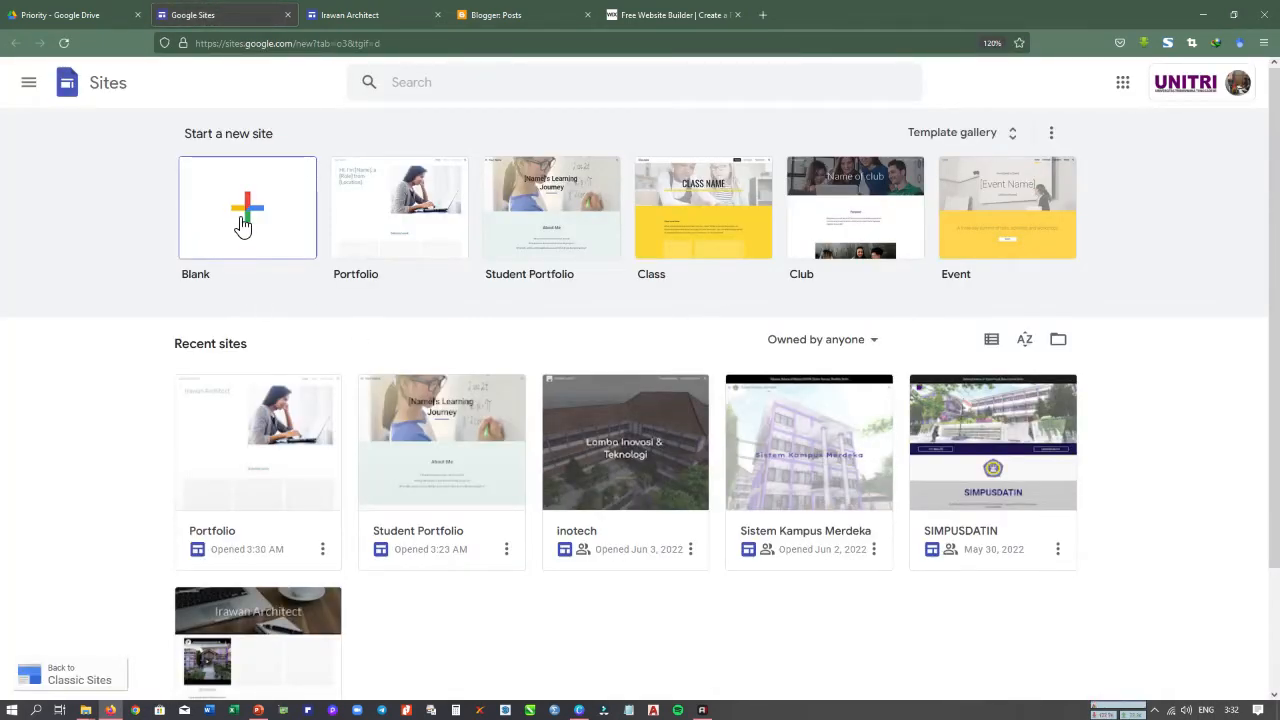
{"action": "left_click", "coordinate": [245, 232]}
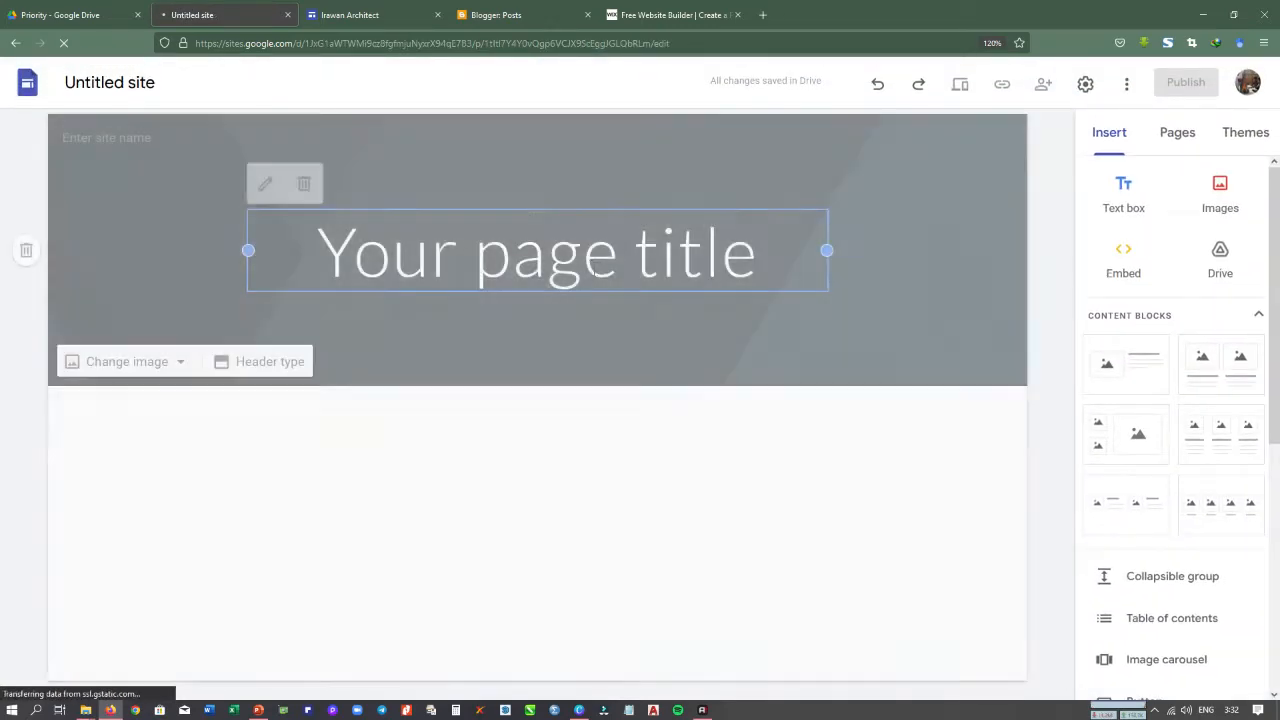
- Replace the page title in the new site's header with "Irawan Architect"
{"action": "left_click_drag", "start_coordinate": [330, 266], "coordinate": [763, 258]}
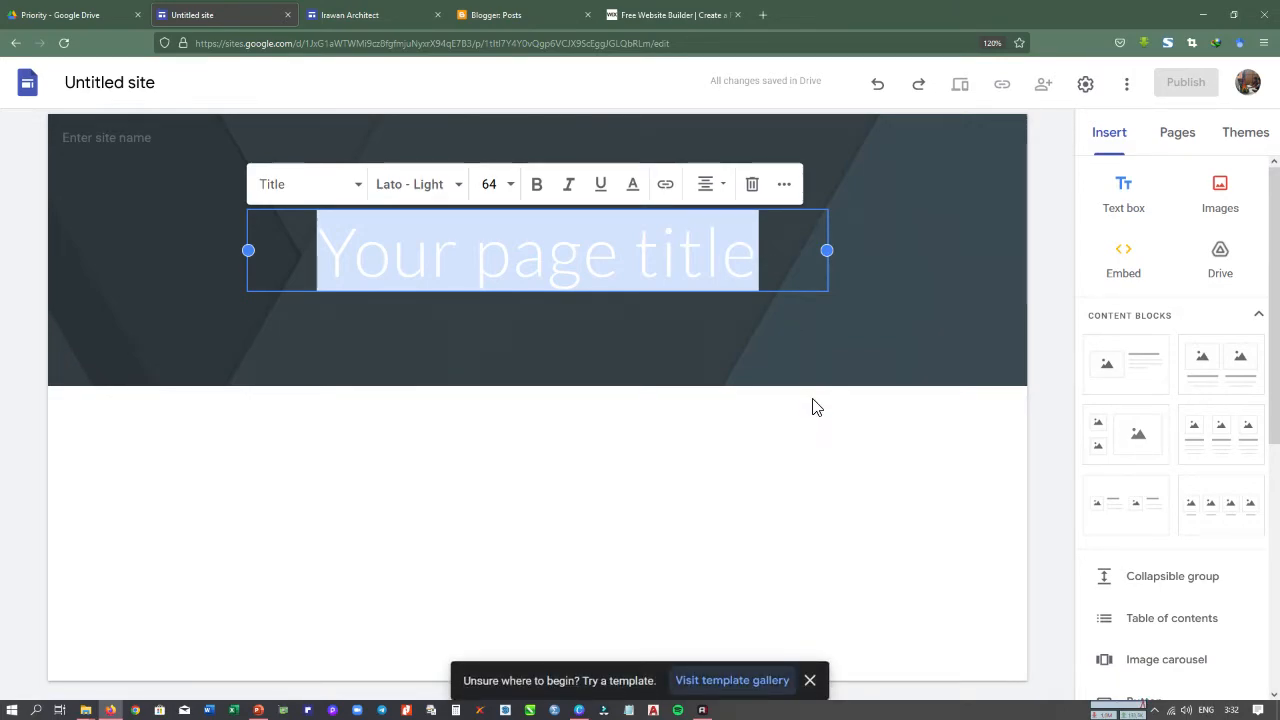
{"action": "type", "text": "Irawan A"}
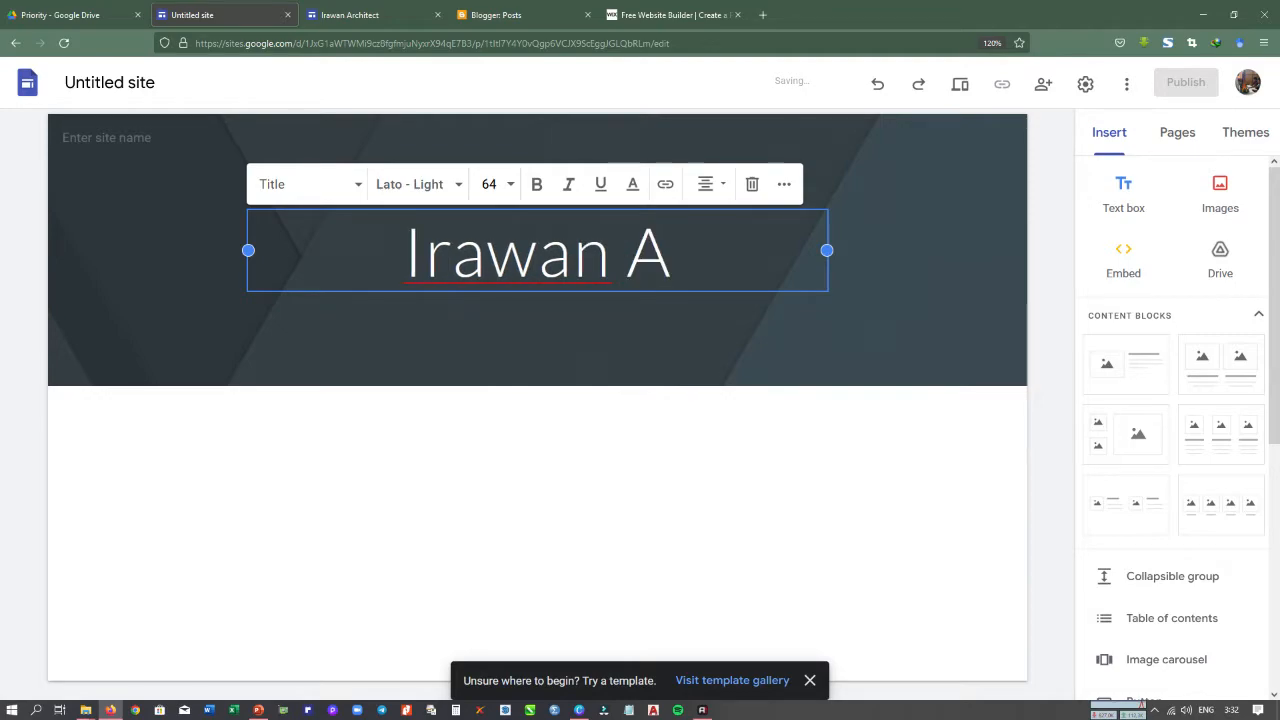
{"action": "type", "text": "rchitect"}
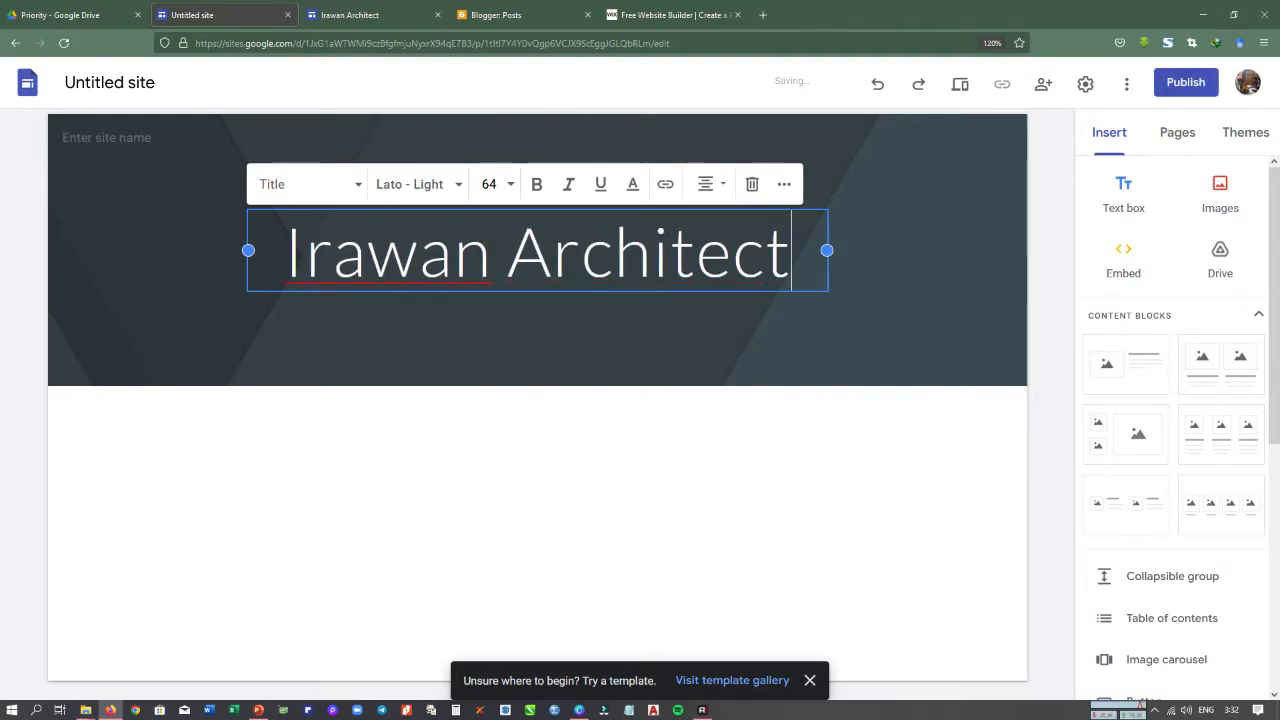
{"action": "left_click", "coordinate": [898, 285]}
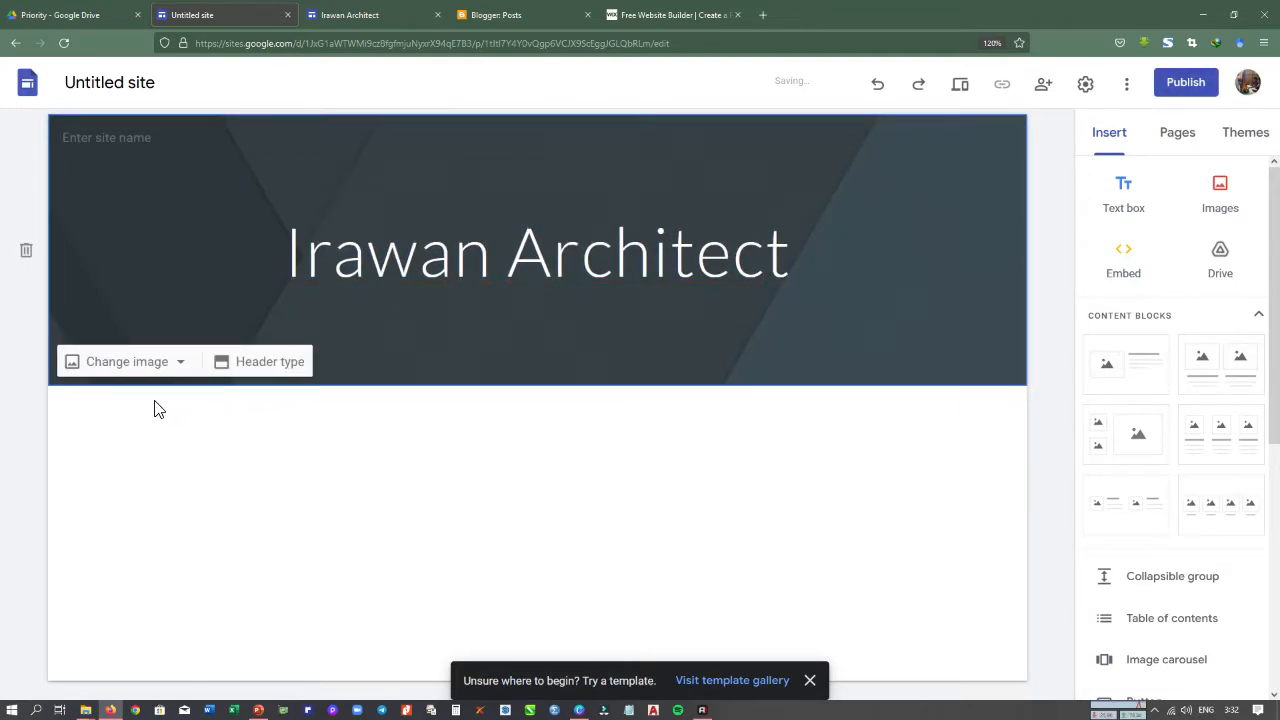
- Start uploading a new header image and browse to the WORK (E:) drive
{"action": "left_click", "coordinate": [183, 366]}
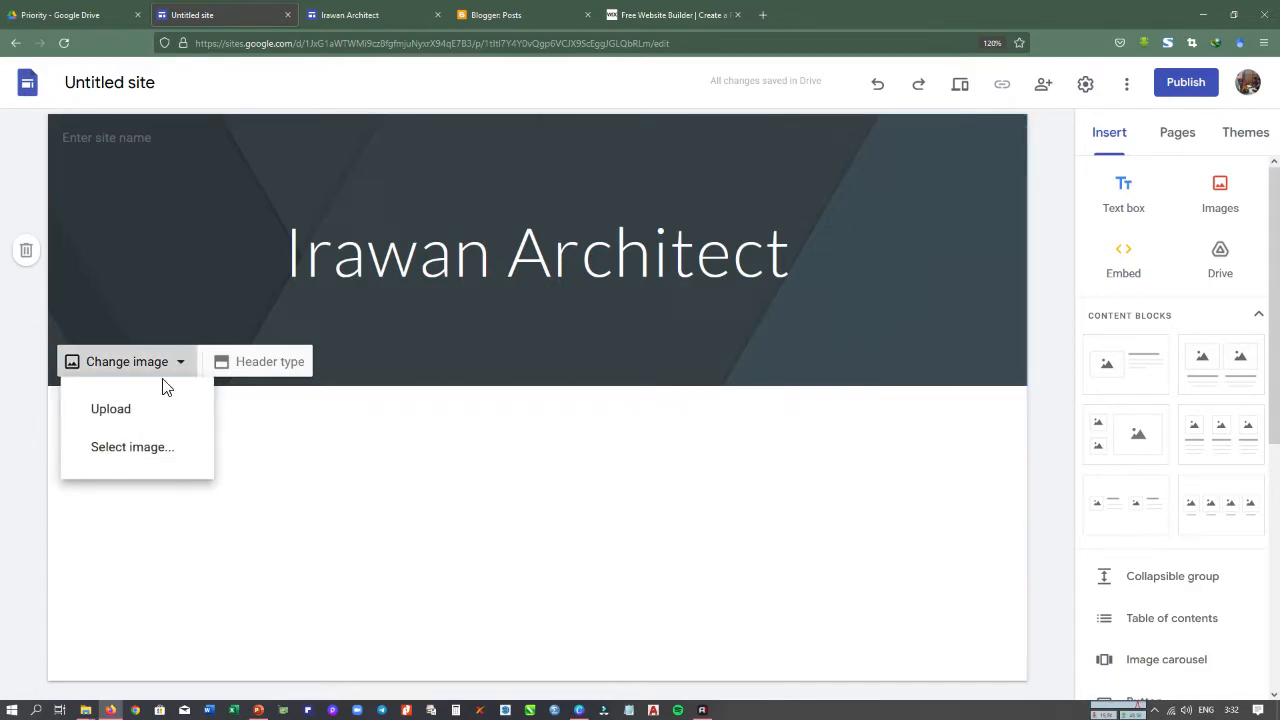
{"action": "left_click", "coordinate": [154, 417]}
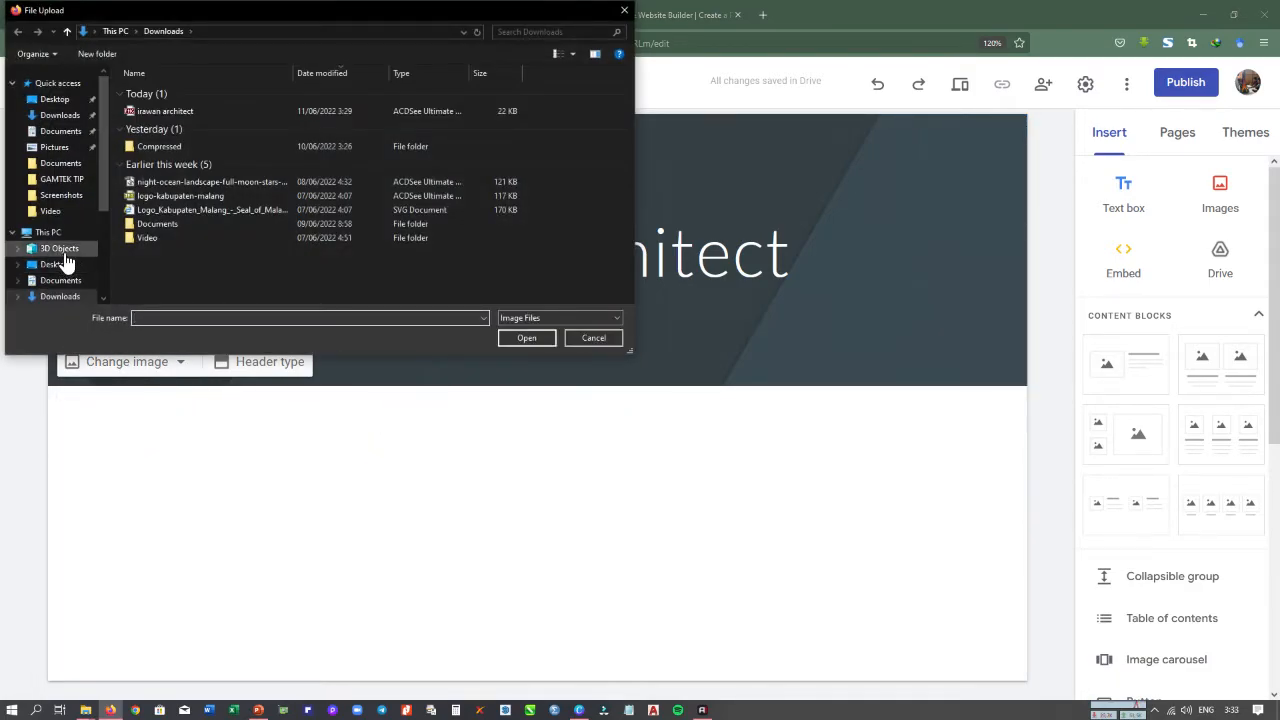
{"action": "scroll", "coordinate": [63, 264], "scroll_direction": "down", "scroll_amount": 3}
{"action": "scroll", "coordinate": [74, 267], "scroll_direction": "down", "scroll_amount": 1}
{"action": "left_click", "coordinate": [60, 254]}
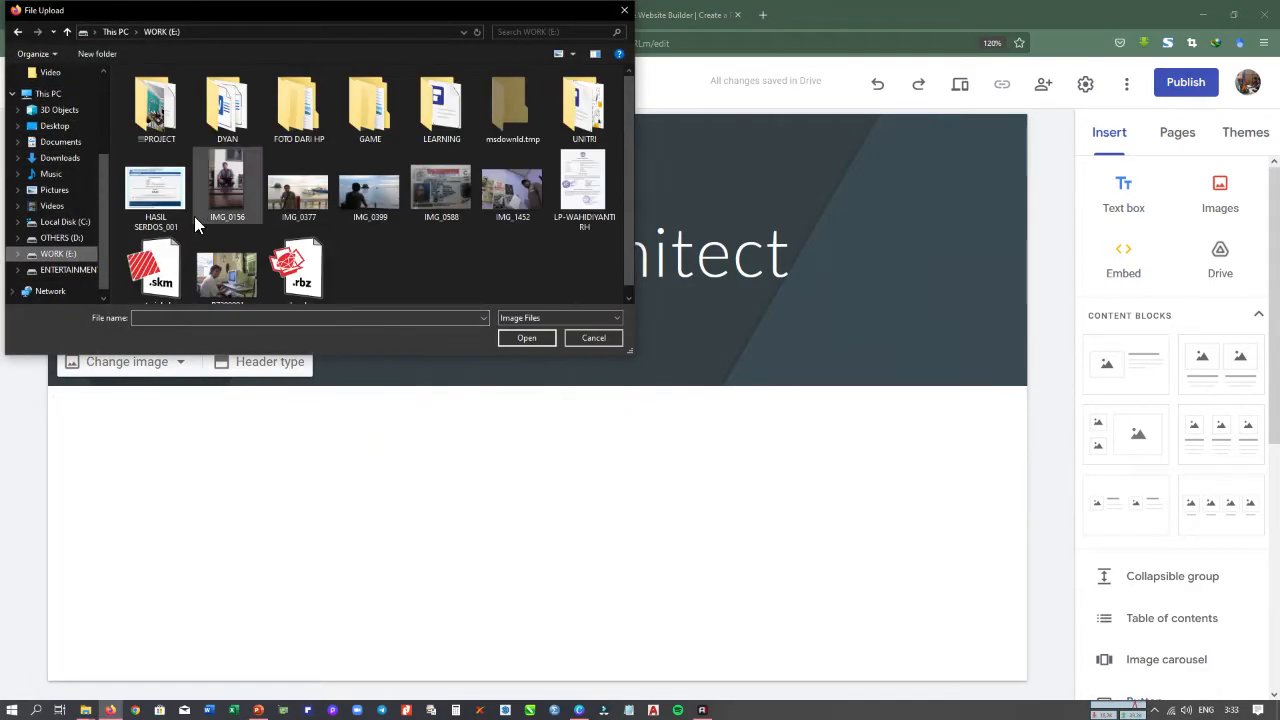
{"action": "double_click", "coordinate": [584, 108]}
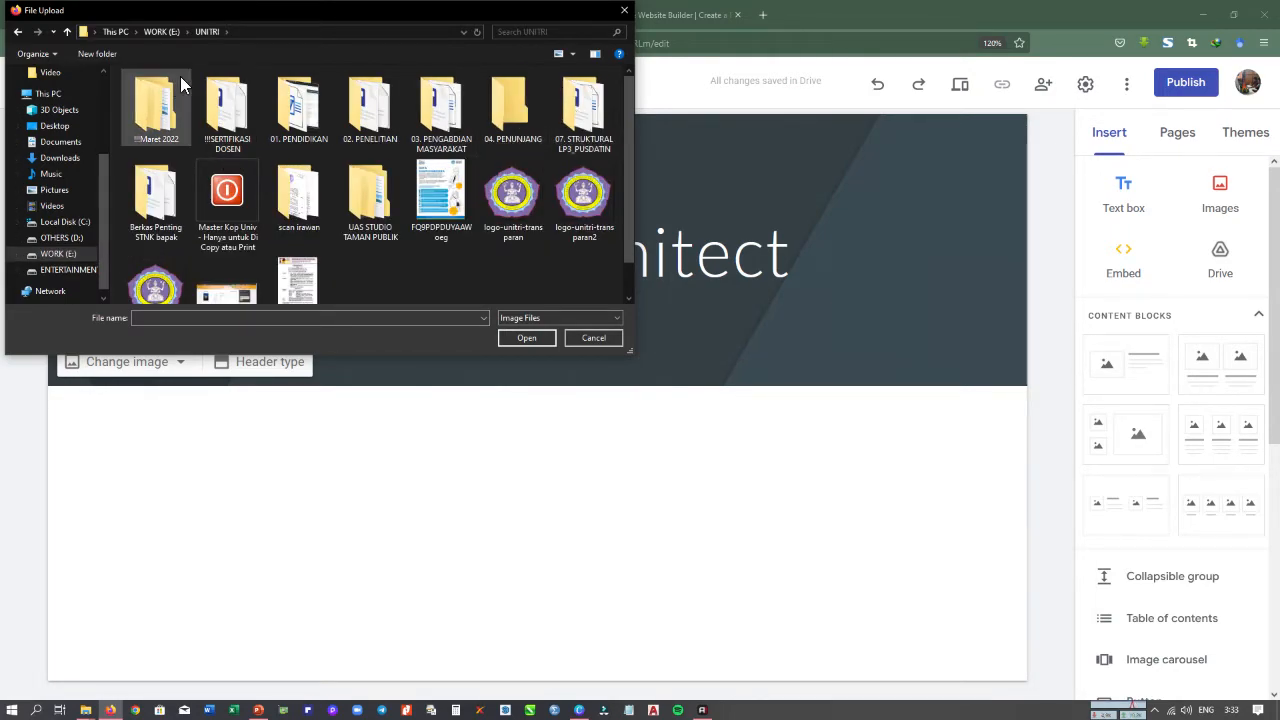
{"action": "left_click", "coordinate": [164, 31]}
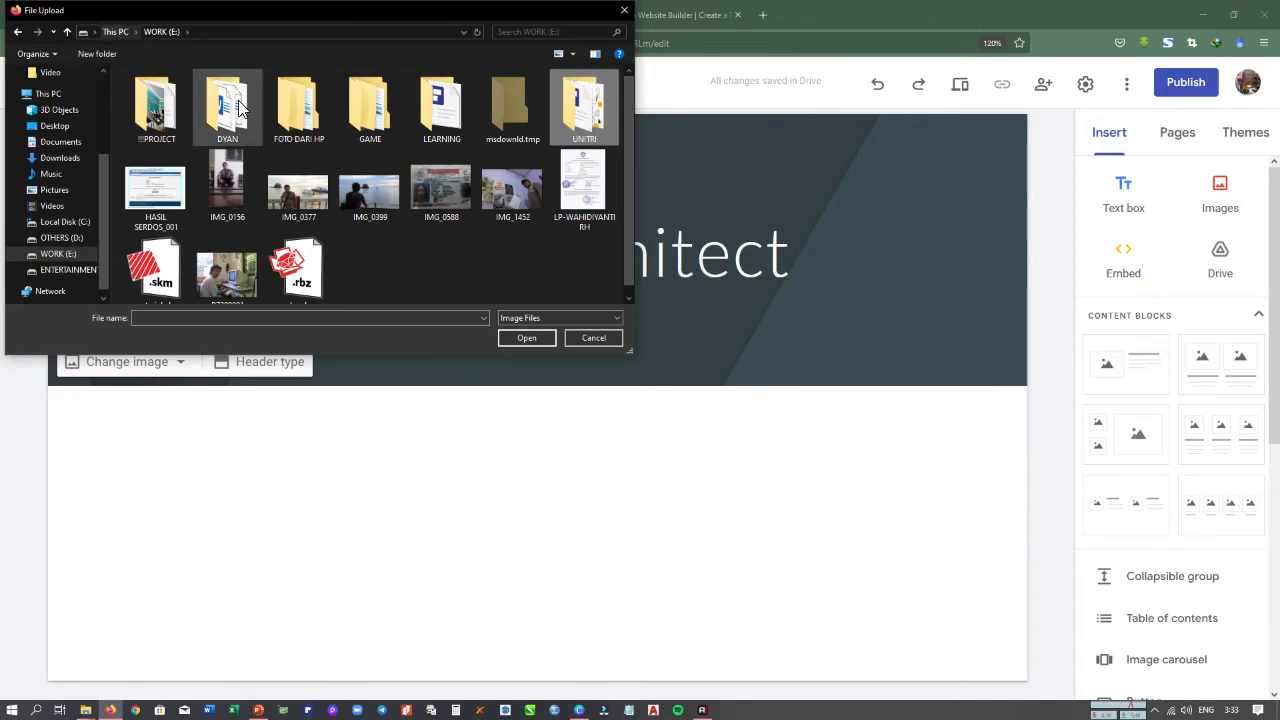
- Upload image "1" from the !!!PROJECT > 37. 3D unitri > !!!2021_3d unitri > JPG1unitri folder as the header image
{"action": "left_click", "coordinate": [162, 110]}
{"action": "double_click", "coordinate": [165, 113]}
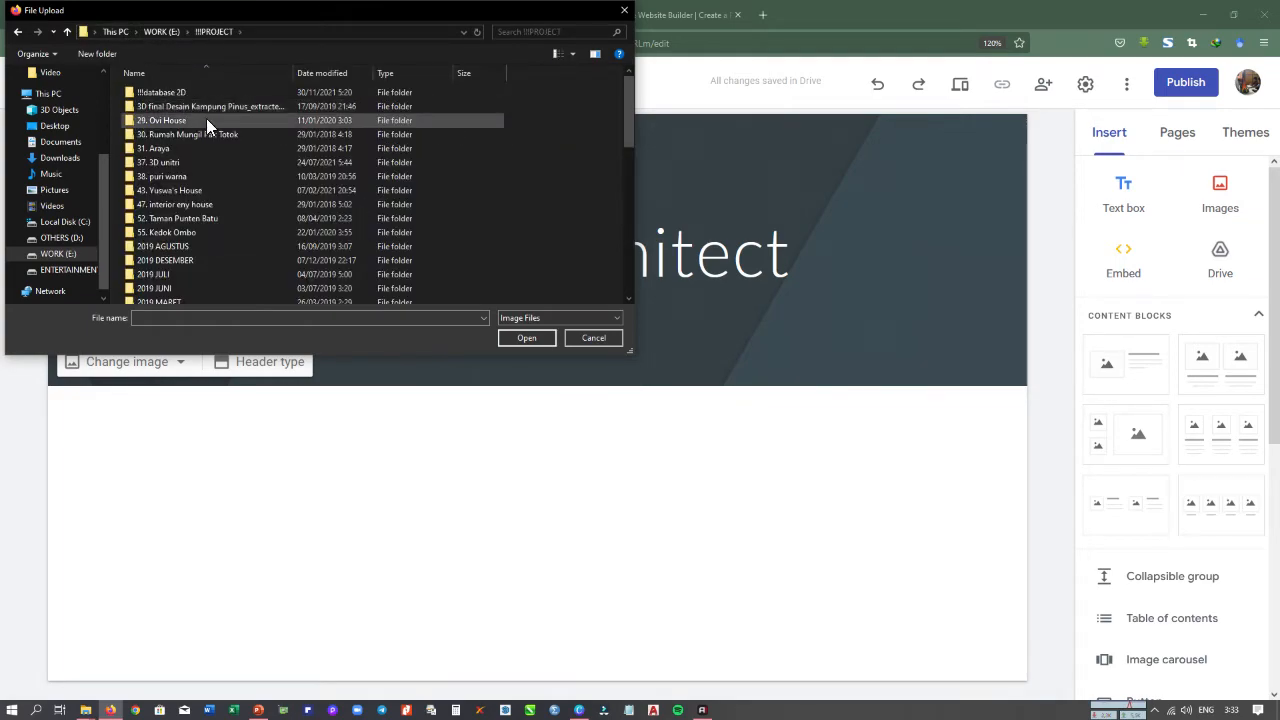
{"action": "double_click", "coordinate": [183, 165]}
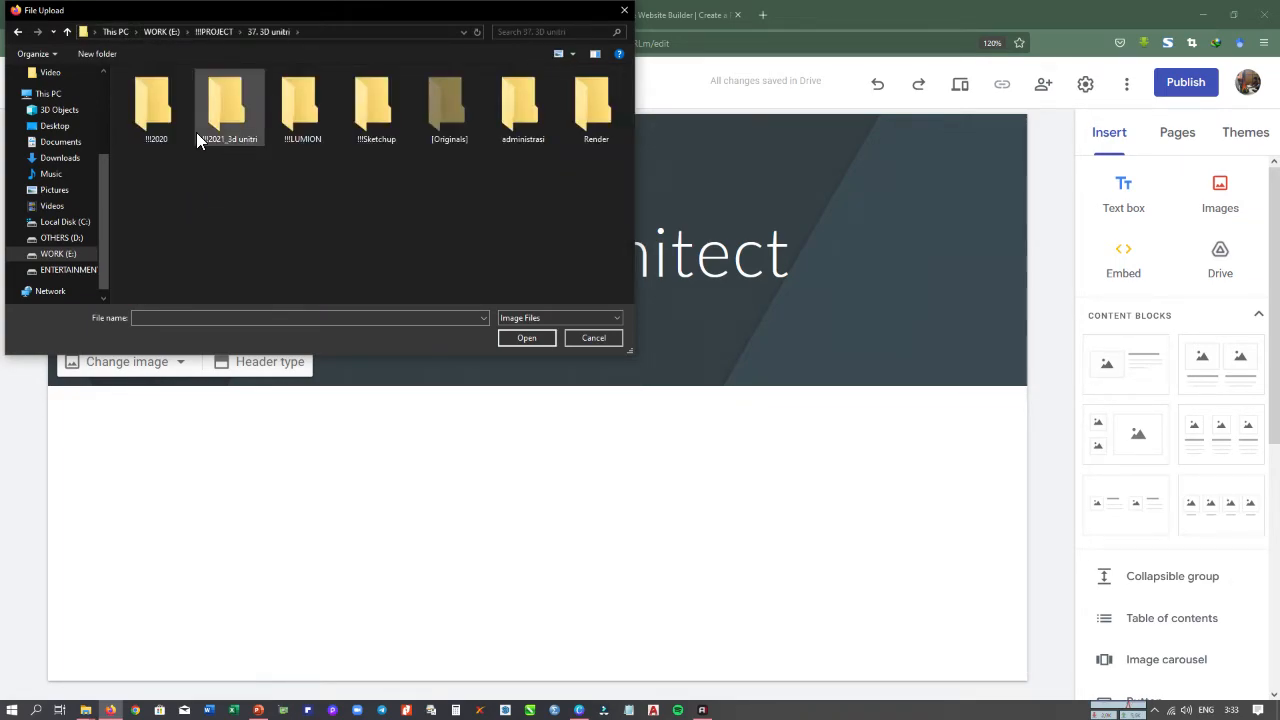
{"action": "double_click", "coordinate": [230, 114]}
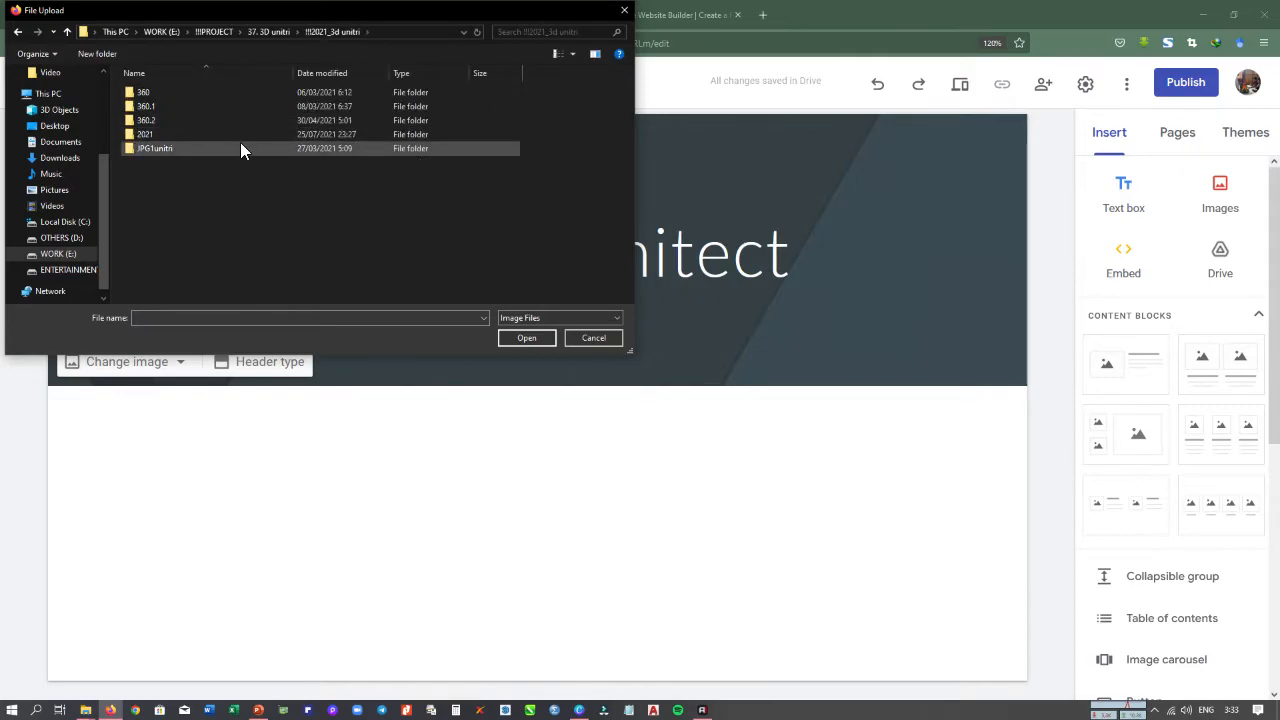
{"action": "double_click", "coordinate": [154, 133]}
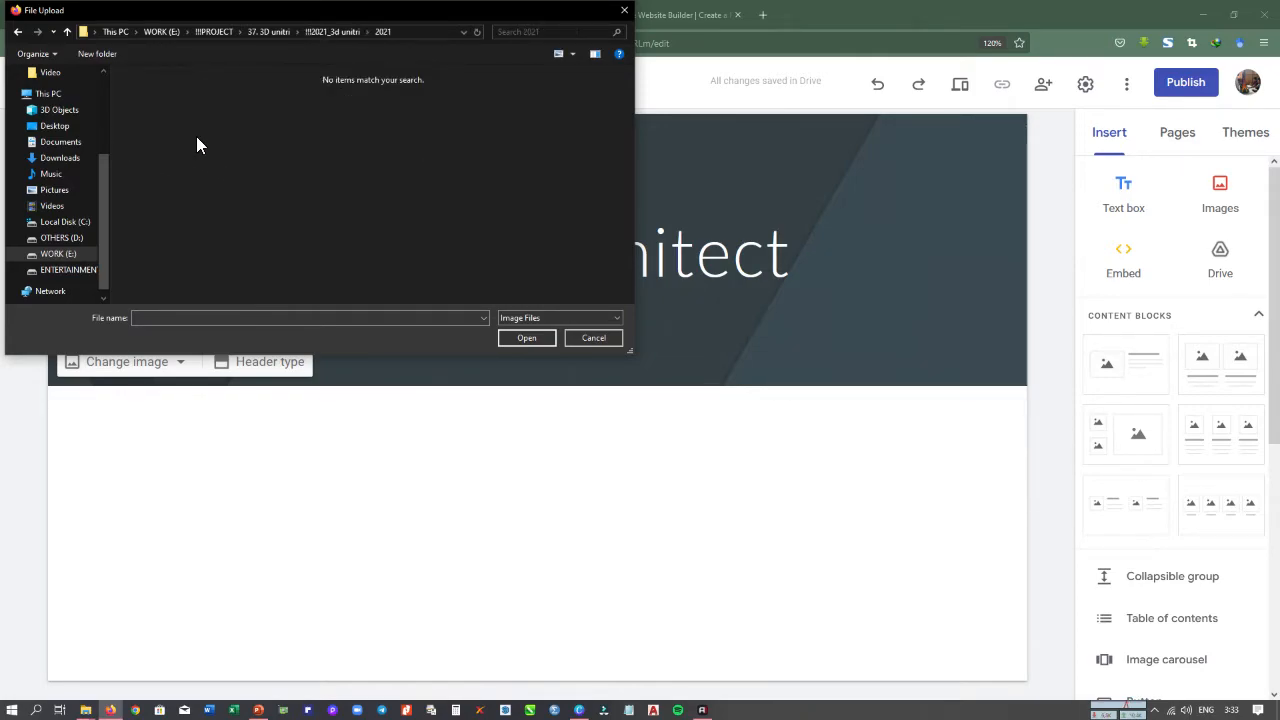
{"action": "left_click", "coordinate": [348, 30]}
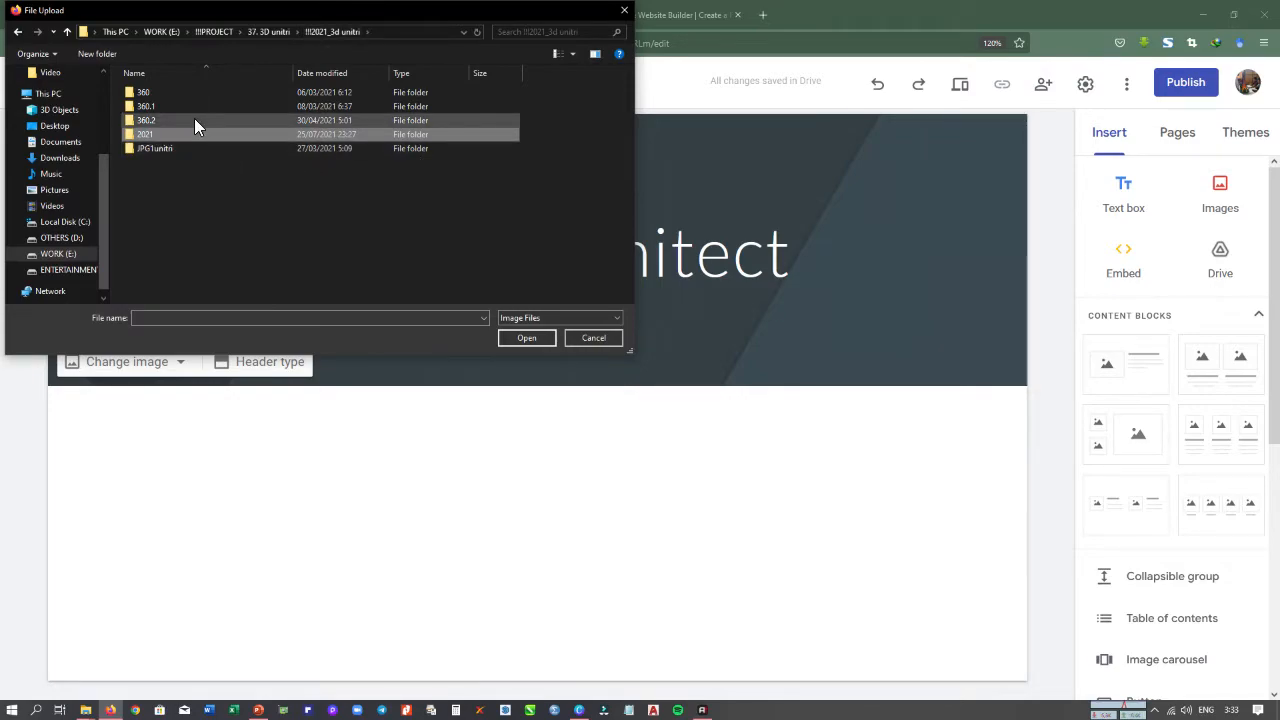
{"action": "double_click", "coordinate": [180, 149]}
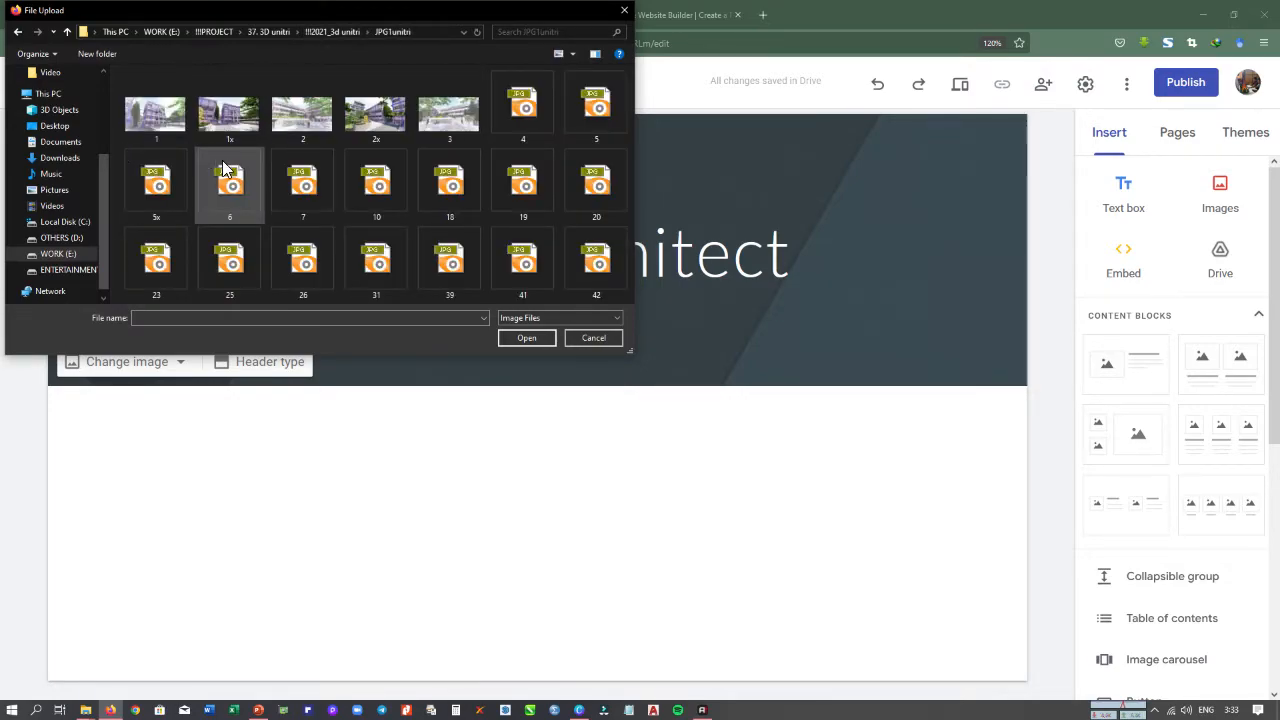
{"action": "left_click", "coordinate": [160, 118]}
{"action": "left_click", "coordinate": [524, 338]}
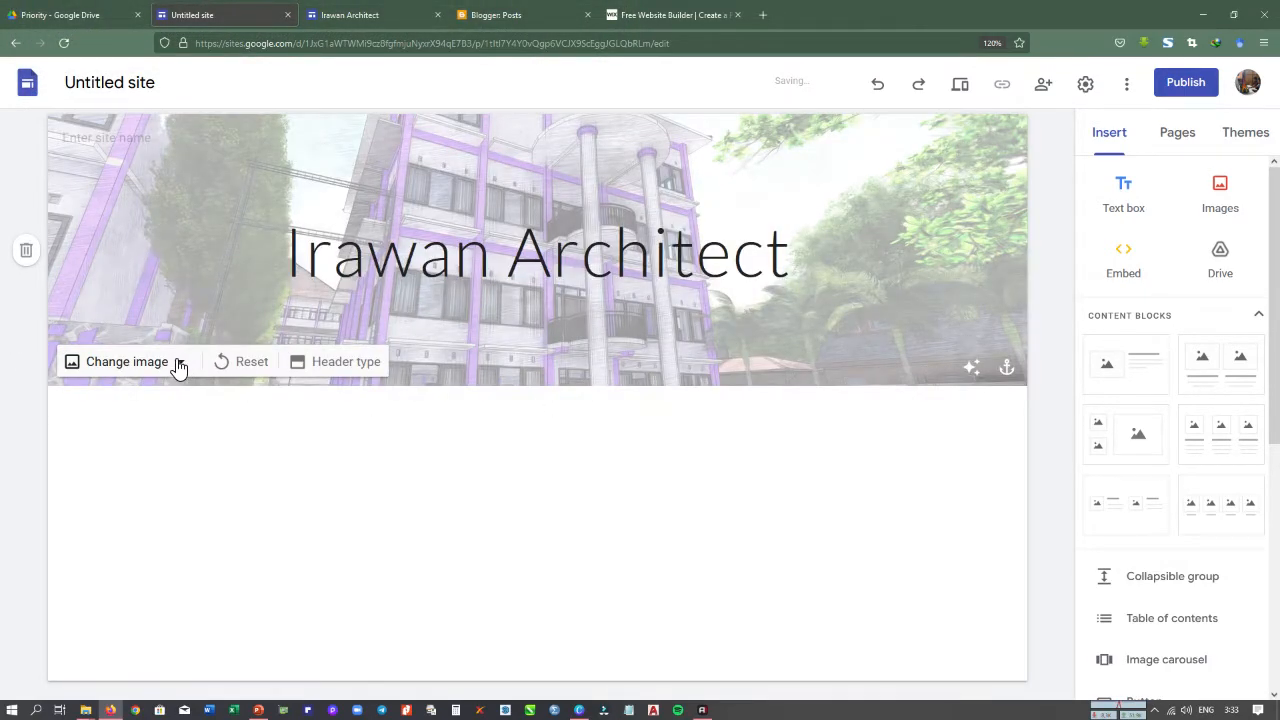
- Enlarge the page header by changing its header type from Banner to Cover
{"action": "left_click", "coordinate": [179, 364]}
{"action": "left_click", "coordinate": [423, 477]}
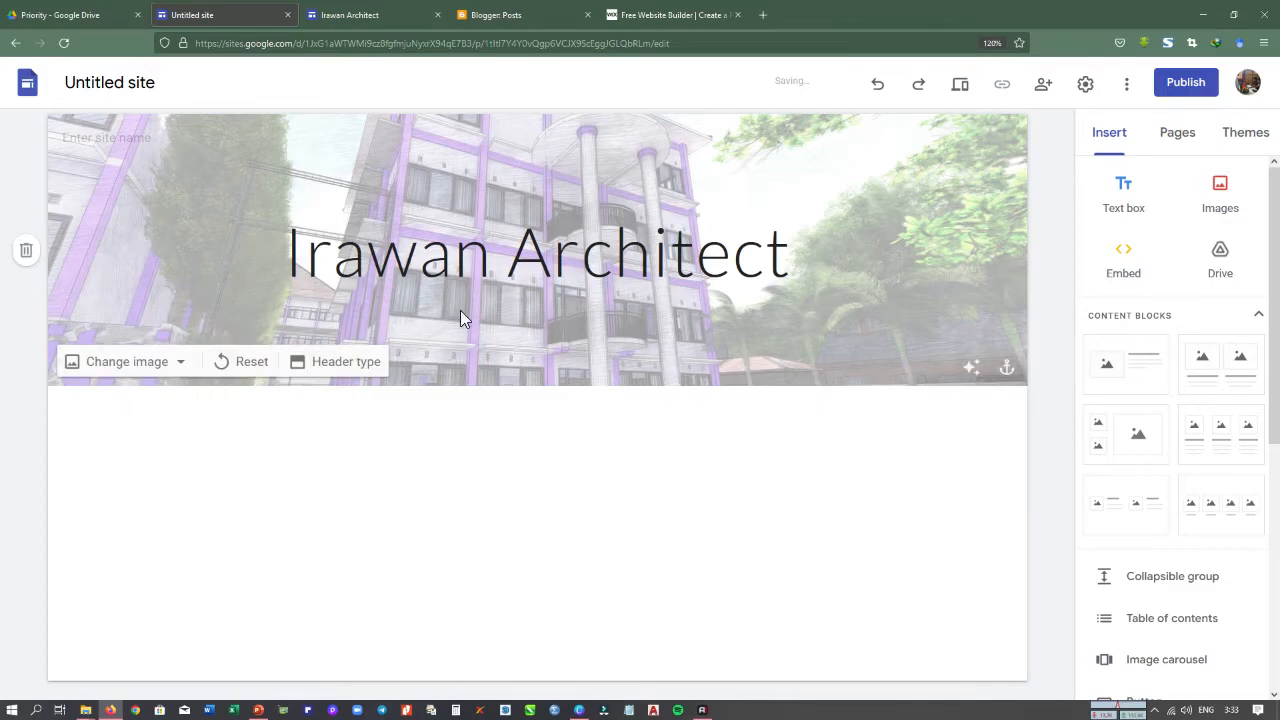
{"action": "left_click", "coordinate": [352, 364]}
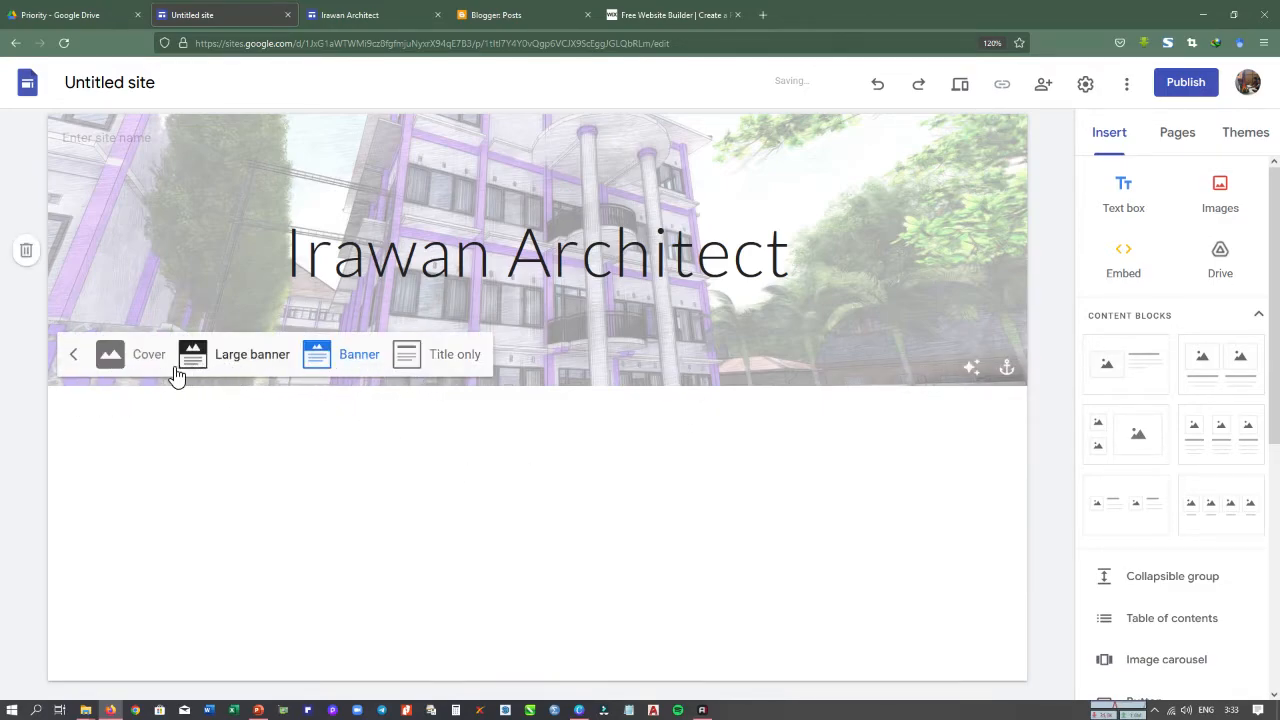
{"action": "left_click", "coordinate": [265, 362]}
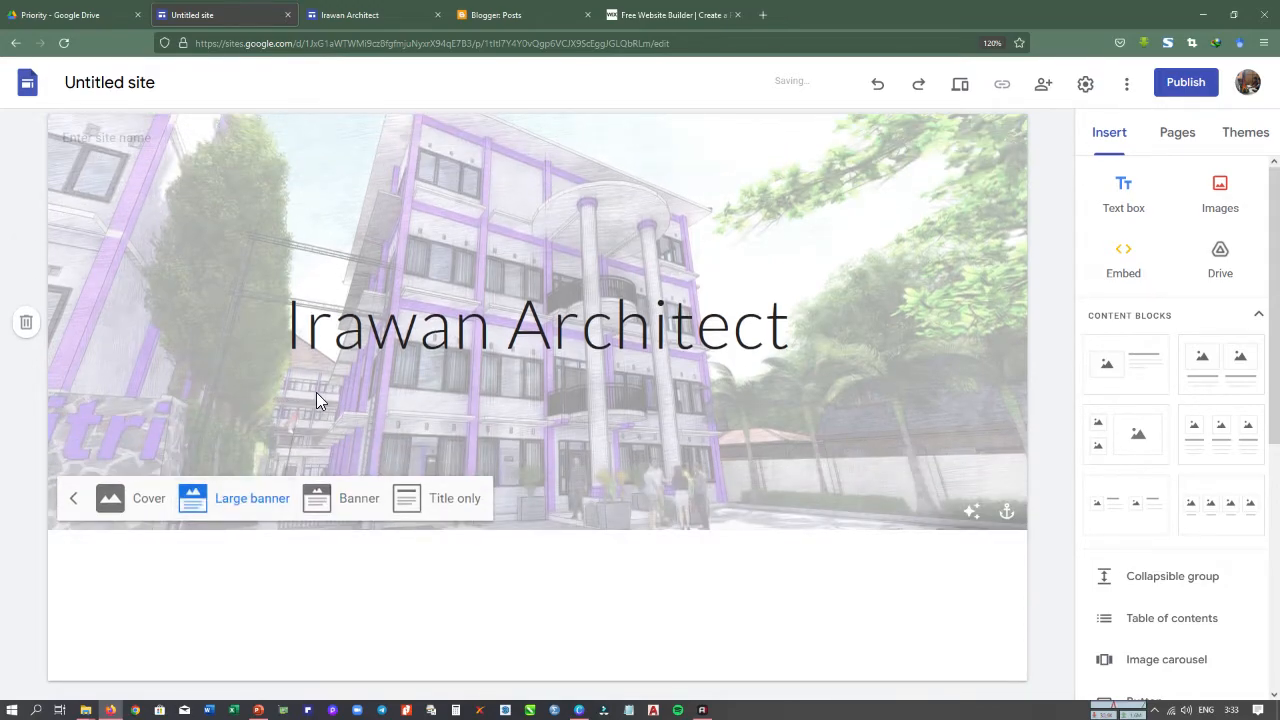
{"action": "left_click", "coordinate": [145, 500]}
- Try the Normal text style on the whole header title and return it to the Title style
{"action": "left_click", "coordinate": [592, 432]}
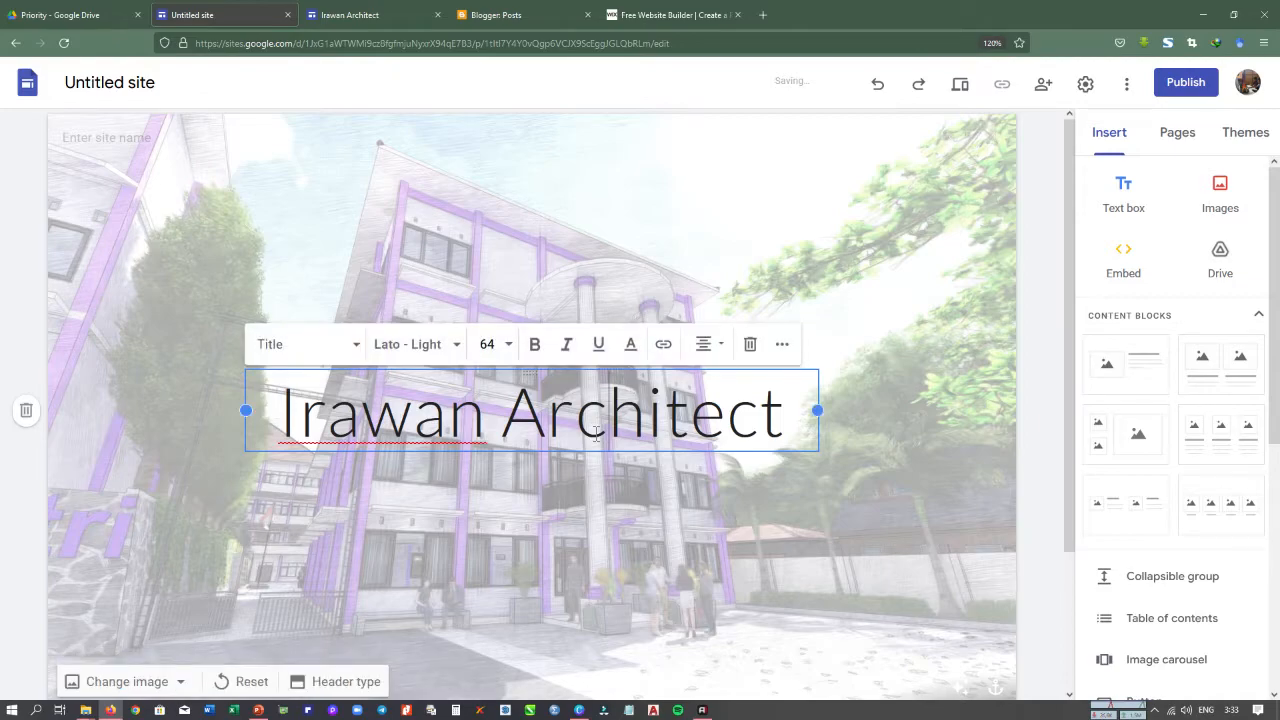
{"action": "triple_click", "coordinate": [592, 432]}
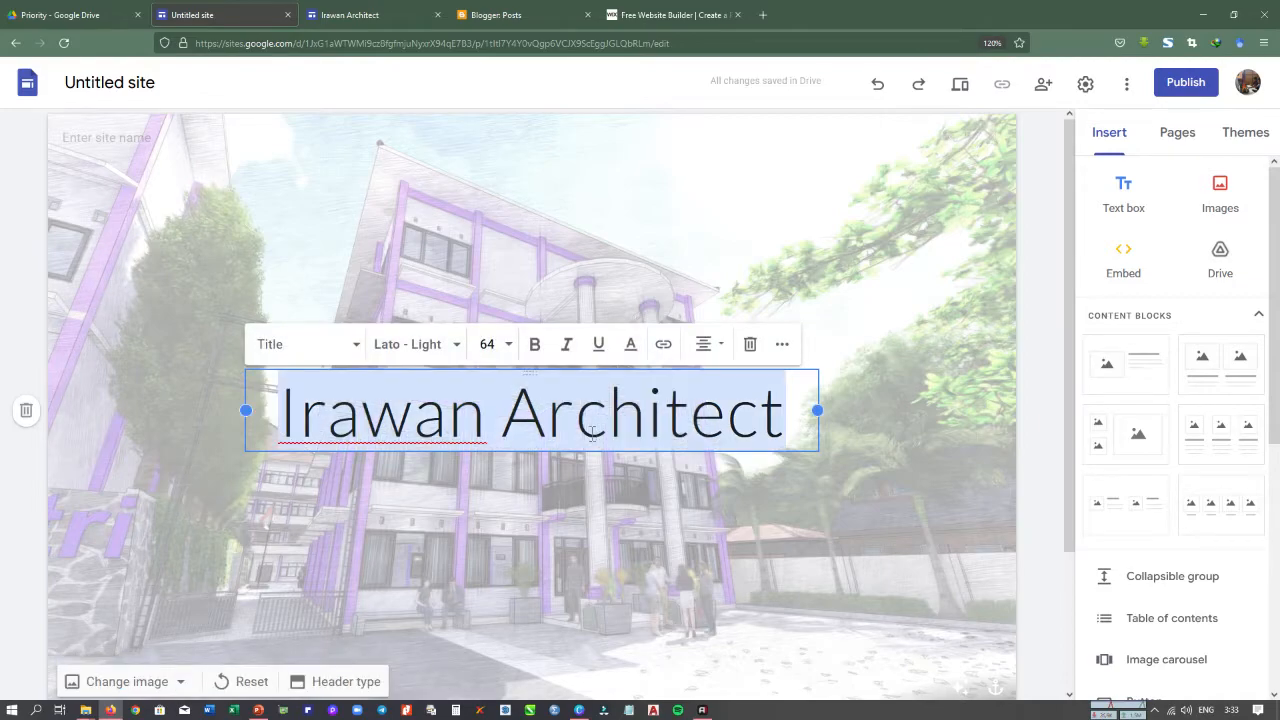
{"action": "left_click", "coordinate": [355, 346]}
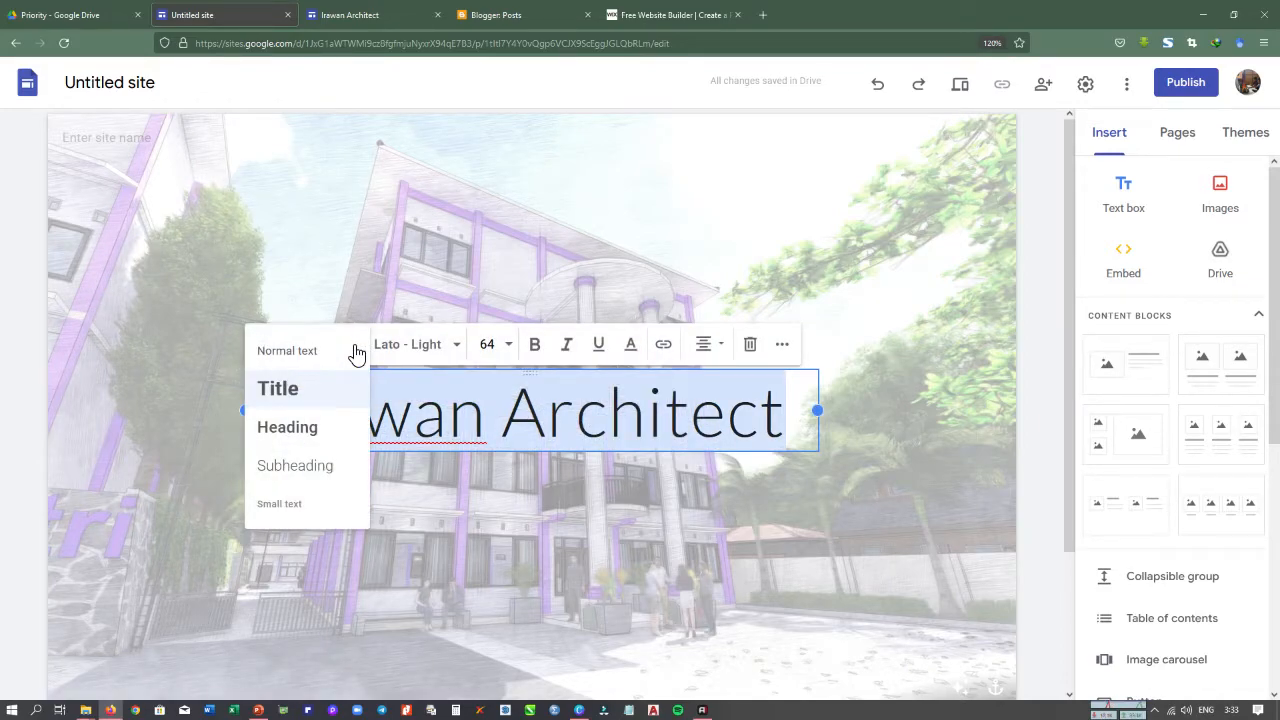
{"action": "left_click", "coordinate": [355, 352]}
{"action": "left_click", "coordinate": [440, 366]}
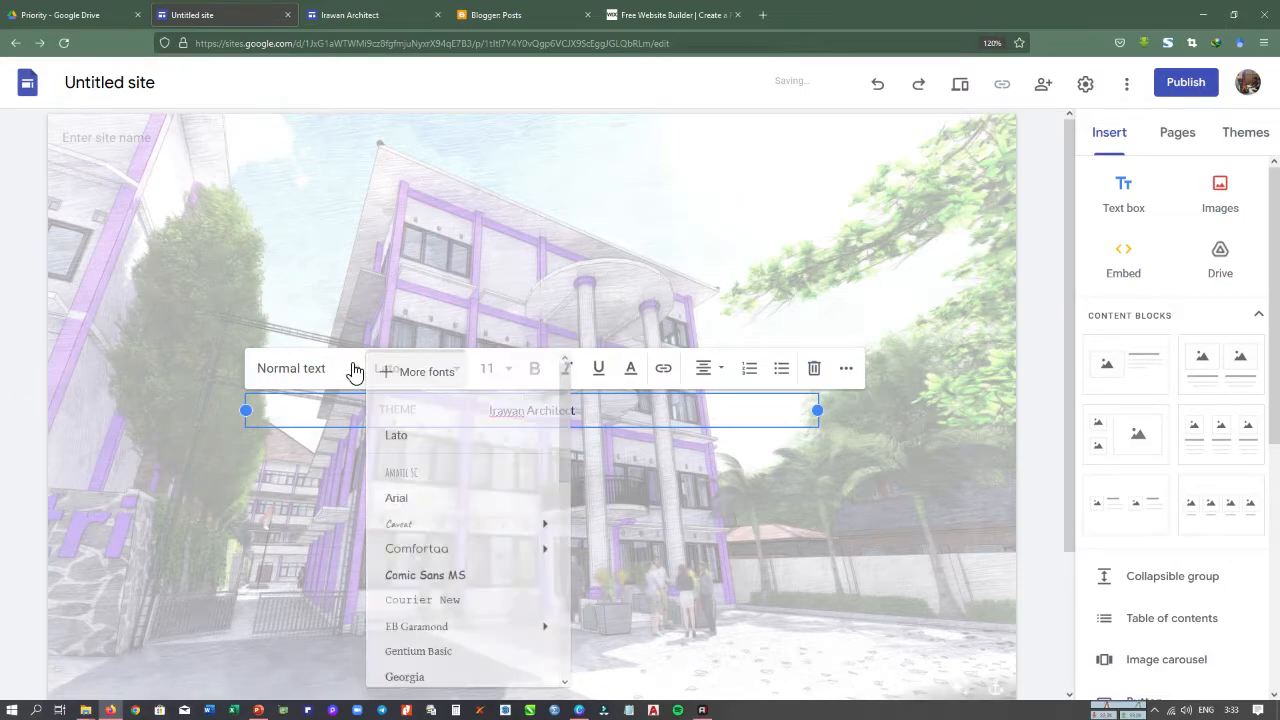
{"action": "left_click", "coordinate": [368, 371]}
{"action": "left_click", "coordinate": [288, 382]}
{"action": "left_click", "coordinate": [260, 428]}
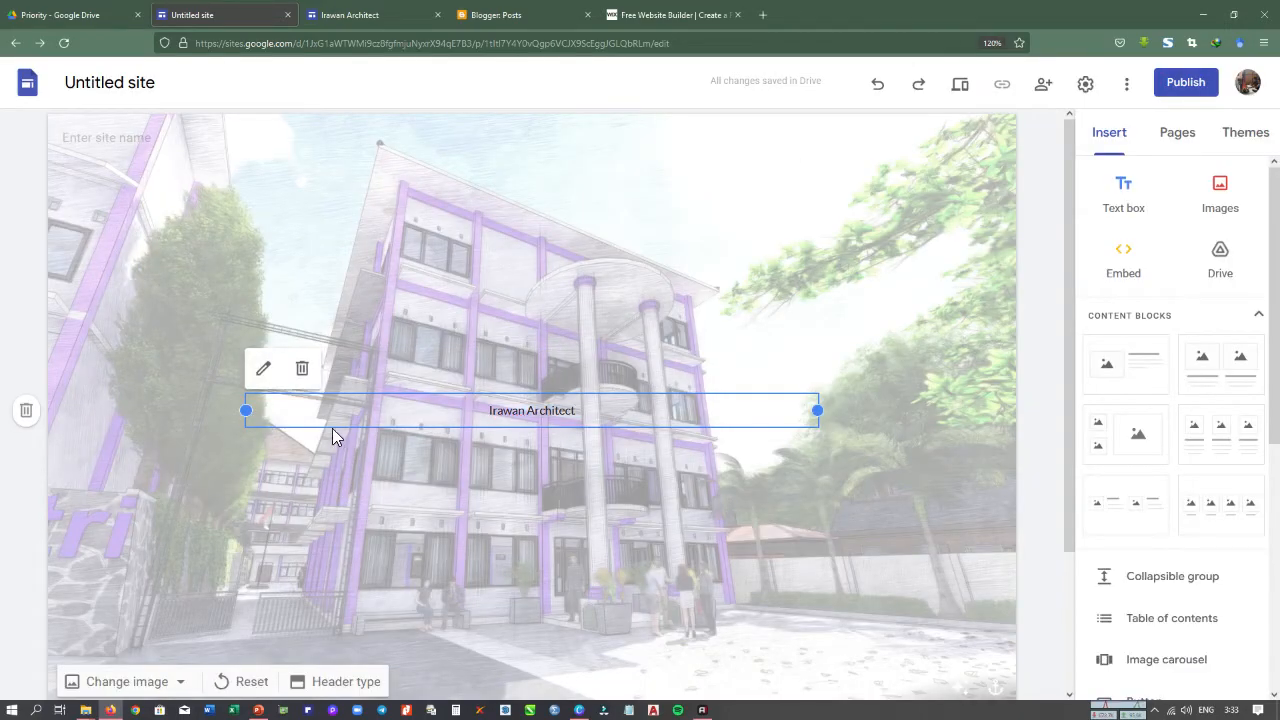
{"action": "left_click", "coordinate": [528, 405]}
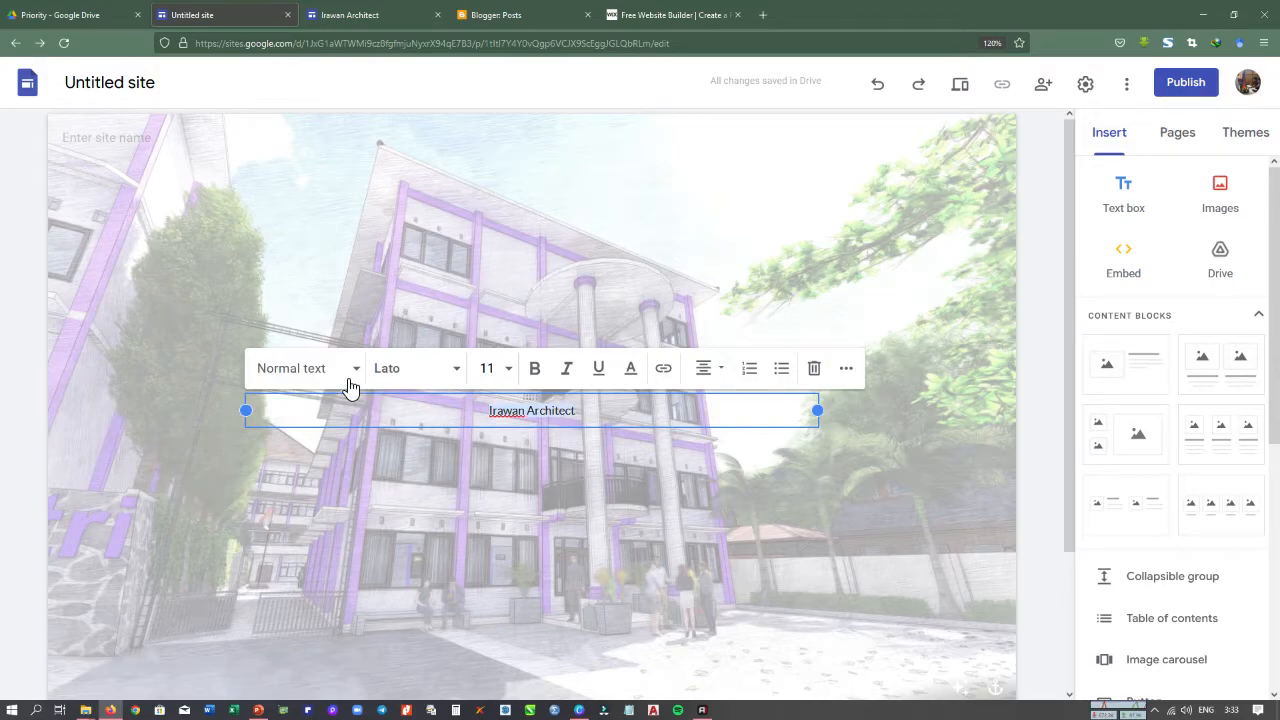
{"action": "left_click", "coordinate": [344, 383]}
{"action": "left_click", "coordinate": [329, 419]}
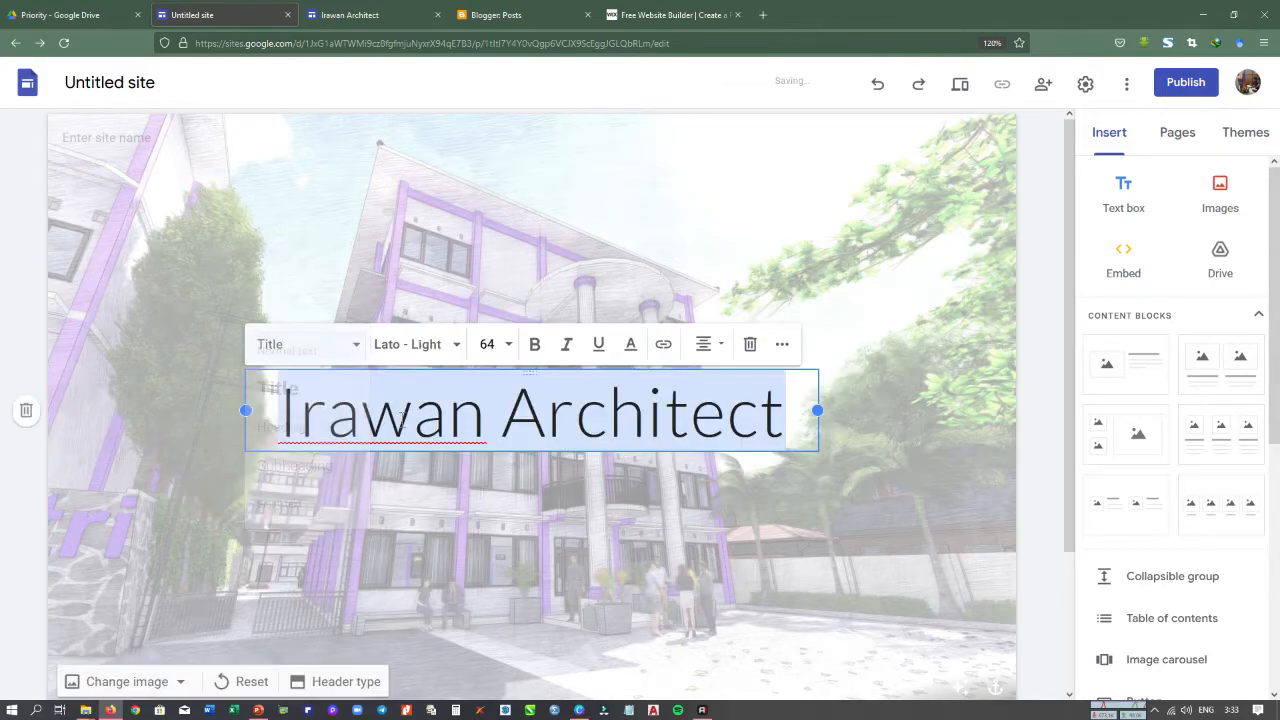
- Set the selected header title's font to Comfortaa, trying the Bold weight before settling on Normal
{"action": "left_click", "coordinate": [442, 348]}
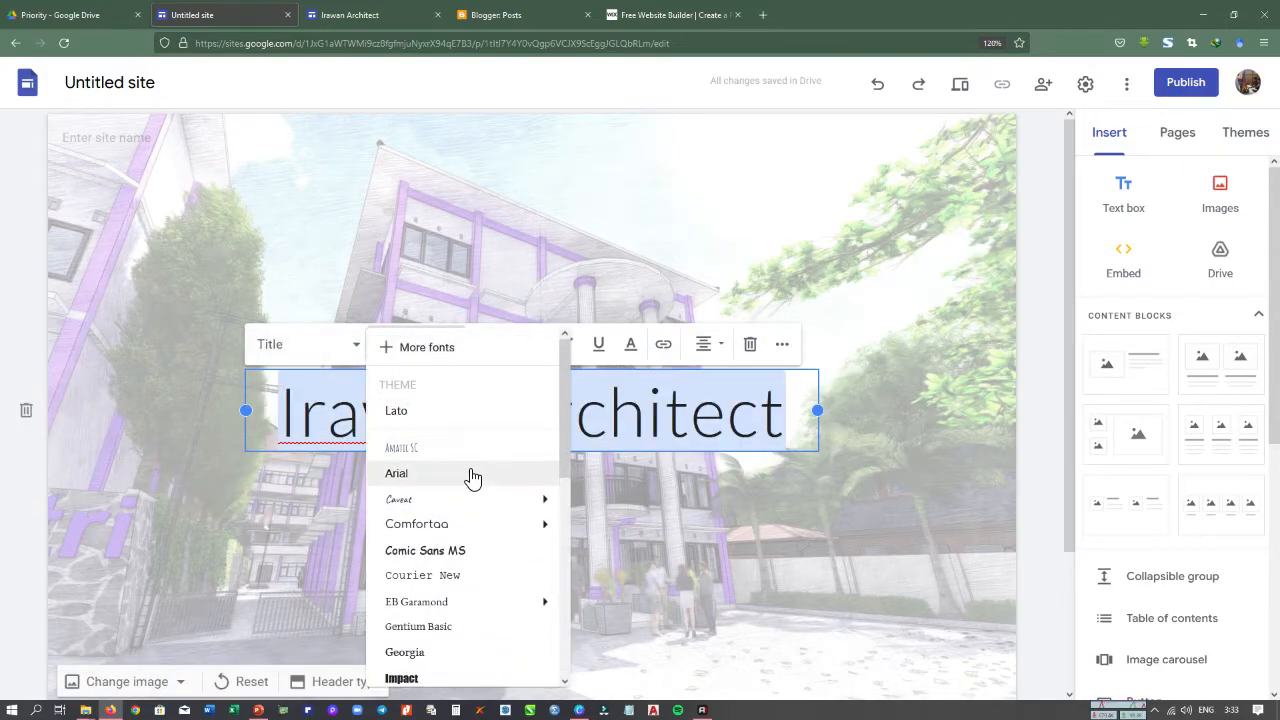
{"action": "mouse_move", "coordinate": [442, 528]}
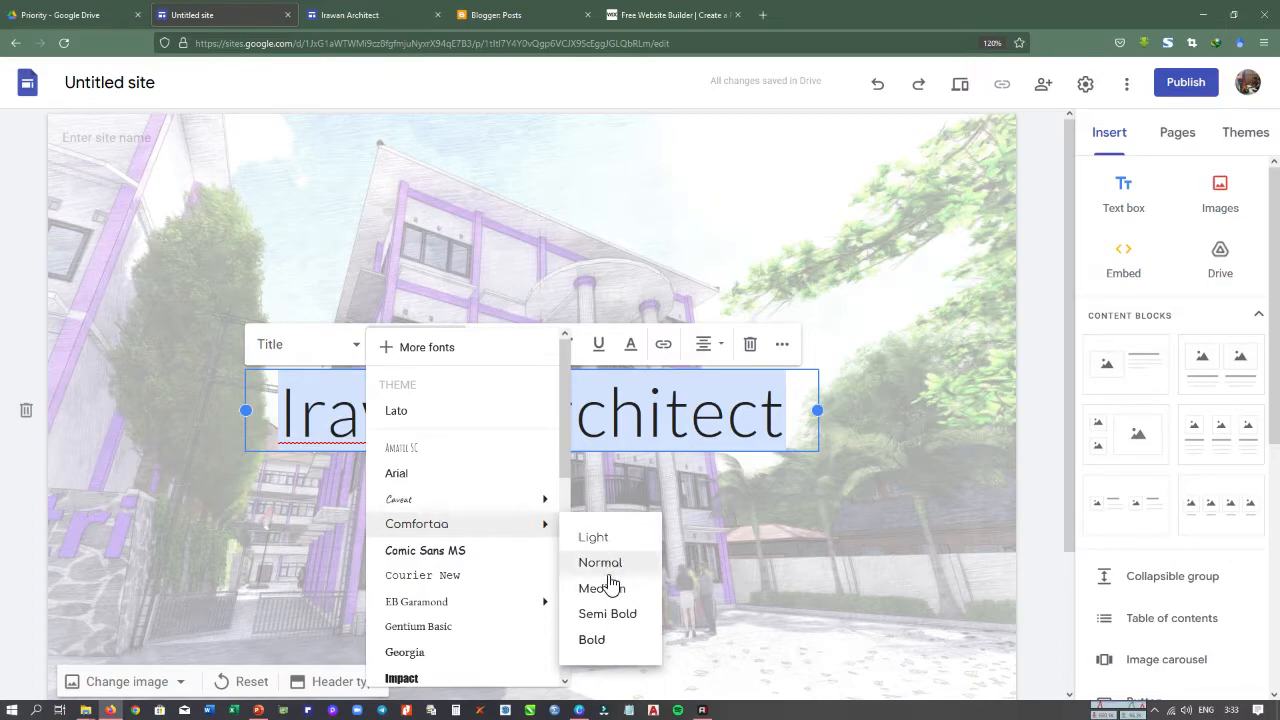
{"action": "left_click", "coordinate": [600, 641]}
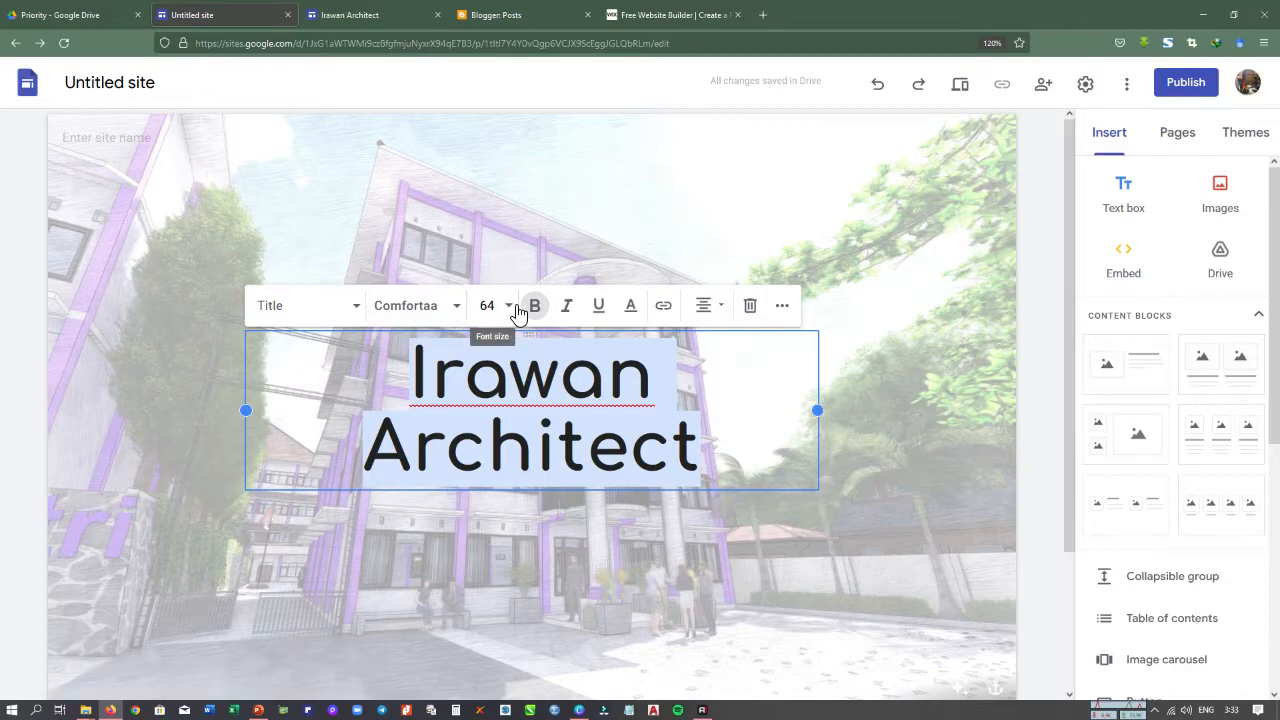
{"action": "left_click", "coordinate": [450, 310]}
{"action": "mouse_move", "coordinate": [530, 505]}
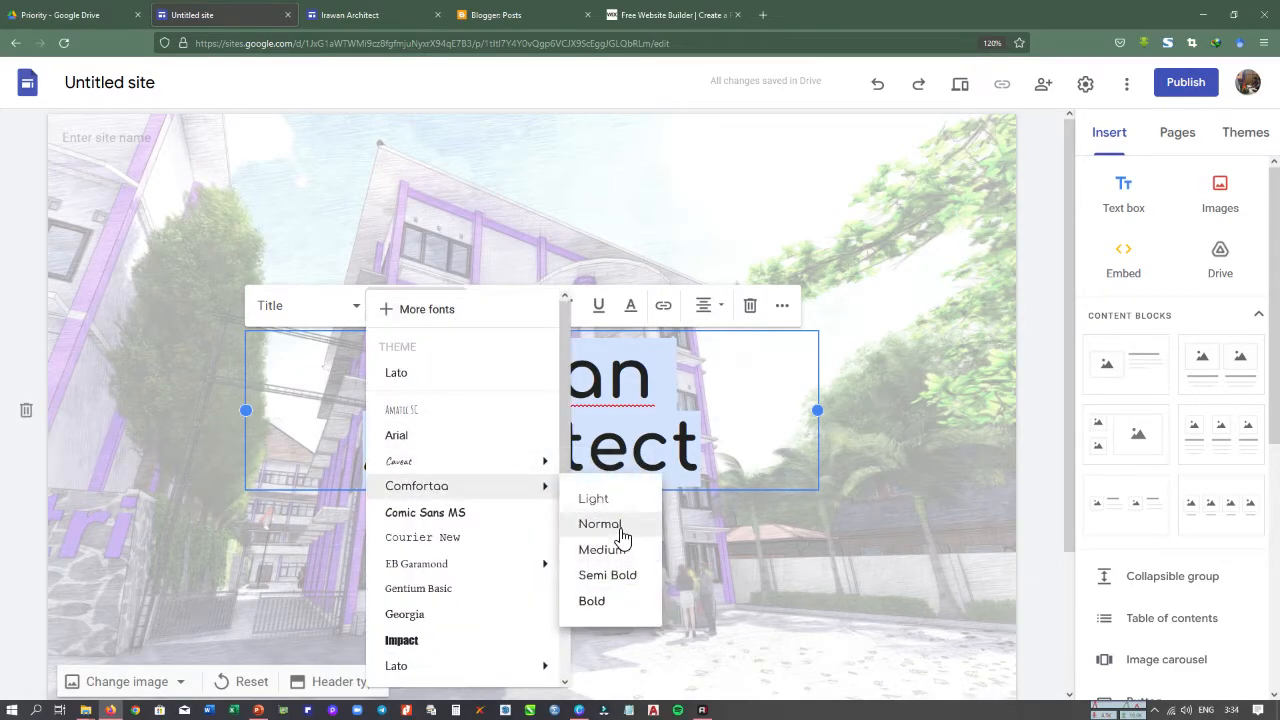
{"action": "left_click", "coordinate": [652, 512]}
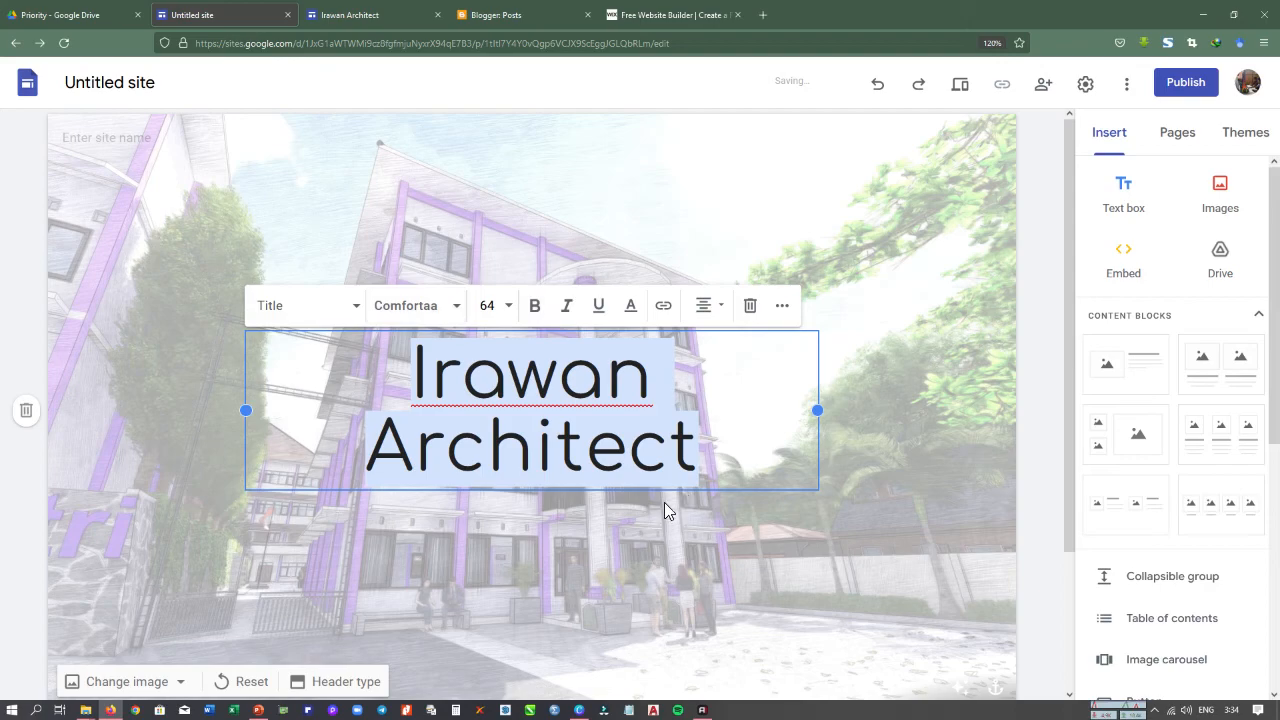
- Set the header title's font size to 36
{"action": "left_click", "coordinate": [508, 310]}
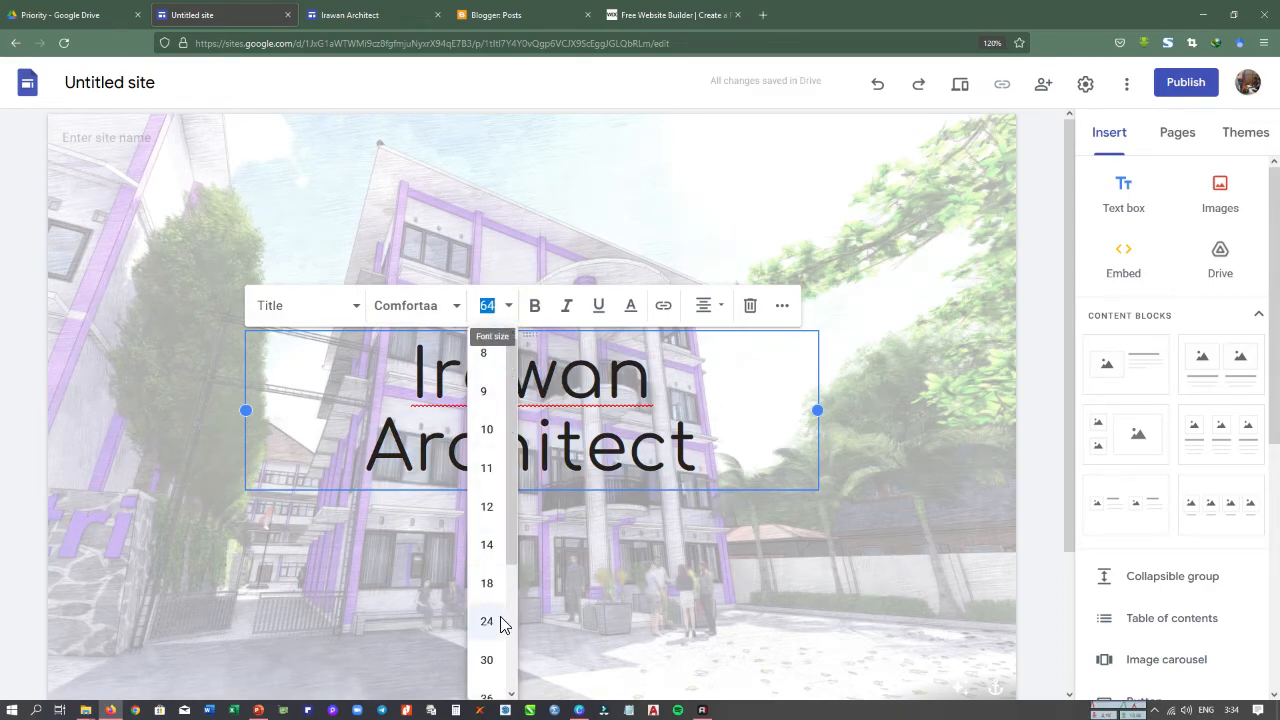
{"action": "scroll", "coordinate": [487, 660], "scroll_direction": "down", "scroll_amount": 3}
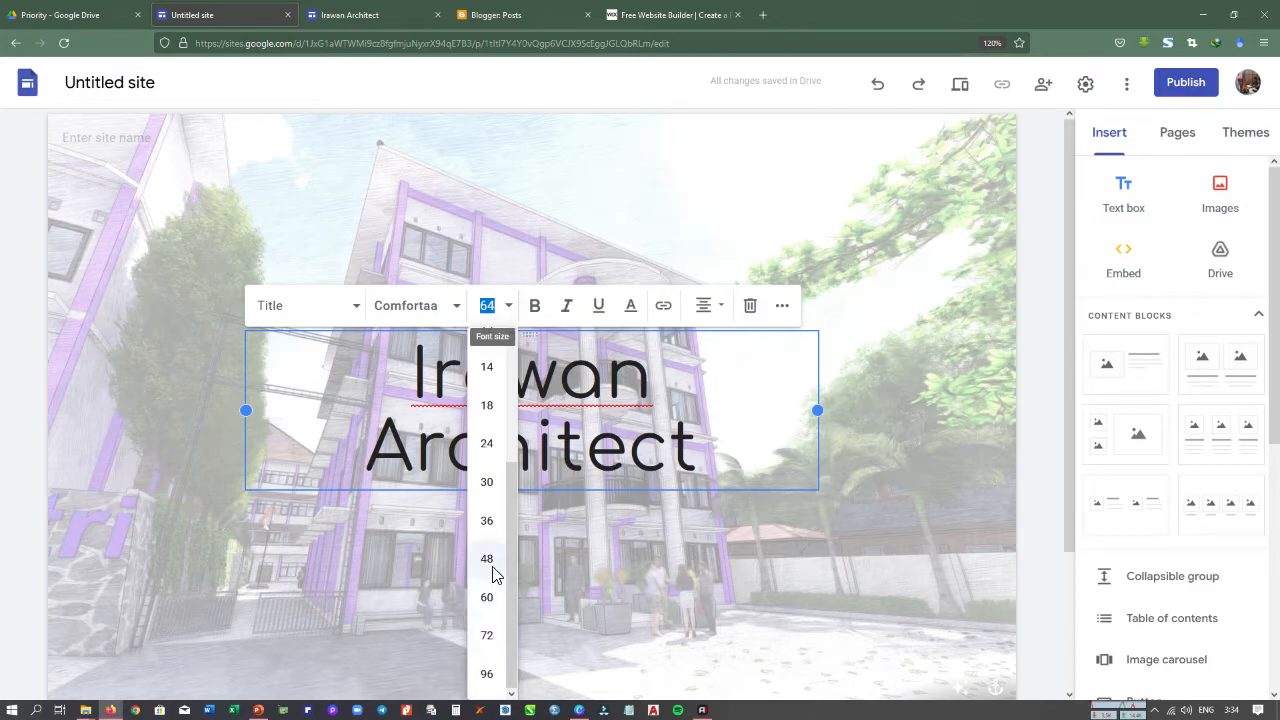
{"action": "left_click", "coordinate": [487, 521]}
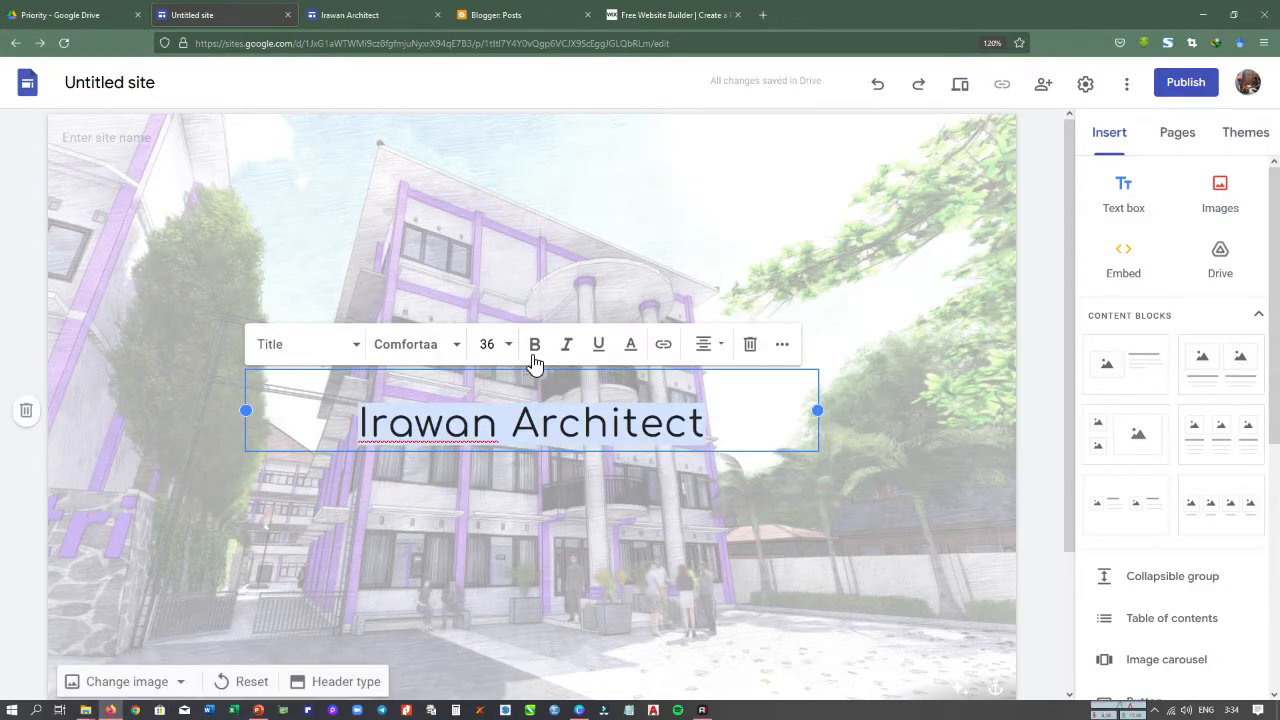
- Colour the header title a muted dark purple, after trying the bright purple, and deselect it
{"action": "left_click", "coordinate": [631, 350]}
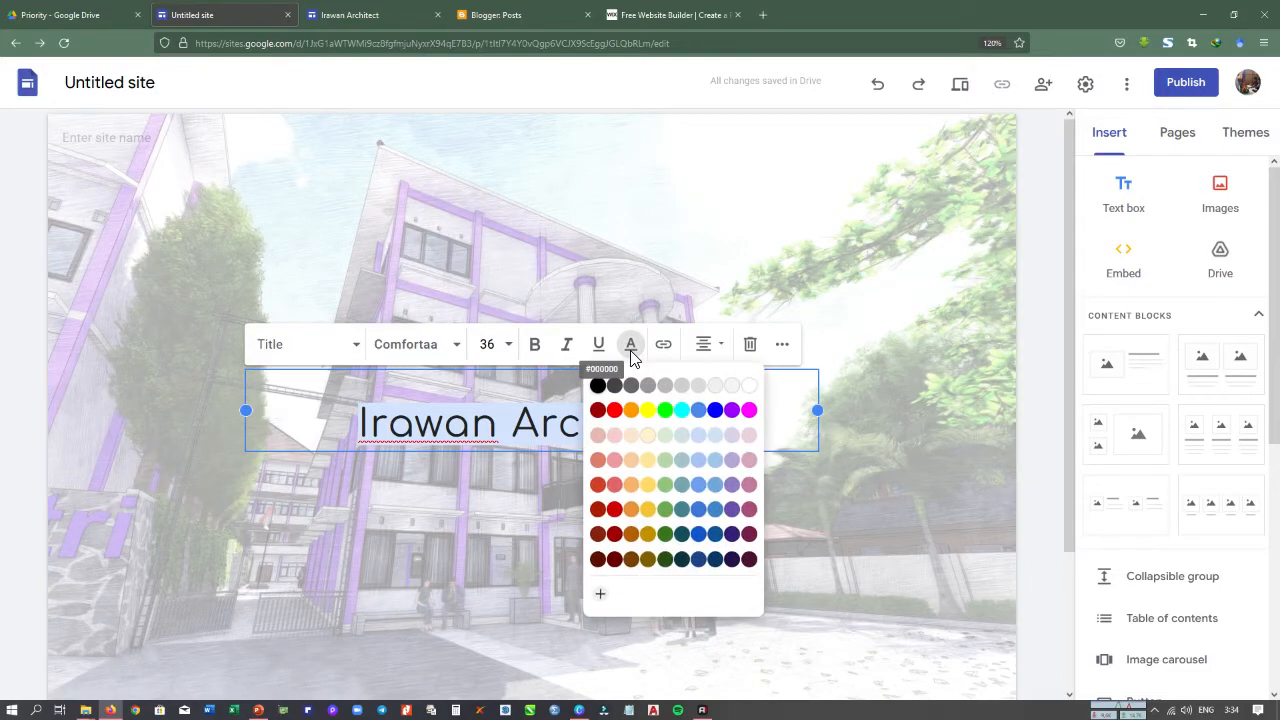
{"action": "left_click", "coordinate": [733, 411]}
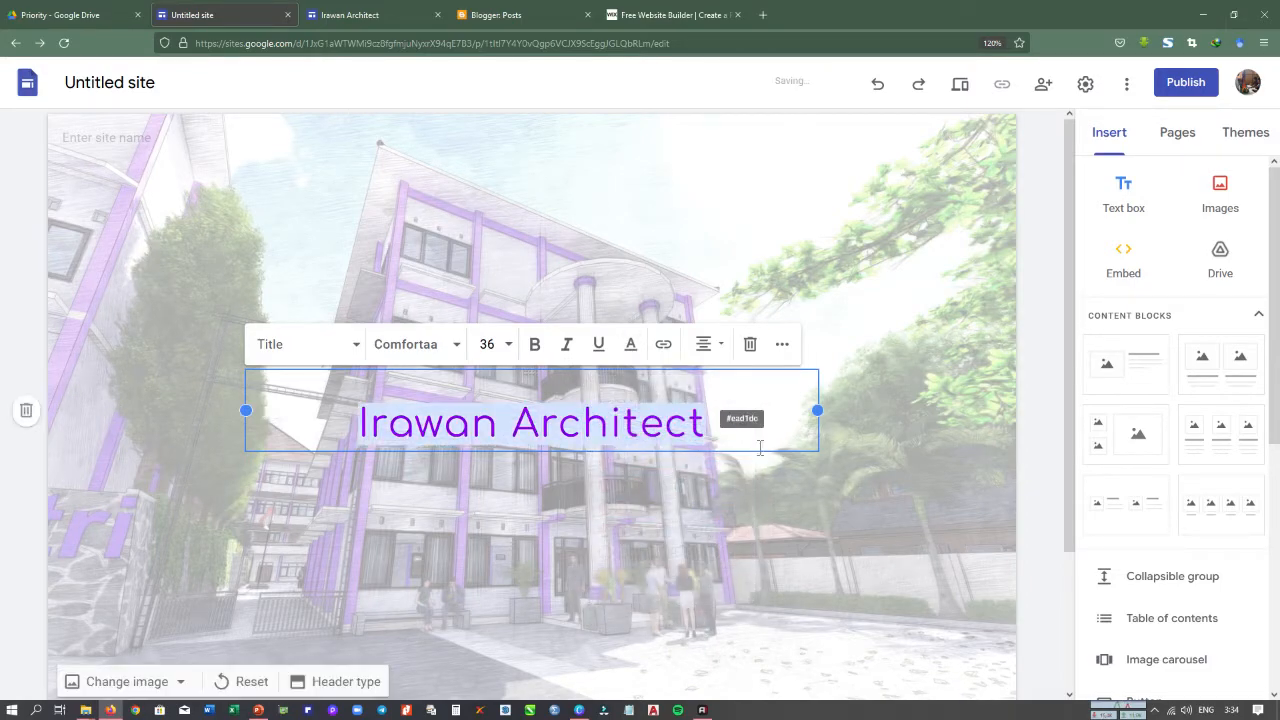
{"action": "left_click", "coordinate": [627, 347]}
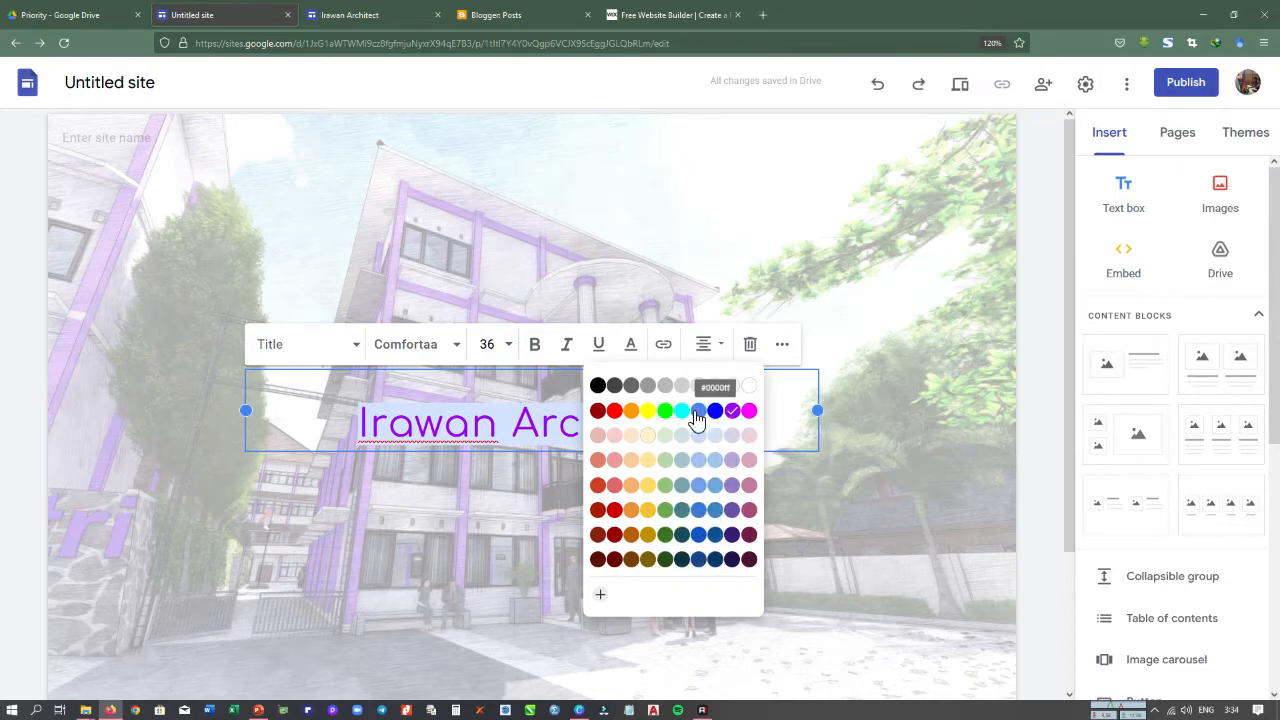
{"action": "left_click", "coordinate": [734, 512]}
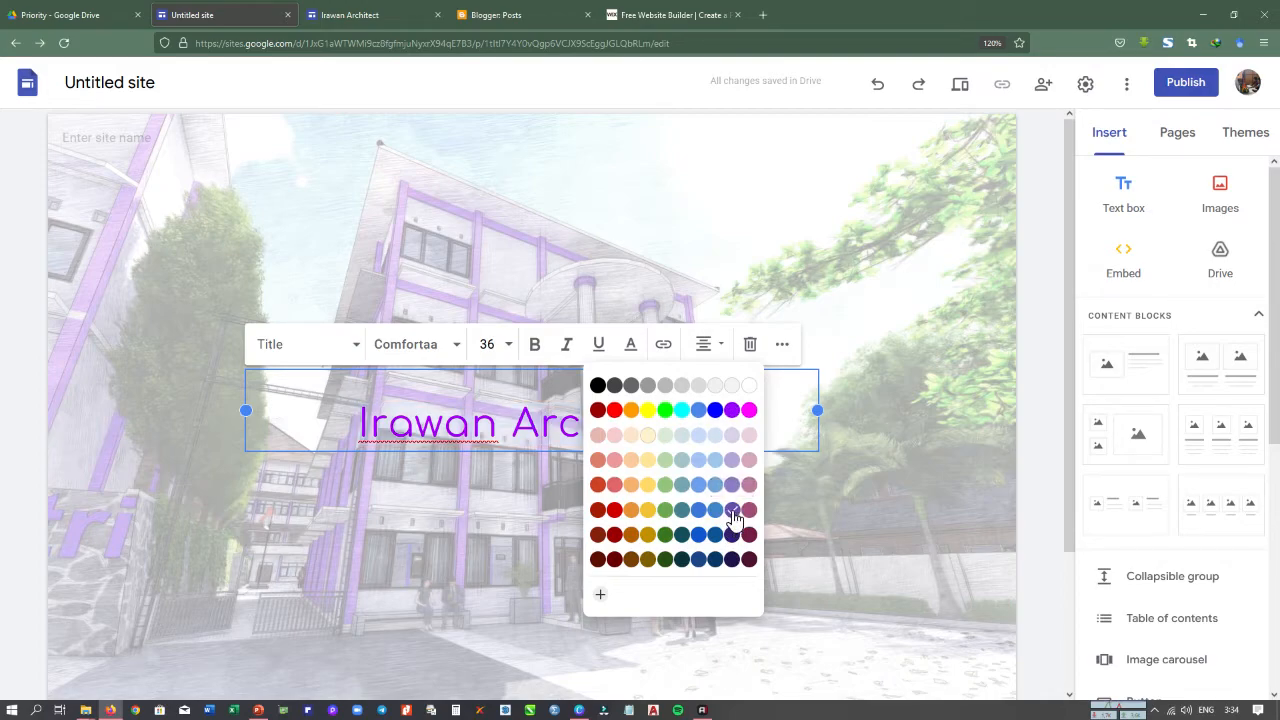
{"action": "left_click", "coordinate": [1032, 500]}
- Insert a text box below the header containing "Deskripsi Konsultan Anda"
{"action": "scroll", "coordinate": [654, 480], "scroll_direction": "down", "scroll_amount": 3}
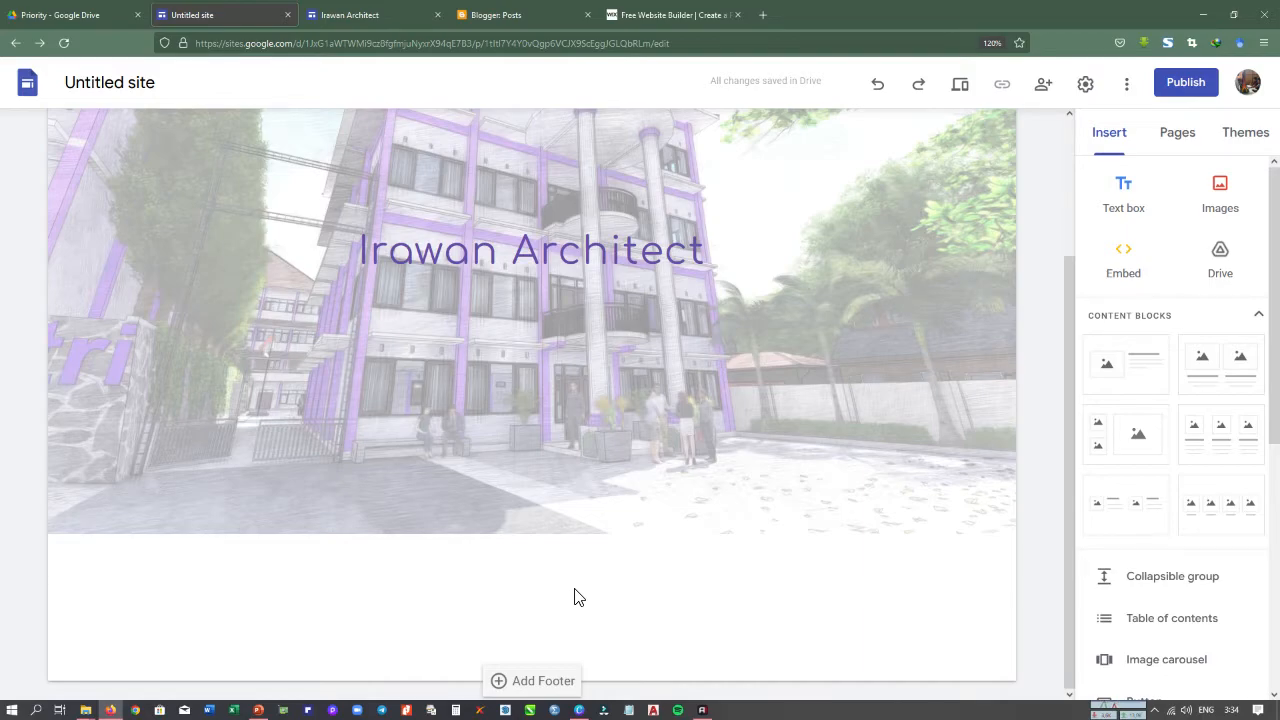
{"action": "left_click", "coordinate": [1143, 207]}
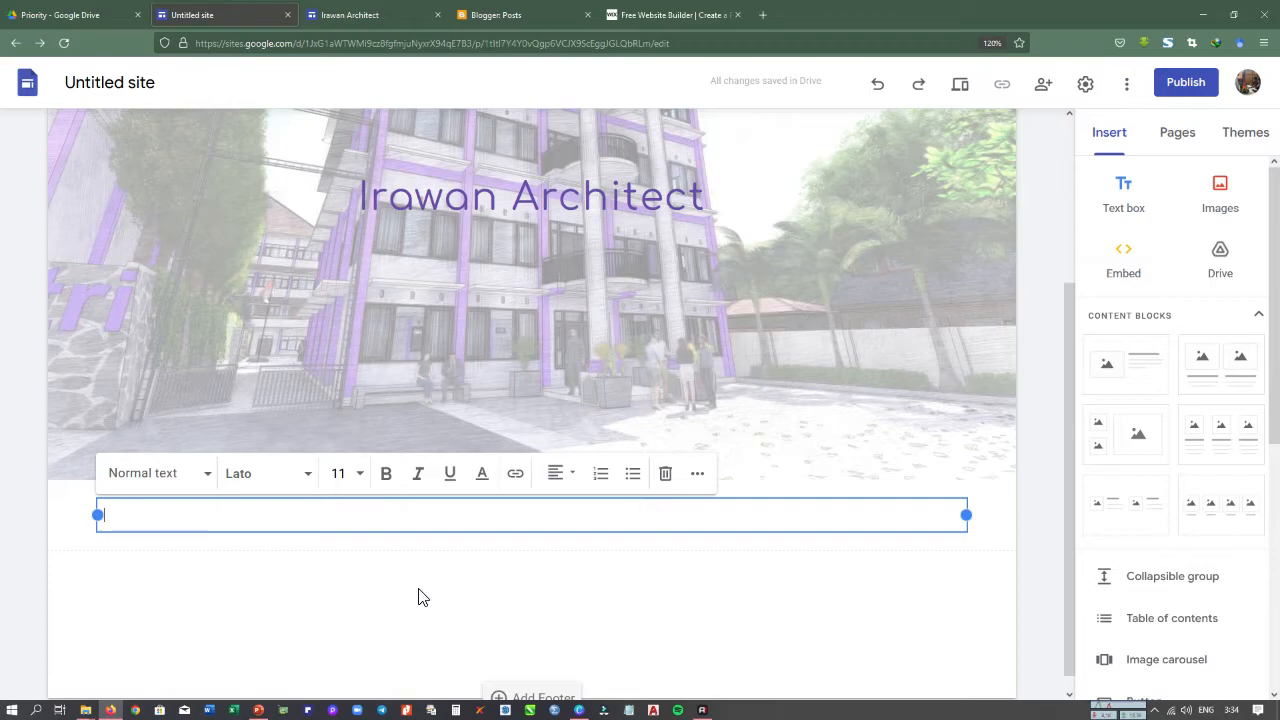
{"action": "type", "text": "Deskripsi"}
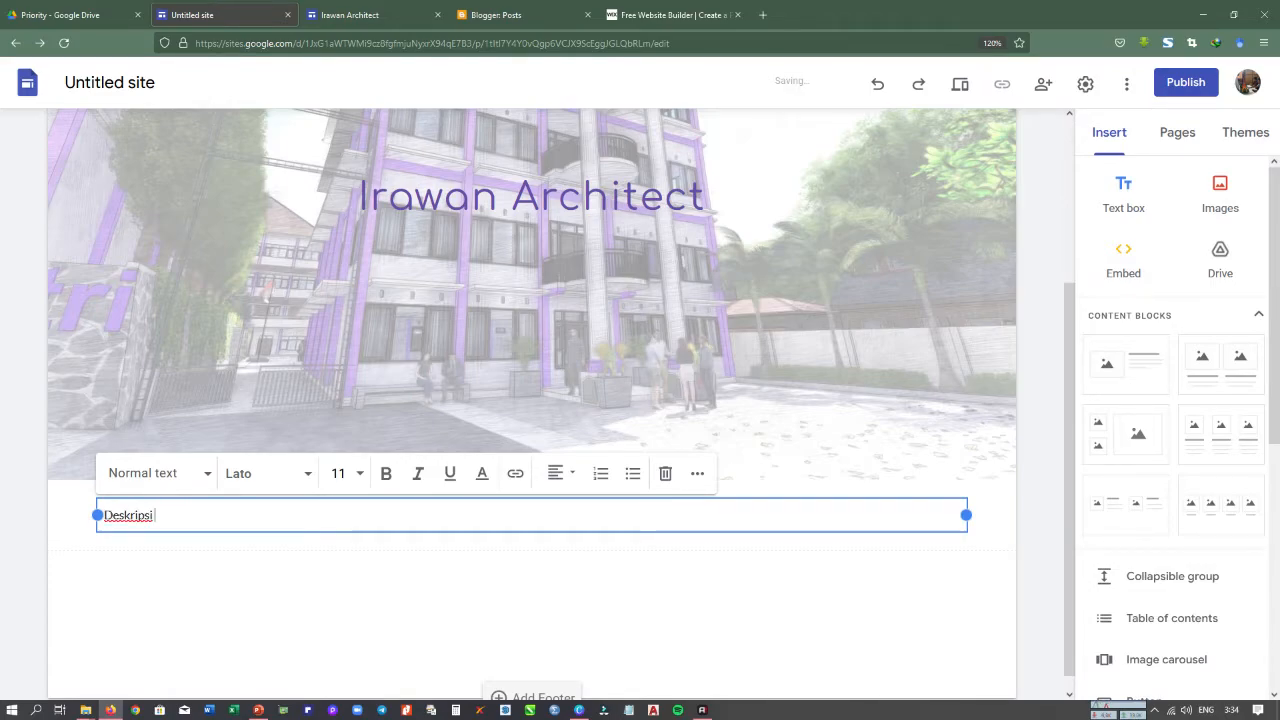
{"action": "type", "text": " P"}
{"action": "type", "text": "onsultan Anda"}
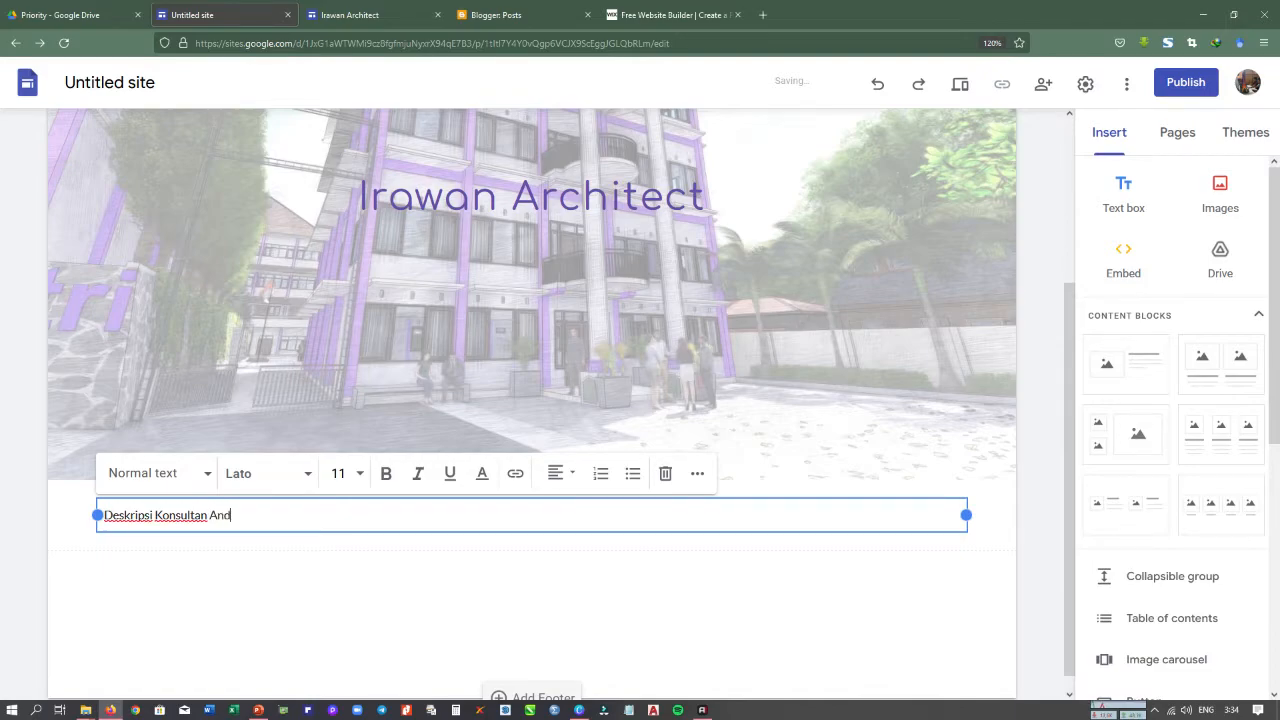
{"action": "left_click", "coordinate": [614, 583]}
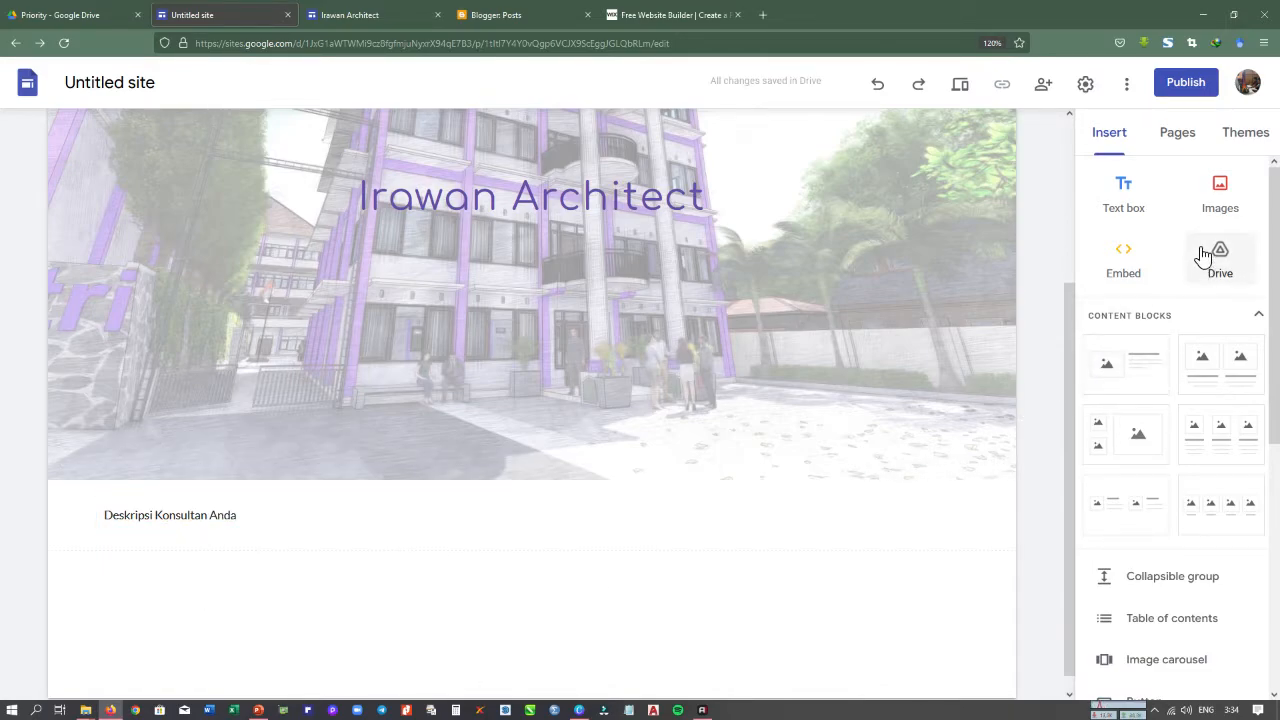
- Upload the "irawan architect" logo image from the Downloads folder and centre it below the description text
{"action": "left_click", "coordinate": [1222, 200]}
{"action": "left_click", "coordinate": [1222, 262]}
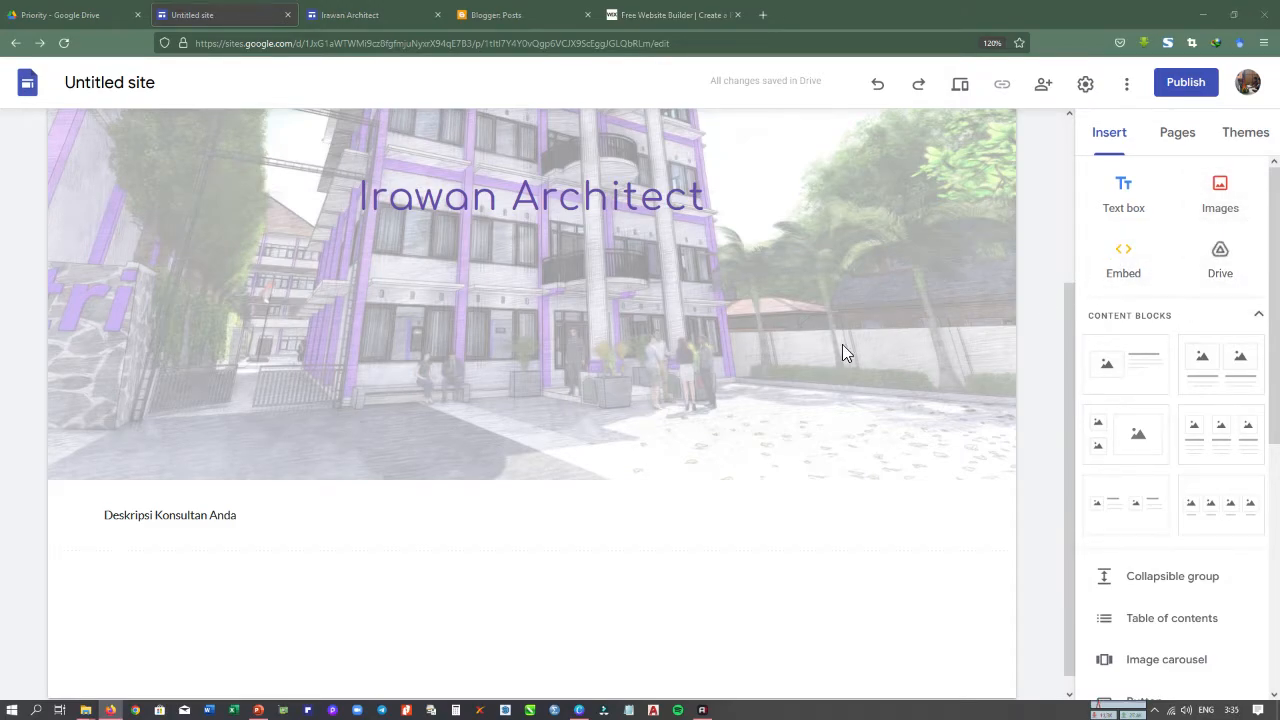
{"action": "scroll", "coordinate": [70, 200], "scroll_direction": "up", "scroll_amount": 2}
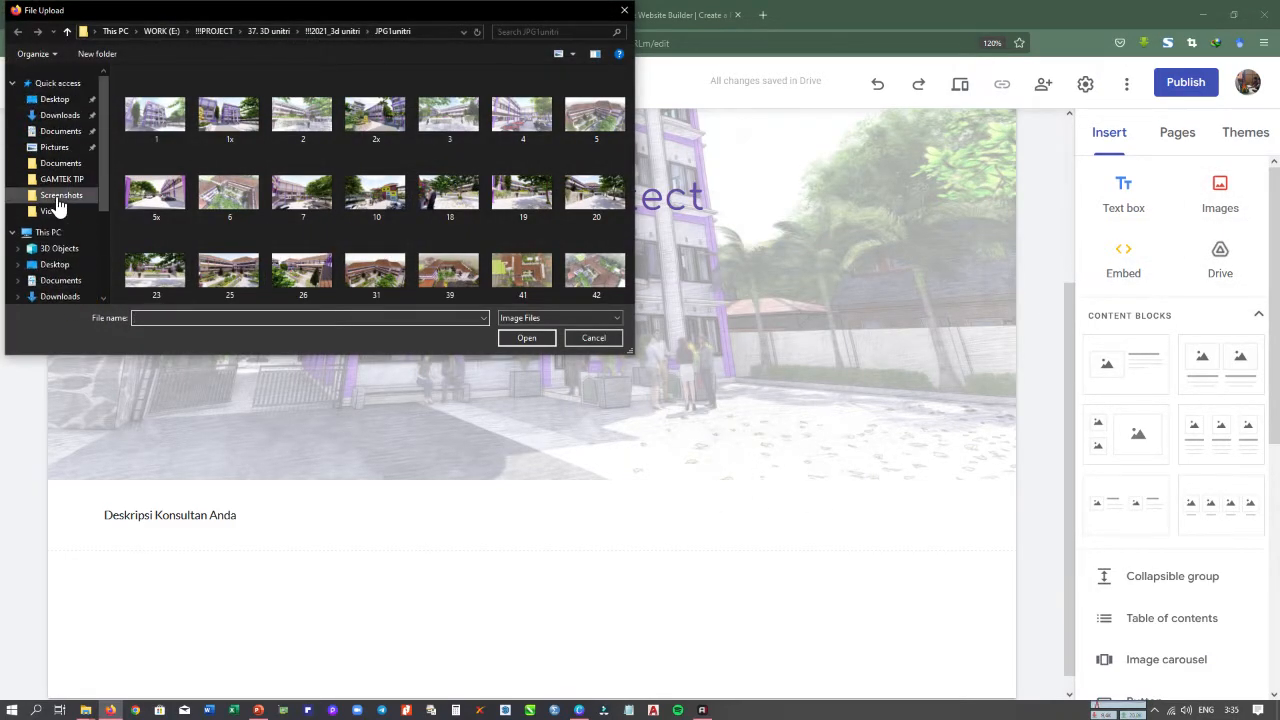
{"action": "left_click", "coordinate": [58, 116]}
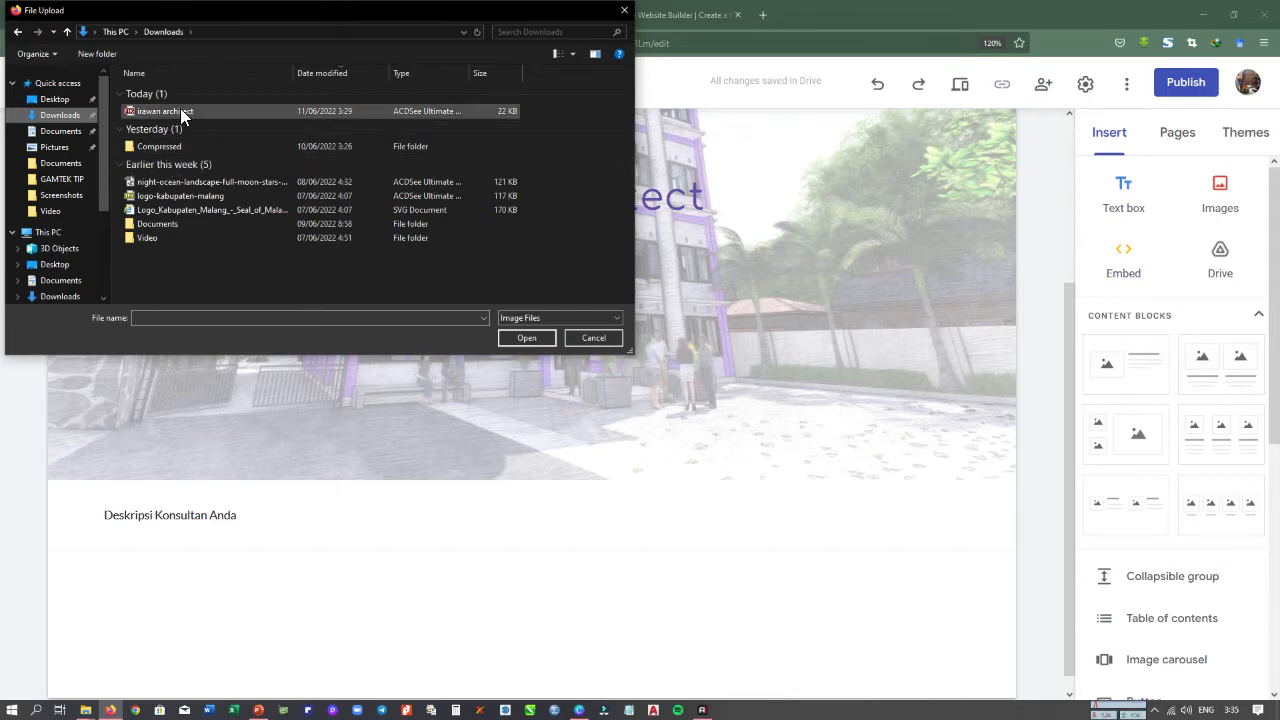
{"action": "left_click", "coordinate": [180, 110]}
{"action": "left_click", "coordinate": [526, 340]}
{"action": "left_click_drag", "start_coordinate": [366, 397], "coordinate": [578, 384]}
{"action": "left_click", "coordinate": [610, 602]}
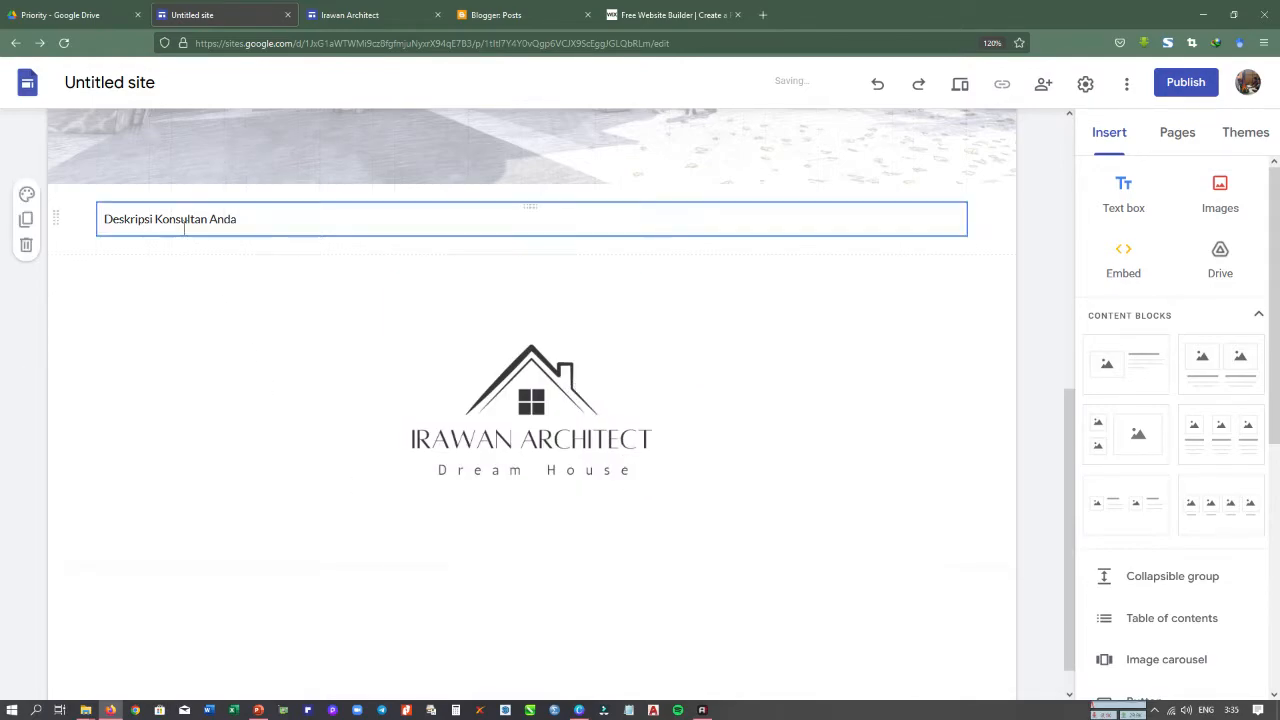
- Move the "Deskripsi Konsultan Anda" text section below the logo
{"action": "left_click", "coordinate": [266, 232]}
{"action": "left_click_drag", "start_coordinate": [166, 232], "coordinate": [160, 590]}
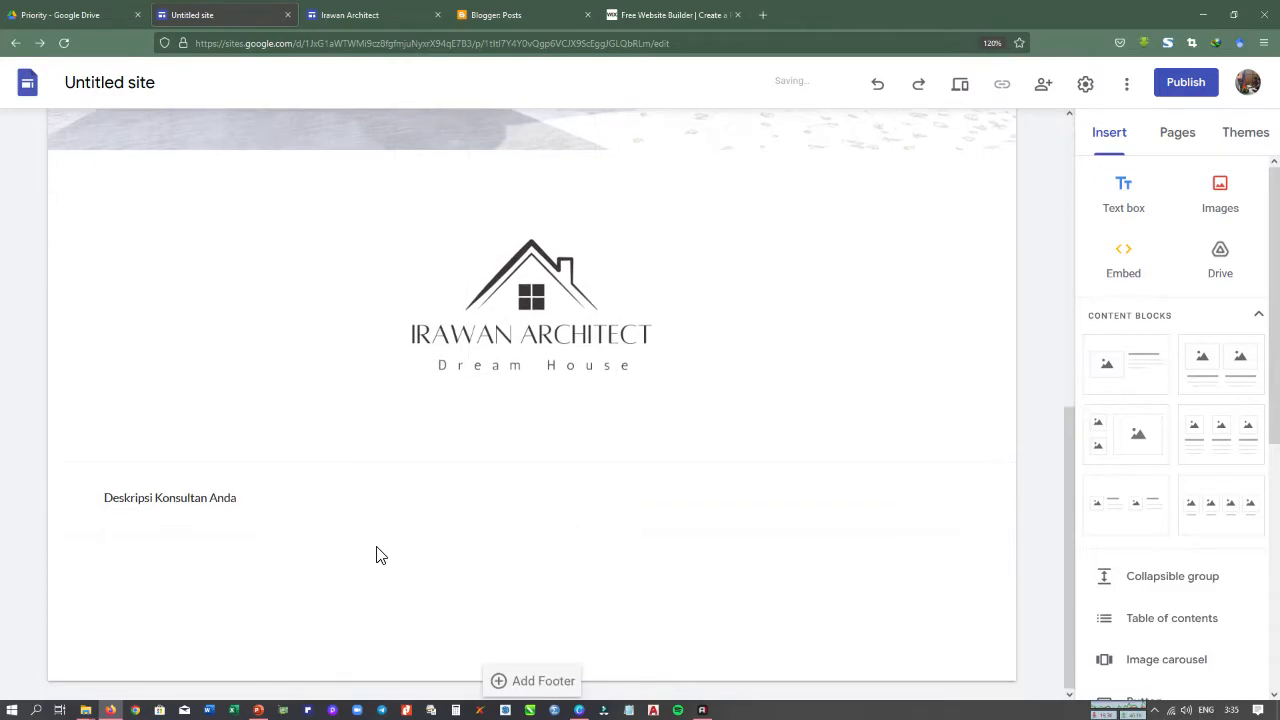
{"action": "scroll", "coordinate": [422, 502], "scroll_direction": "up", "scroll_amount": 3}
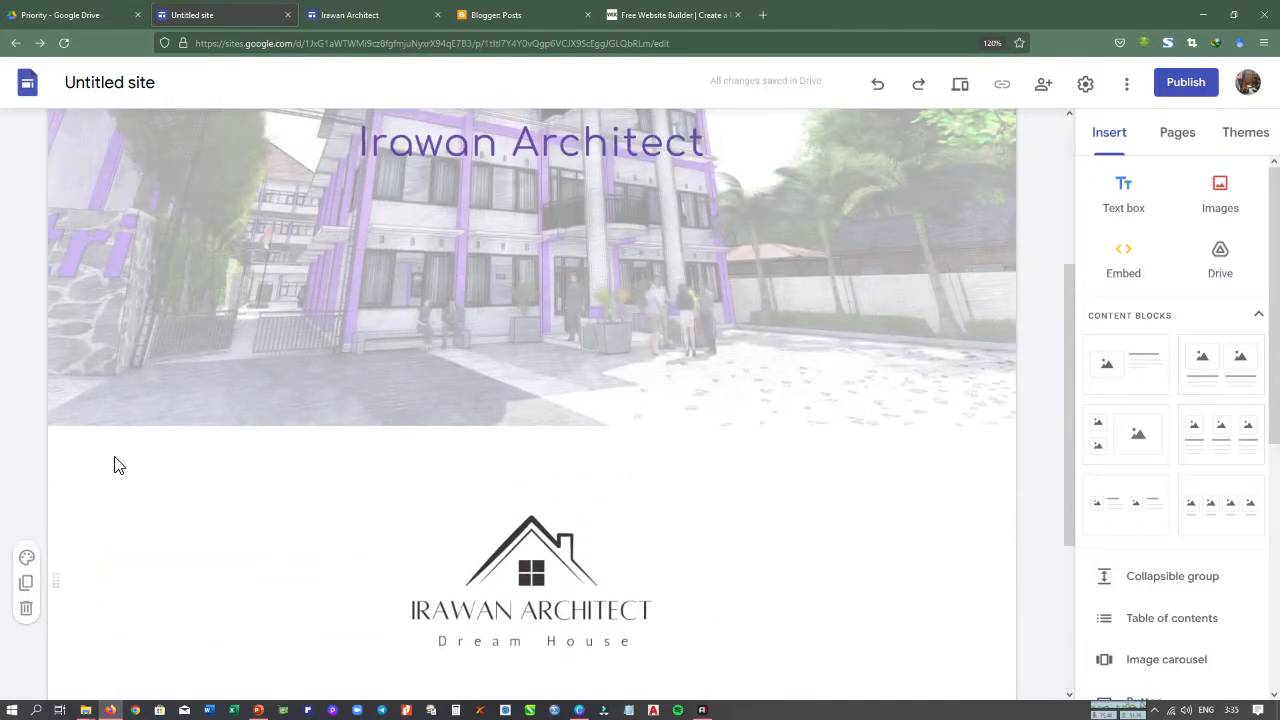
- Enter "Irawan Architect" as the site name in the page header
{"action": "scroll", "coordinate": [1180, 370], "scroll_direction": "down", "scroll_amount": 3}
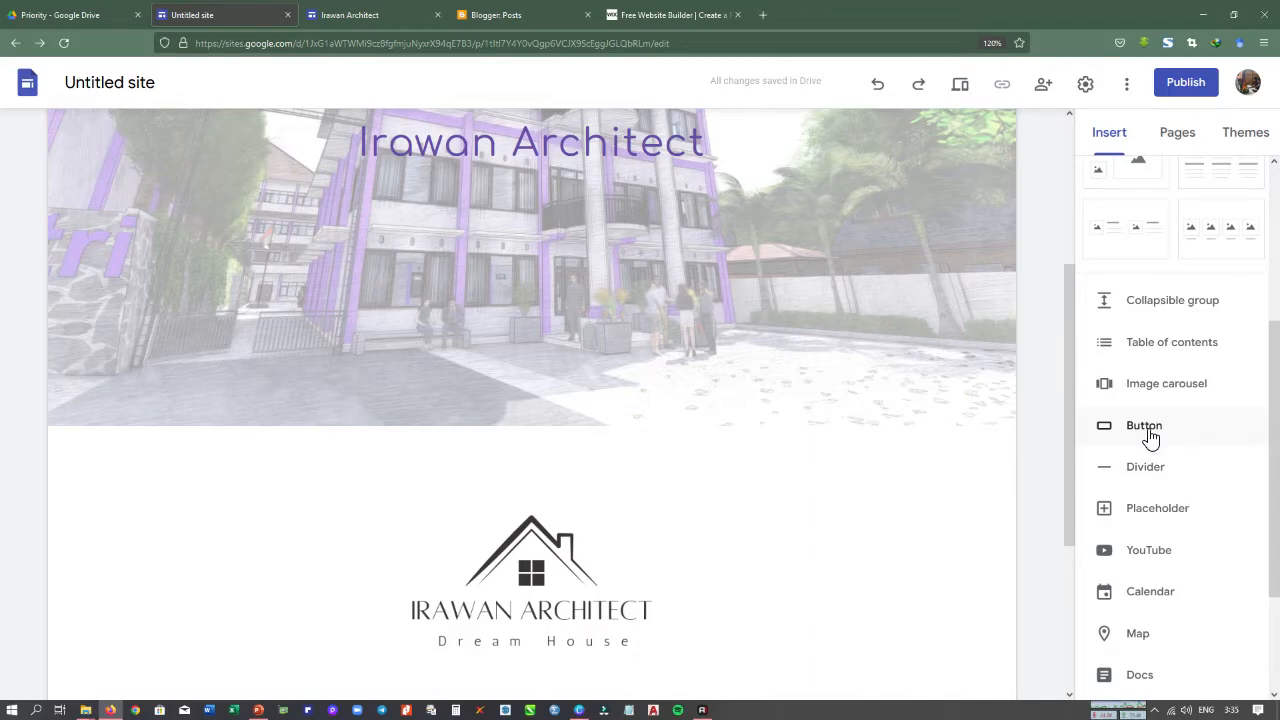
{"action": "scroll", "coordinate": [776, 328], "scroll_direction": "up", "scroll_amount": 3}
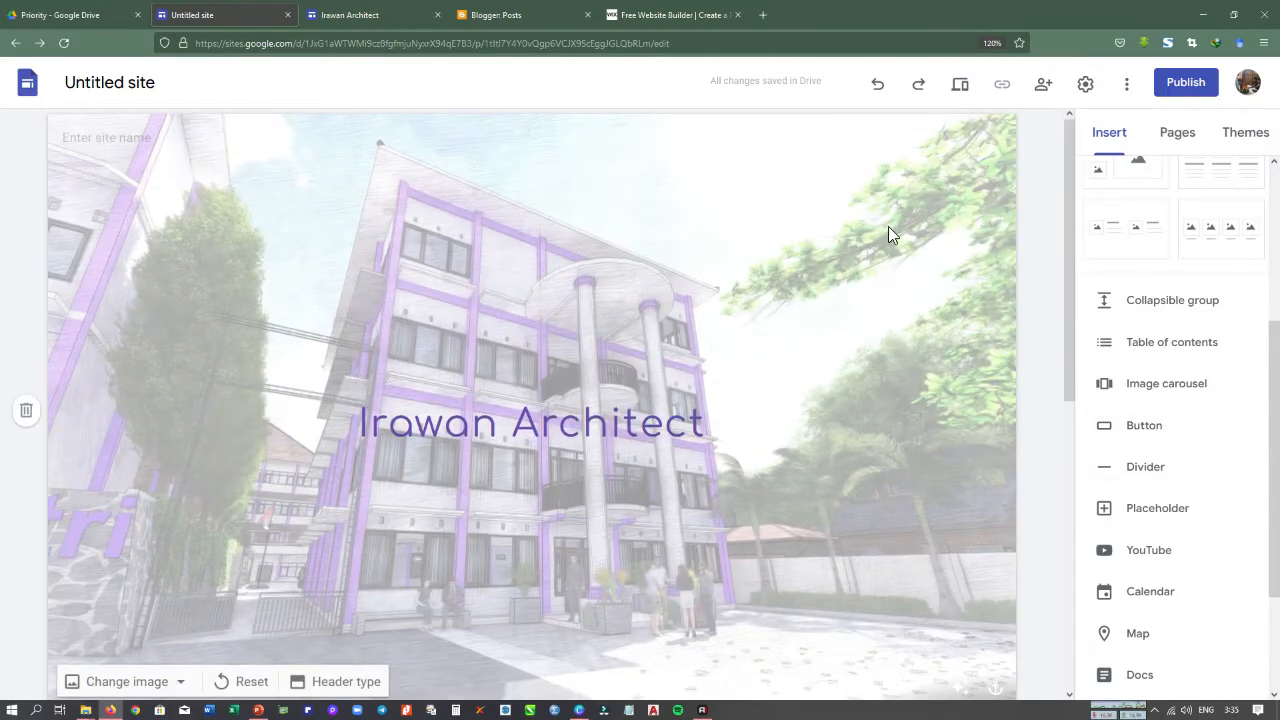
{"action": "left_click", "coordinate": [146, 142]}
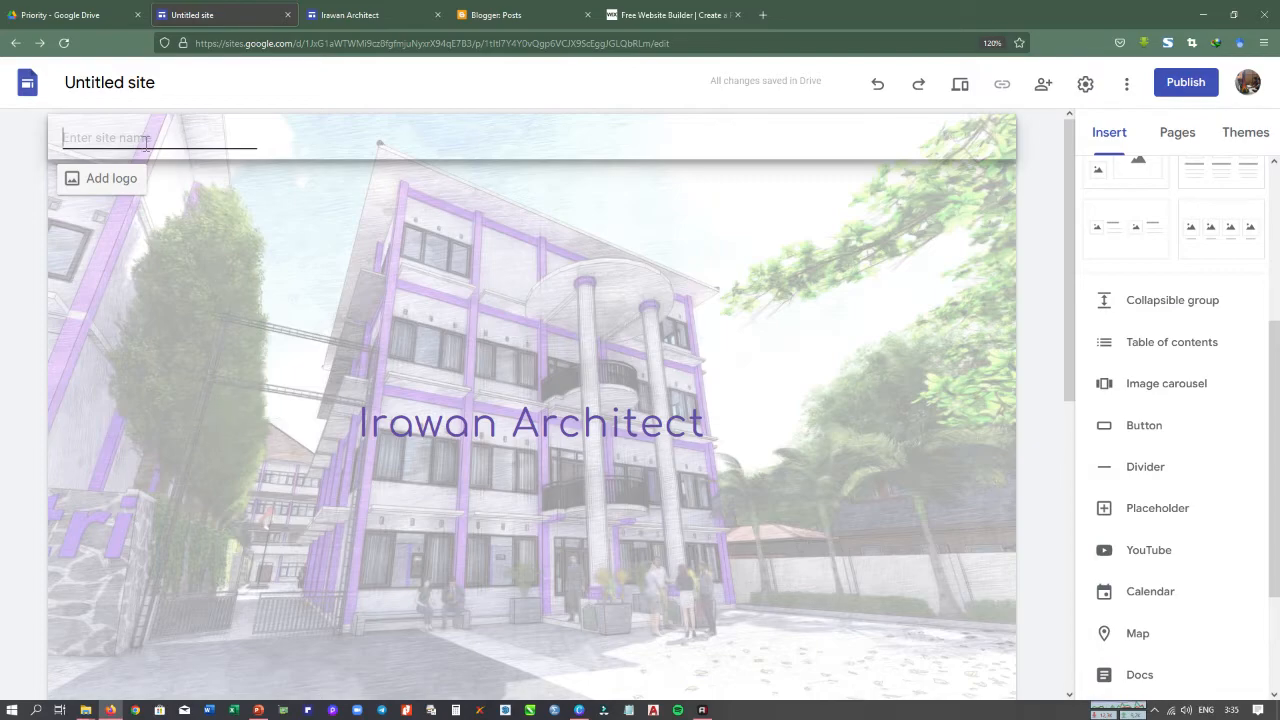
{"action": "type", "text": "Irawan Architect"}
{"action": "left_click", "coordinate": [274, 318]}
- Insert a button named "Home" with the link "Link" and move it between the header image and the logo
{"action": "scroll", "coordinate": [320, 357], "scroll_direction": "down", "scroll_amount": 5}
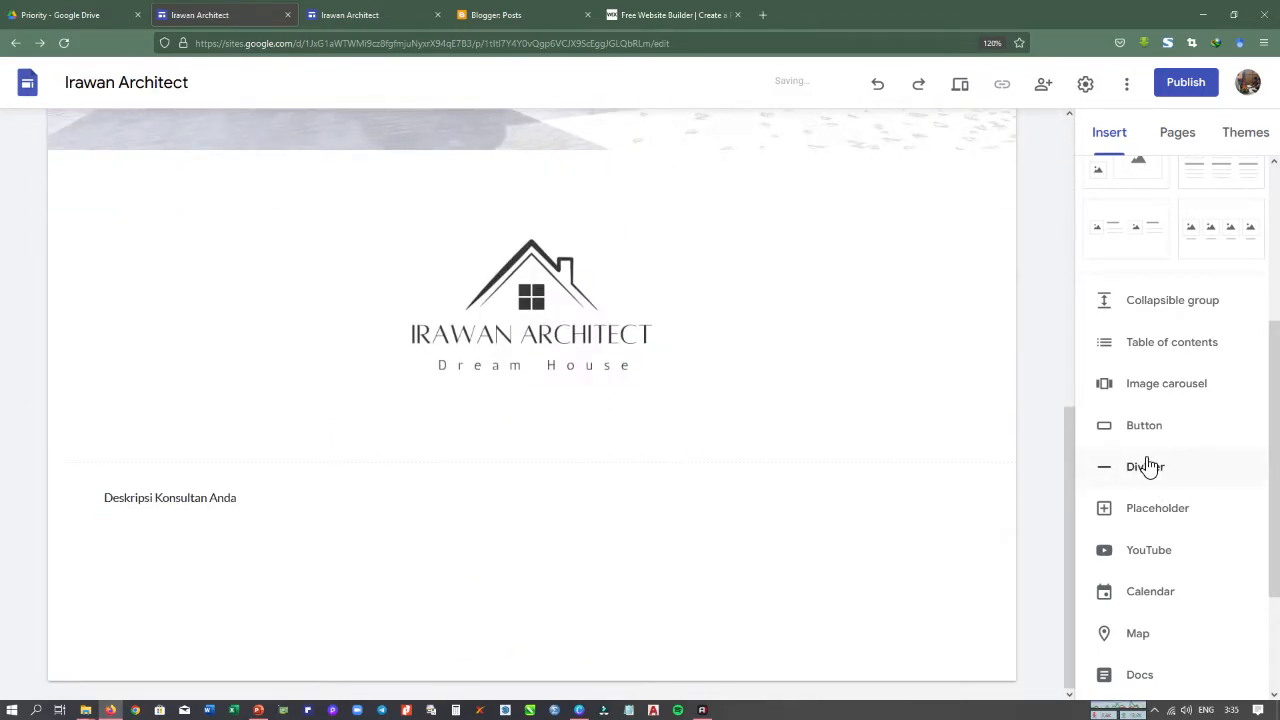
{"action": "left_click", "coordinate": [1145, 425]}
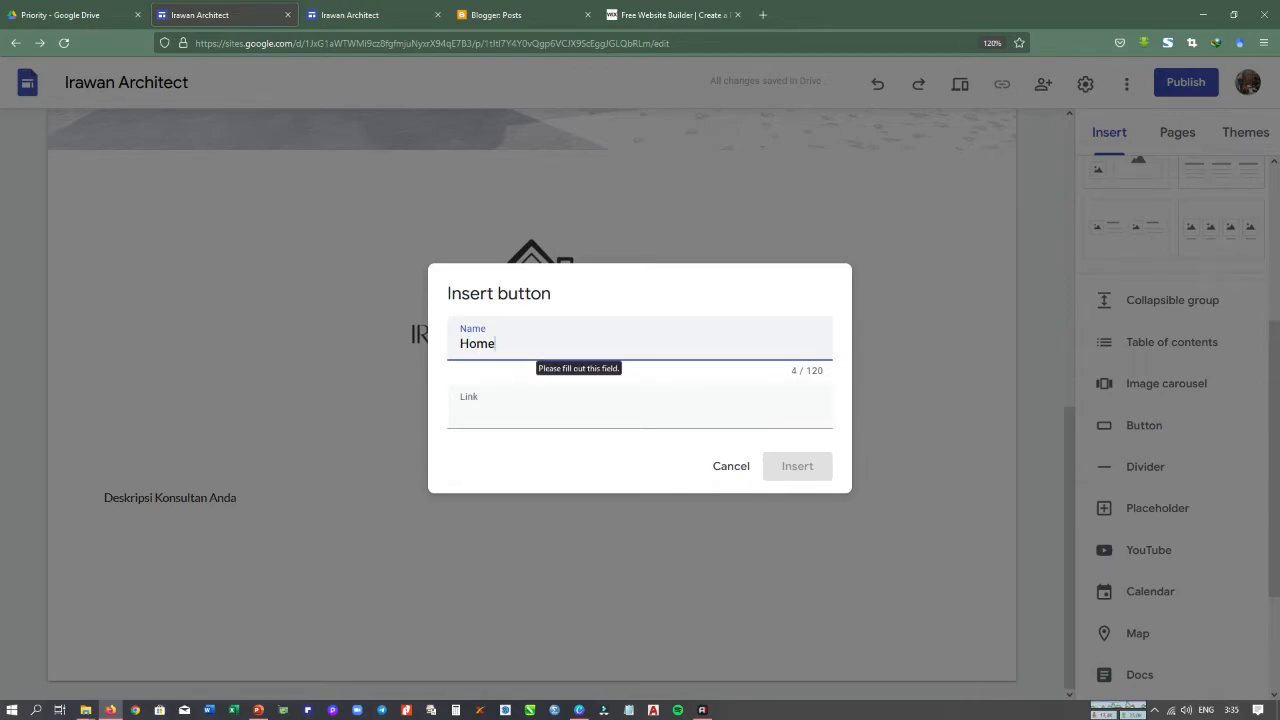
{"action": "left_click", "coordinate": [554, 416]}
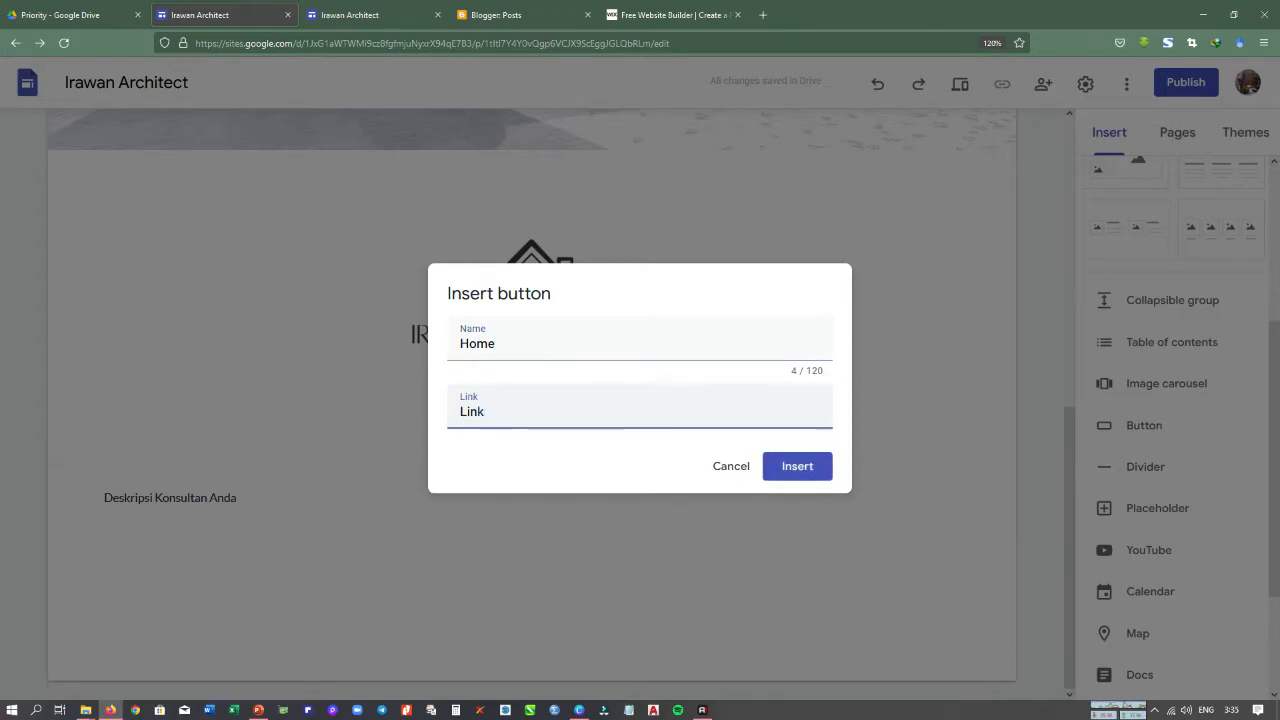
{"action": "left_click", "coordinate": [820, 470]}
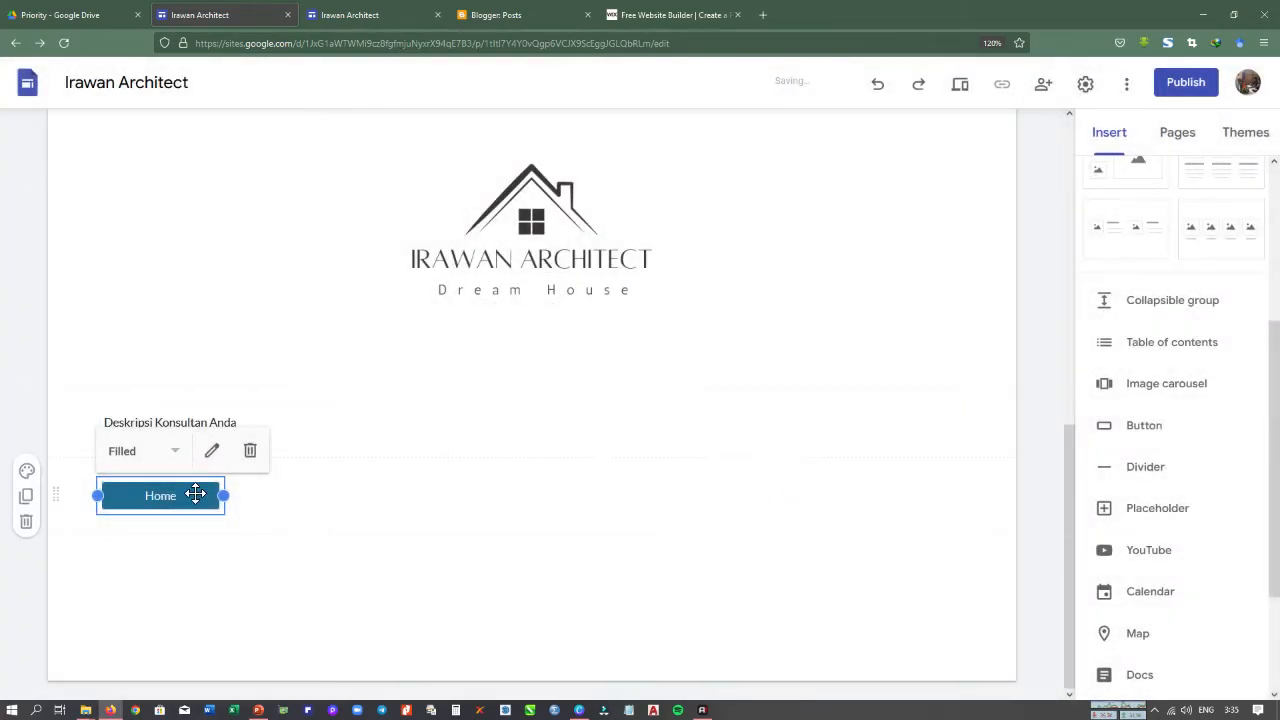
{"action": "scroll", "coordinate": [175, 530], "scroll_direction": "up", "scroll_amount": 2}
{"action": "left_click_drag", "start_coordinate": [181, 679], "coordinate": [174, 183]}
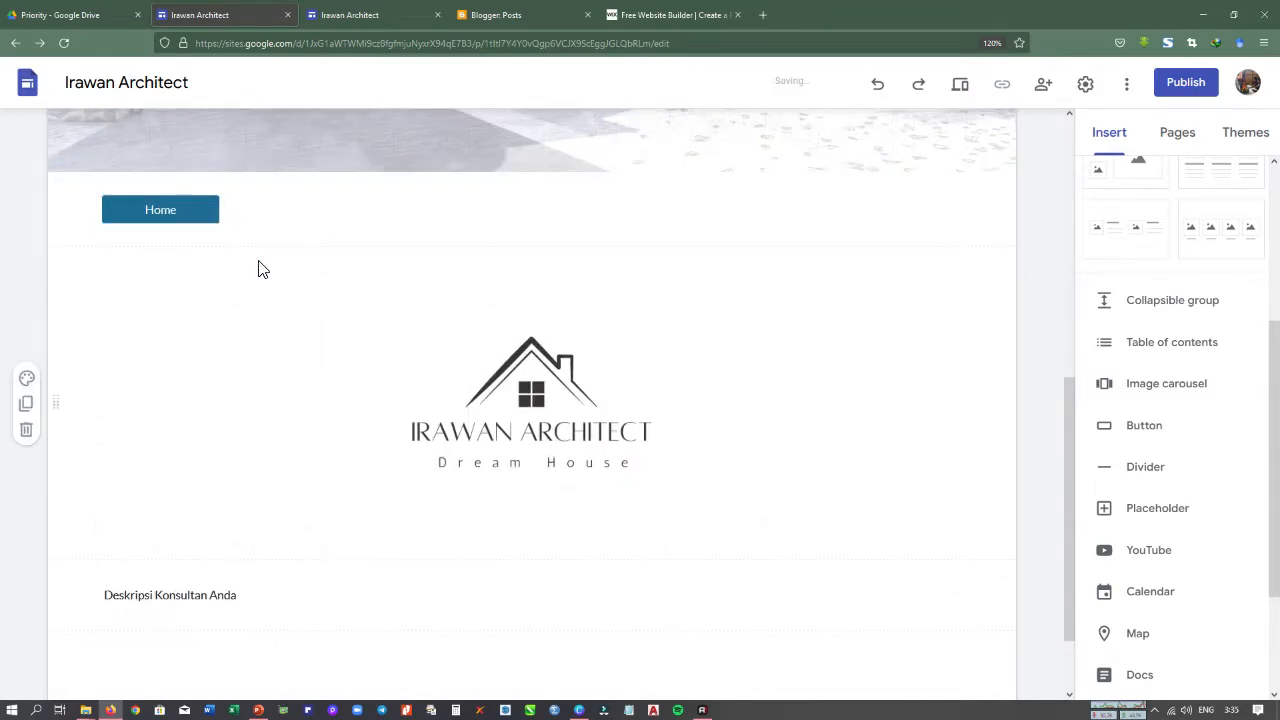
- Duplicate the Home button's section and place the copied button beside the original in the same row
{"action": "scroll", "coordinate": [230, 300], "scroll_direction": "up", "scroll_amount": 1}
{"action": "left_click", "coordinate": [187, 303]}
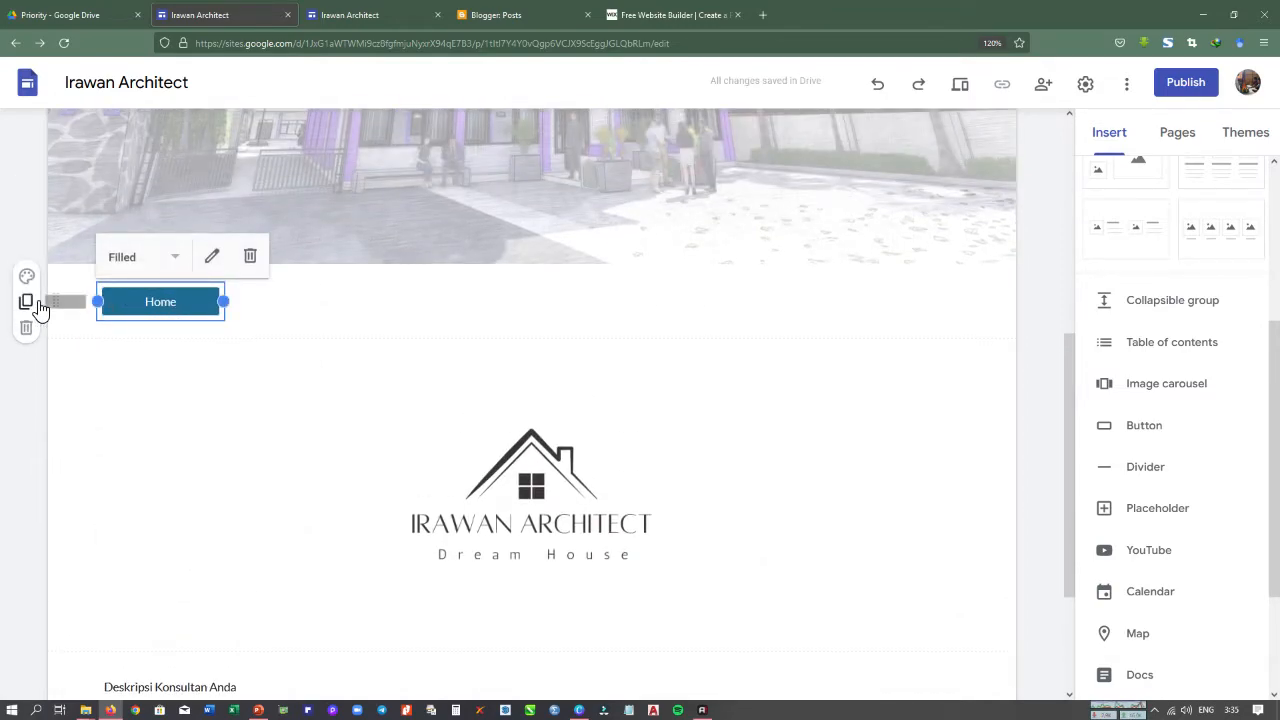
{"action": "left_click", "coordinate": [27, 304]}
{"action": "scroll", "coordinate": [254, 343], "scroll_direction": "up", "scroll_amount": 1}
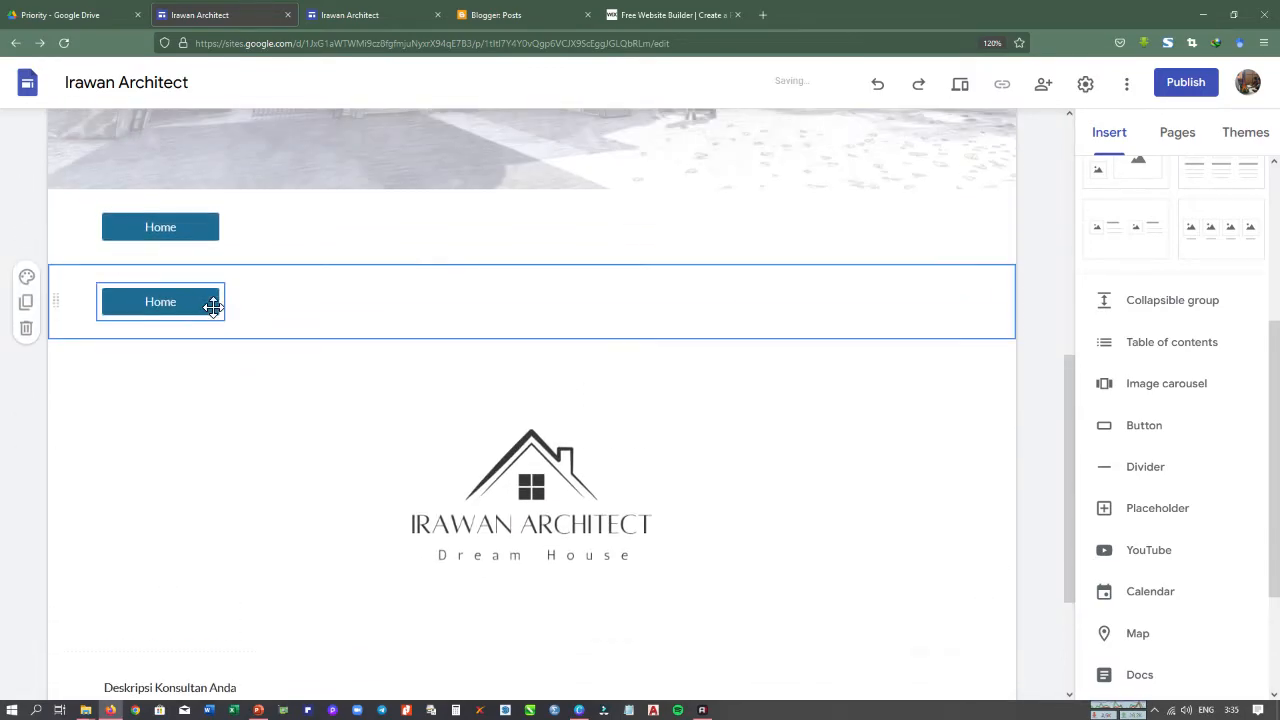
{"action": "left_click_drag", "start_coordinate": [137, 309], "coordinate": [344, 230]}
- Rename the copied Home button as "Portofolio"
{"action": "double_click", "coordinate": [313, 227]}
{"action": "left_click_drag", "start_coordinate": [514, 331], "coordinate": [433, 348]}
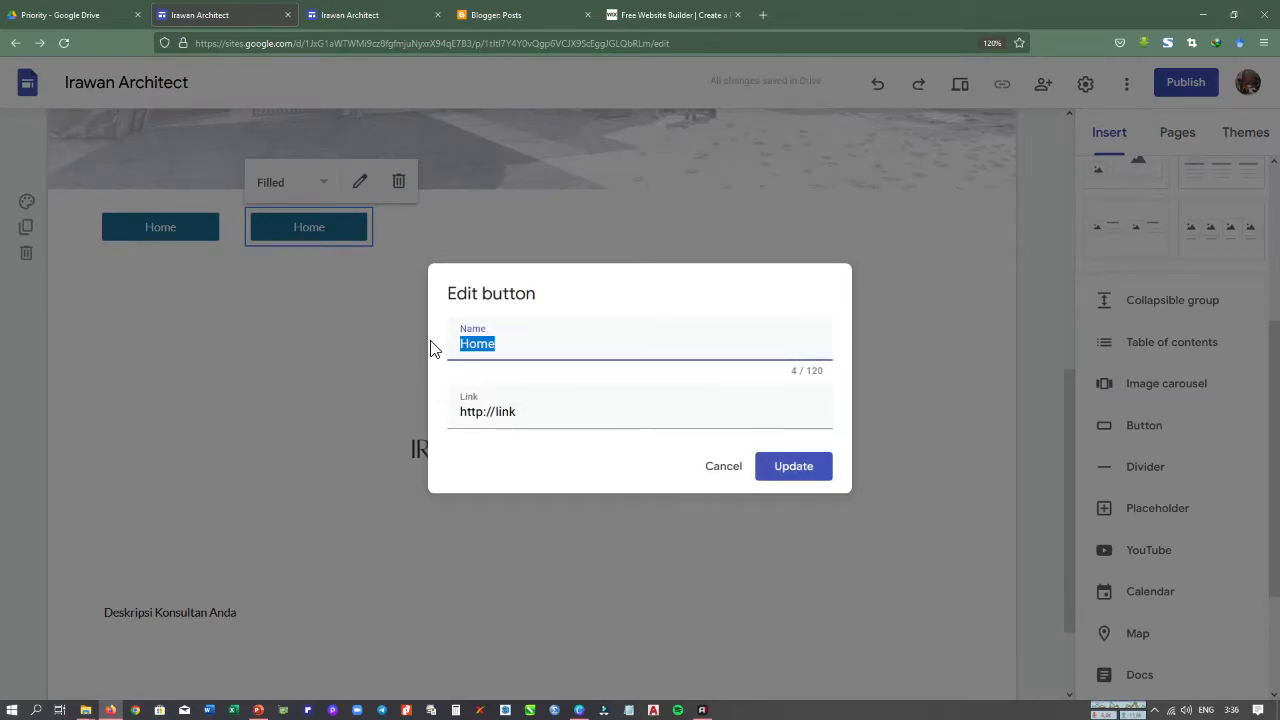
{"action": "type", "text": "Portofolio"}
{"action": "left_click", "coordinate": [789, 470]}
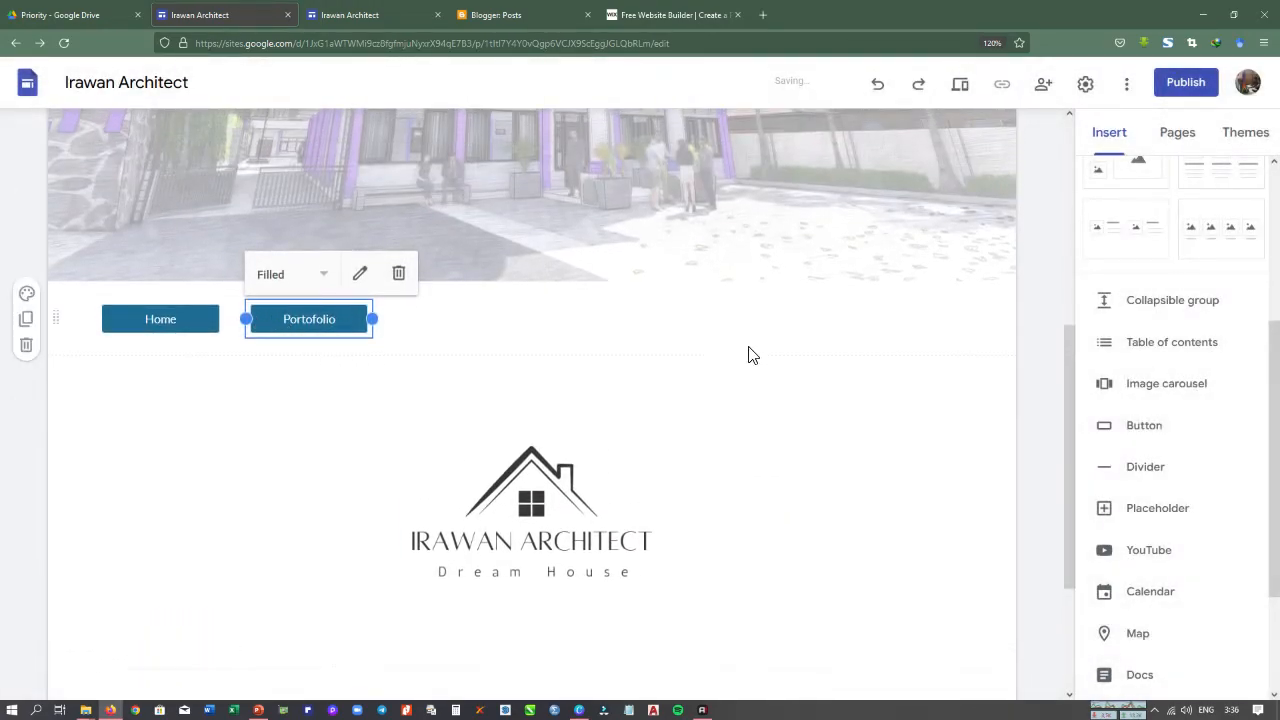
- Add a new page named "Portofolio" to the site
{"action": "left_click", "coordinate": [1176, 141]}
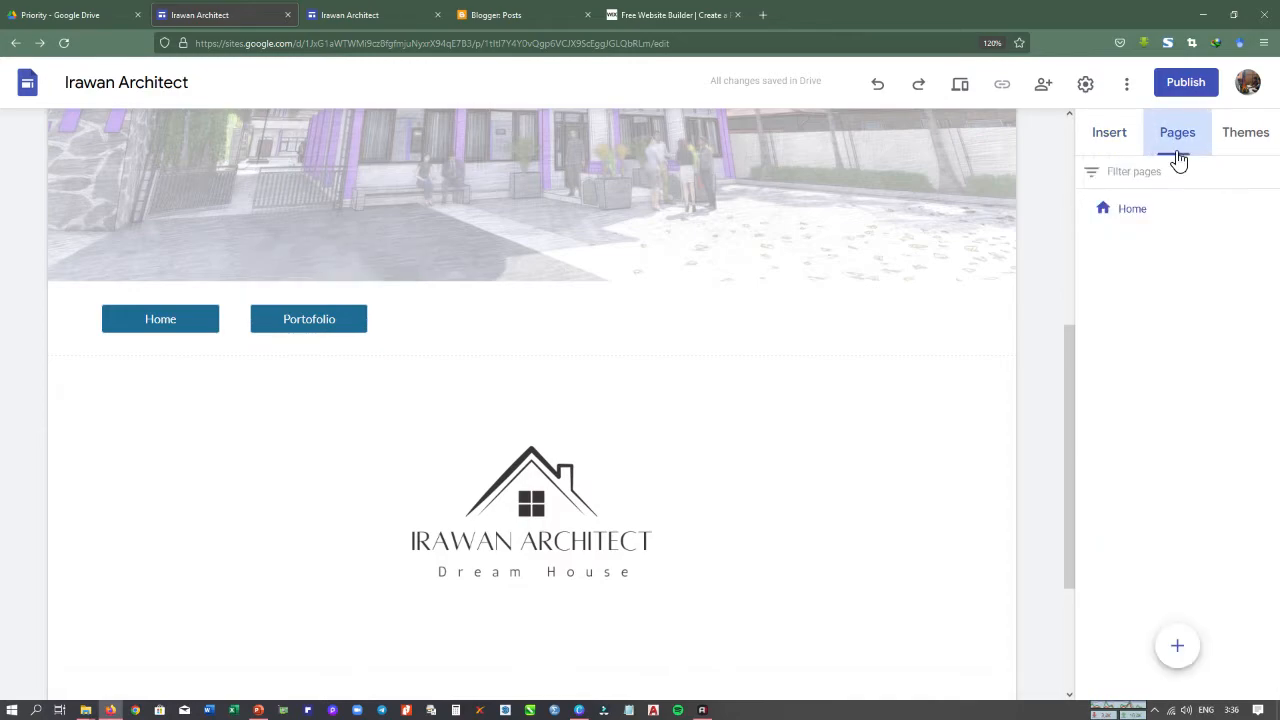
{"action": "mouse_move", "coordinate": [1188, 650]}
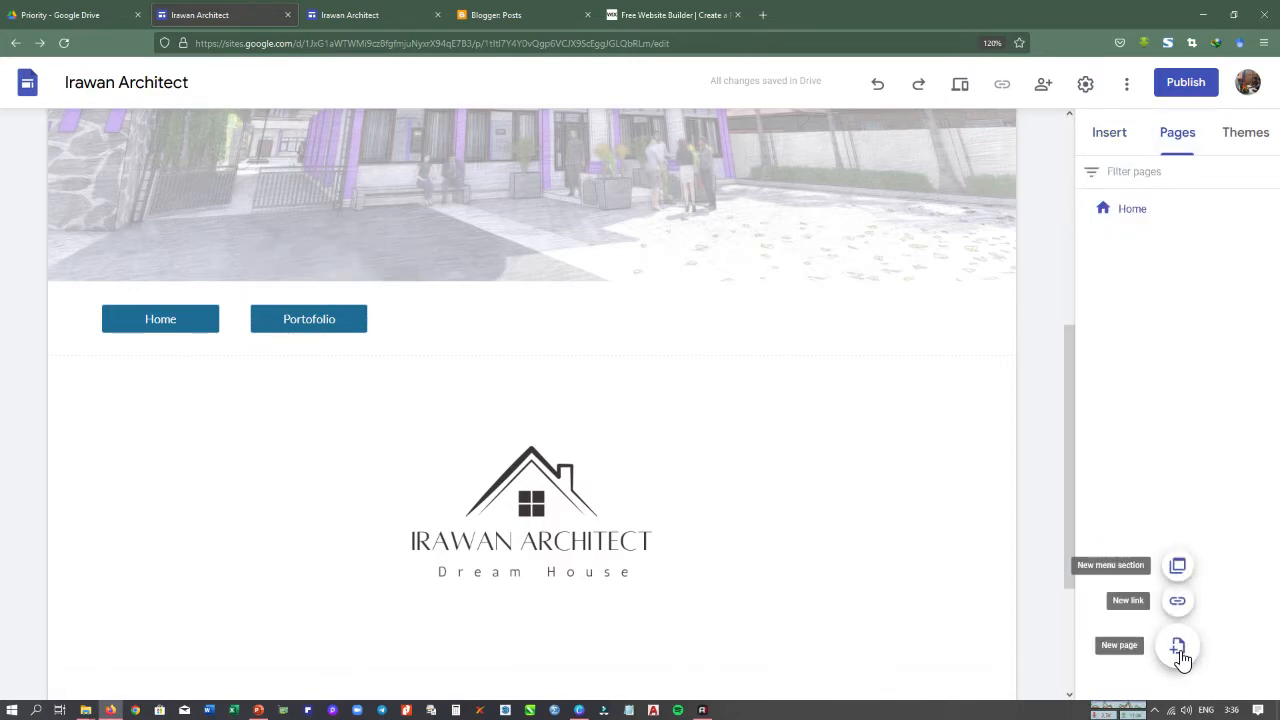
{"action": "left_click", "coordinate": [1178, 647]}
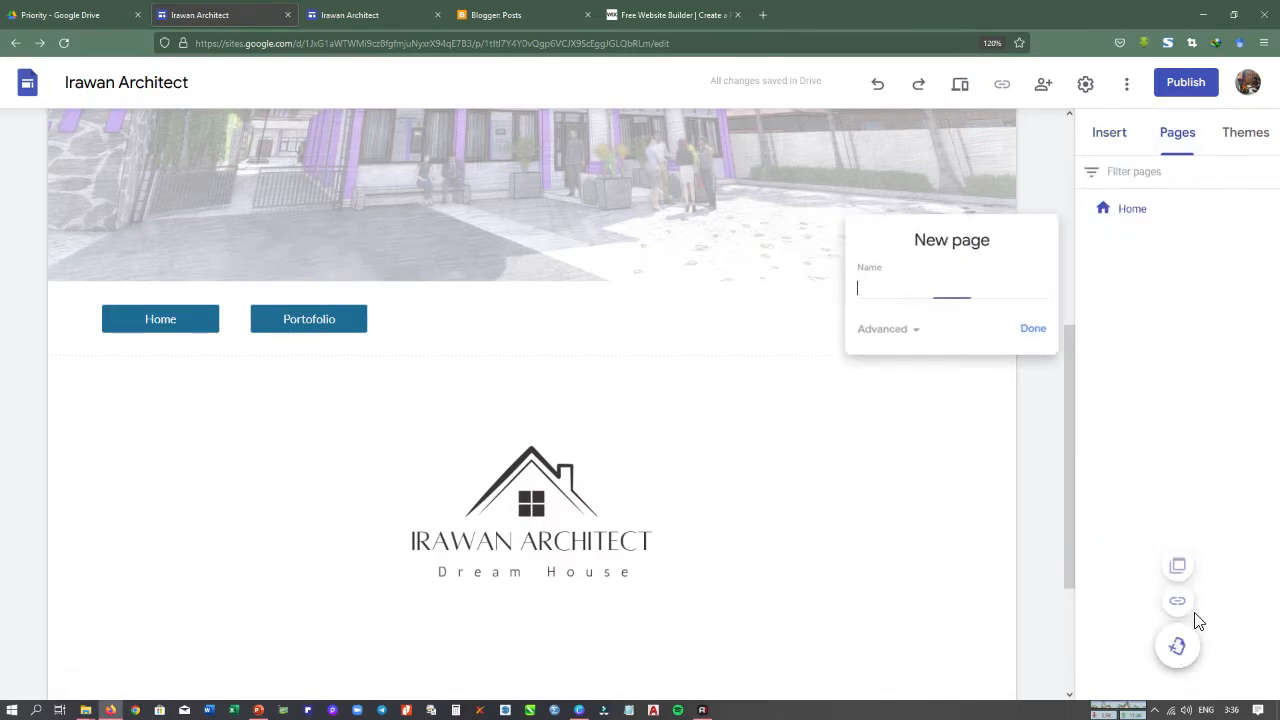
{"action": "left_click", "coordinate": [1042, 335]}
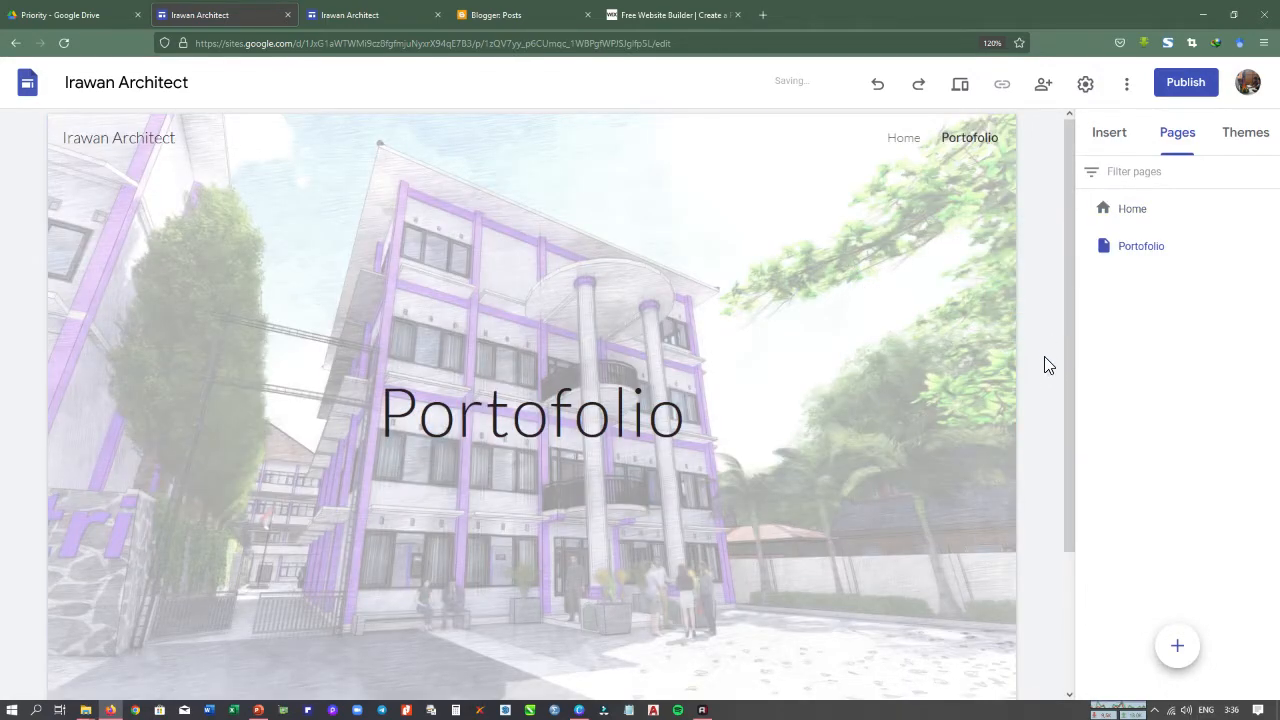
{"action": "scroll", "coordinate": [1040, 383], "scroll_direction": "down", "scroll_amount": 1}
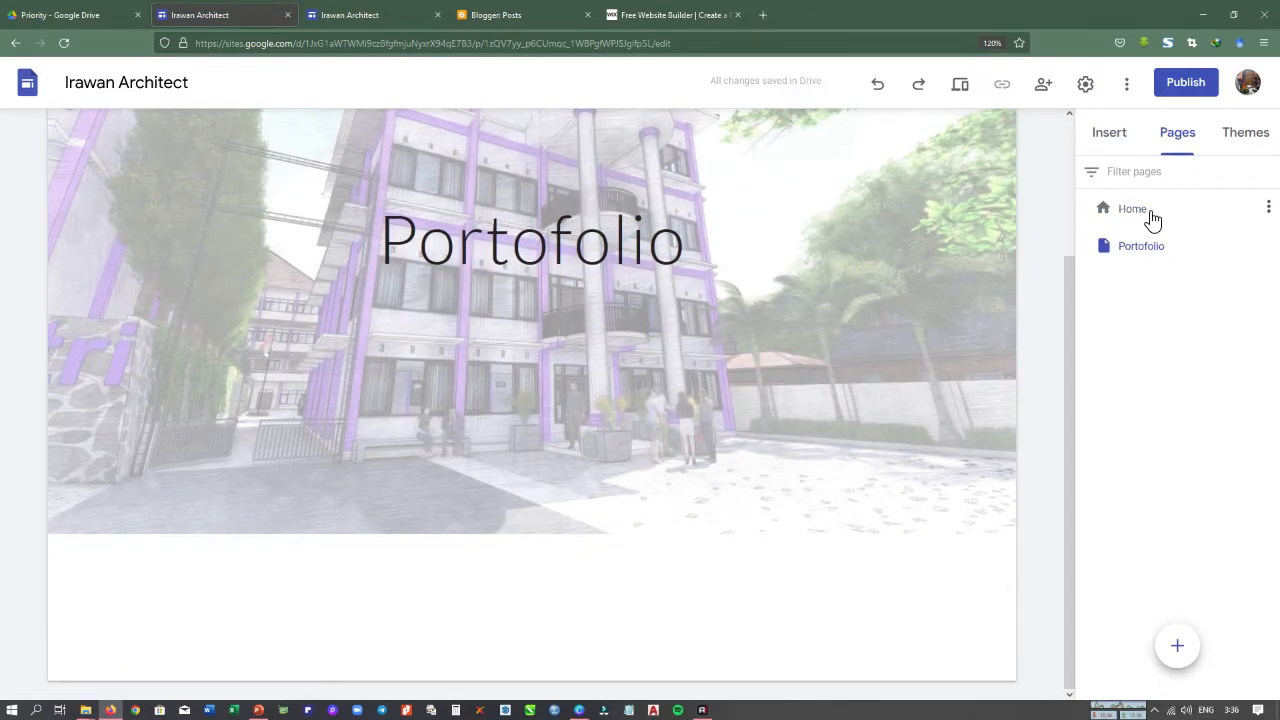
- Return to the Home page and link its Portofolio button to the site's Portofolio page
{"action": "left_click", "coordinate": [1105, 213]}
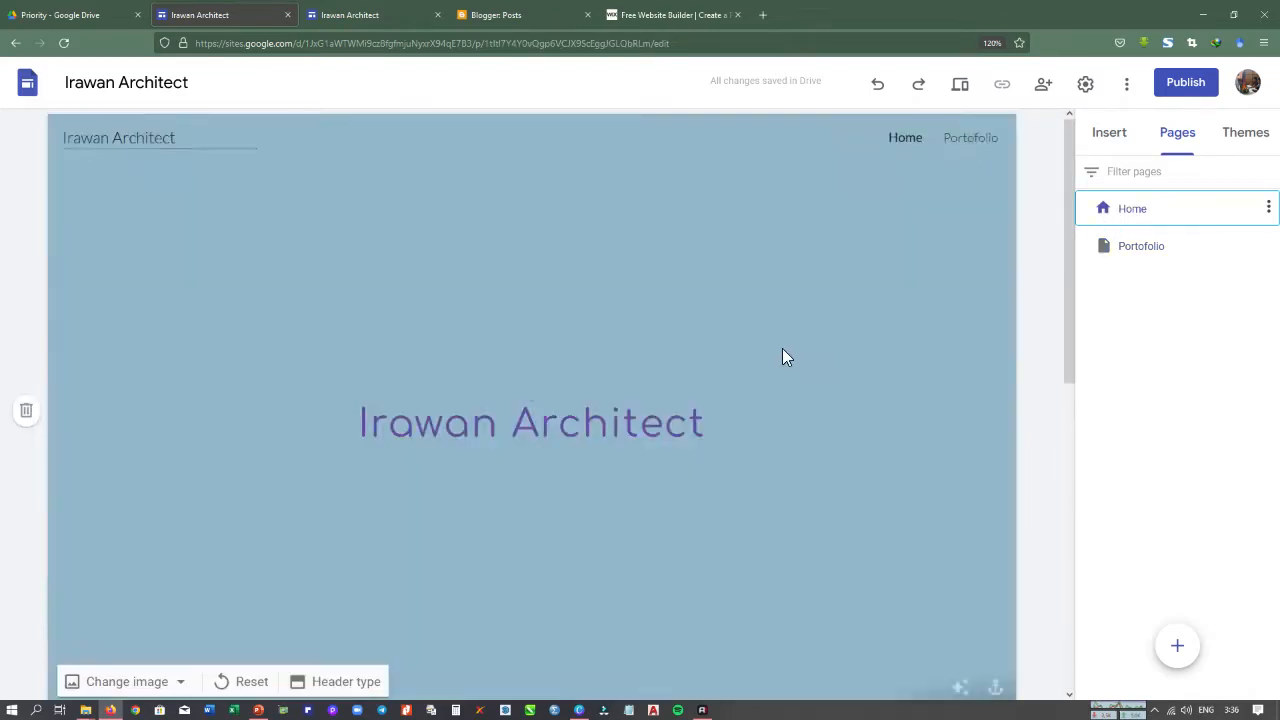
{"action": "scroll", "coordinate": [790, 400], "scroll_direction": "down", "scroll_amount": 3}
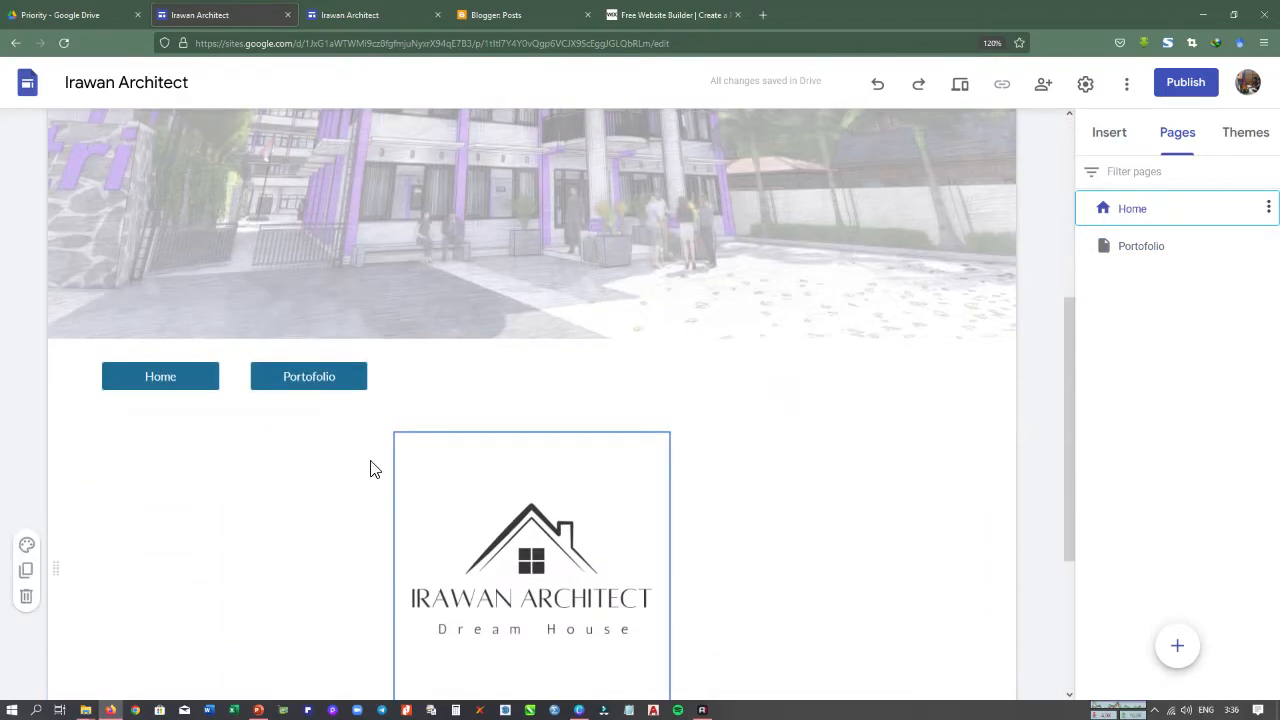
{"action": "double_click", "coordinate": [303, 378]}
{"action": "triple_click", "coordinate": [510, 412]}
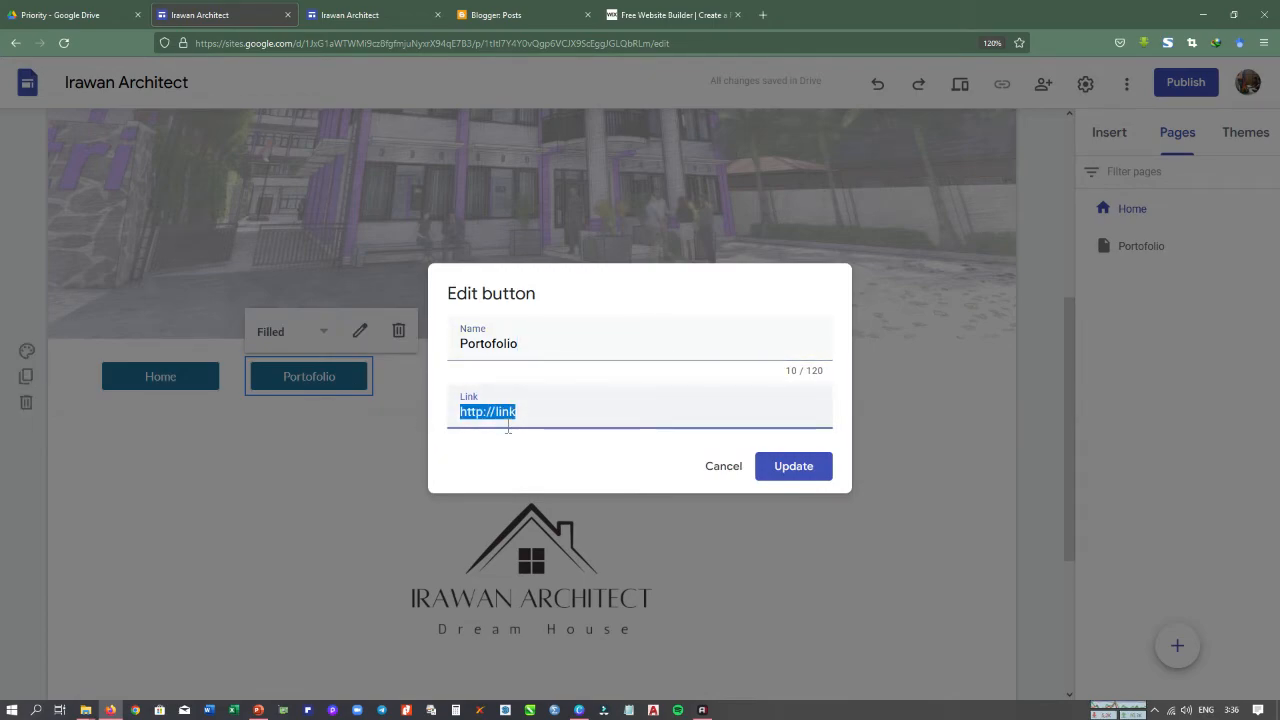
{"action": "type", "text": "po"}
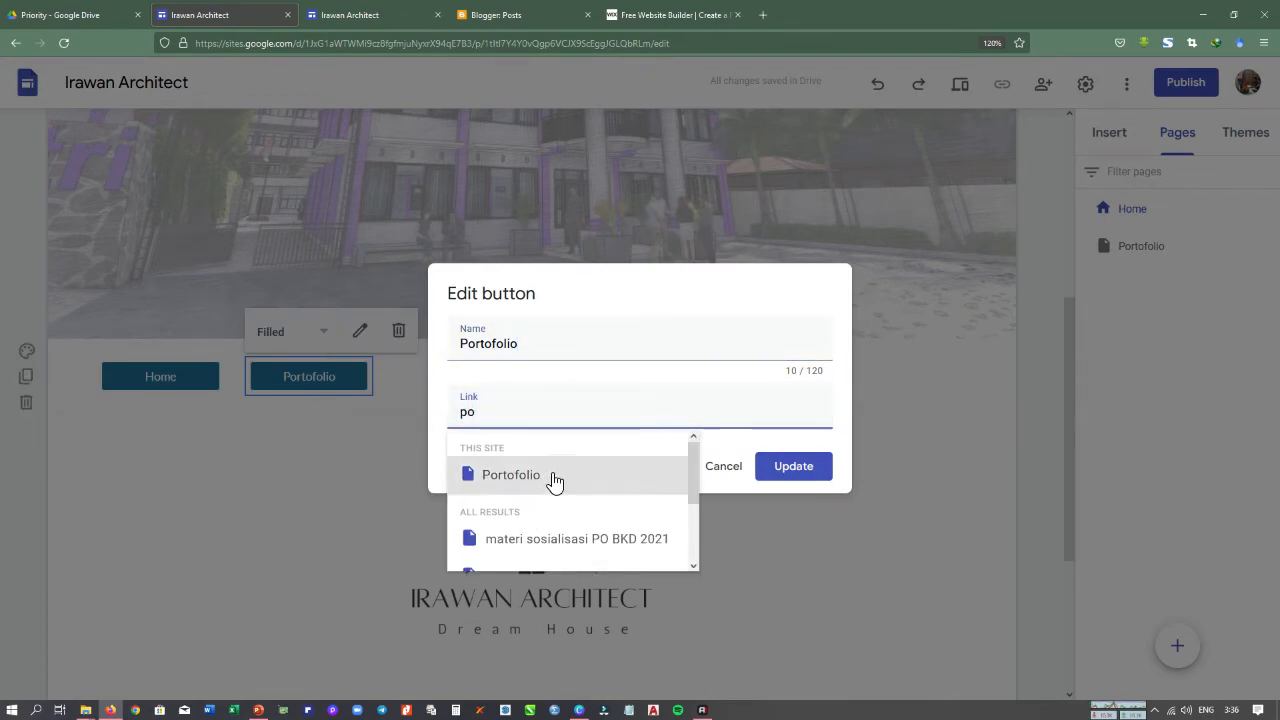
{"action": "left_click", "coordinate": [553, 484]}
{"action": "left_click", "coordinate": [806, 474]}
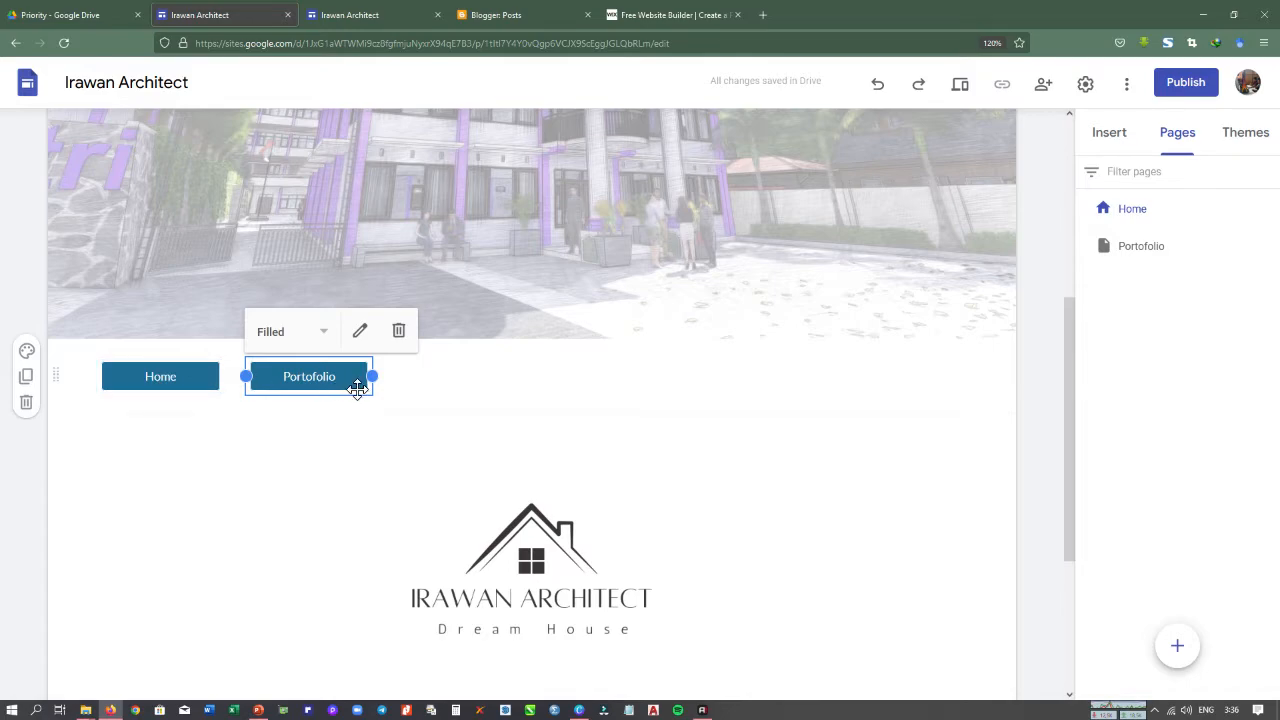
- Insert a placeholder on the Home page and move its section below the description text
{"action": "scroll", "coordinate": [186, 272], "scroll_direction": "up", "scroll_amount": 3}
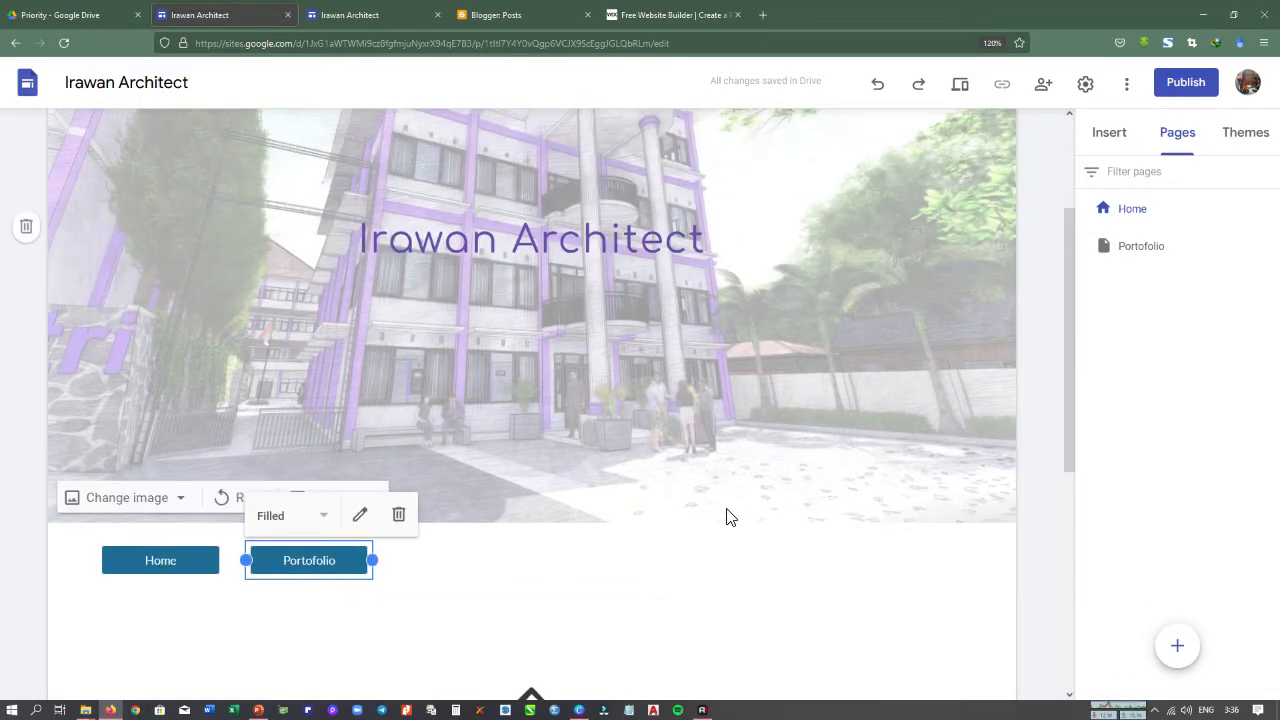
{"action": "scroll", "coordinate": [654, 489], "scroll_direction": "down", "scroll_amount": 6}
{"action": "scroll", "coordinate": [277, 530], "scroll_direction": "down", "scroll_amount": 2}
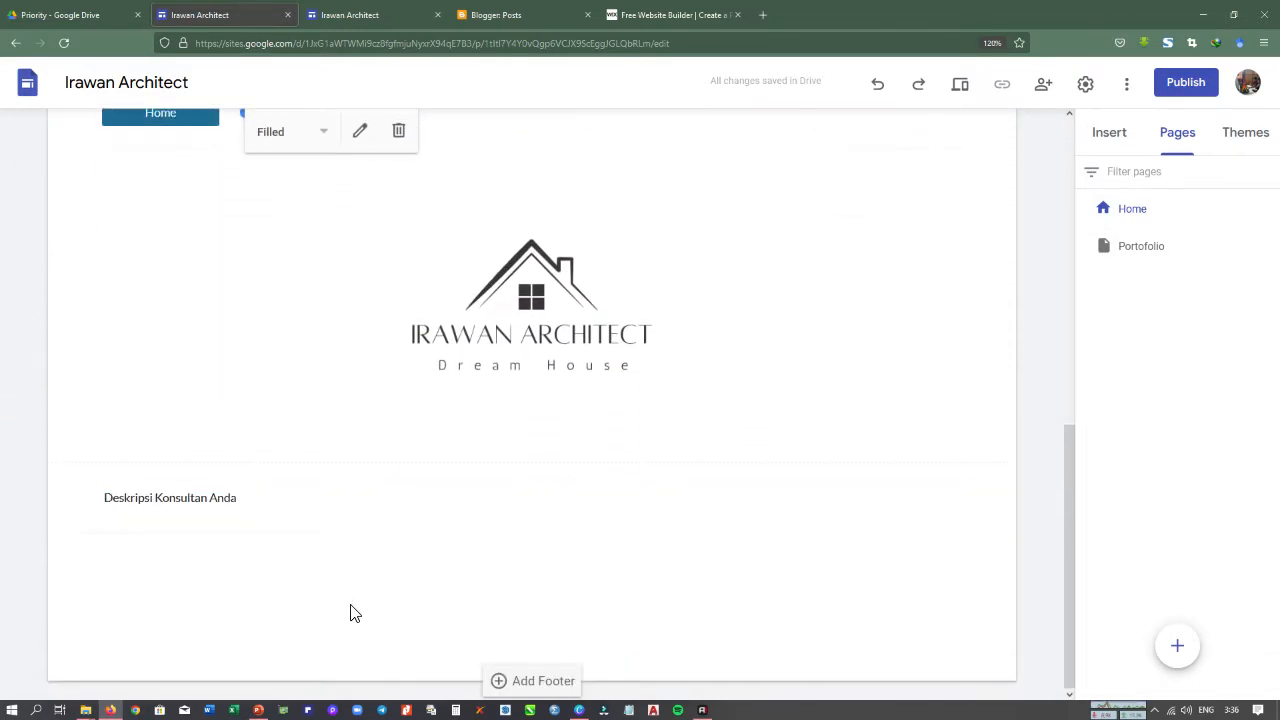
{"action": "left_click", "coordinate": [1112, 134]}
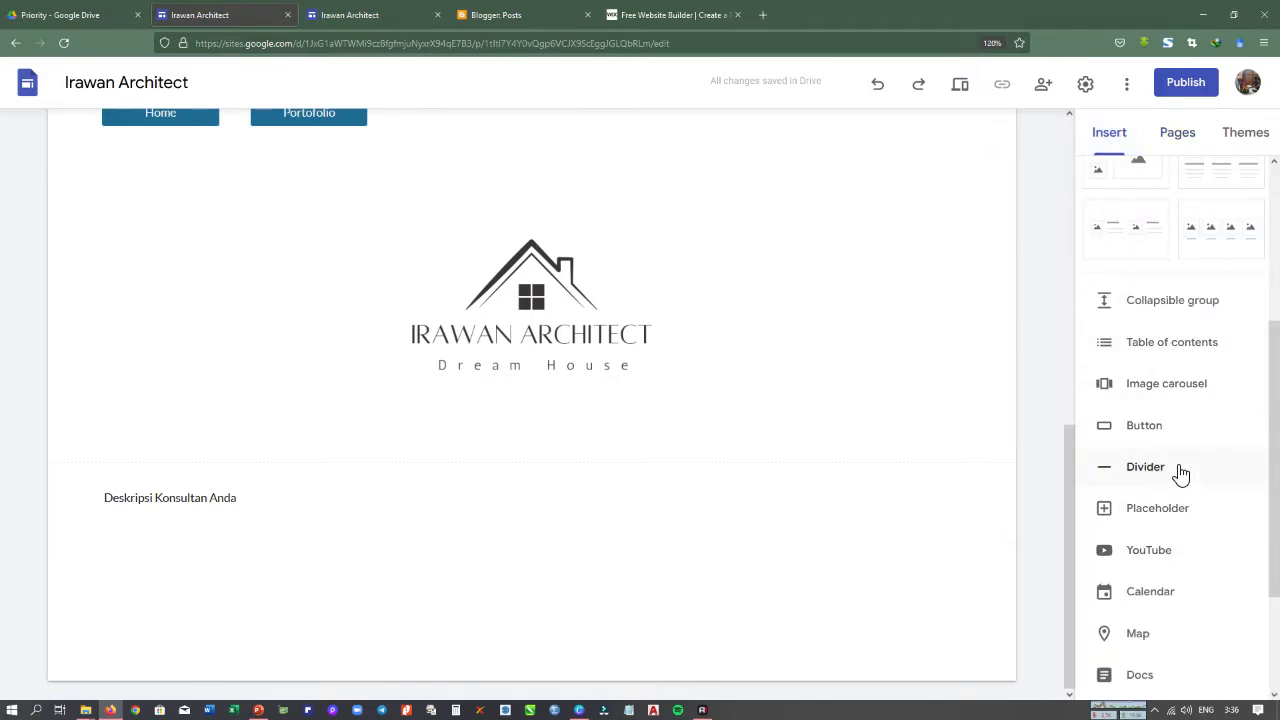
{"action": "left_click", "coordinate": [1184, 522]}
{"action": "scroll", "coordinate": [274, 314], "scroll_direction": "down", "scroll_amount": 2}
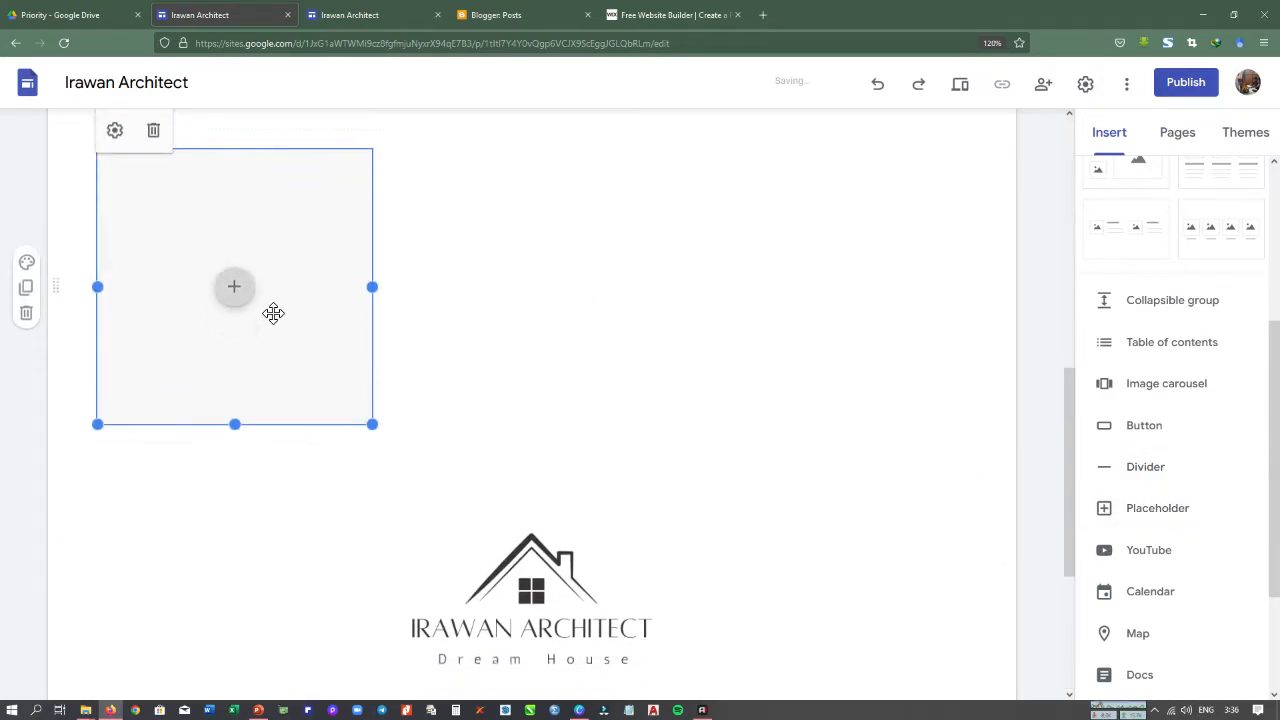
{"action": "left_click_drag", "start_coordinate": [54, 144], "coordinate": [60, 565]}
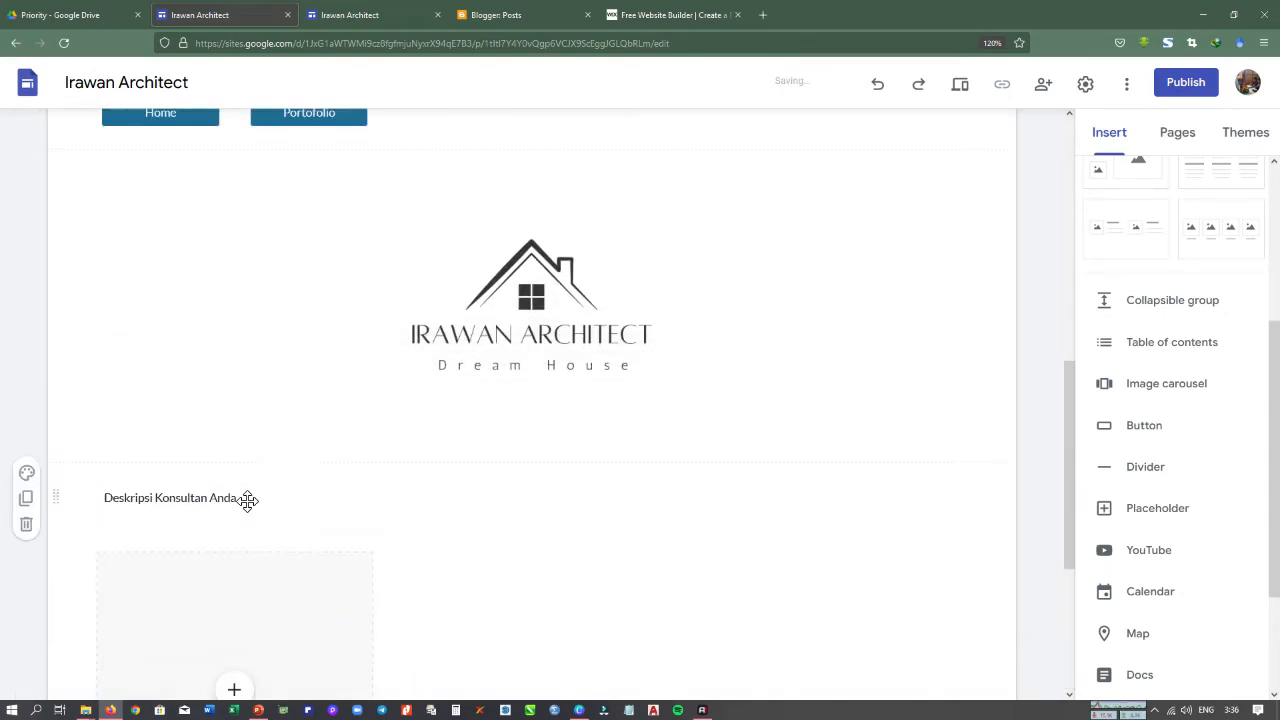
- Start an image upload for the placeholder below the description and browse to project folder 30 inside !!!PROJECT on the WORK (E:) drive
{"action": "scroll", "coordinate": [255, 500], "scroll_direction": "down", "scroll_amount": 3}
{"action": "left_click", "coordinate": [234, 380]}
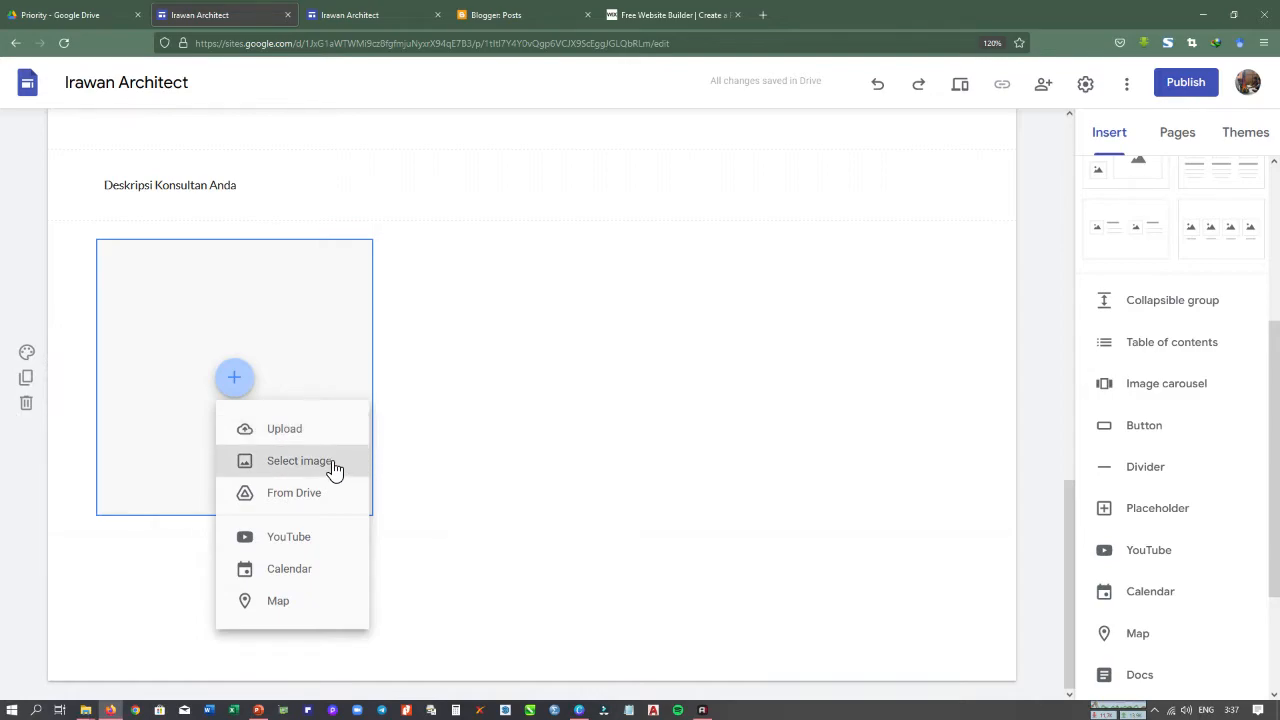
{"action": "left_click", "coordinate": [306, 432]}
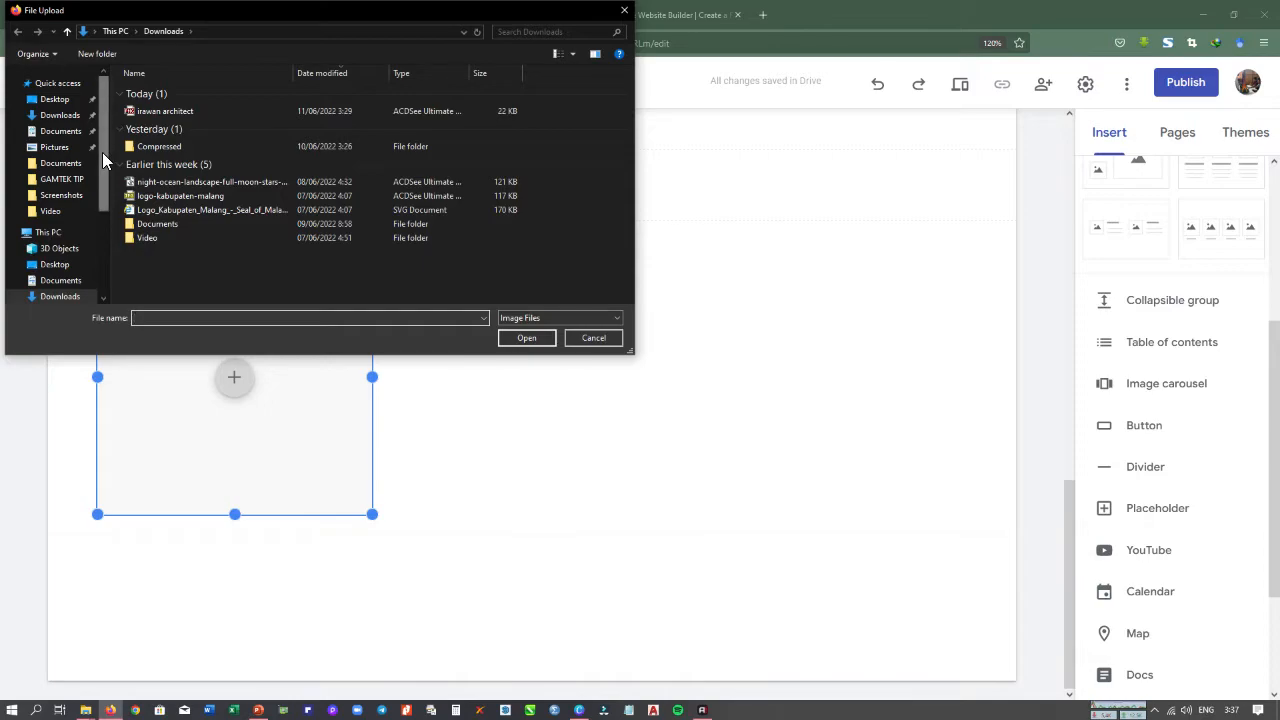
{"action": "left_click_drag", "start_coordinate": [103, 176], "coordinate": [108, 258]}
{"action": "left_click", "coordinate": [55, 238]}
{"action": "double_click", "coordinate": [166, 127]}
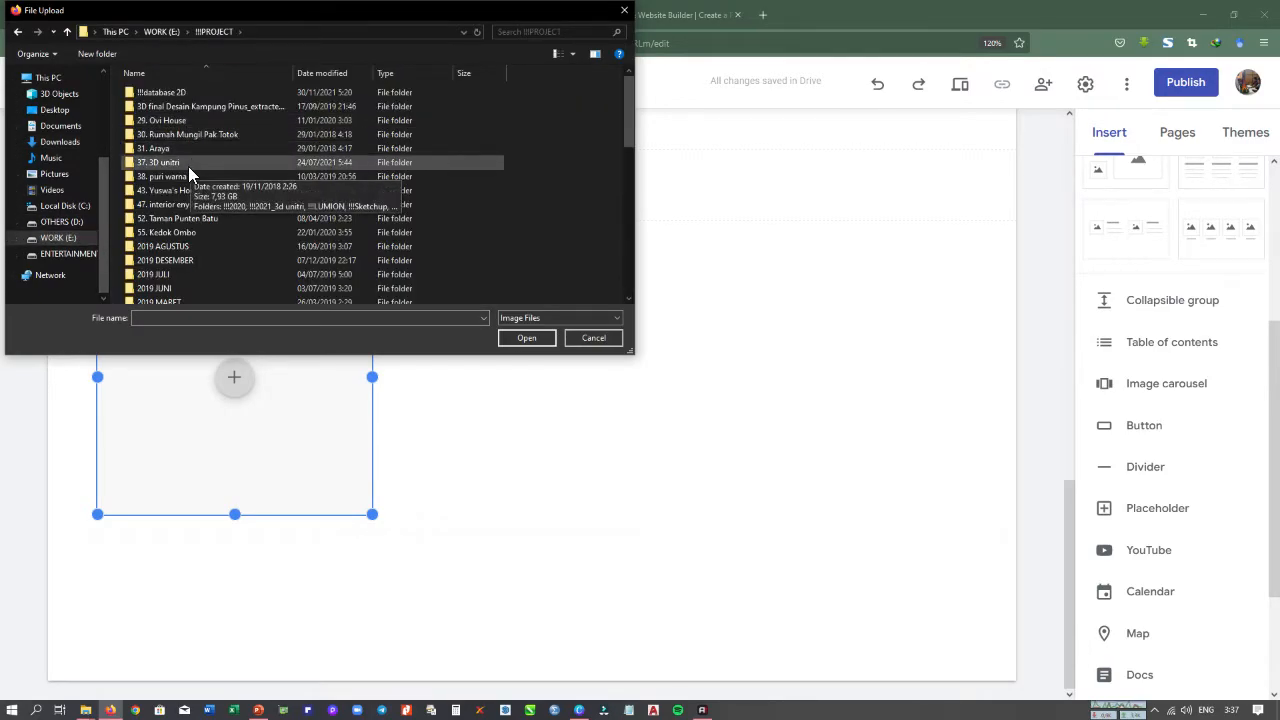
{"action": "left_click", "coordinate": [188, 134]}
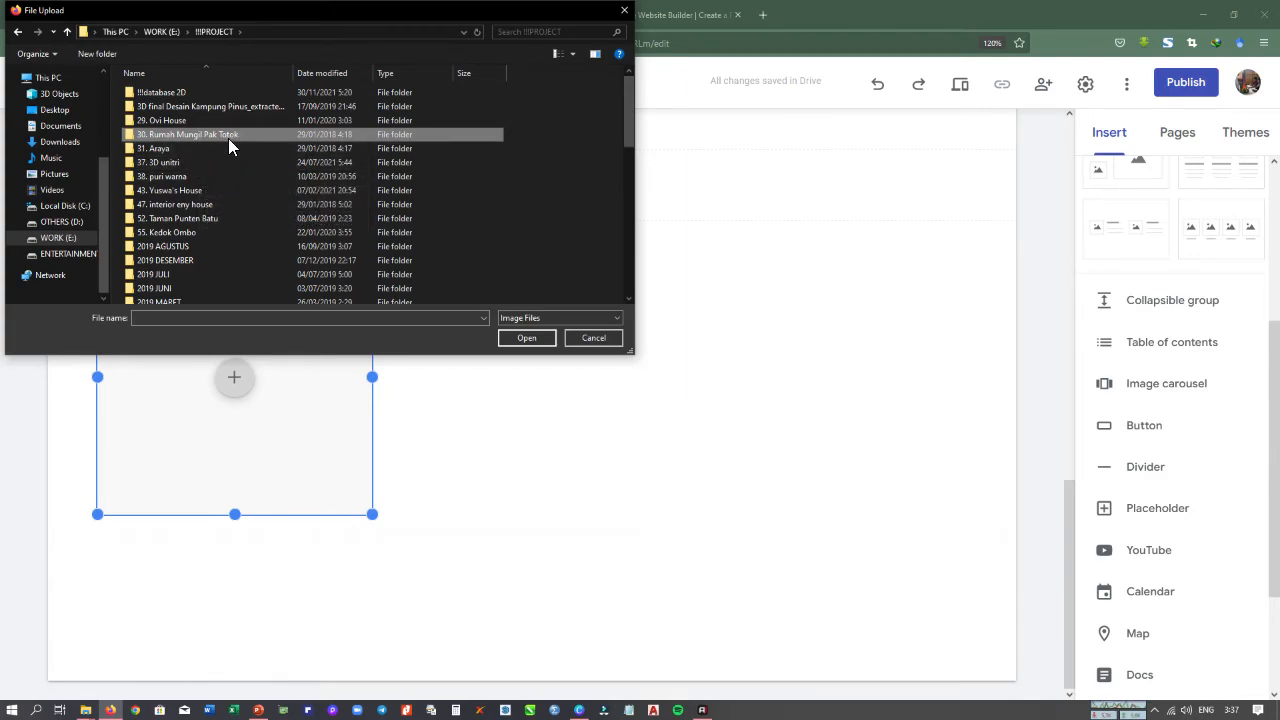
{"action": "double_click", "coordinate": [228, 134]}
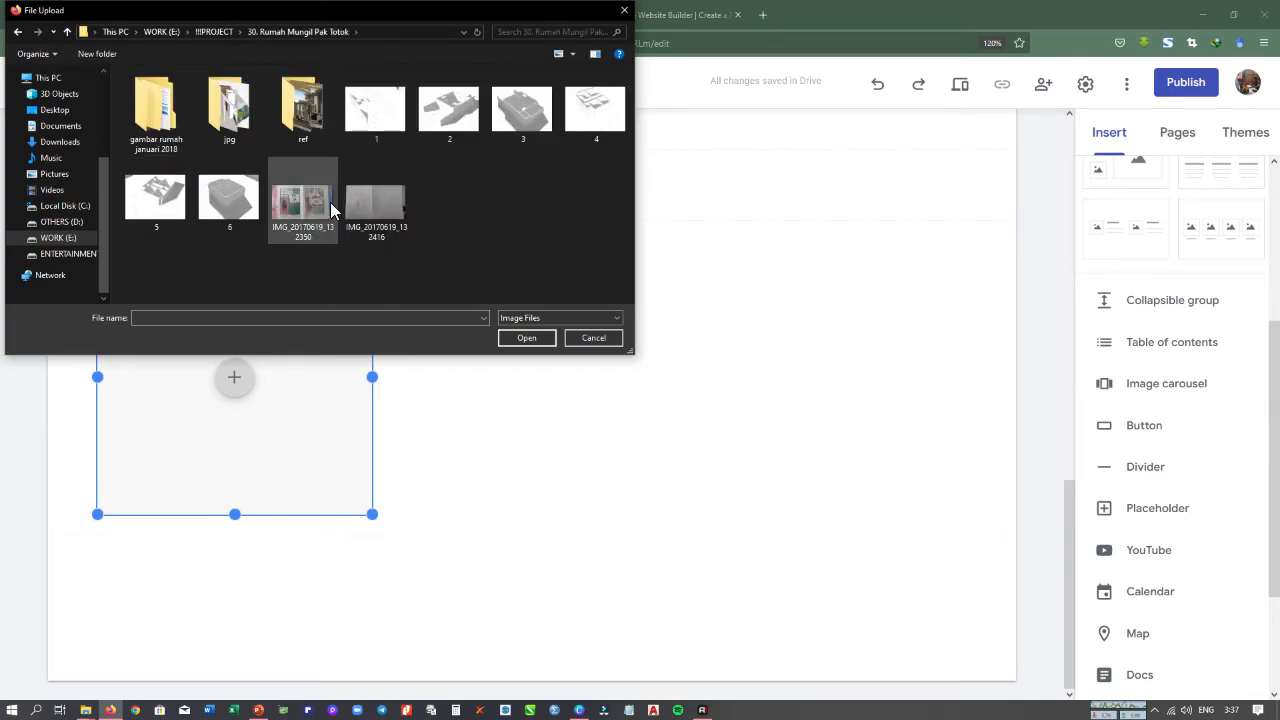
- Check the ref and jpg subfolders of the project for a suitable image
{"action": "double_click", "coordinate": [303, 124]}
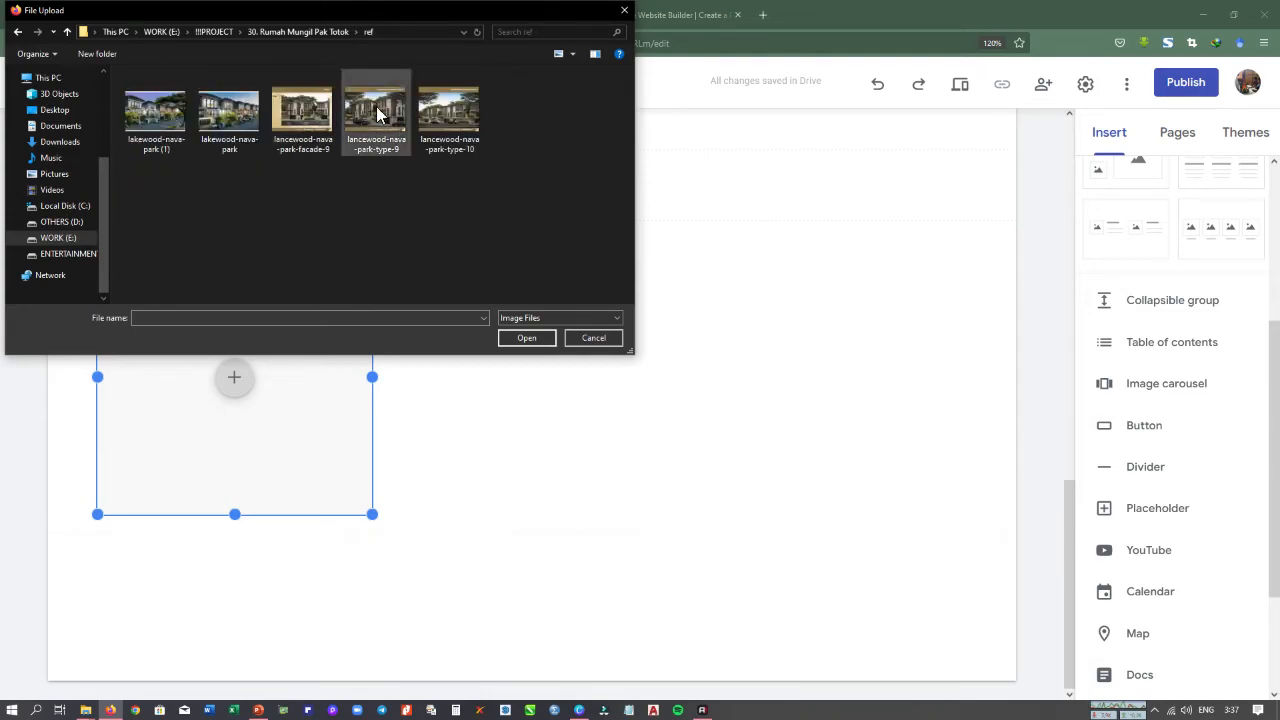
{"action": "left_click", "coordinate": [326, 34]}
{"action": "double_click", "coordinate": [230, 112]}
{"action": "left_click", "coordinate": [300, 32]}
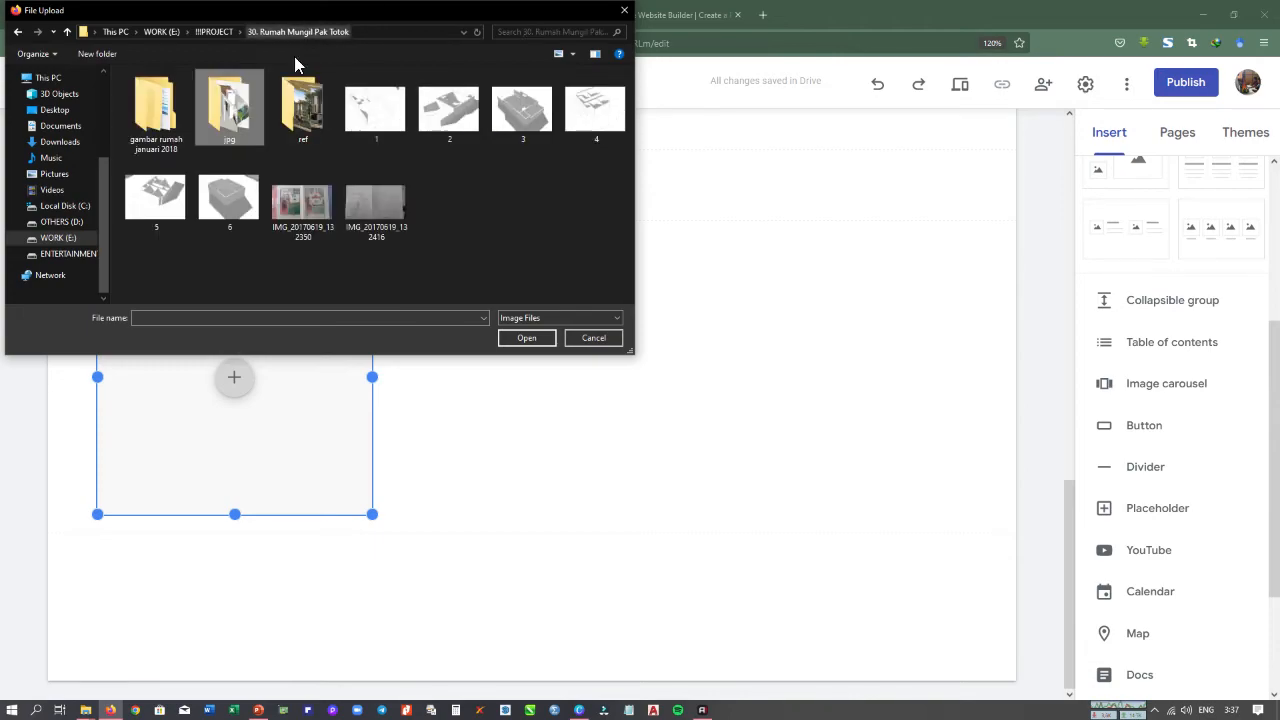
- Upload image 4 from the project's gambar rumah januari 2018 > modelling > render folder into the placeholder
{"action": "double_click", "coordinate": [172, 100]}
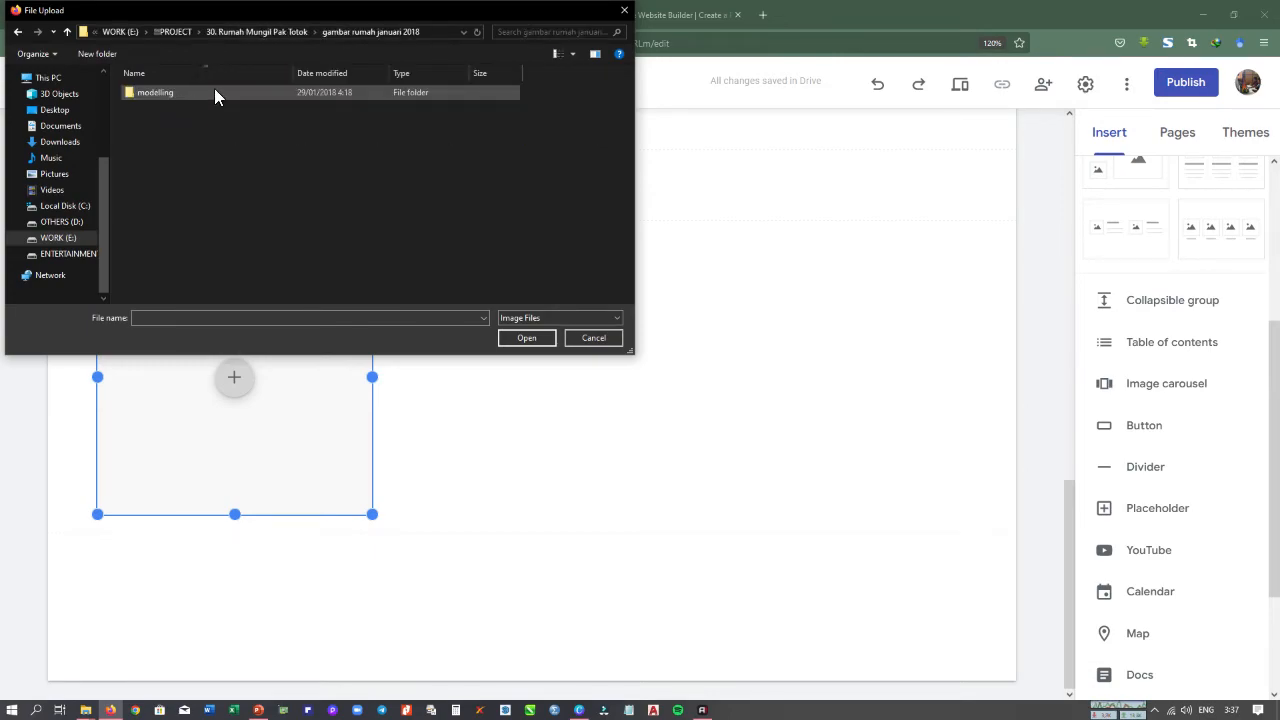
{"action": "double_click", "coordinate": [222, 90]}
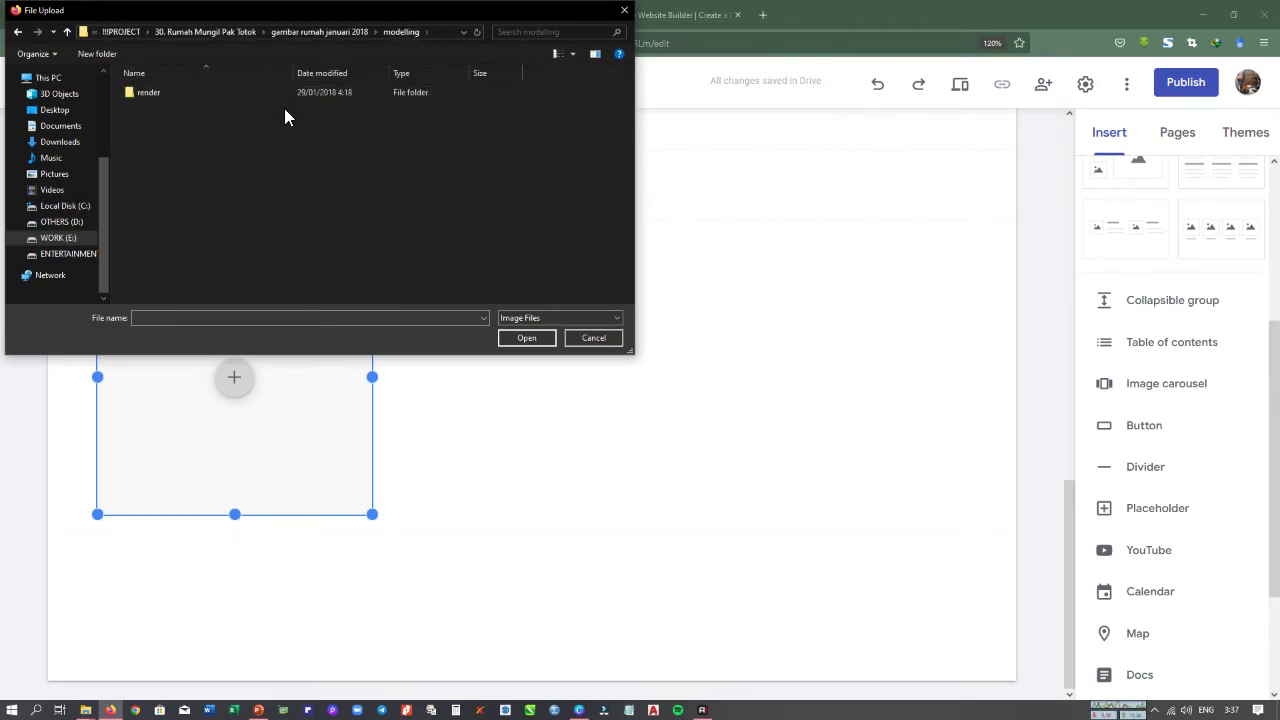
{"action": "double_click", "coordinate": [244, 94]}
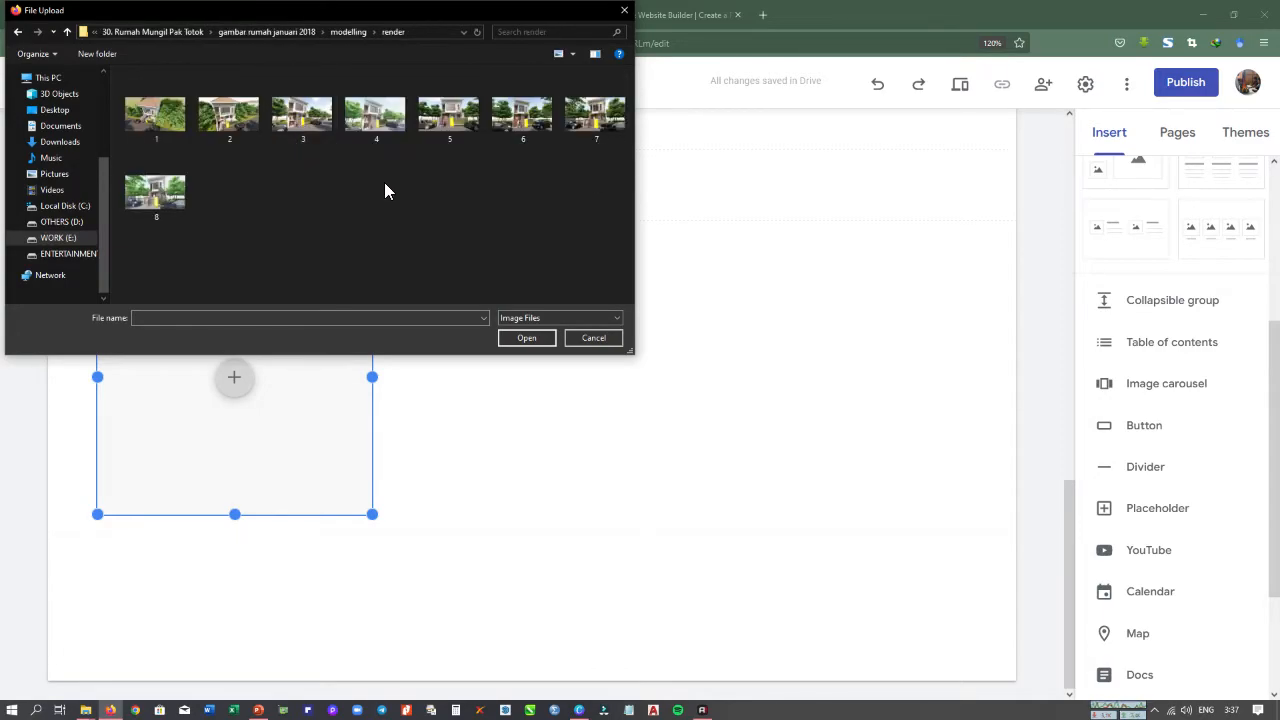
{"action": "left_click", "coordinate": [372, 118]}
{"action": "left_click", "coordinate": [518, 340]}
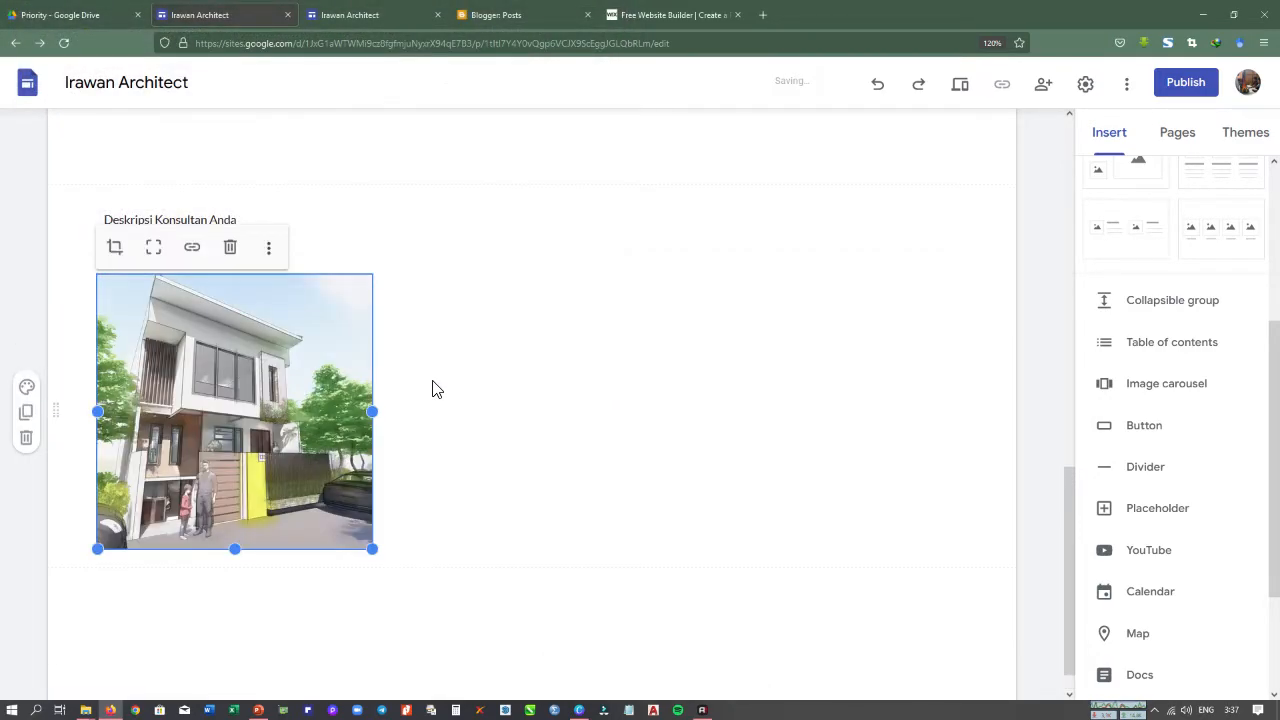
{"action": "left_click", "coordinate": [432, 437]}
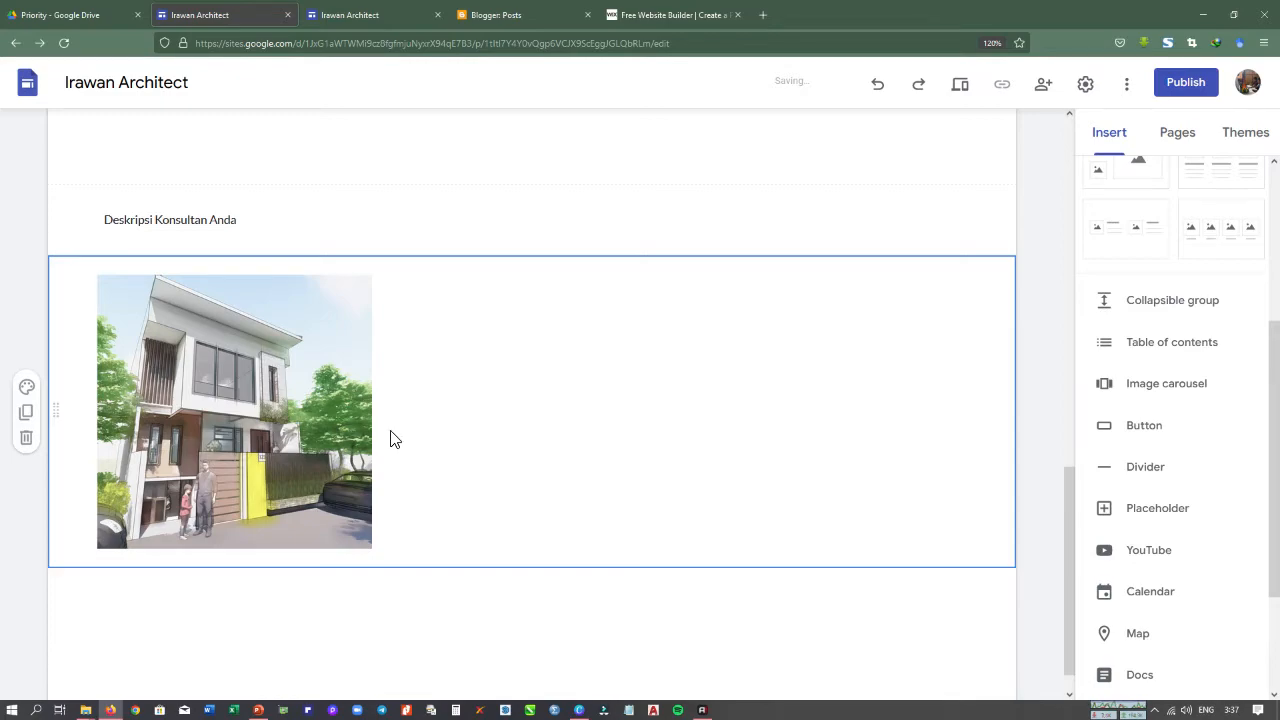
- Insert a second placeholder and move it beside the house image in the same section
{"action": "left_click", "coordinate": [1148, 512]}
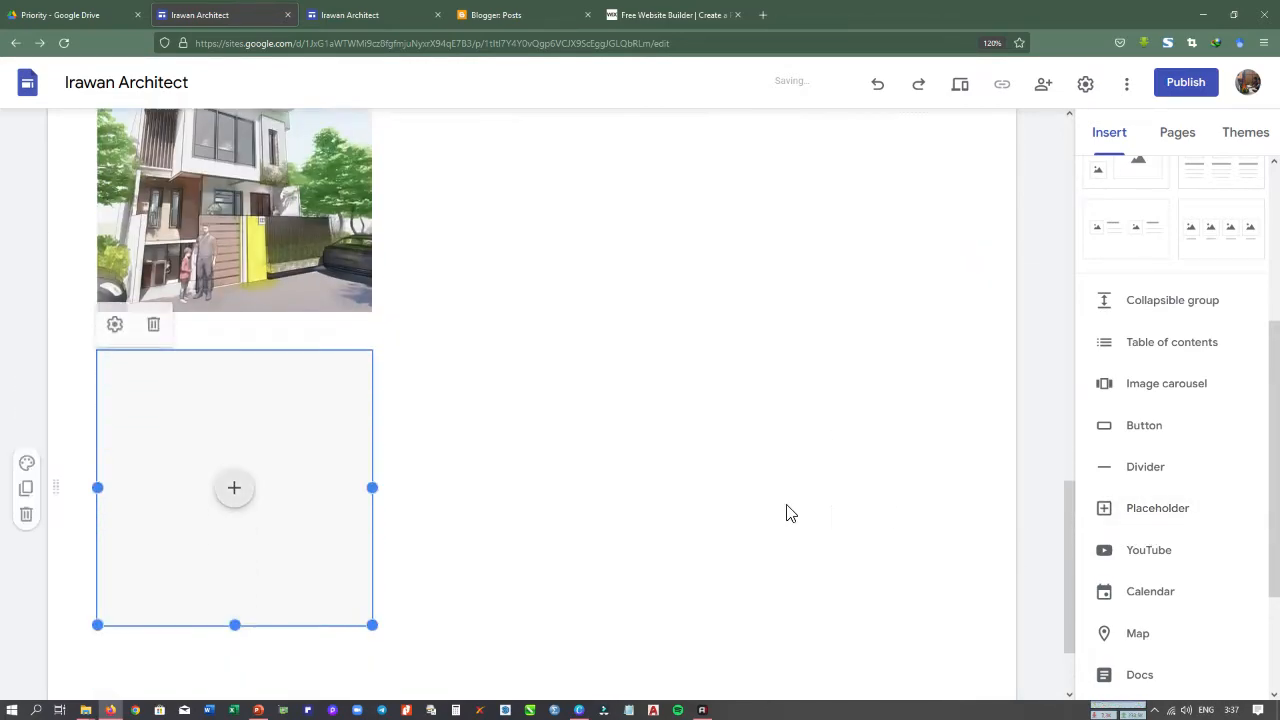
{"action": "scroll", "coordinate": [199, 481], "scroll_direction": "up", "scroll_amount": 2}
{"action": "left_click_drag", "start_coordinate": [201, 545], "coordinate": [575, 273]}
- Start an image upload for the second placeholder and browse to project folder 43 inside !!!PROJECT
{"action": "left_click", "coordinate": [530, 389]}
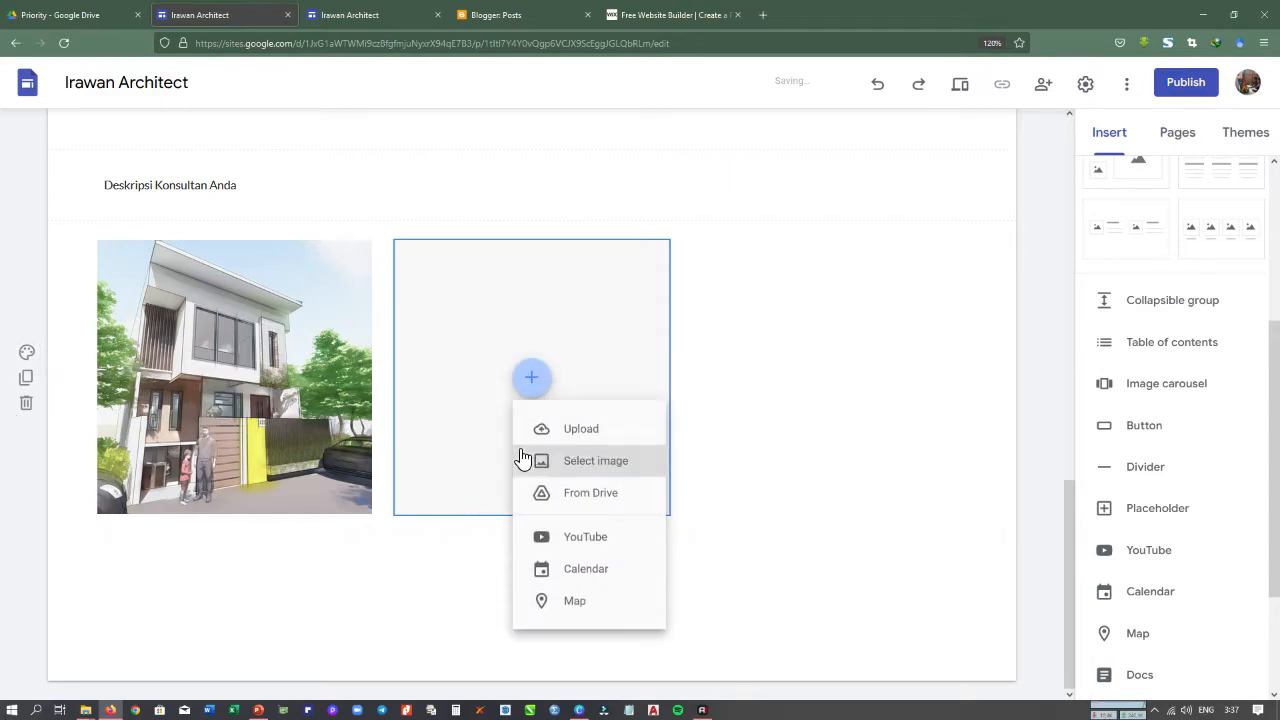
{"action": "left_click", "coordinate": [582, 429]}
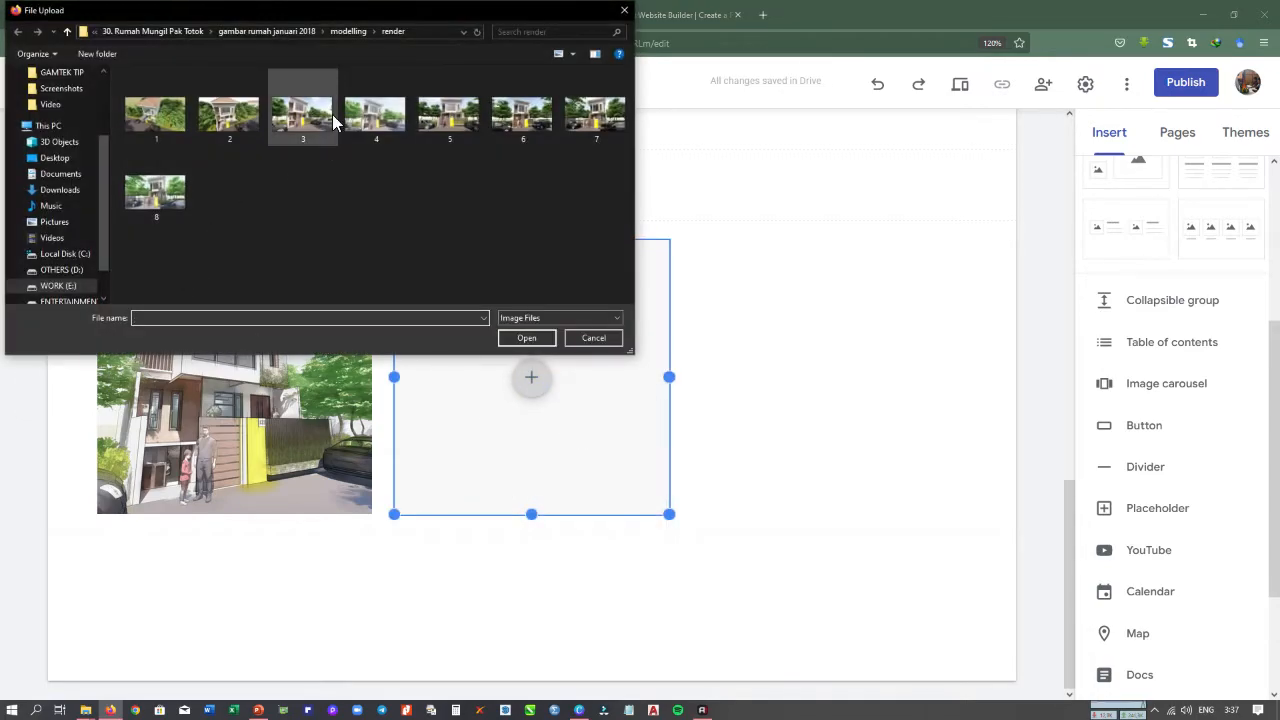
{"action": "left_click", "coordinate": [352, 35]}
{"action": "left_click", "coordinate": [320, 32]}
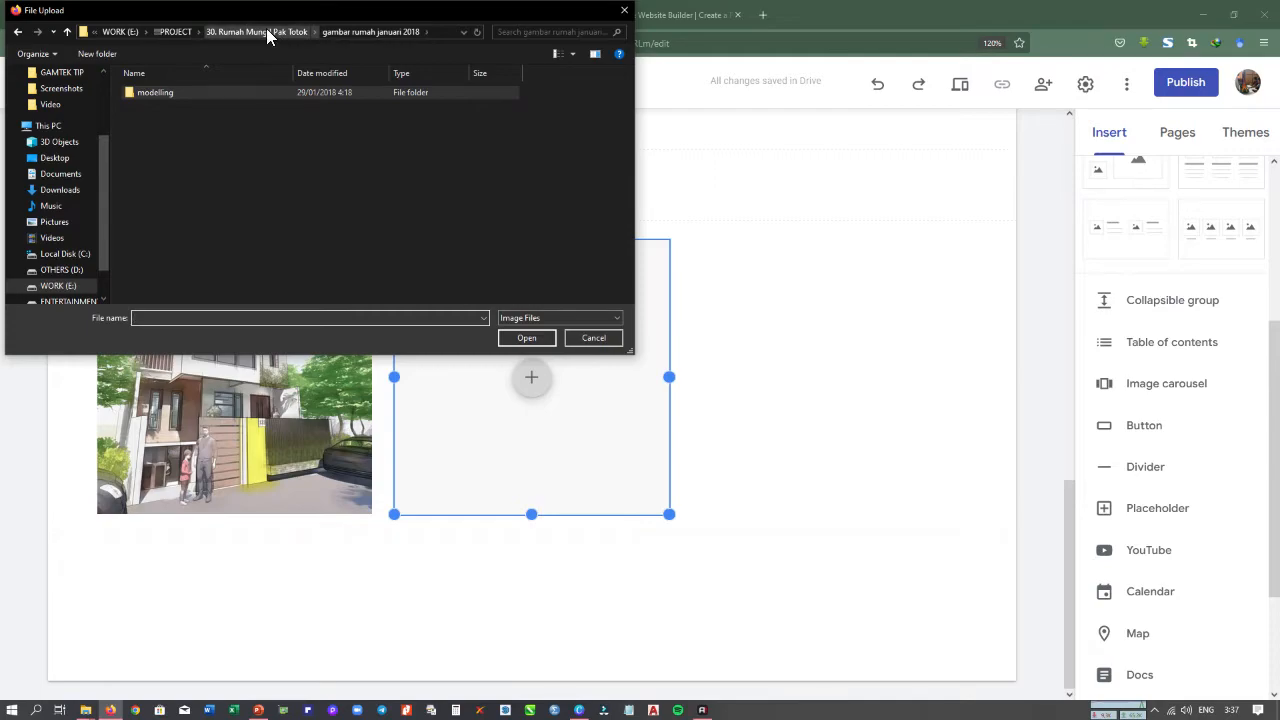
{"action": "left_click", "coordinate": [266, 30]}
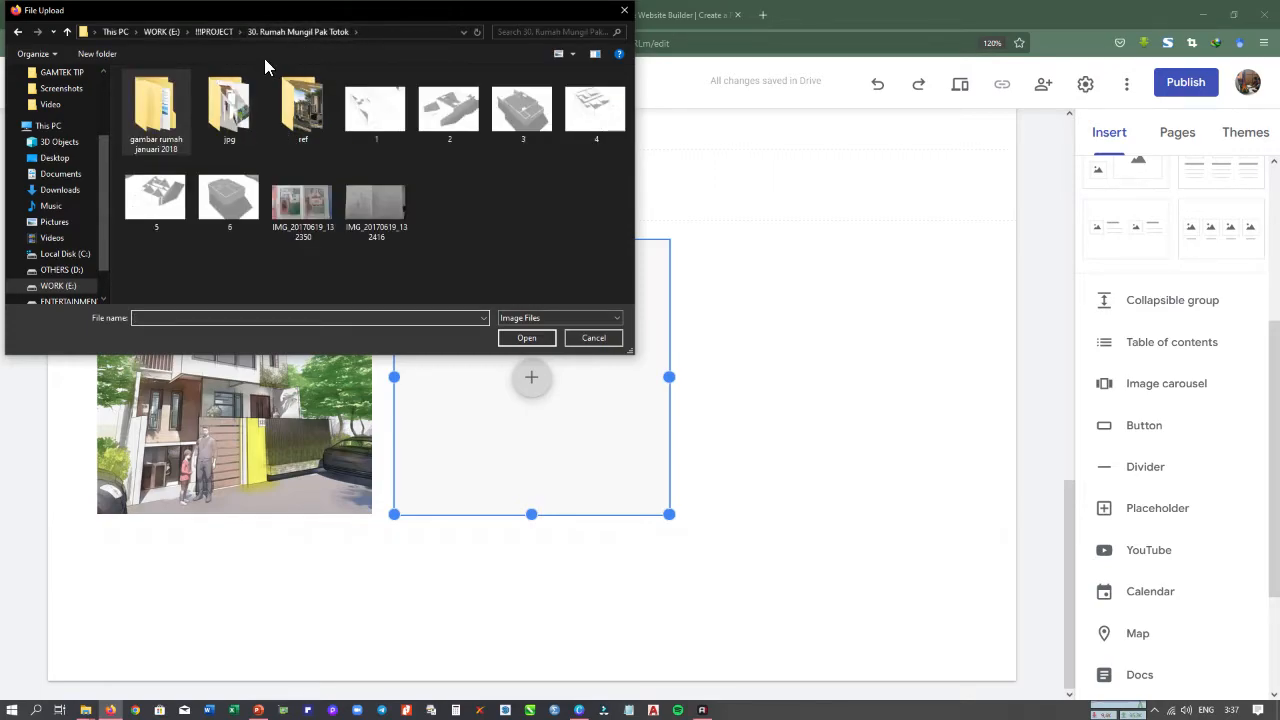
{"action": "left_click", "coordinate": [218, 33]}
{"action": "double_click", "coordinate": [204, 190]}
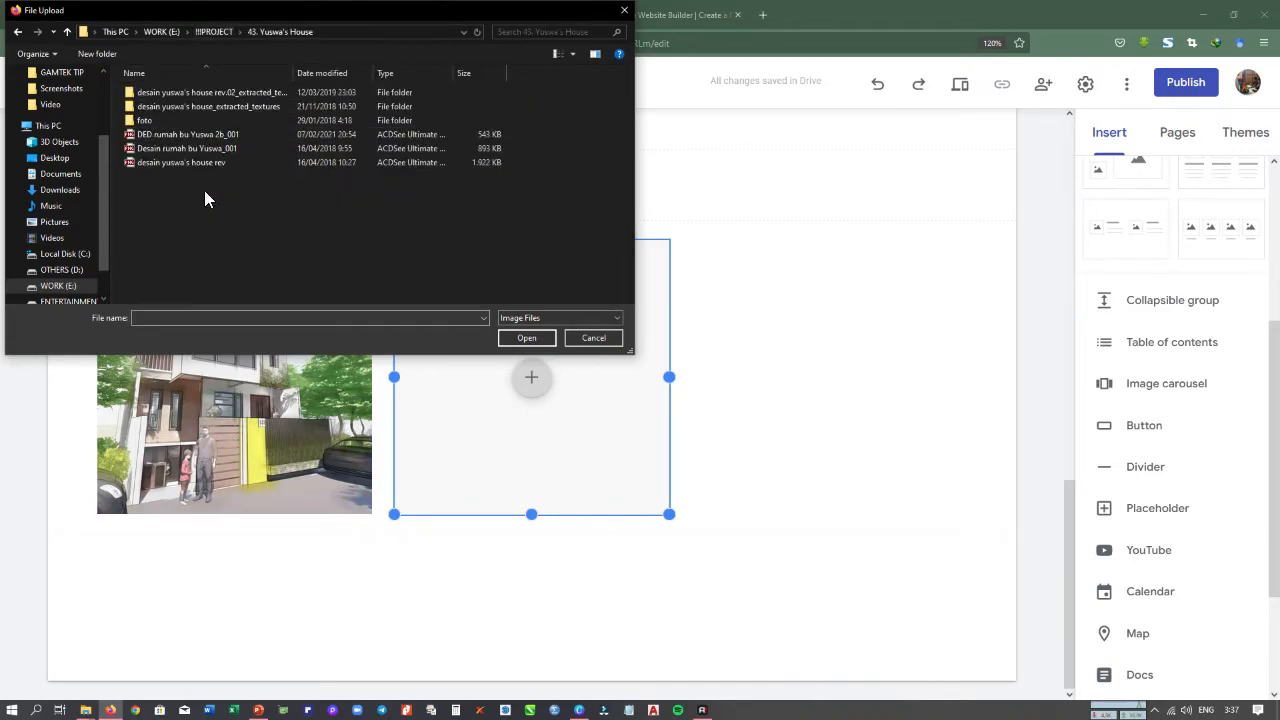
- Show the folder's files as large thumbnails and upload the 3D house design revision image into the second placeholder
{"action": "left_click", "coordinate": [566, 52]}
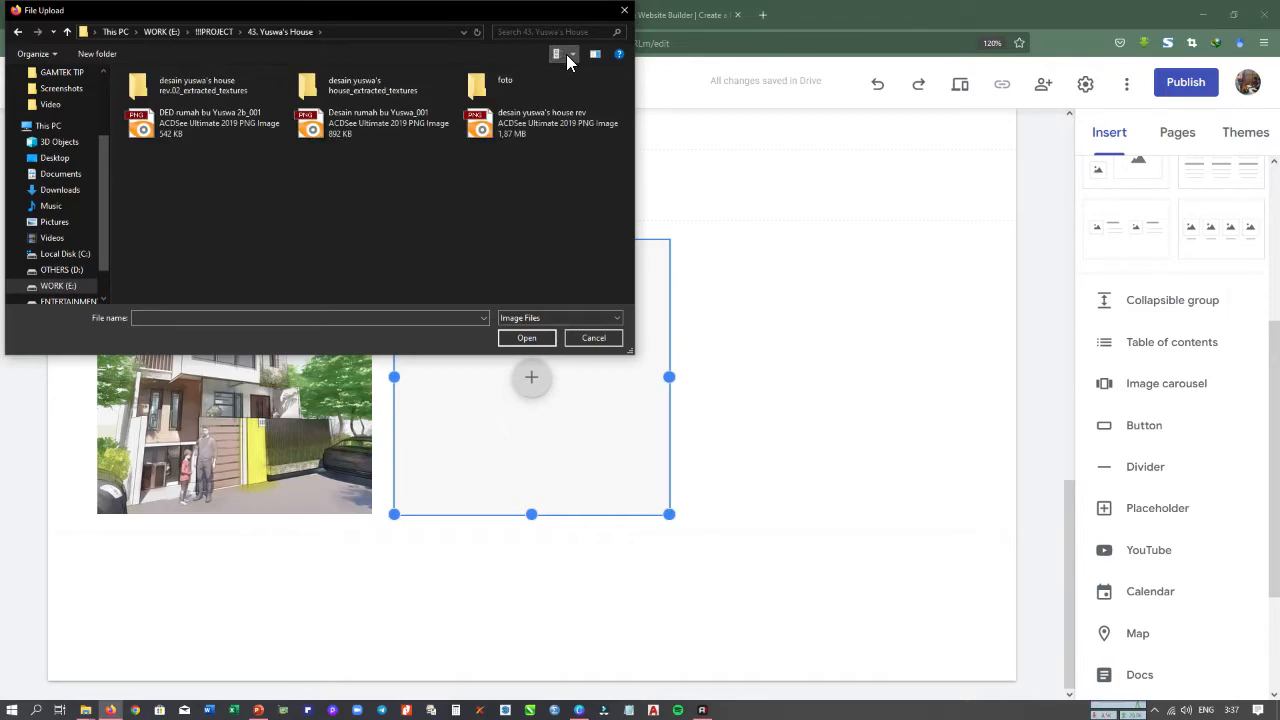
{"action": "left_click", "coordinate": [572, 54]}
{"action": "left_click", "coordinate": [605, 50]}
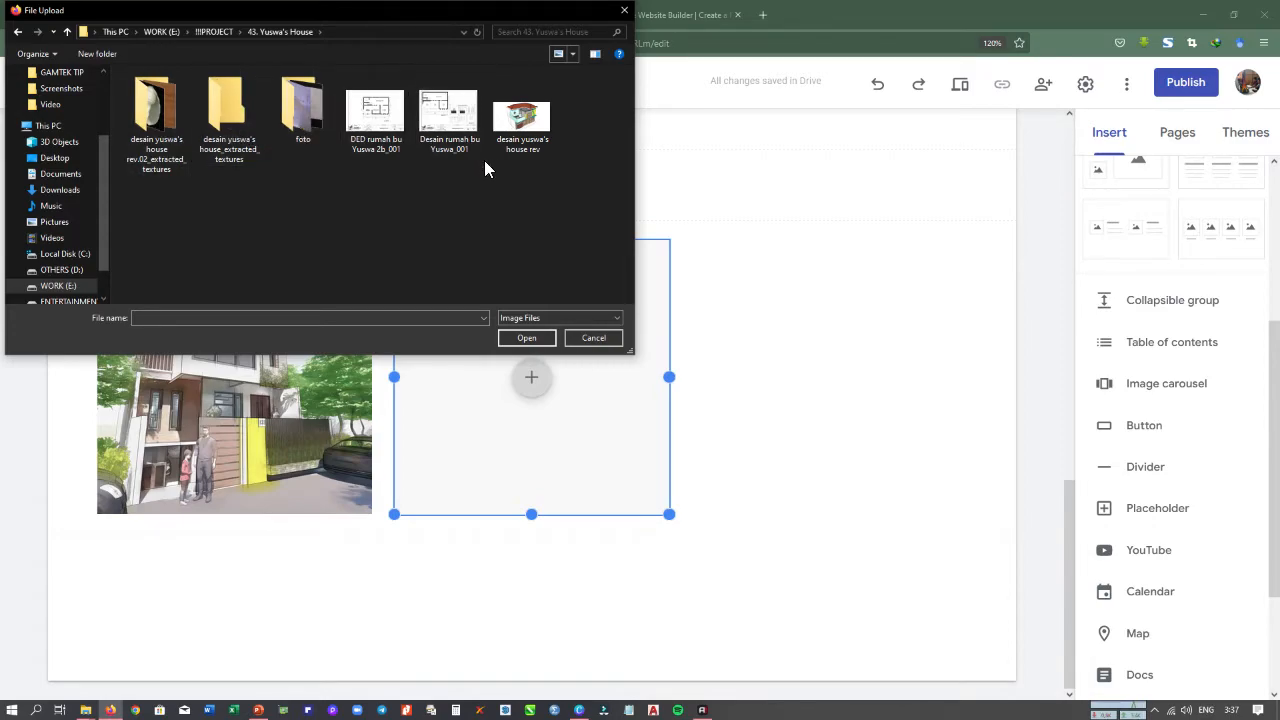
{"action": "left_click", "coordinate": [523, 128]}
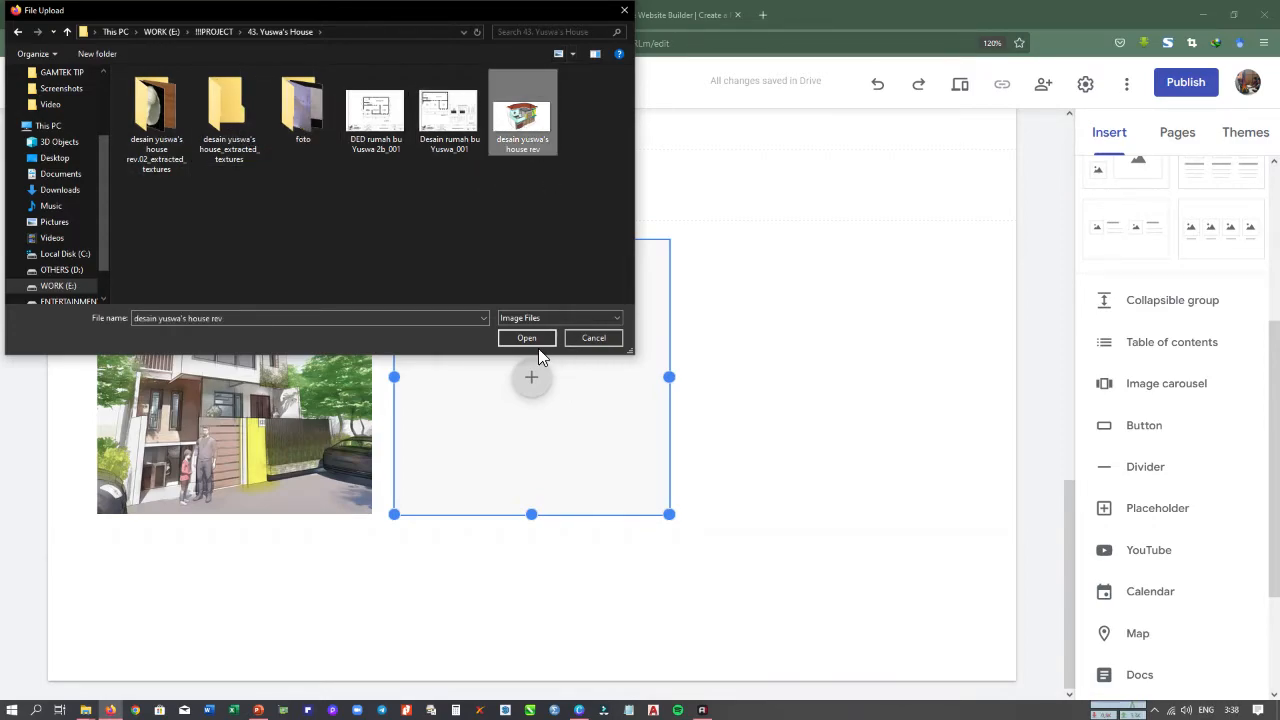
{"action": "left_click", "coordinate": [534, 341]}
{"action": "left_click", "coordinate": [745, 420]}
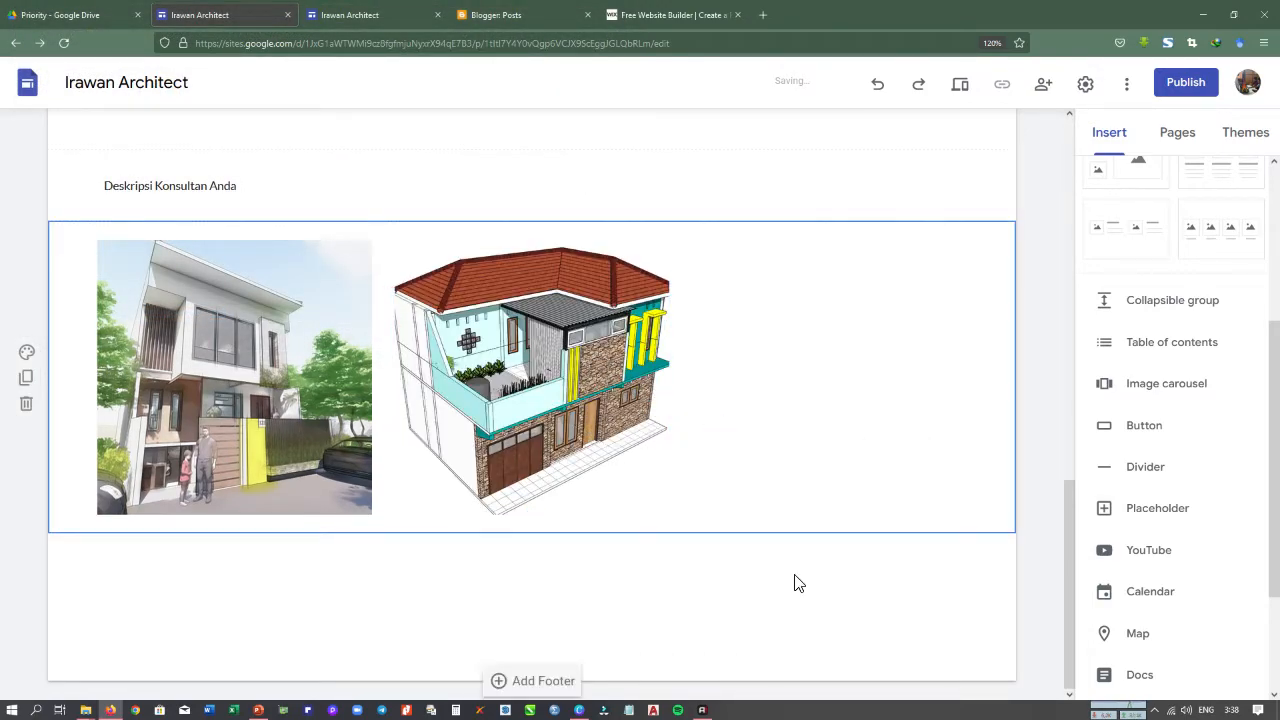
{"action": "scroll", "coordinate": [591, 523], "scroll_direction": "up", "scroll_amount": 1}
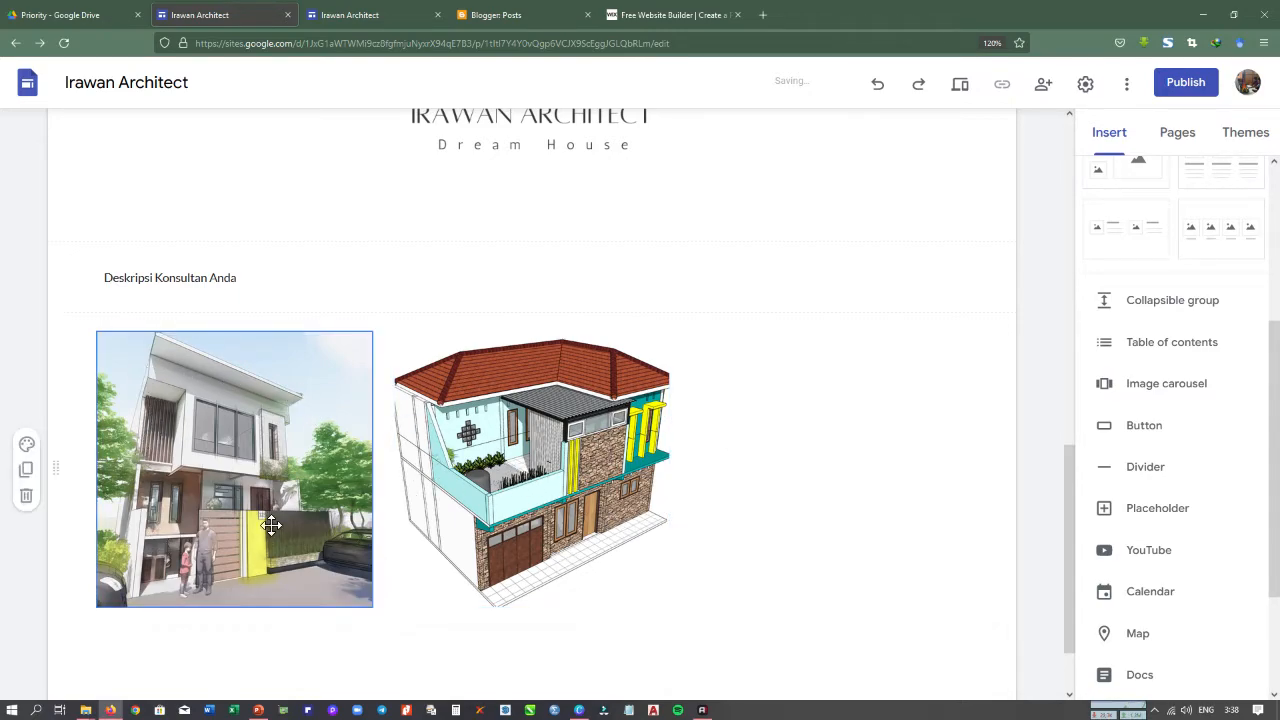
{"action": "left_click", "coordinate": [812, 455]}
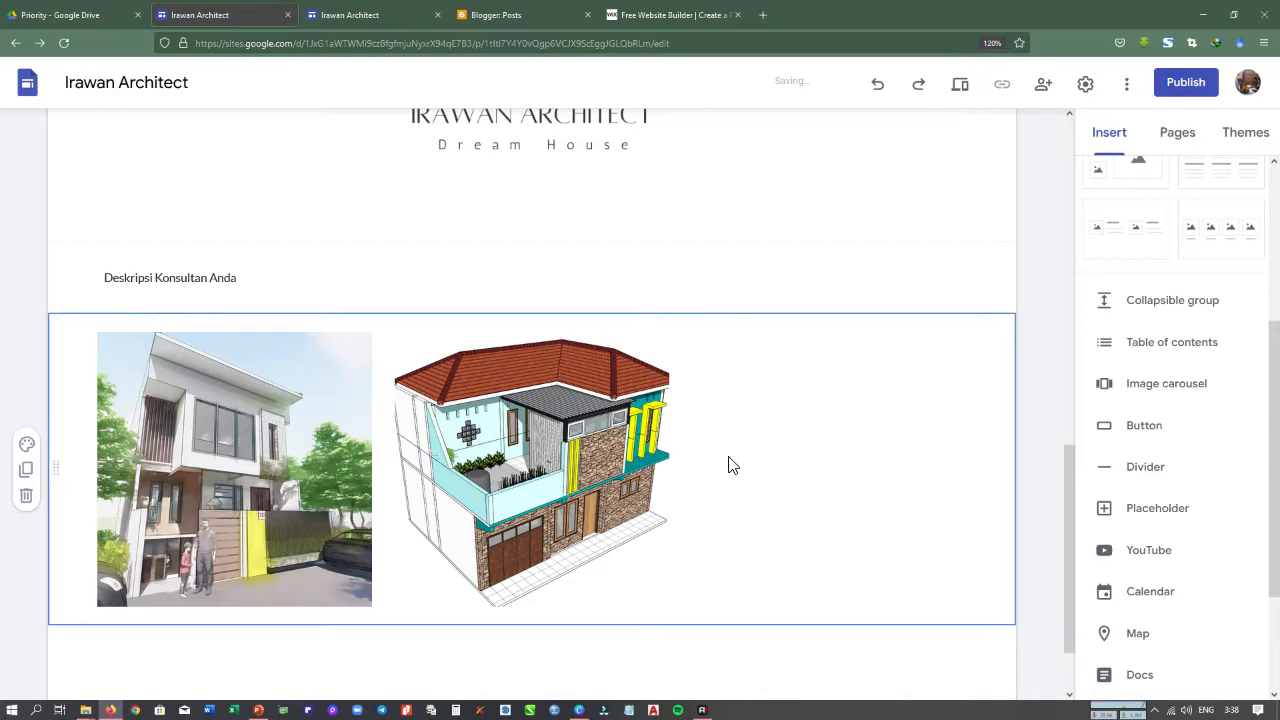
{"action": "left_click", "coordinate": [1152, 393]}
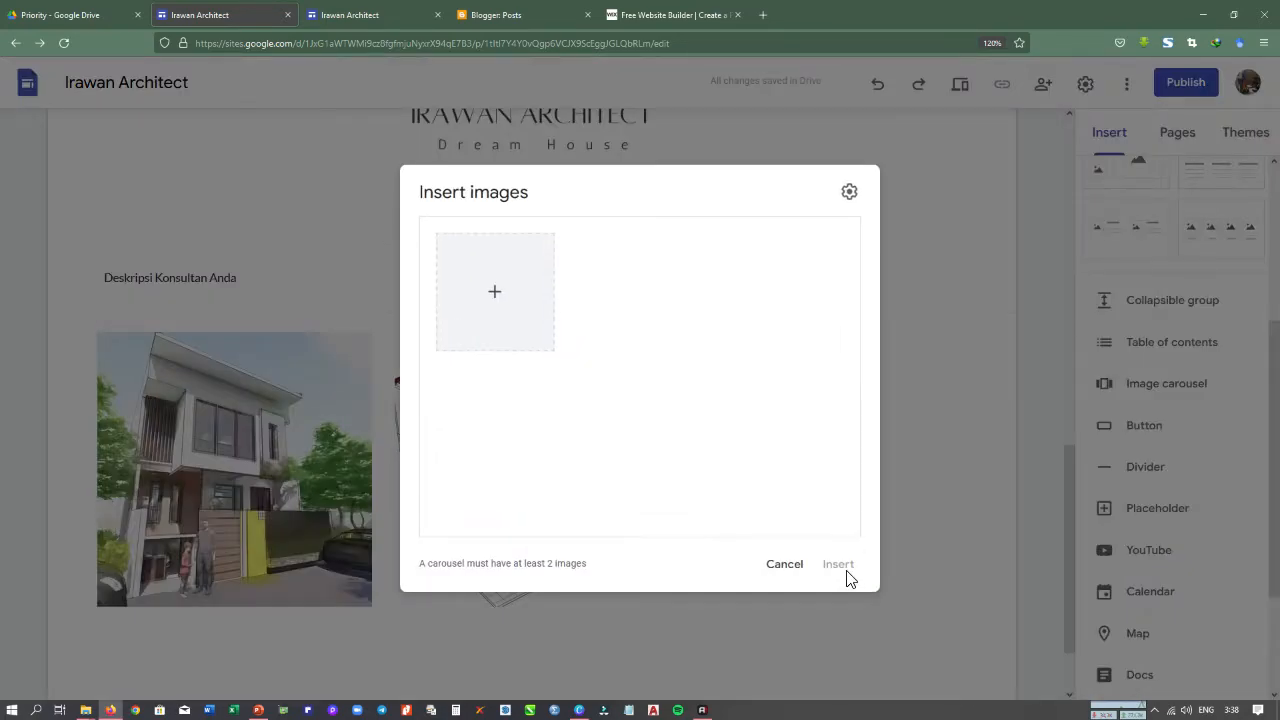
{"action": "left_click", "coordinate": [784, 564]}
{"action": "scroll", "coordinate": [466, 551], "scroll_direction": "down", "scroll_amount": 1}
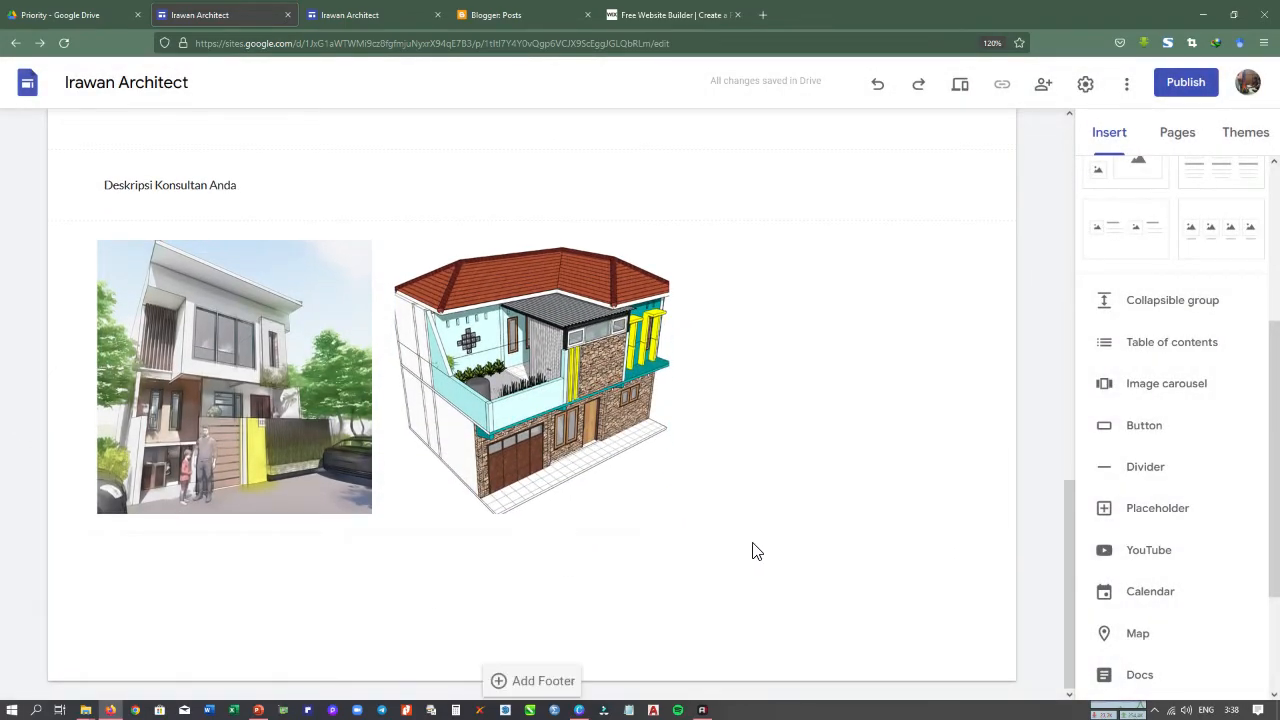
- Start a new image carousel and begin uploading its first image from the !!!PROJECT folder
{"action": "left_click", "coordinate": [1134, 386]}
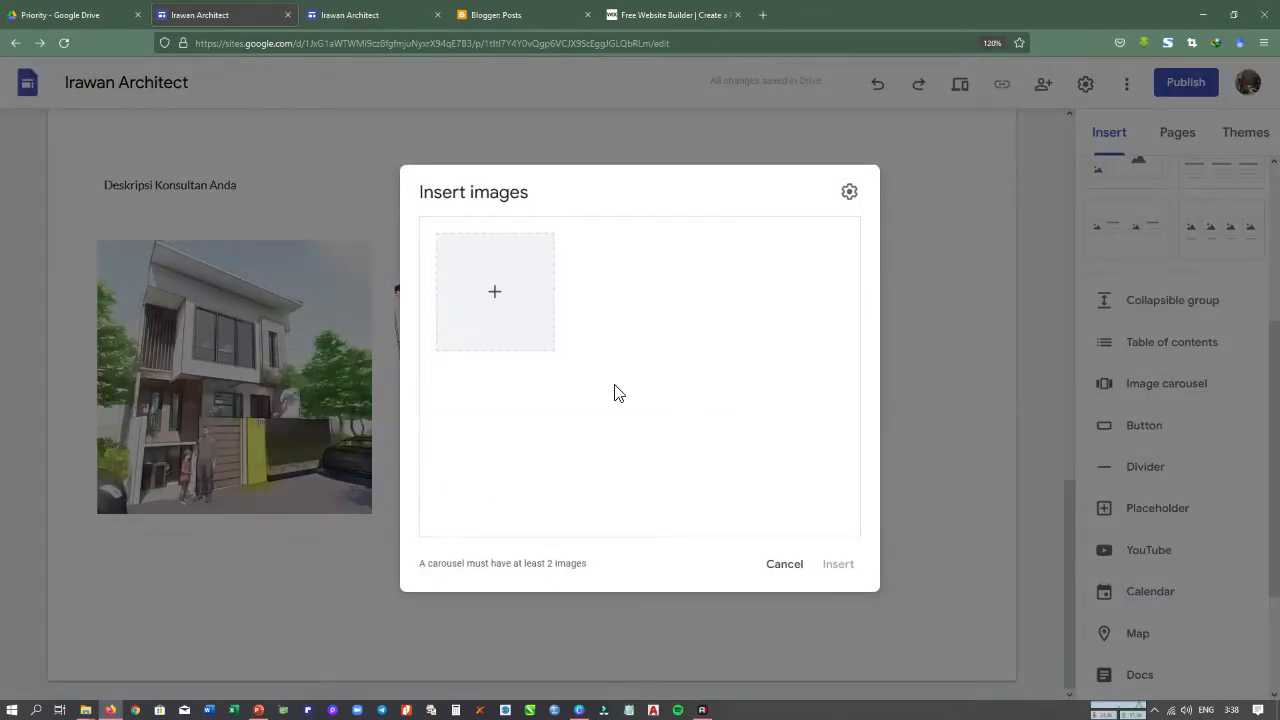
{"action": "left_click", "coordinate": [494, 296]}
{"action": "left_click", "coordinate": [566, 335]}
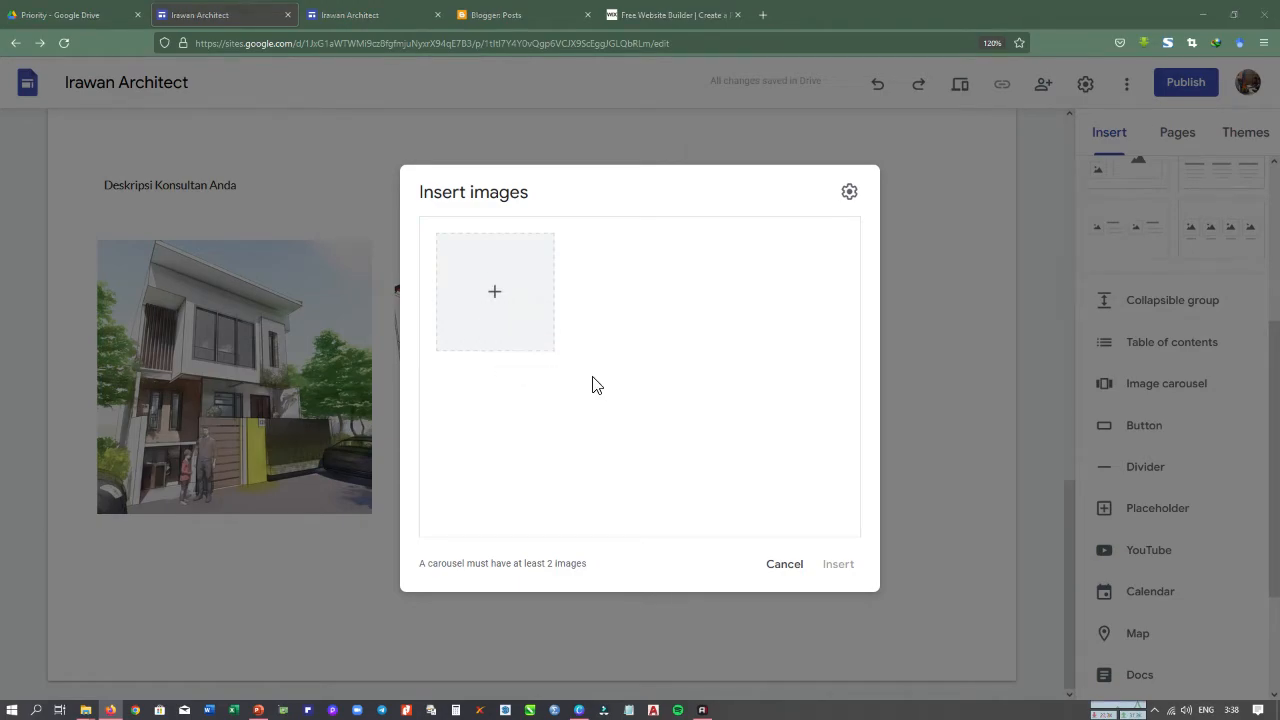
{"action": "left_click", "coordinate": [206, 31]}
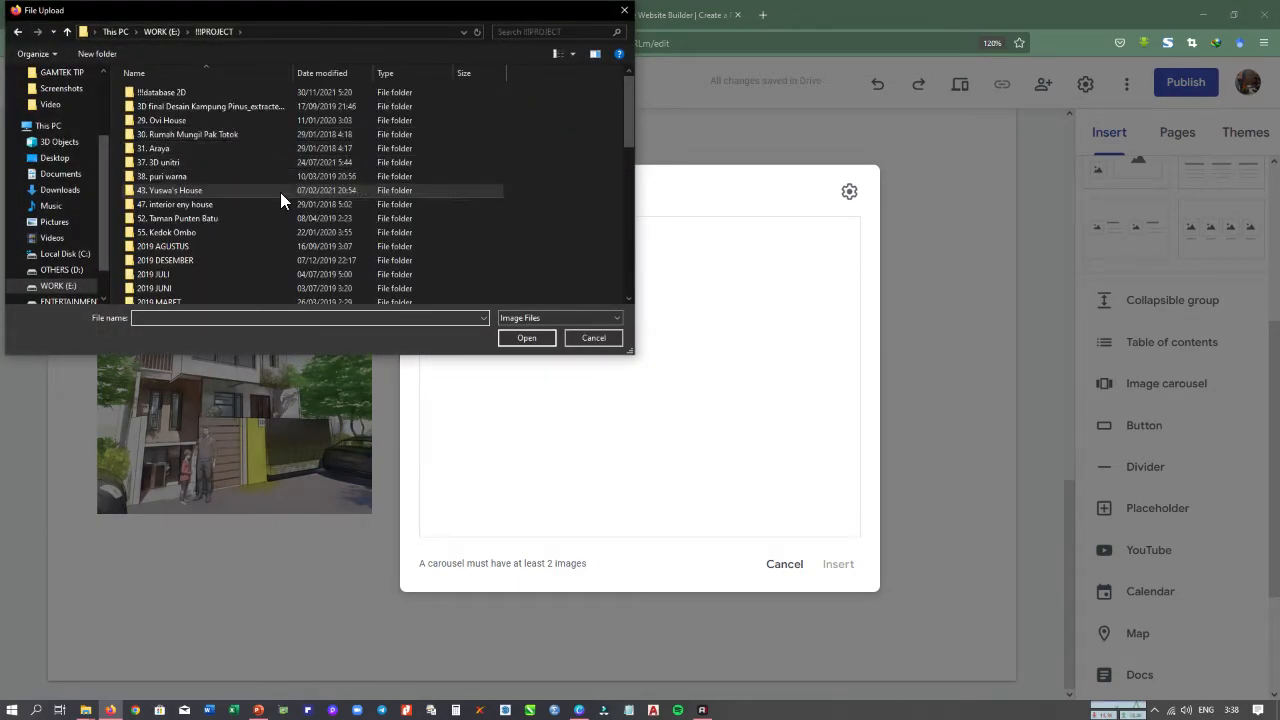
{"action": "double_click", "coordinate": [214, 219]}
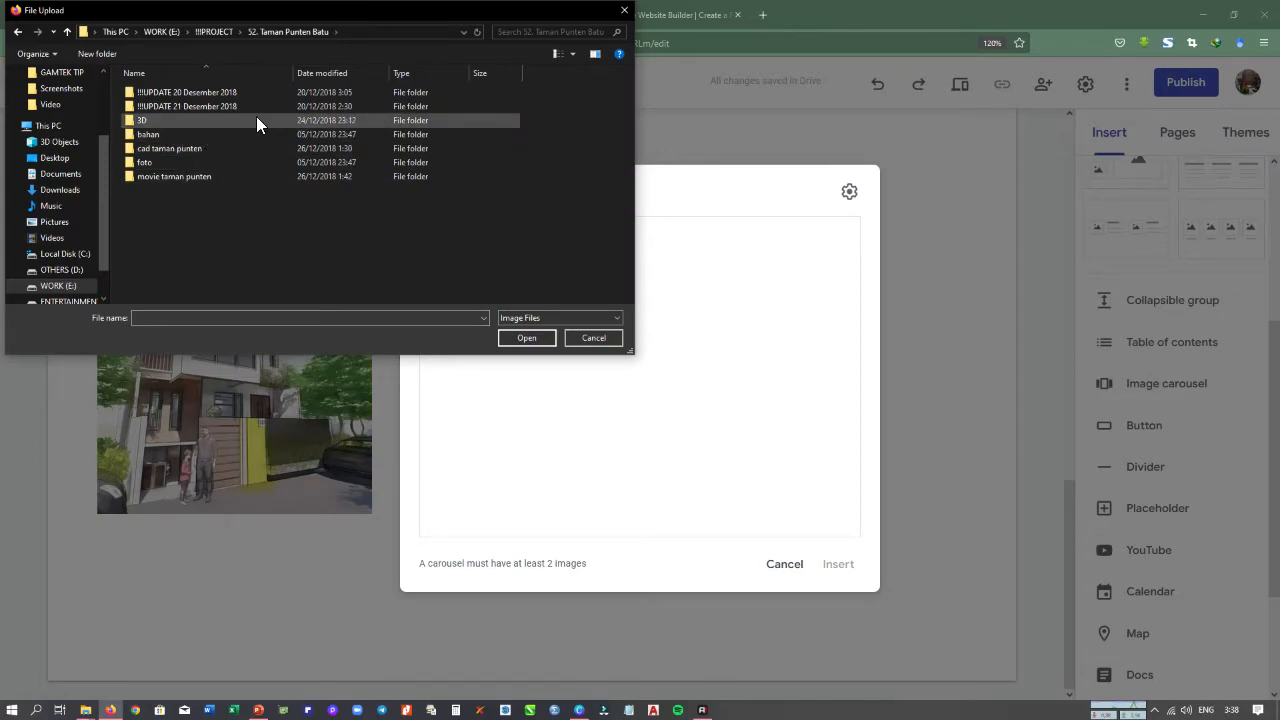
{"action": "left_click", "coordinate": [220, 33]}
{"action": "scroll", "coordinate": [220, 170], "scroll_direction": "down", "scroll_amount": 5}
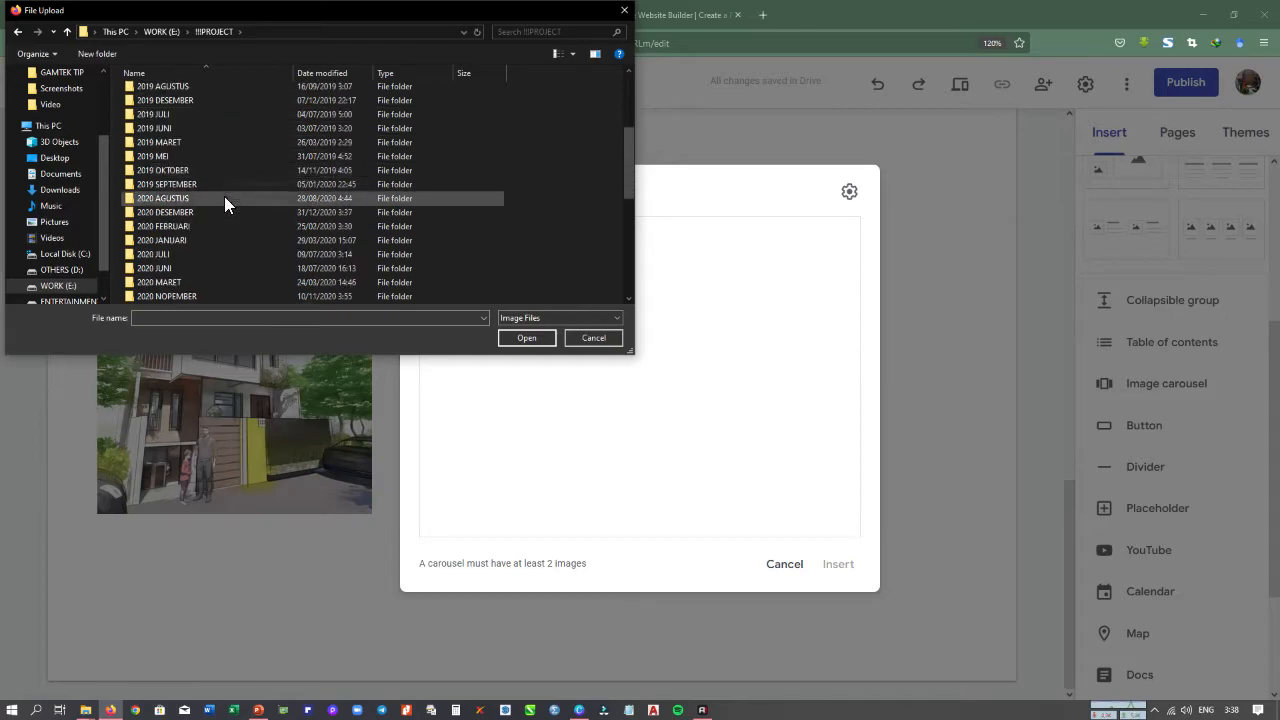
{"action": "double_click", "coordinate": [194, 270]}
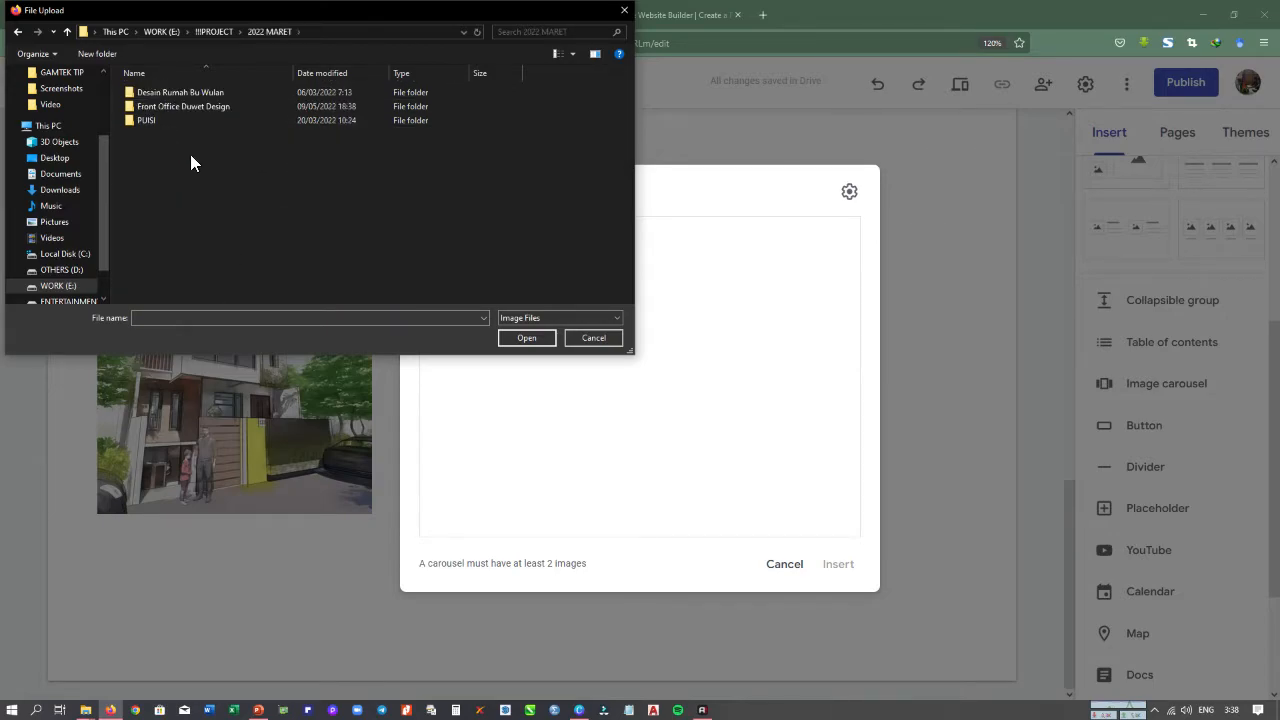
{"action": "double_click", "coordinate": [236, 106]}
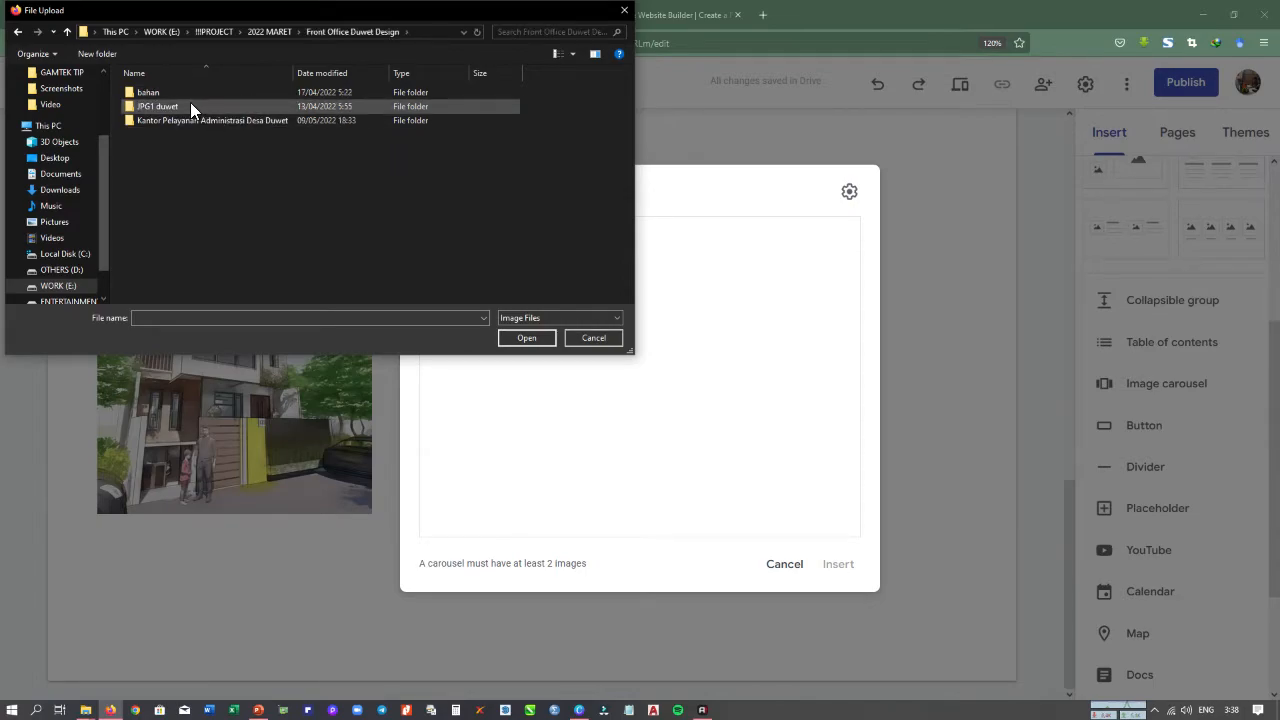
{"action": "double_click", "coordinate": [190, 106]}
{"action": "scroll", "coordinate": [314, 238], "scroll_direction": "down", "scroll_amount": 1}
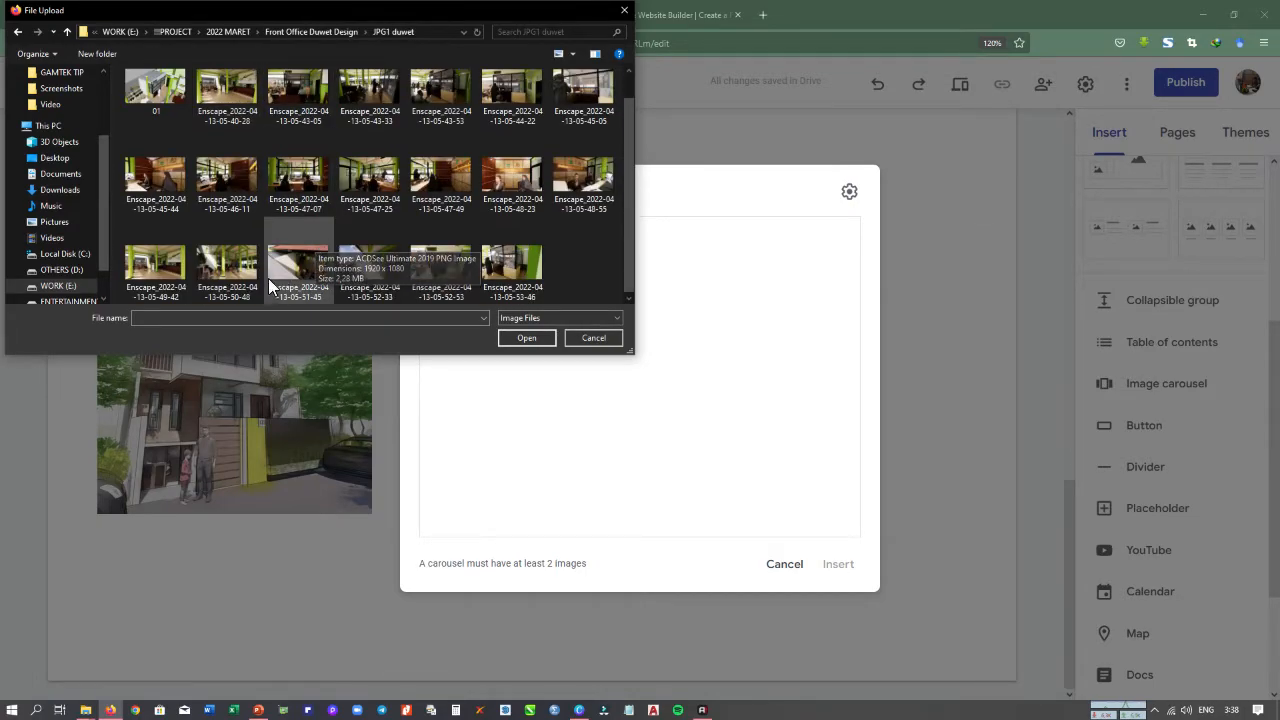
{"action": "left_click", "coordinate": [512, 280]}
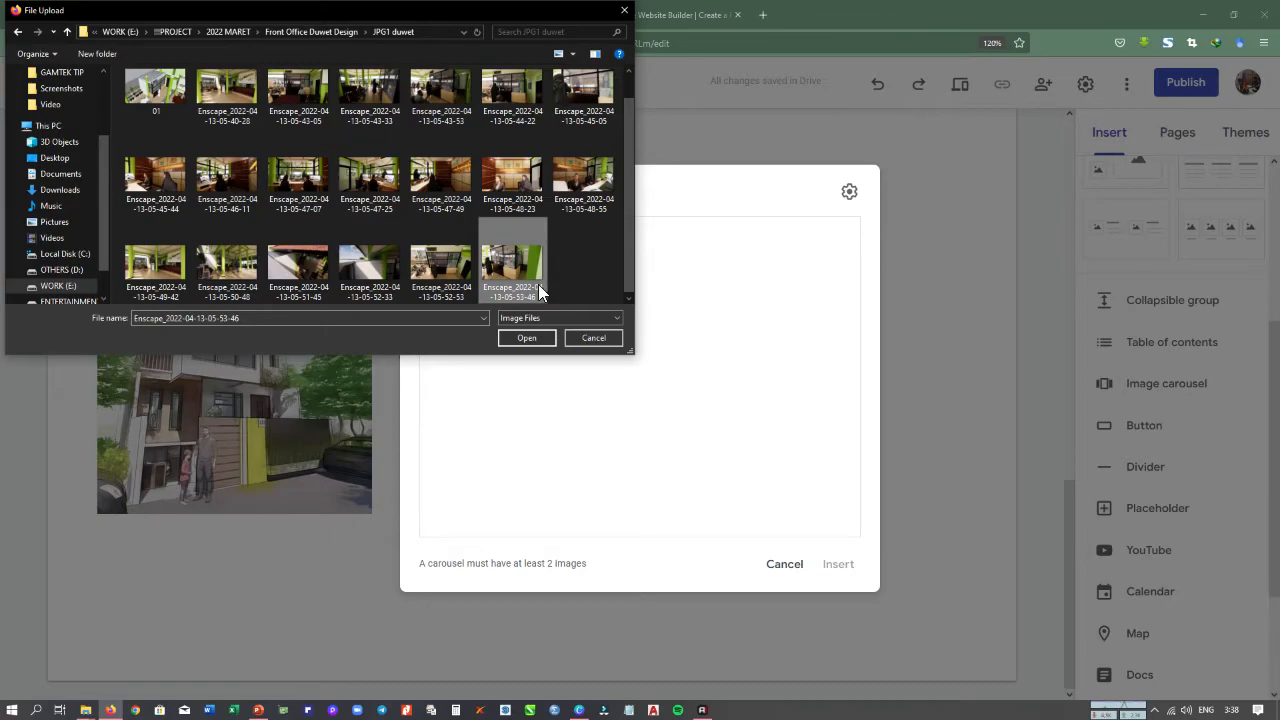
{"action": "left_click", "coordinate": [527, 339]}
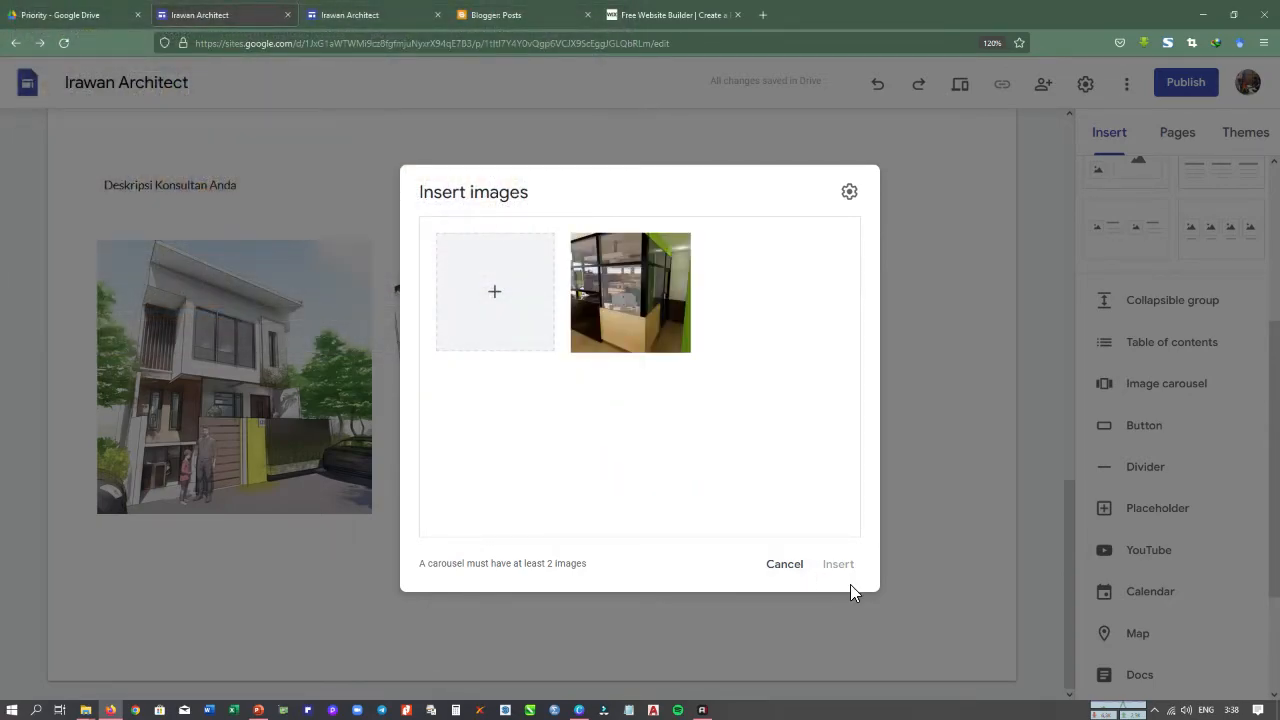
{"action": "left_click", "coordinate": [786, 572]}
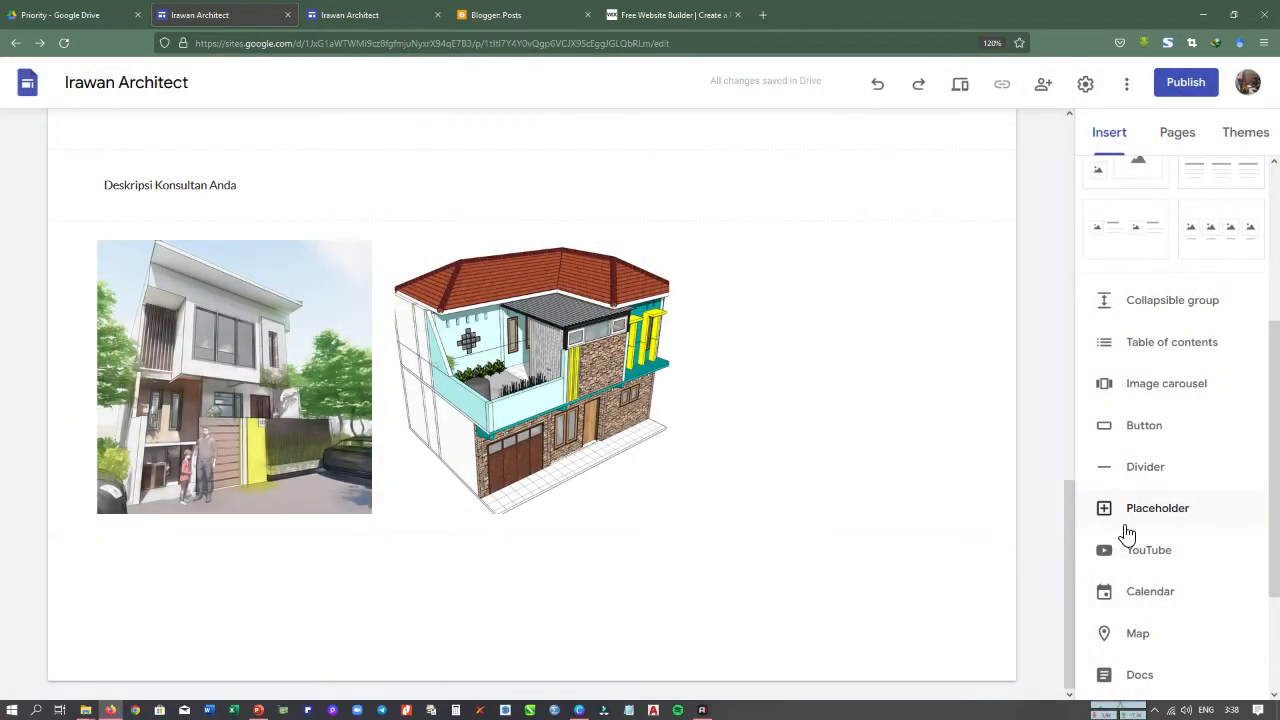
- Insert a third placeholder and move it beside the 3D house image in the same section
{"action": "left_click", "coordinate": [1157, 508]}
{"action": "scroll", "coordinate": [254, 420], "scroll_direction": "up", "scroll_amount": 2}
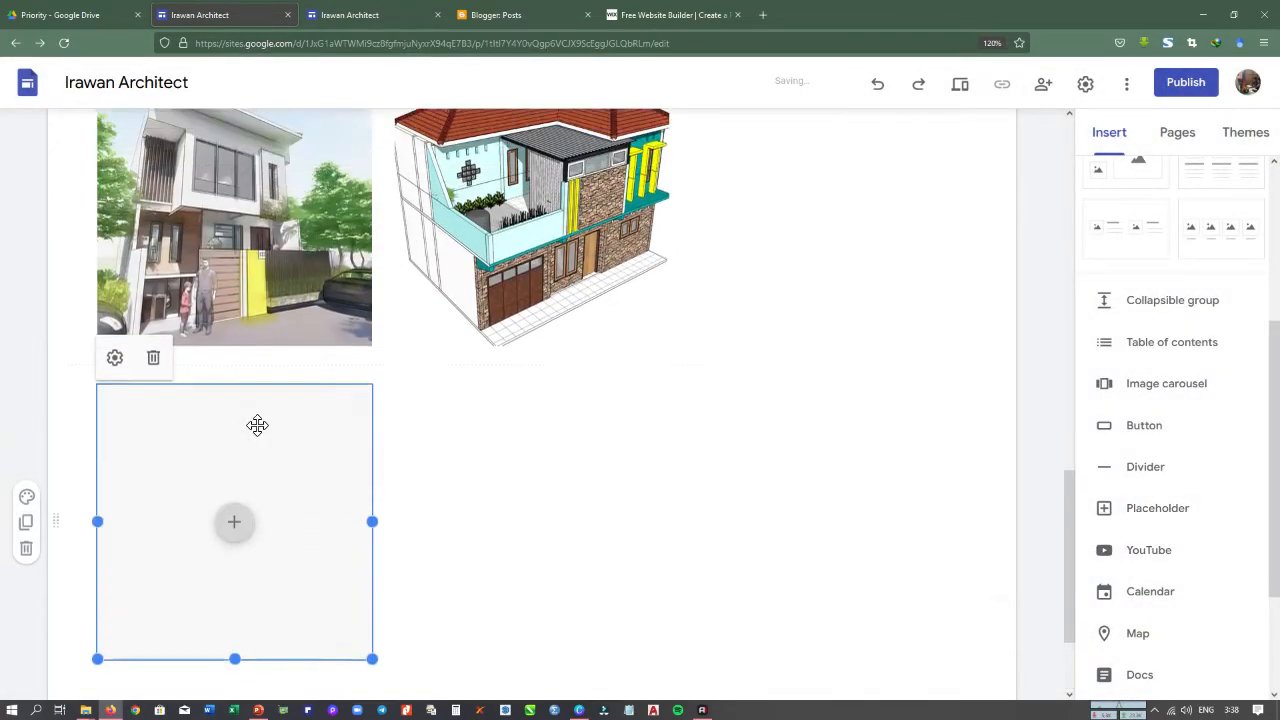
{"action": "left_click_drag", "start_coordinate": [278, 513], "coordinate": [831, 334]}
- Upload the front office lobby render from the JPG1 duwet folder into the third placeholder
{"action": "left_click", "coordinate": [829, 380]}
{"action": "left_click", "coordinate": [908, 444]}
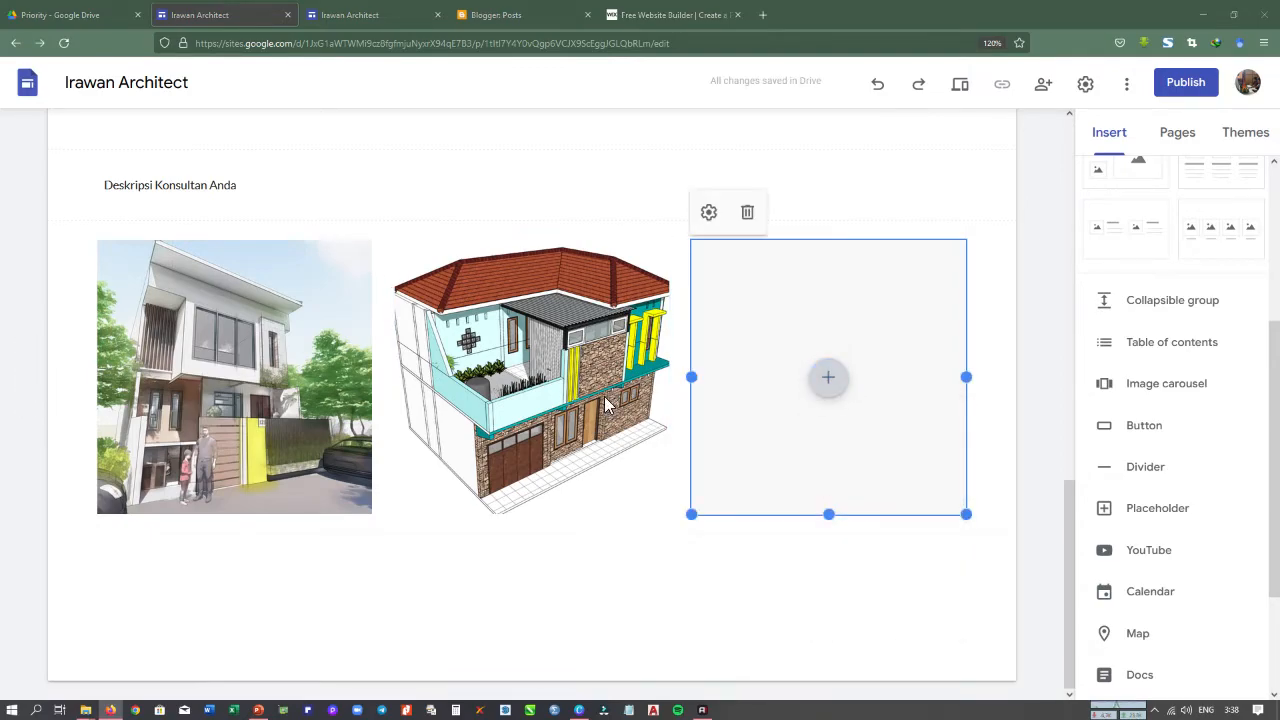
{"action": "scroll", "coordinate": [346, 262], "scroll_direction": "down", "scroll_amount": 1}
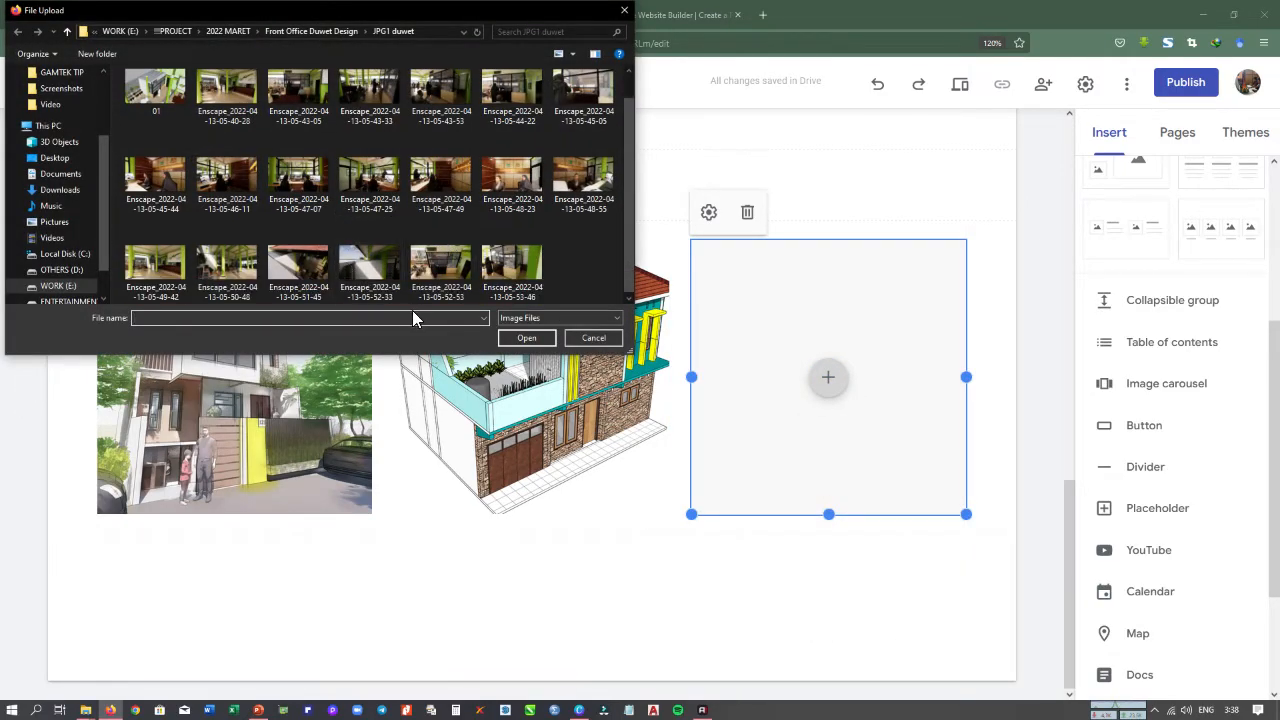
{"action": "left_click", "coordinate": [258, 100]}
{"action": "left_click", "coordinate": [526, 337]}
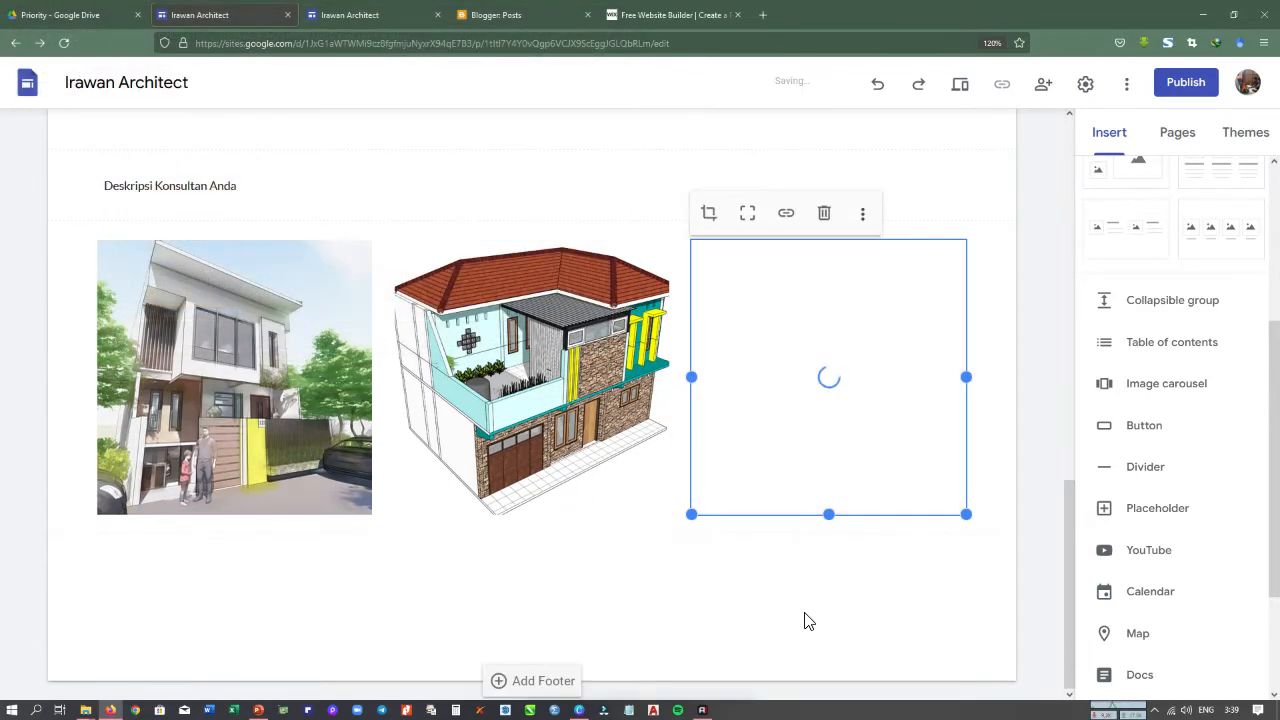
- Add a caption under the first house image giving it as "Rumah" followed by the client's title and name
{"action": "scroll", "coordinate": [614, 500], "scroll_direction": "up", "scroll_amount": 3}
{"action": "scroll", "coordinate": [614, 500], "scroll_direction": "down", "scroll_amount": 2}
{"action": "left_click", "coordinate": [298, 472]}
{"action": "left_click", "coordinate": [268, 306]}
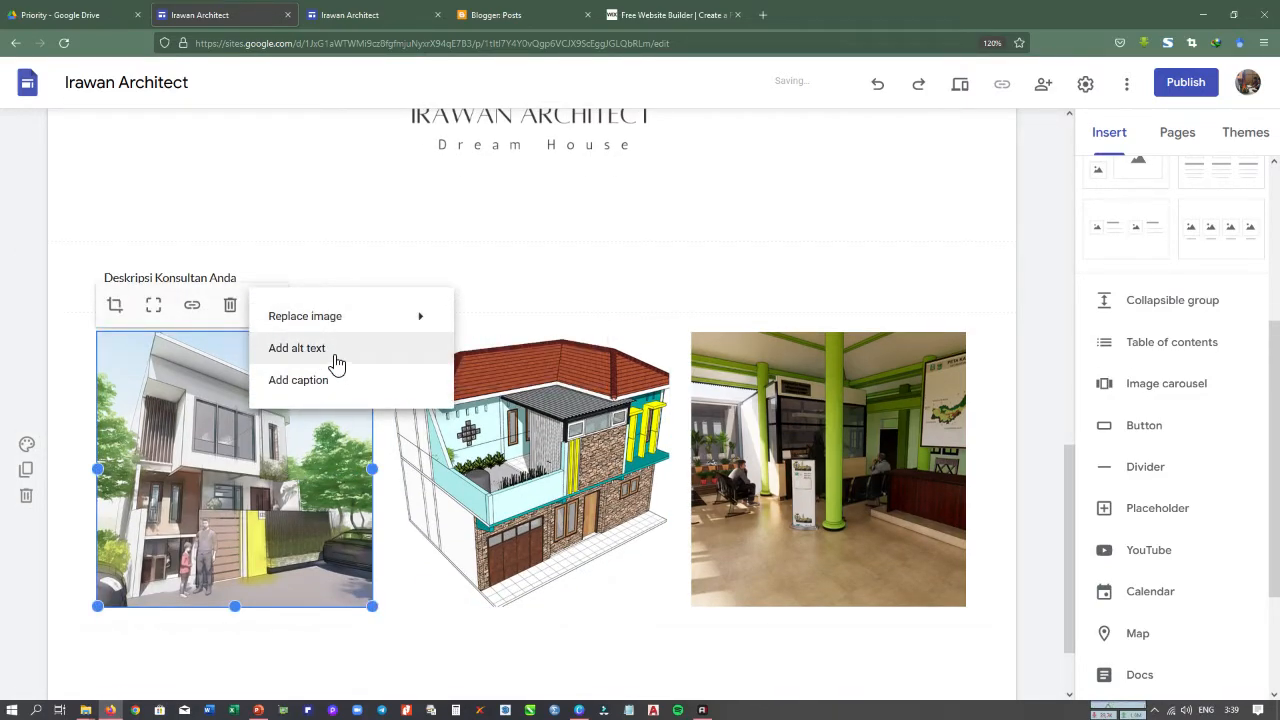
{"action": "left_click", "coordinate": [310, 382]}
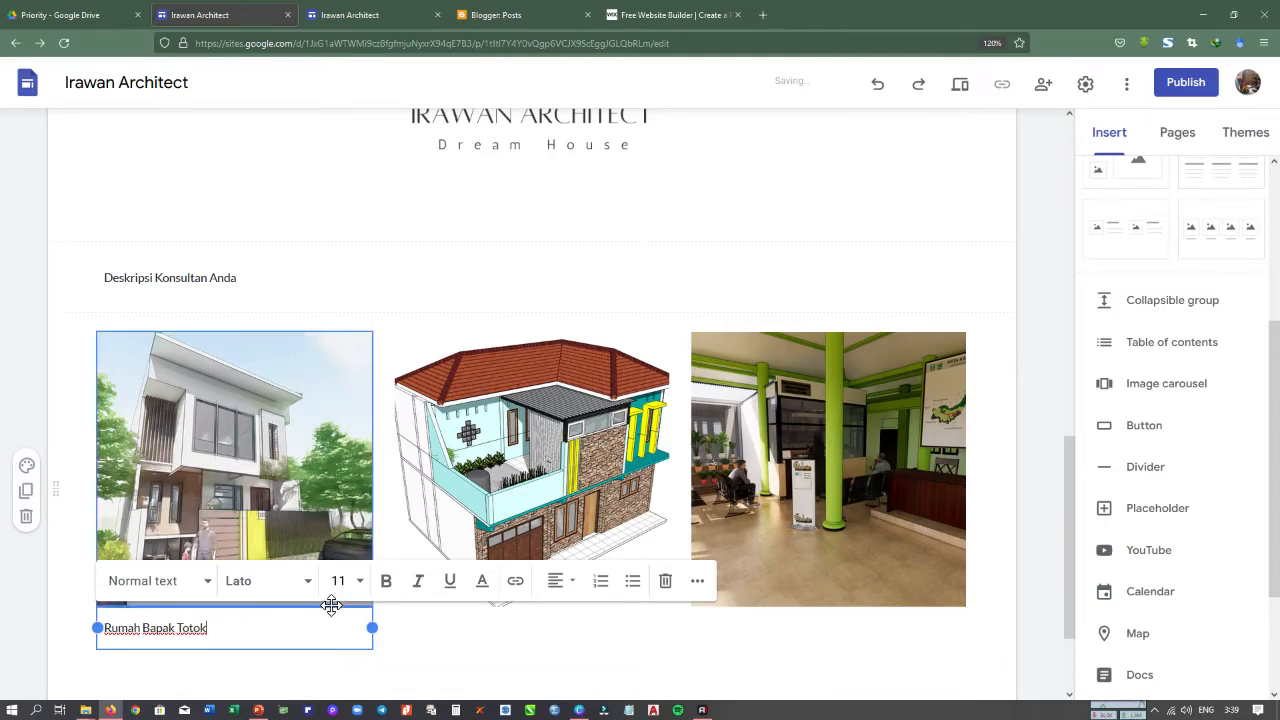
- Caption the 3D house design image with "Rumah Ibu" followed by the client's name
{"action": "left_click", "coordinate": [561, 567]}
{"action": "left_click", "coordinate": [565, 312]}
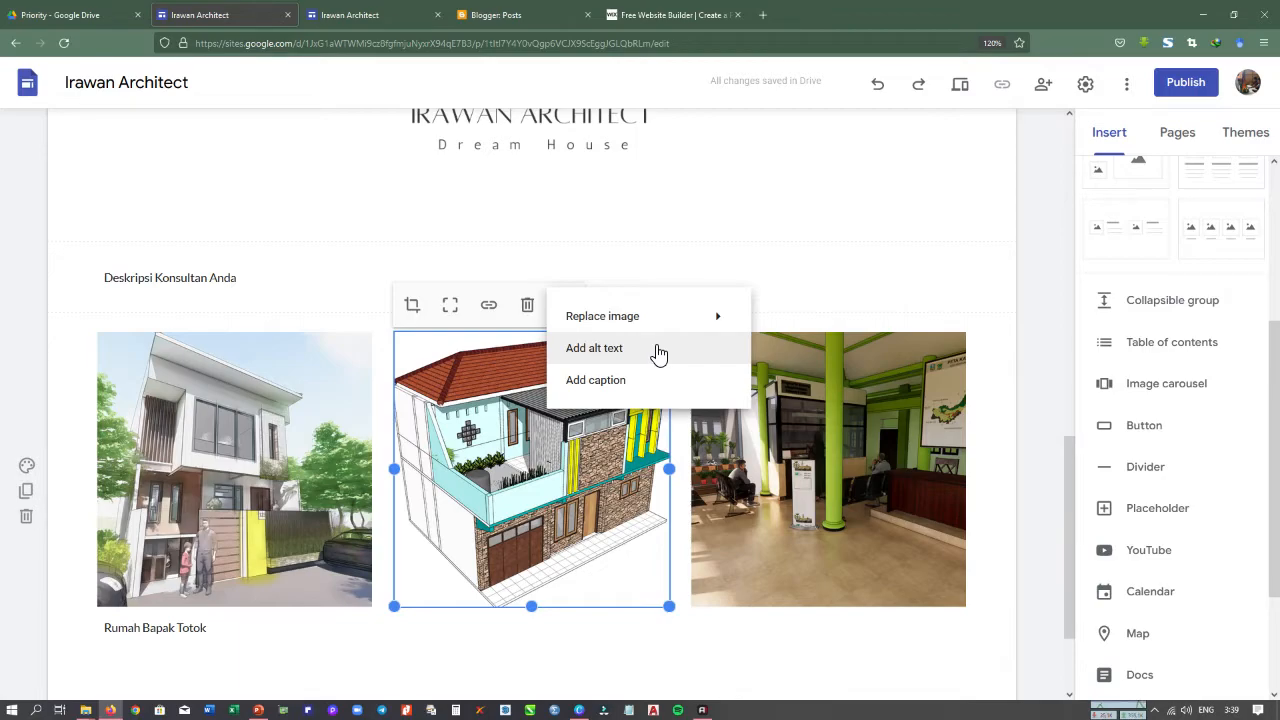
{"action": "left_click", "coordinate": [651, 382]}
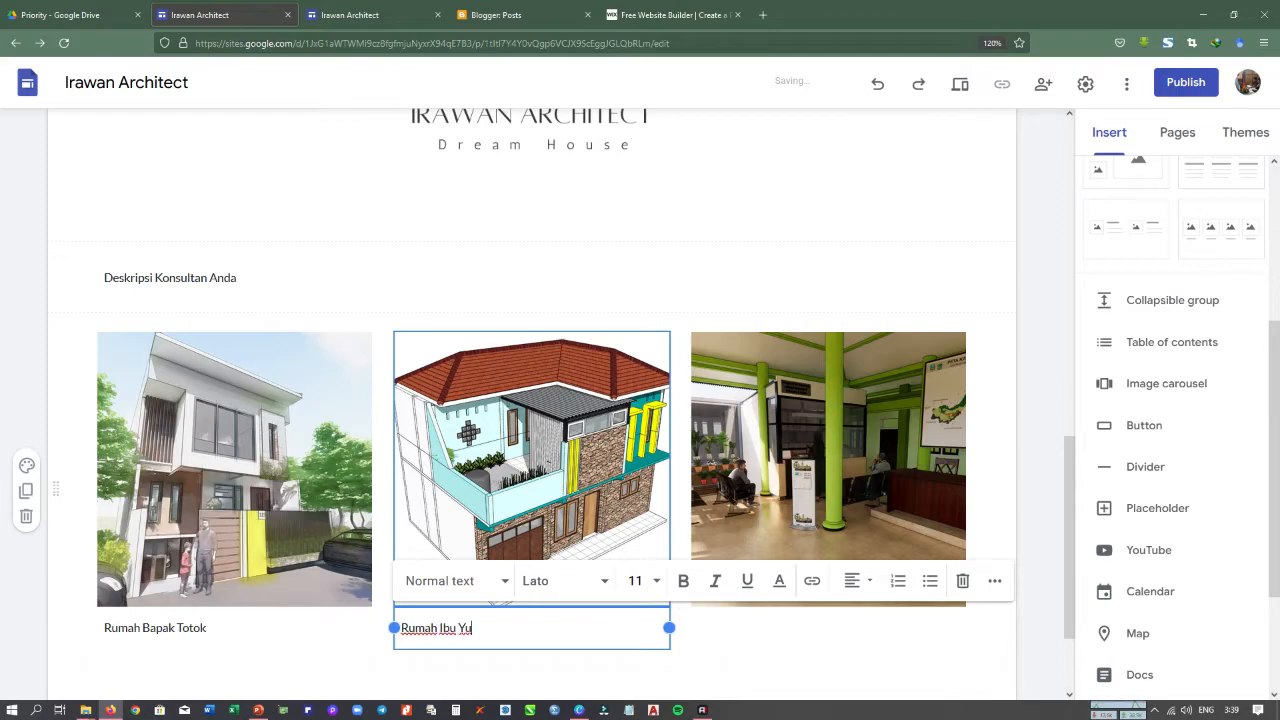
- Add the caption "Front Office Duwet" under the third project image
{"action": "left_click", "coordinate": [861, 409]}
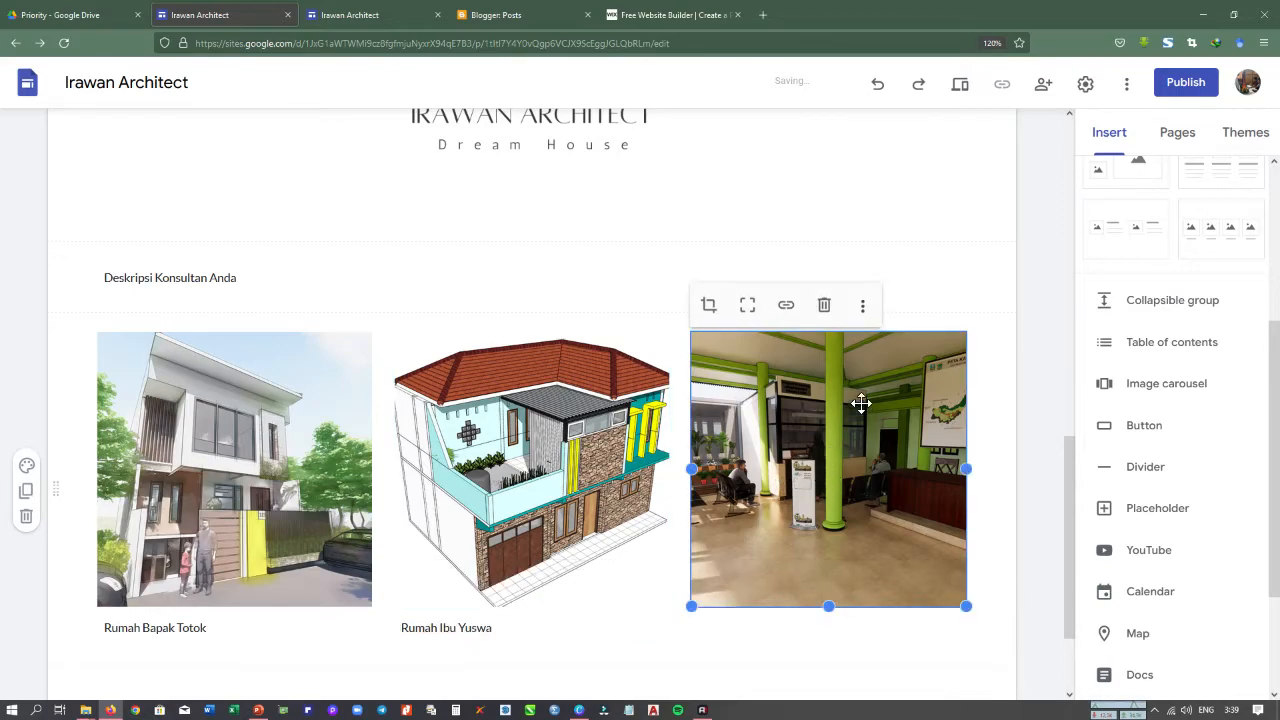
{"action": "left_click", "coordinate": [864, 308]}
{"action": "left_click", "coordinate": [874, 383]}
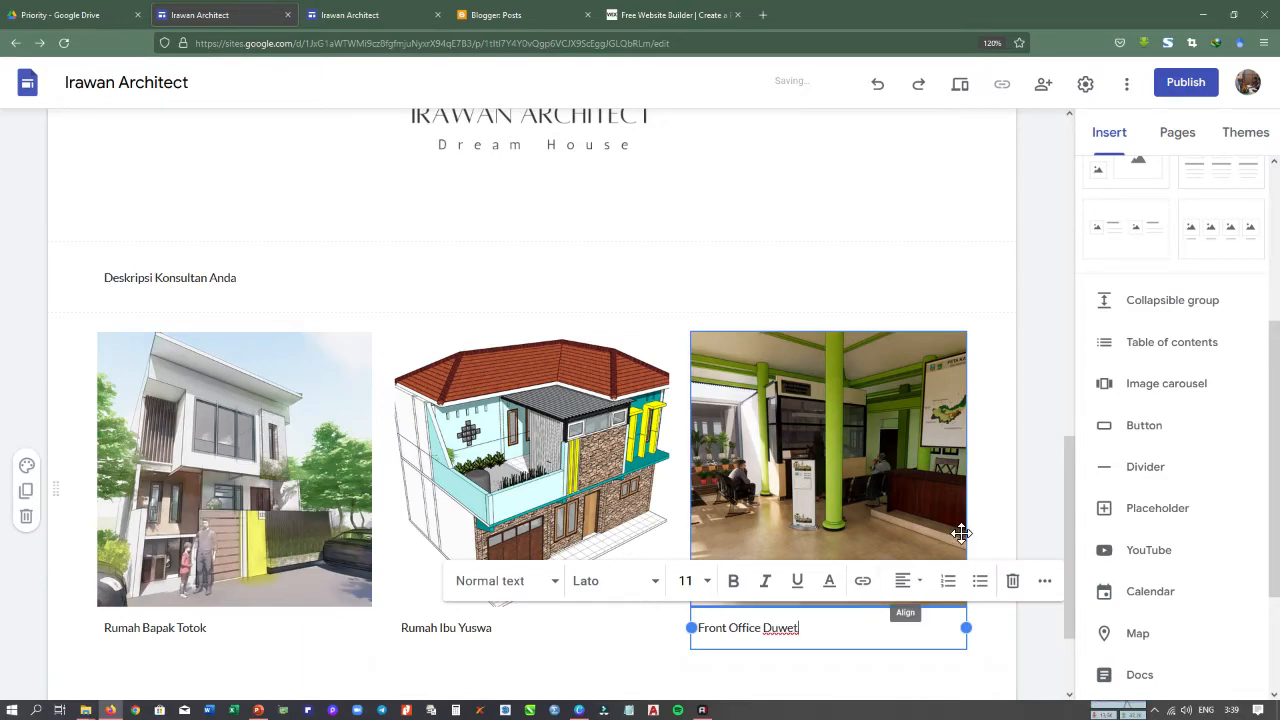
{"action": "left_click", "coordinate": [1034, 509]}
- Set the section color of the project images section to Style 3
{"action": "scroll", "coordinate": [1000, 515], "scroll_direction": "down", "scroll_amount": 1}
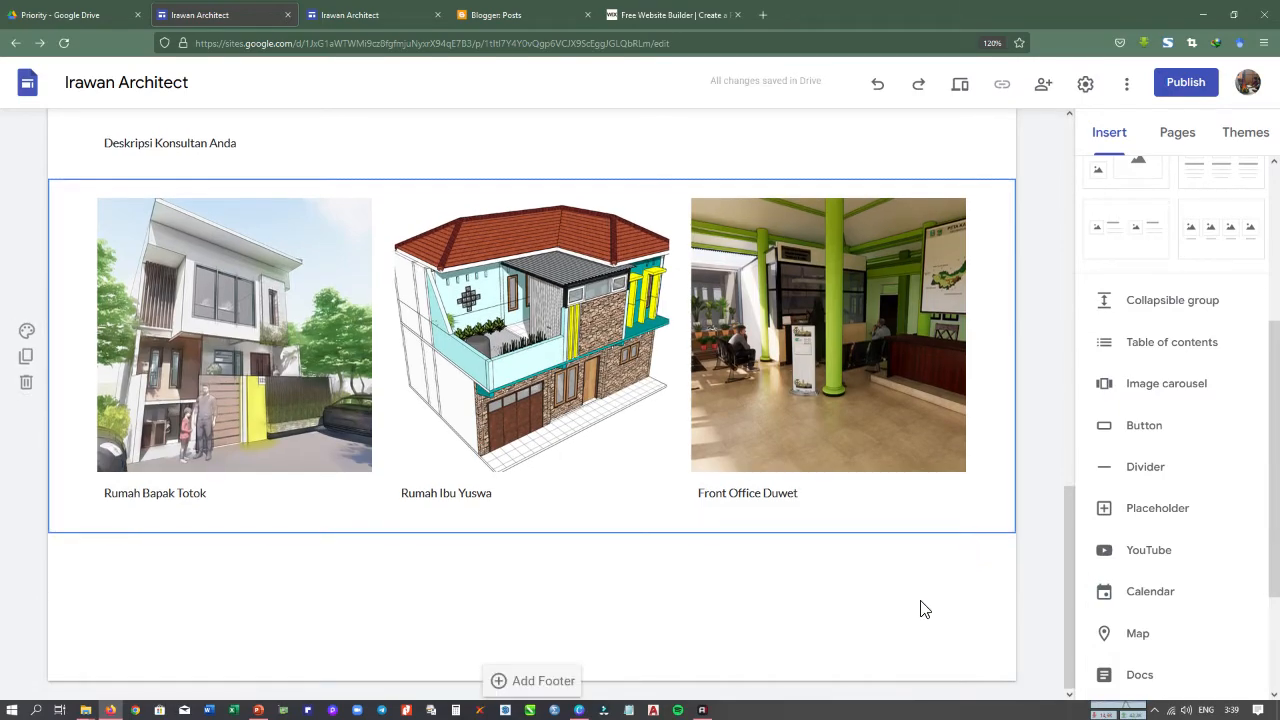
{"action": "left_click", "coordinate": [27, 331]}
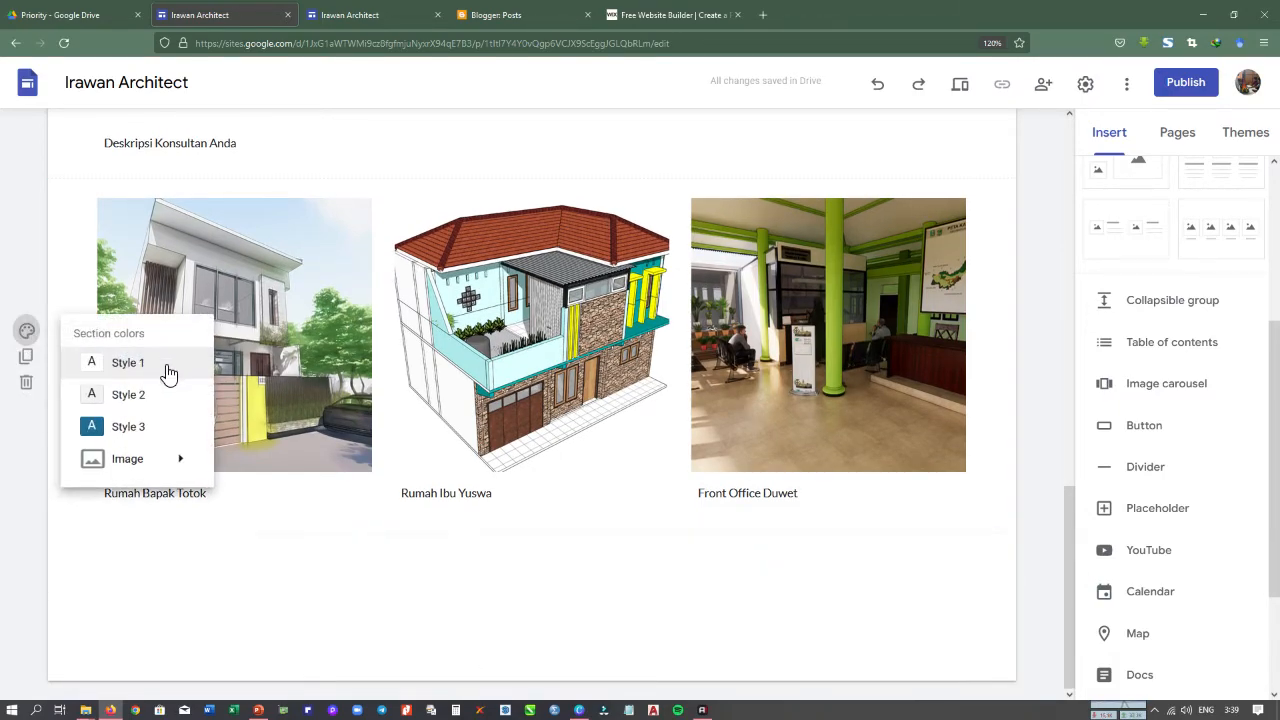
{"action": "left_click", "coordinate": [147, 436]}
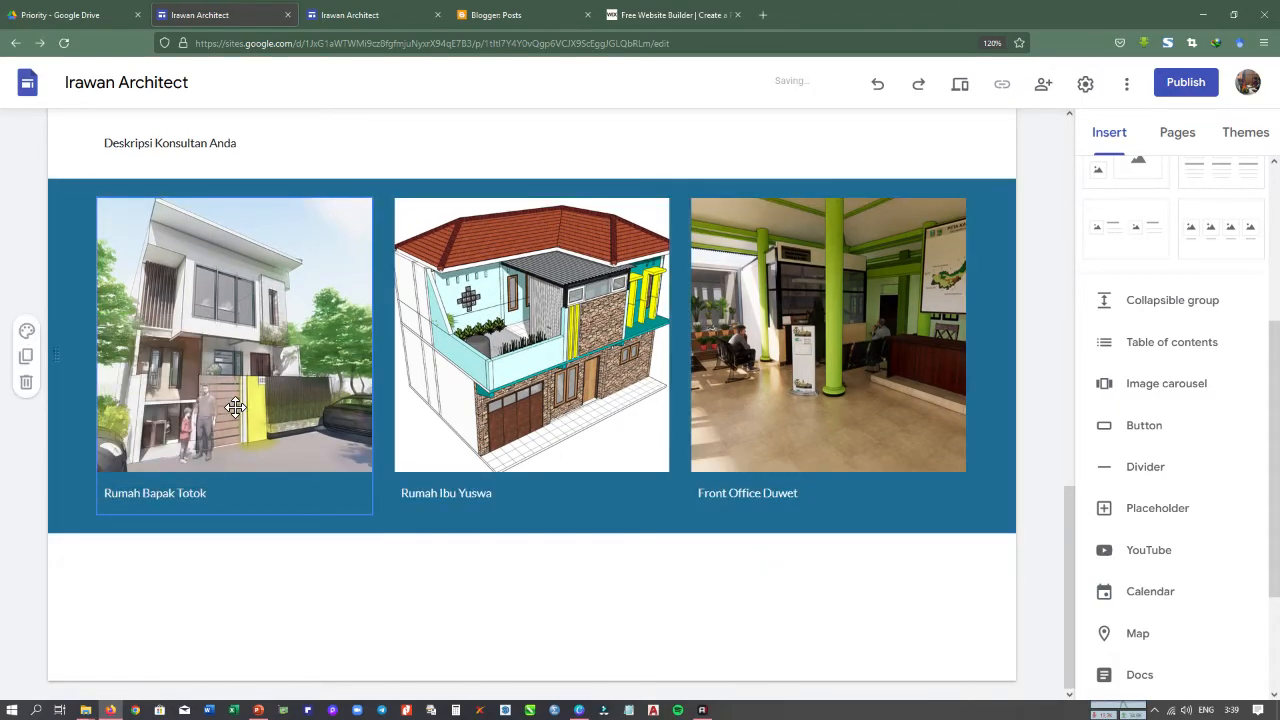
{"action": "left_click", "coordinate": [27, 331]}
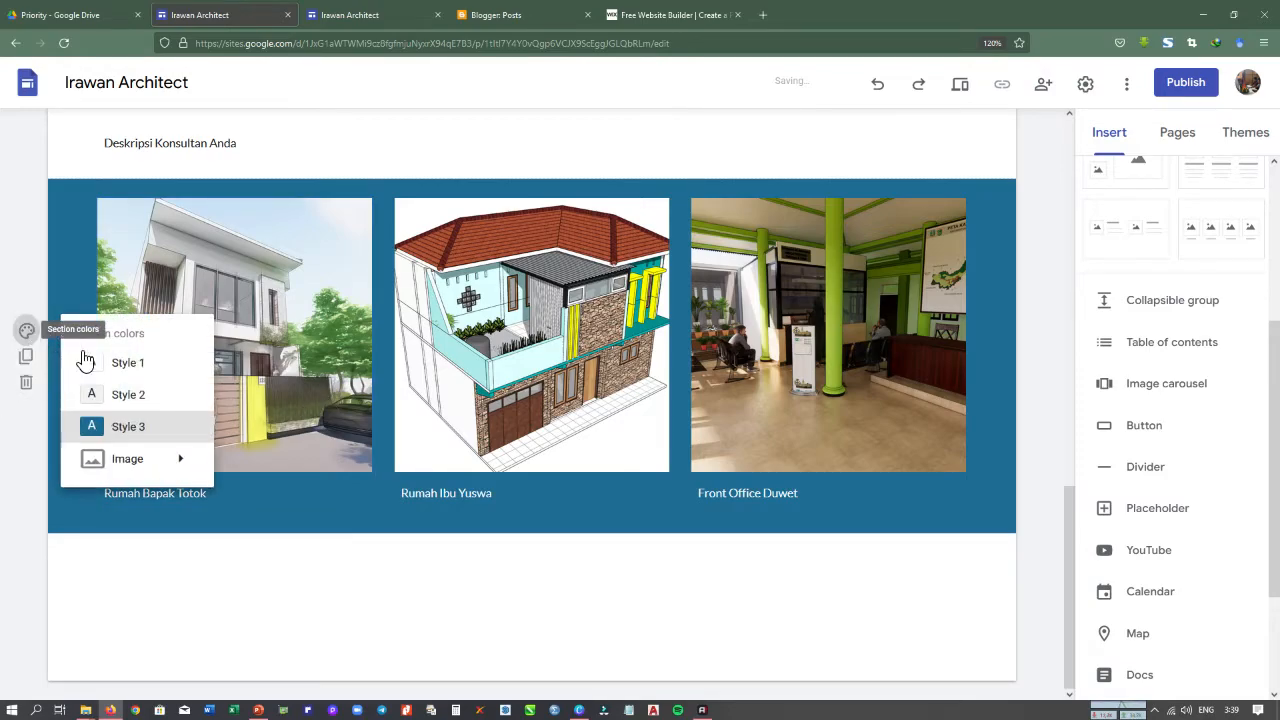
{"action": "left_click", "coordinate": [113, 537]}
- Review the Home page from the navigation buttons to the project images and look through the available themes
{"action": "scroll", "coordinate": [251, 446], "scroll_direction": "up", "scroll_amount": 5}
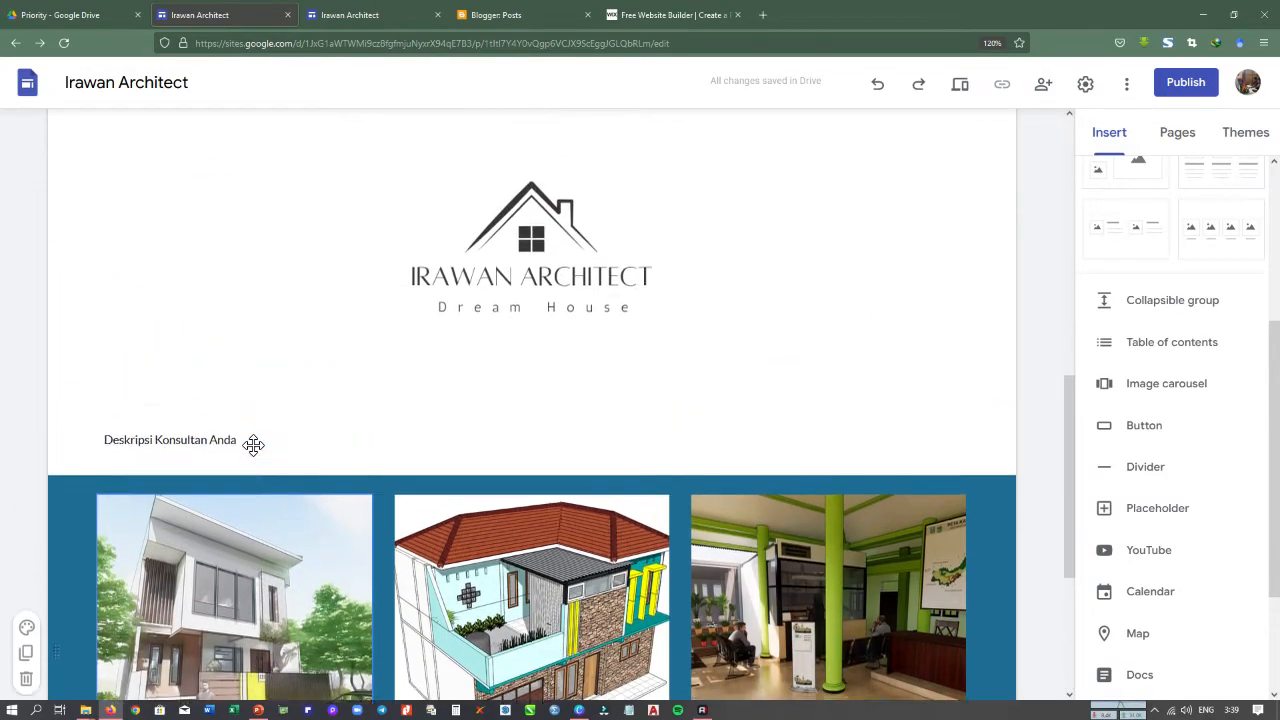
{"action": "scroll", "coordinate": [251, 446], "scroll_direction": "up", "scroll_amount": 2}
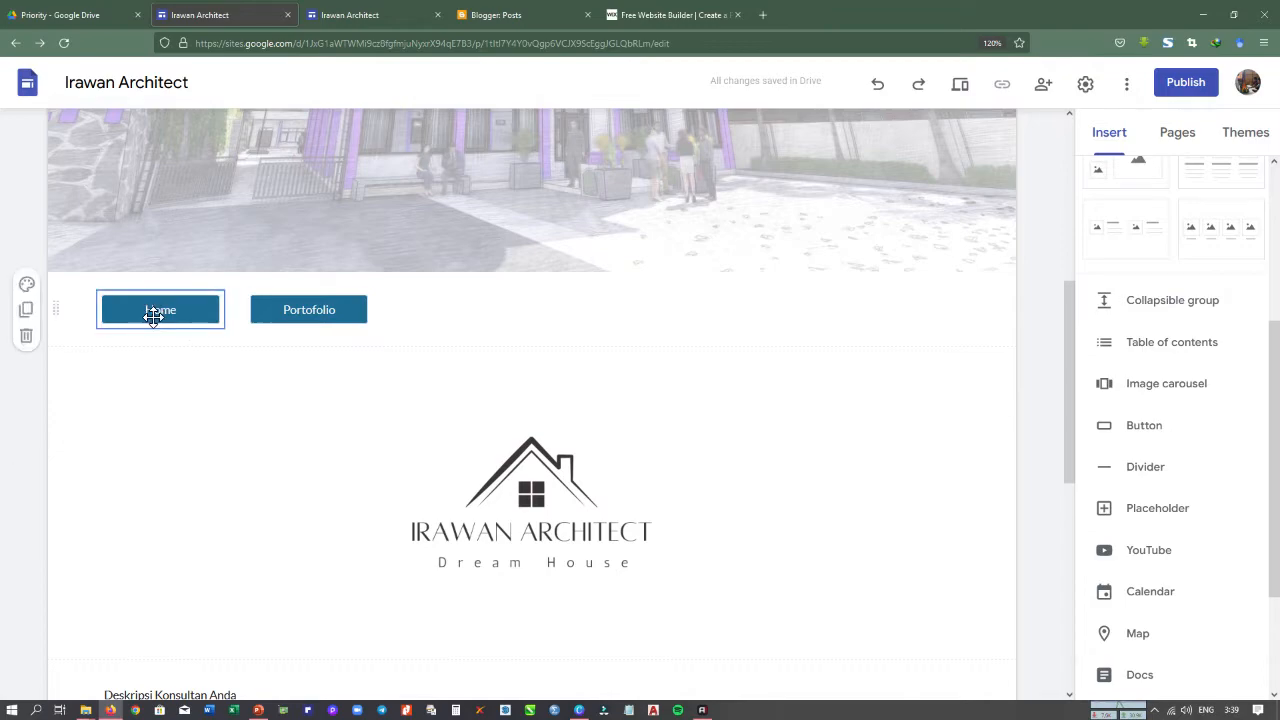
{"action": "left_click", "coordinate": [1245, 135]}
{"action": "scroll", "coordinate": [1199, 402], "scroll_direction": "down", "scroll_amount": 3}
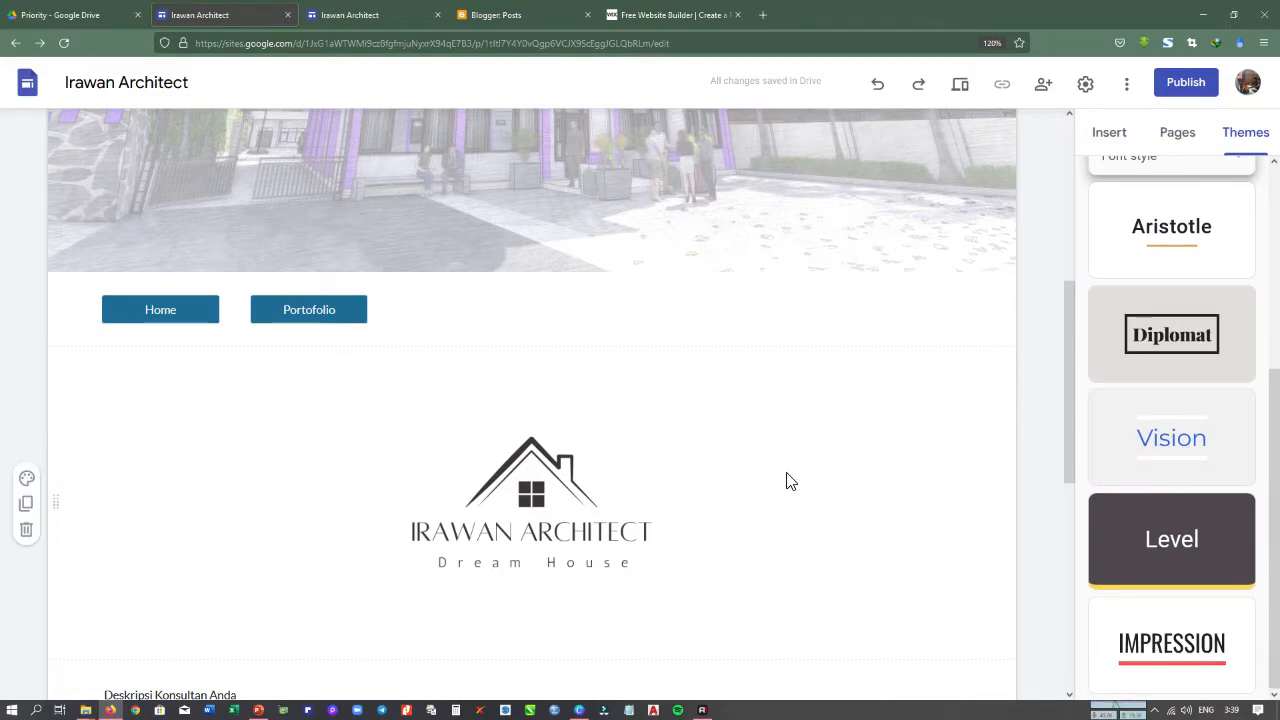
{"action": "scroll", "coordinate": [698, 437], "scroll_direction": "down", "scroll_amount": 5}
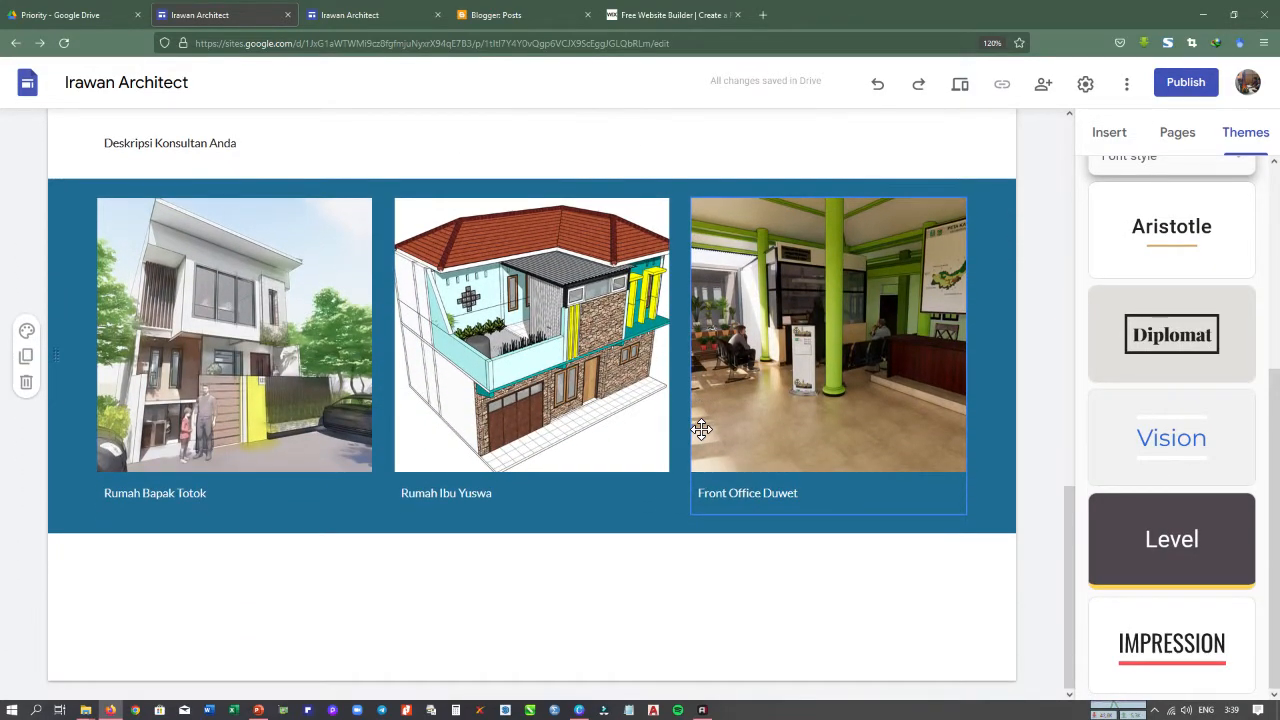
{"action": "scroll", "coordinate": [552, 486], "scroll_direction": "up", "scroll_amount": 5}
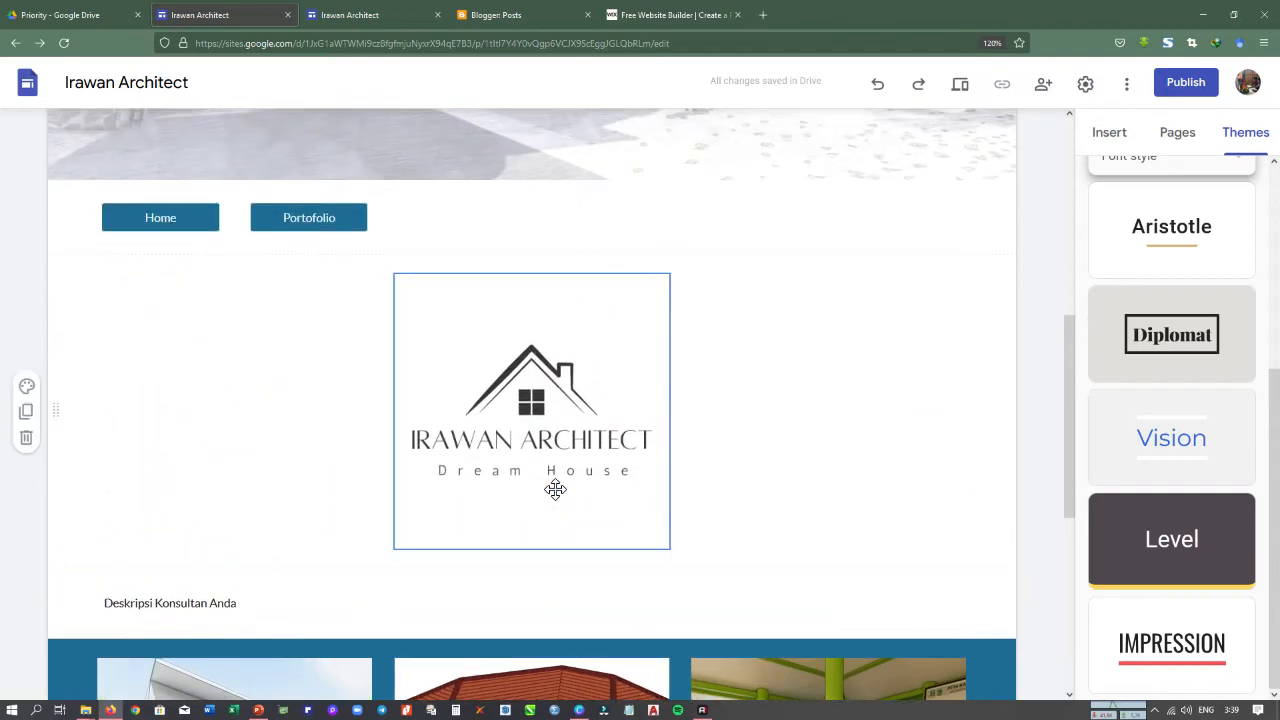
{"action": "scroll", "coordinate": [554, 486], "scroll_direction": "down", "scroll_amount": 4}
{"action": "scroll", "coordinate": [577, 481], "scroll_direction": "up", "scroll_amount": 1}
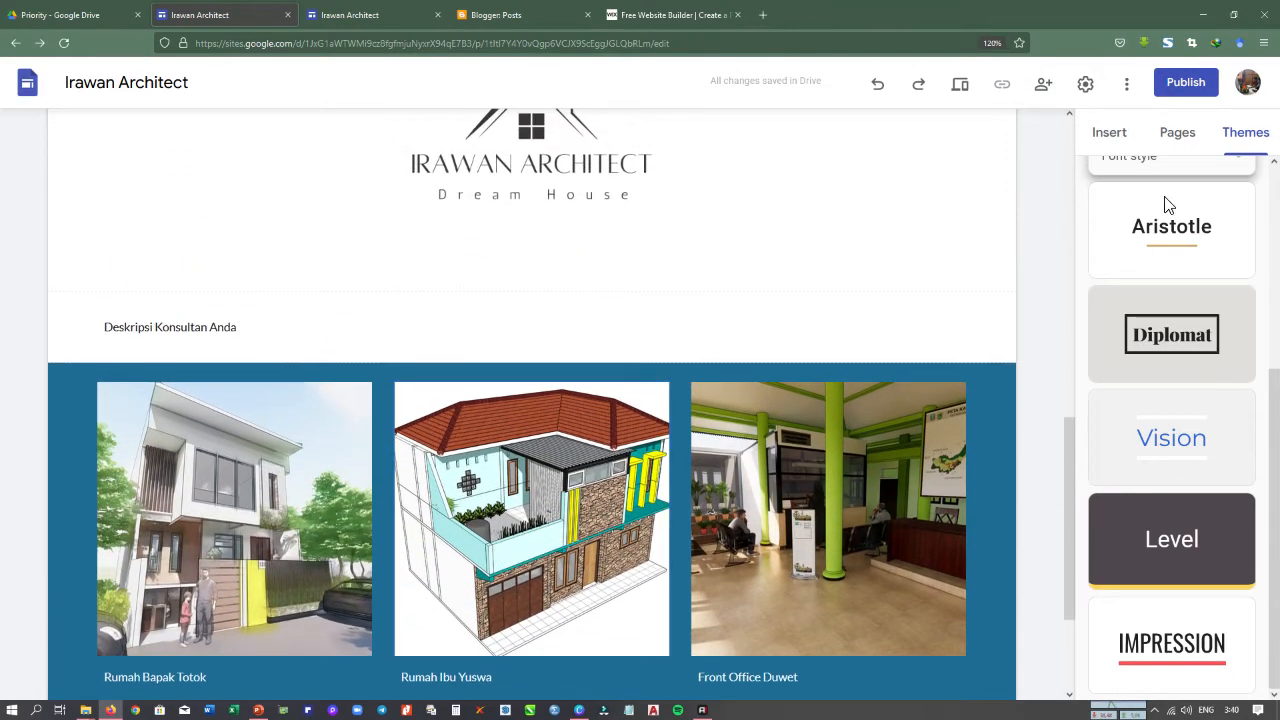
- Open the Portofolio page for editing
{"action": "left_click", "coordinate": [1180, 134]}
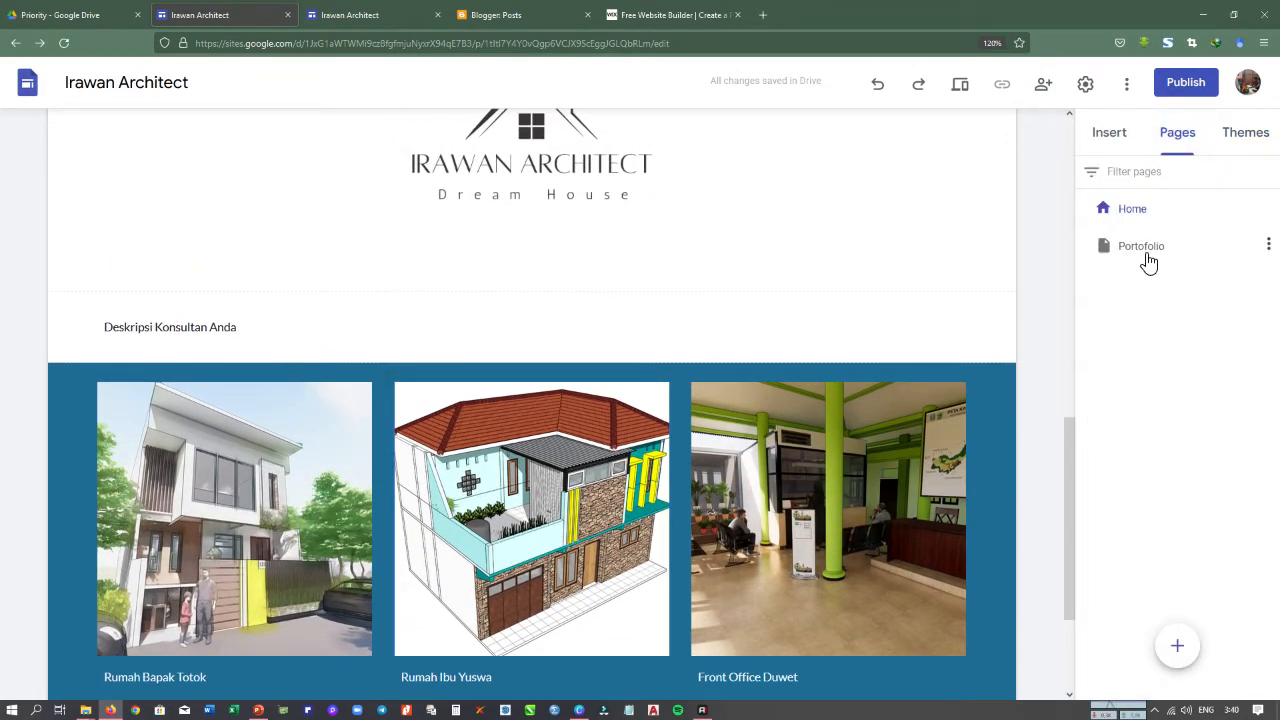
{"action": "scroll", "coordinate": [243, 466], "scroll_direction": "down", "scroll_amount": 2}
{"action": "left_click", "coordinate": [226, 421]}
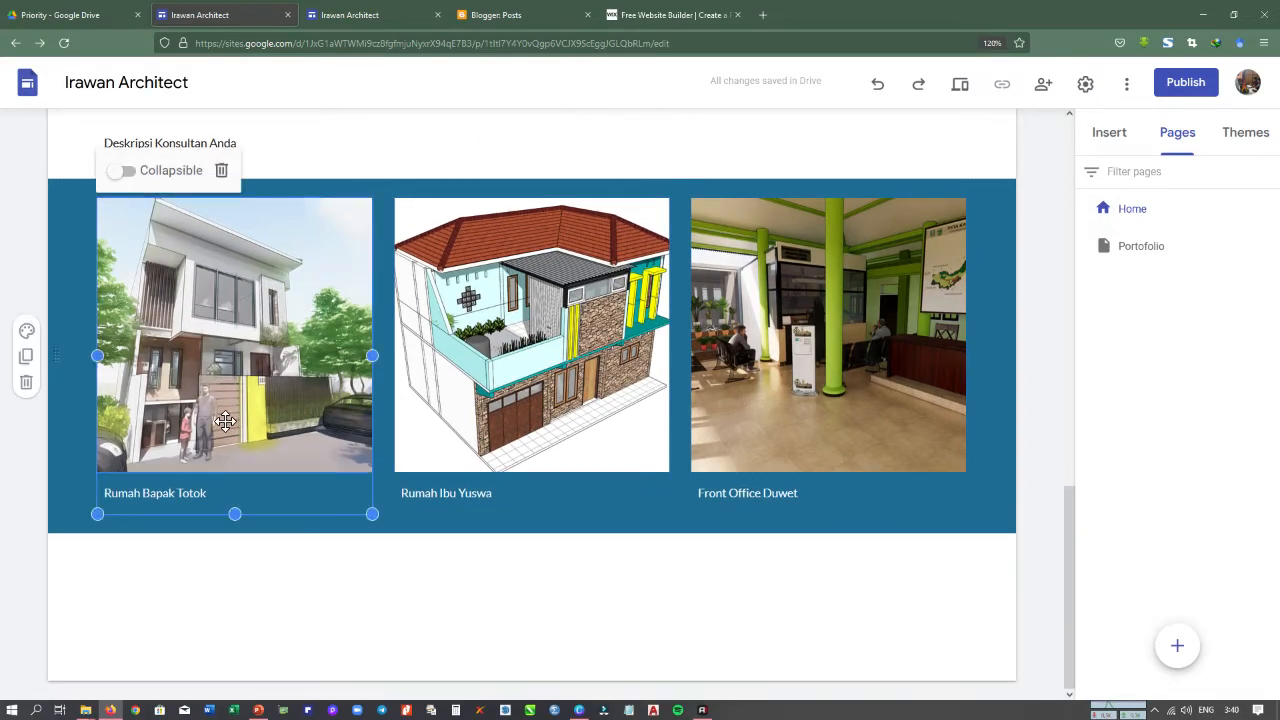
{"action": "scroll", "coordinate": [235, 440], "scroll_direction": "up", "scroll_amount": 1}
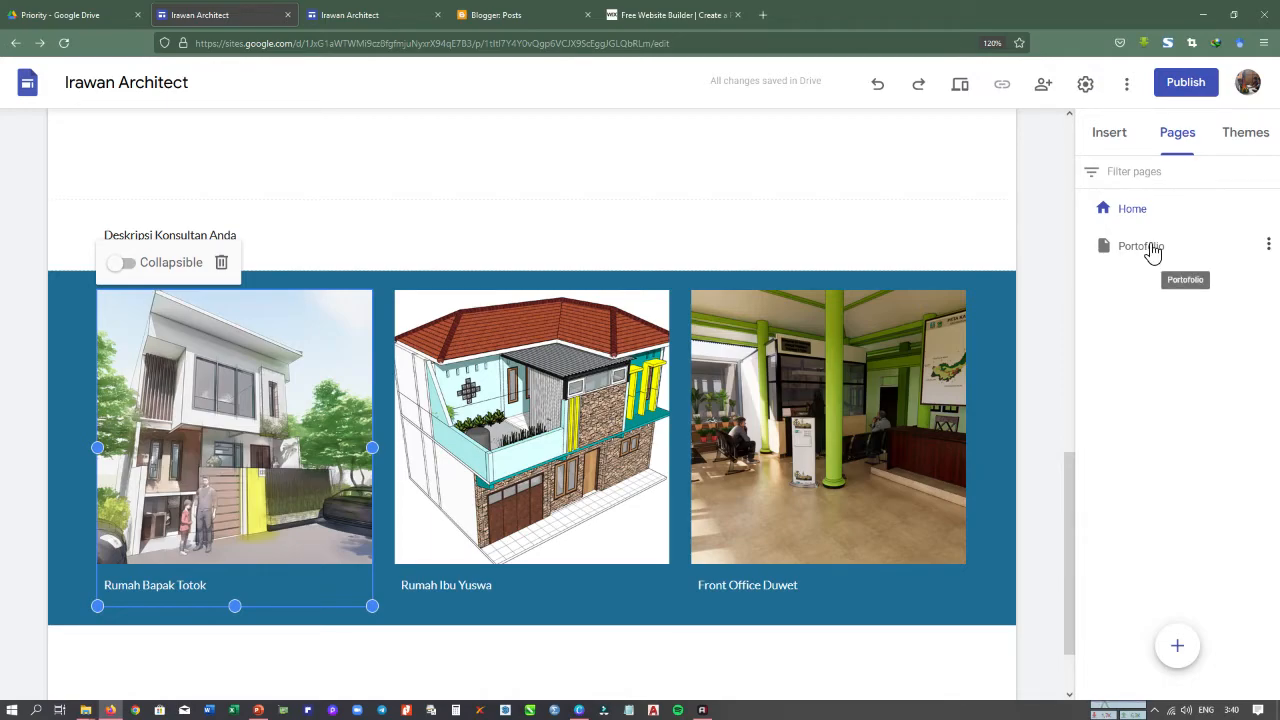
{"action": "left_click", "coordinate": [1121, 252]}
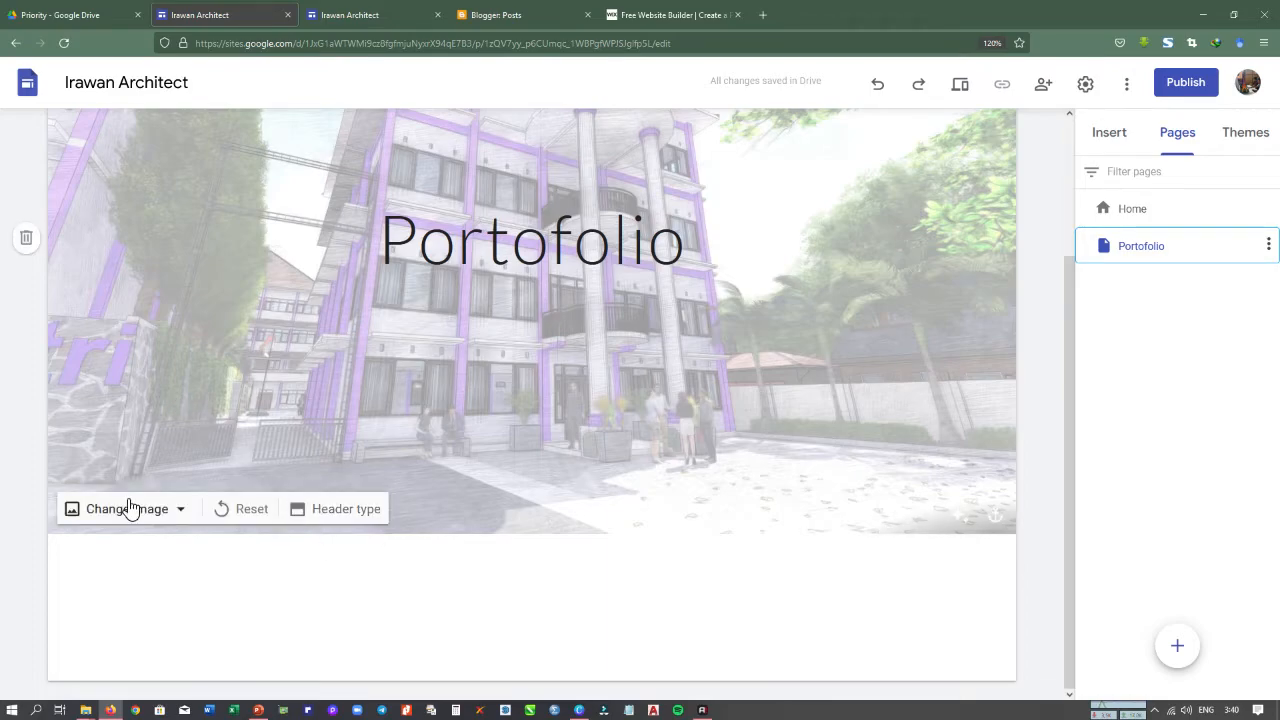
- Change the header type of the Portofolio page to Banner
{"action": "left_click", "coordinate": [126, 512]}
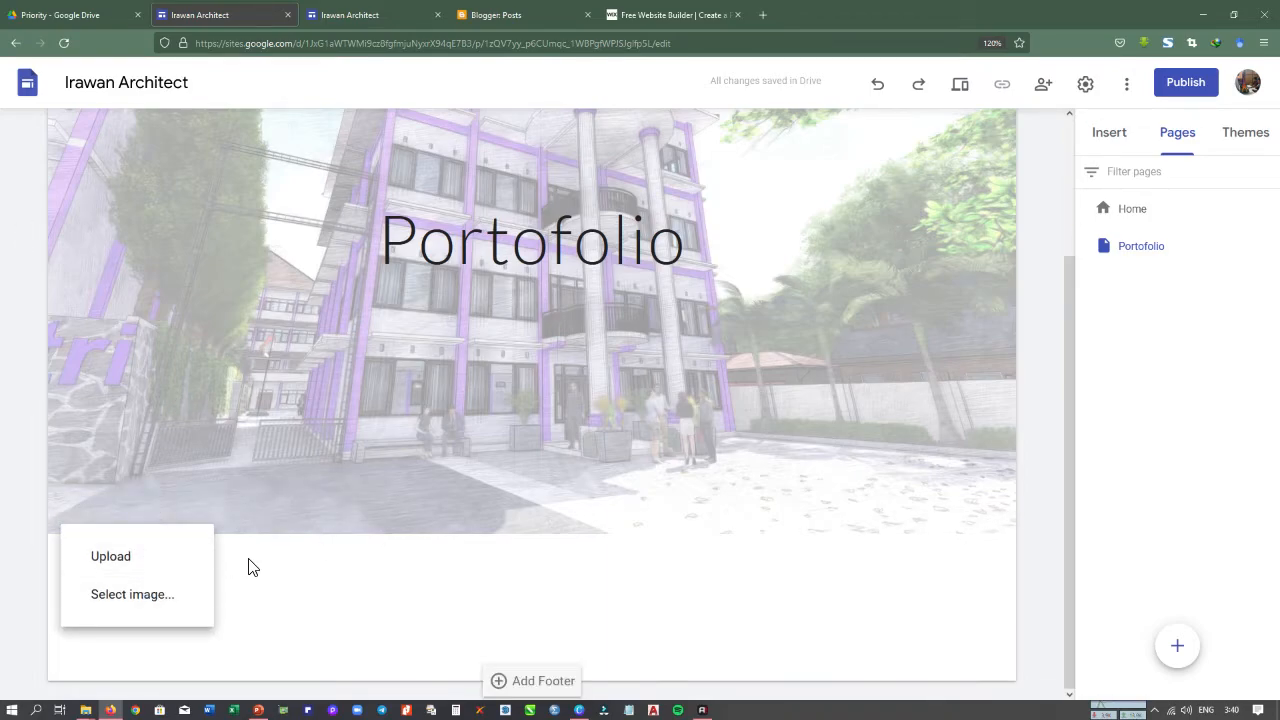
{"action": "left_click", "coordinate": [358, 513]}
{"action": "left_click", "coordinate": [335, 518]}
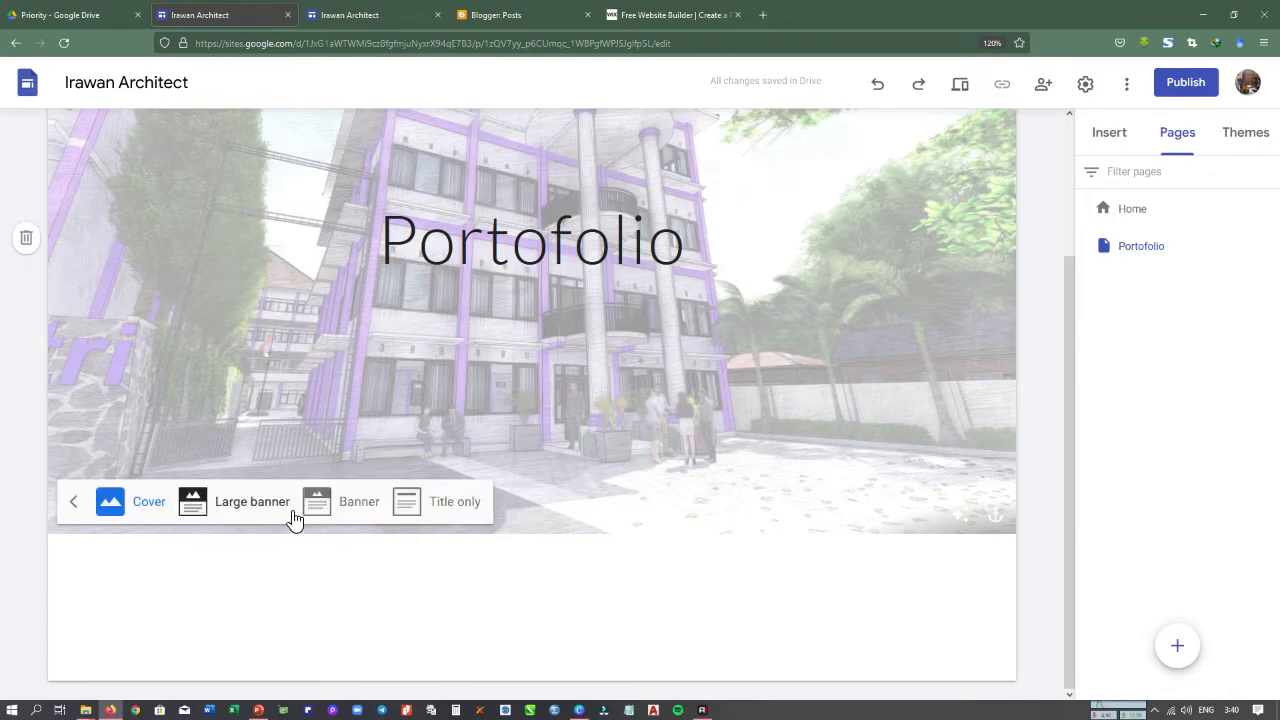
{"action": "left_click", "coordinate": [356, 513]}
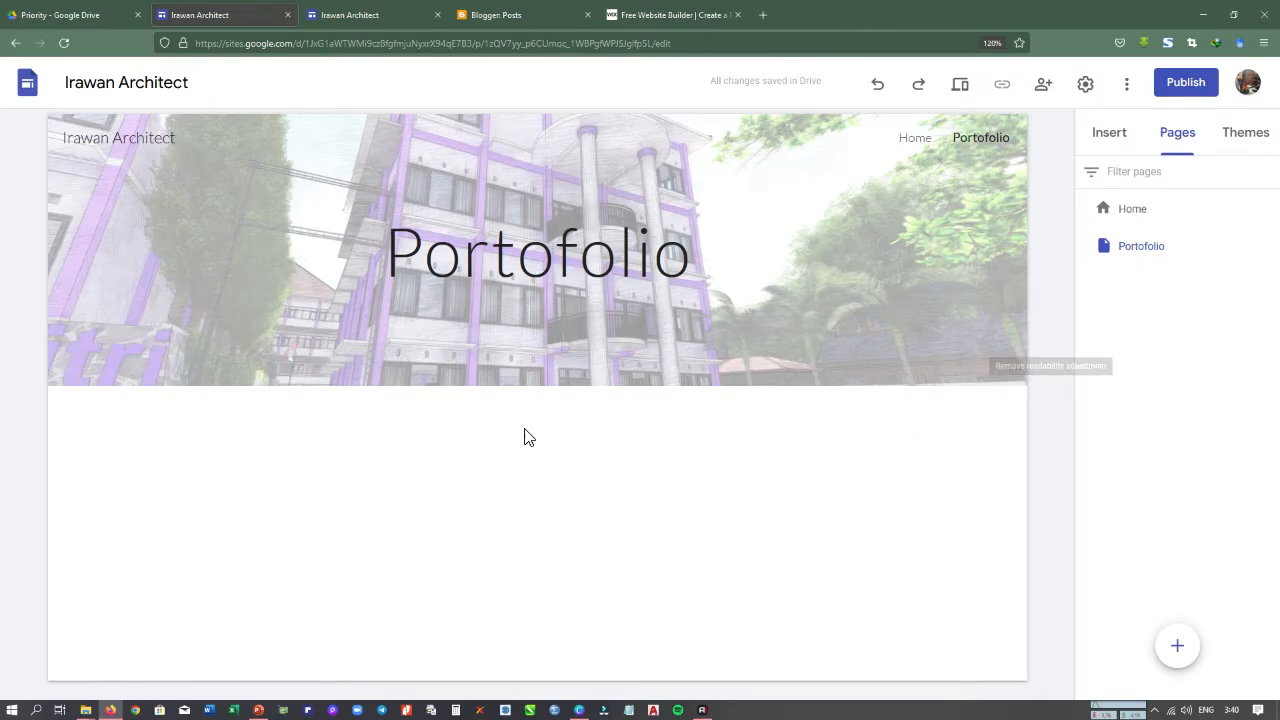
- Rename the Portofolio page using the caption under the first project image on the Home page
{"action": "left_click", "coordinate": [1122, 210]}
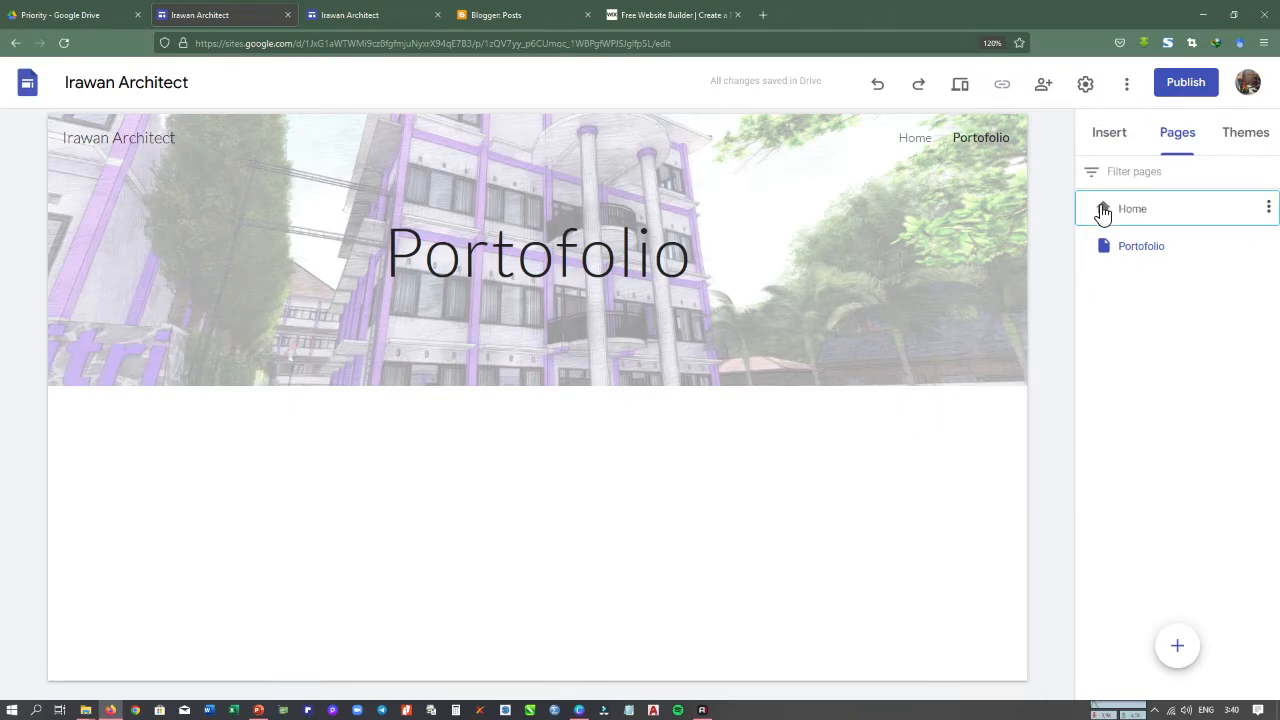
{"action": "scroll", "coordinate": [500, 572], "scroll_direction": "down", "scroll_amount": 10}
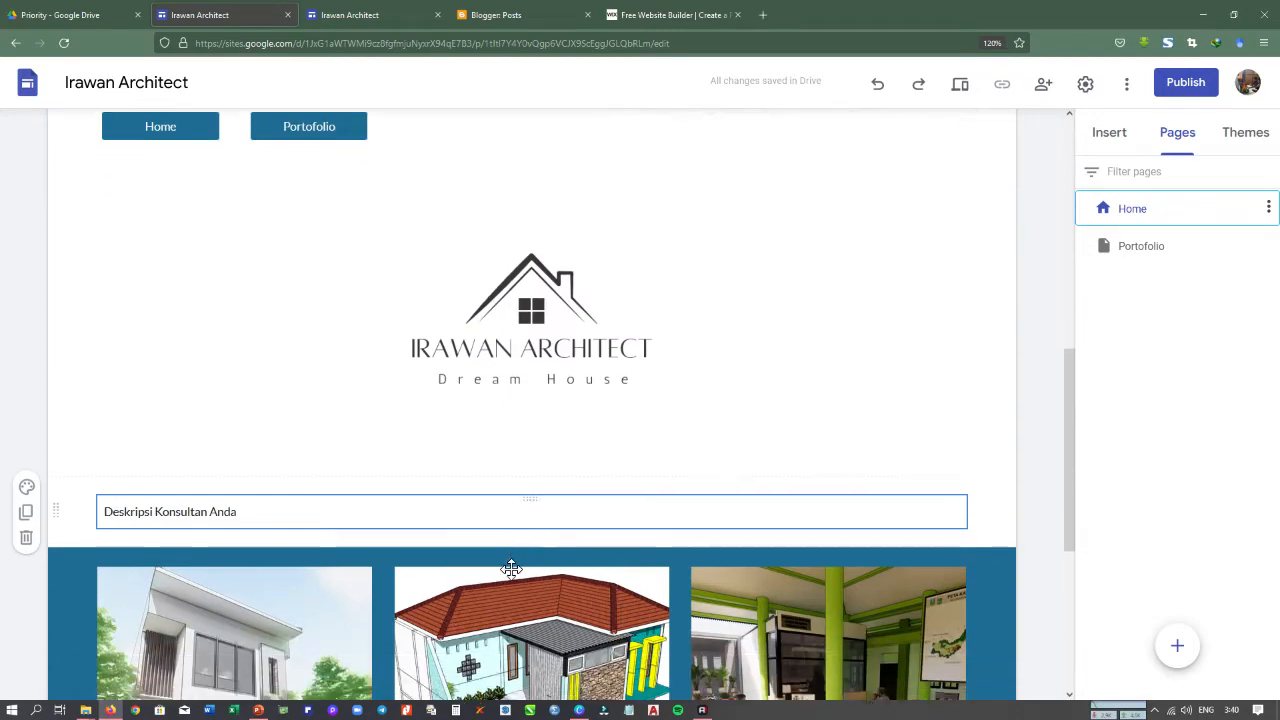
{"action": "left_click", "coordinate": [177, 500]}
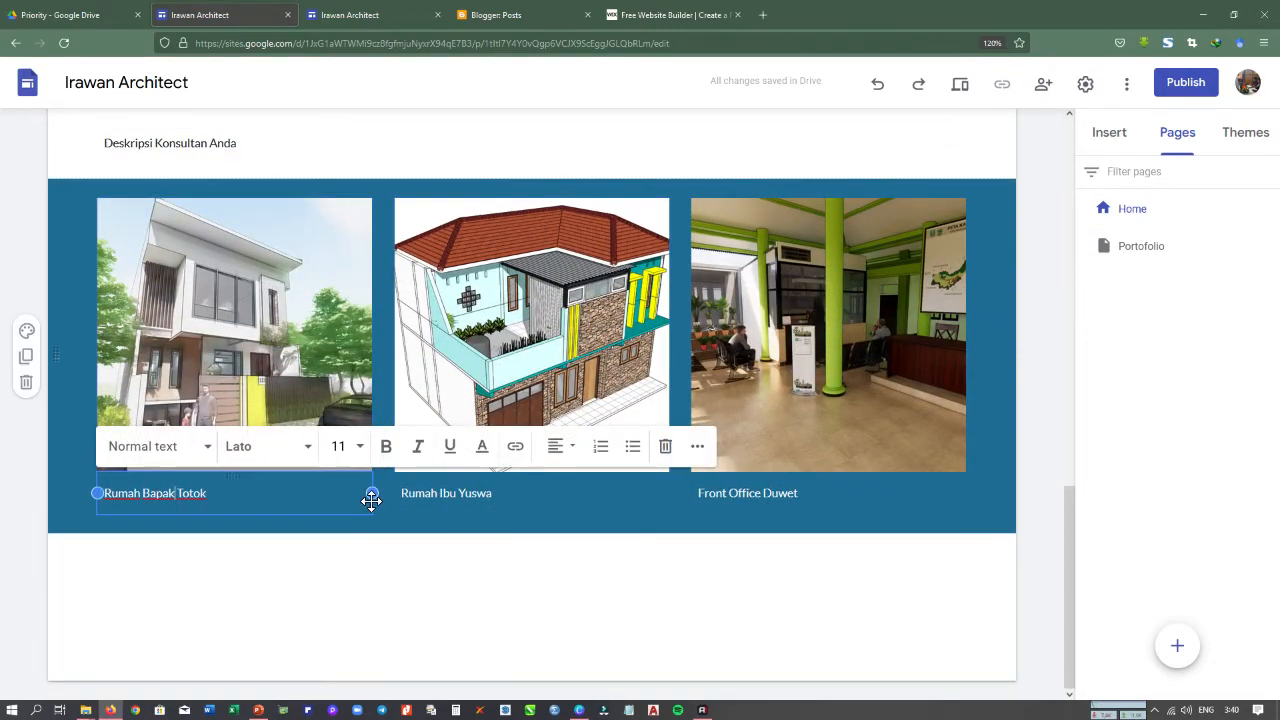
{"action": "left_click_drag", "start_coordinate": [284, 491], "coordinate": [76, 500]}
{"action": "left_click_drag", "start_coordinate": [220, 491], "coordinate": [94, 493]}
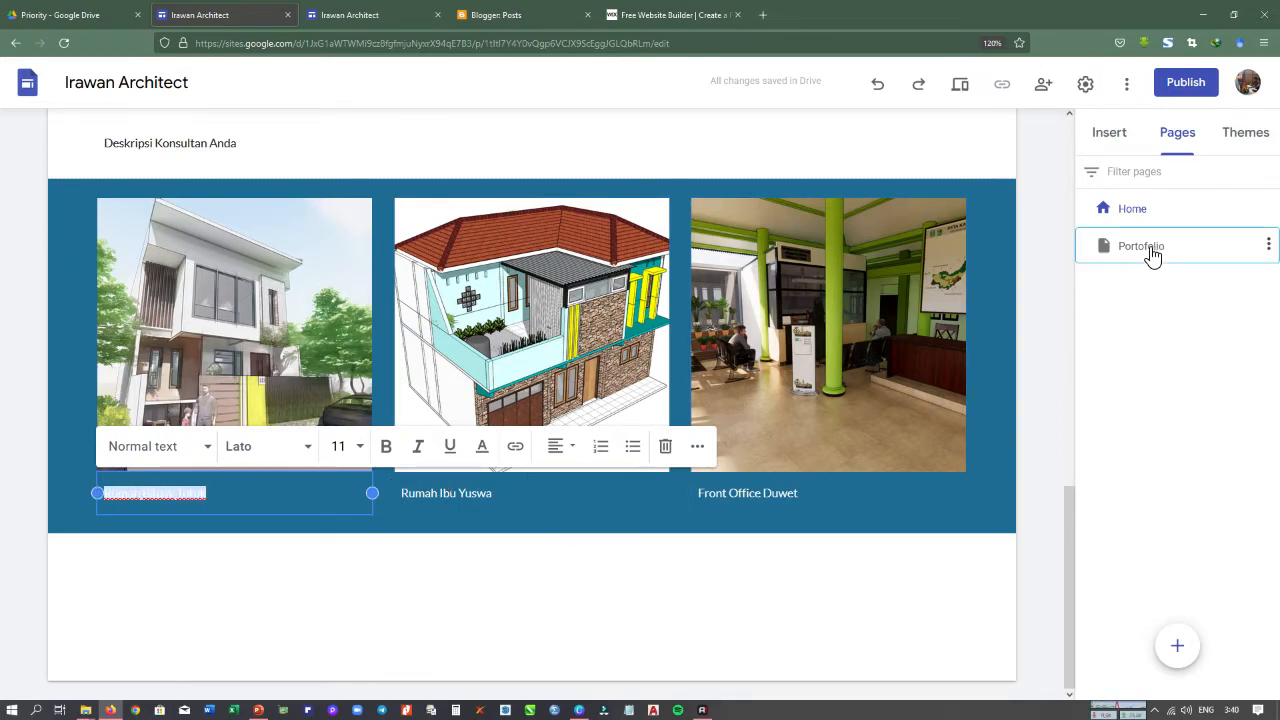
{"action": "double_click", "coordinate": [1110, 248]}
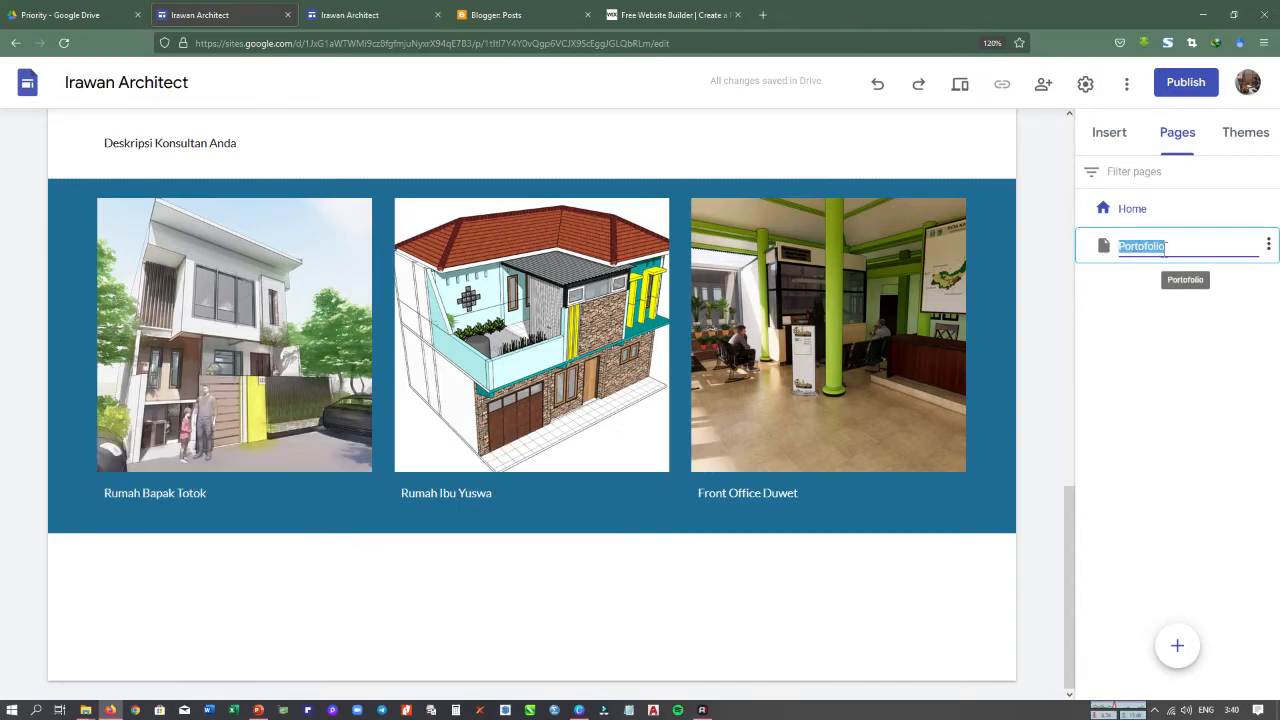
{"action": "type", "text": "Rumah Bapak Totok"}
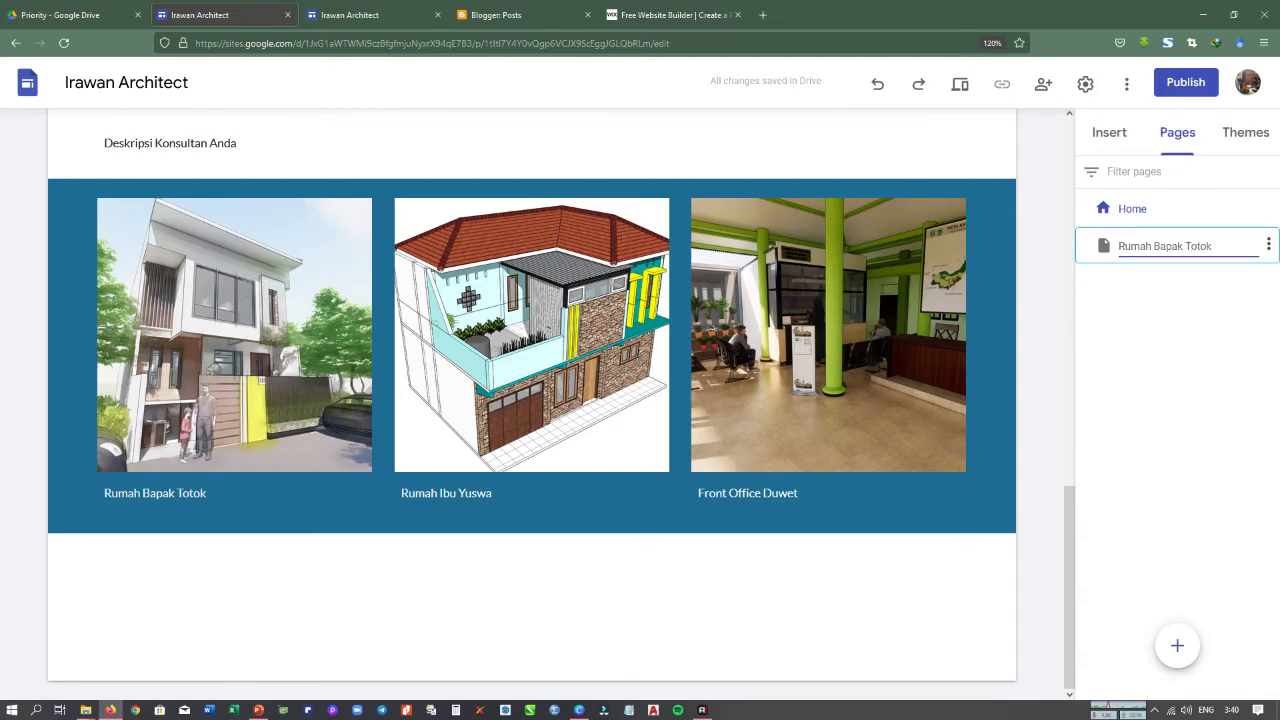
{"action": "left_click", "coordinate": [720, 604]}
- Delete the Portofolio button above the logo on the Home page
{"action": "scroll", "coordinate": [651, 417], "scroll_direction": "up", "scroll_amount": 5}
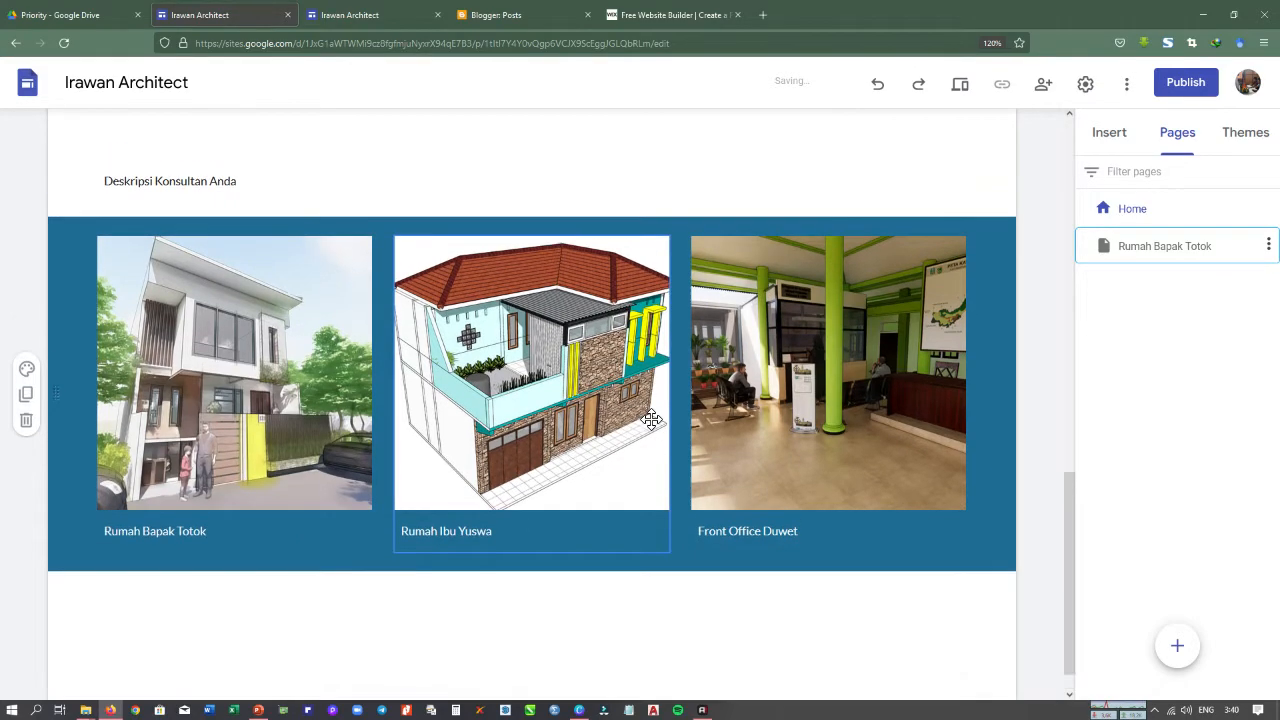
{"action": "left_click", "coordinate": [309, 218]}
{"action": "left_click", "coordinate": [312, 218]}
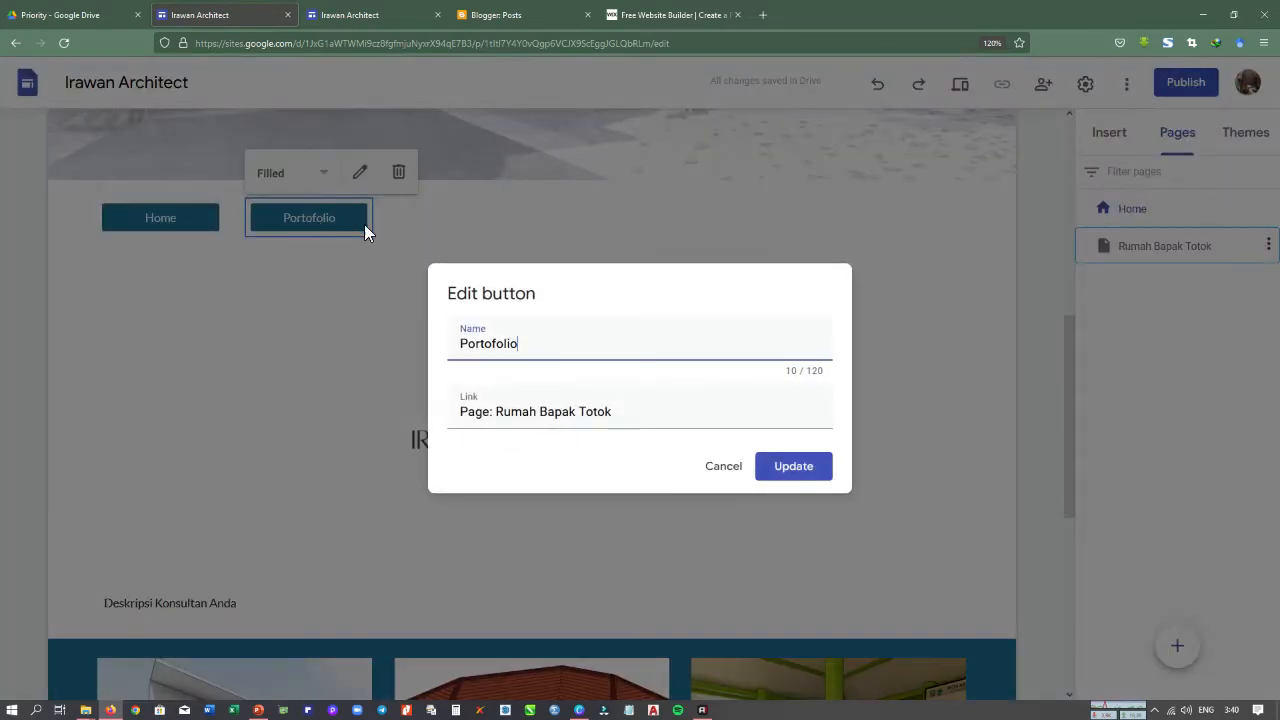
{"action": "key", "text": "Escape"}
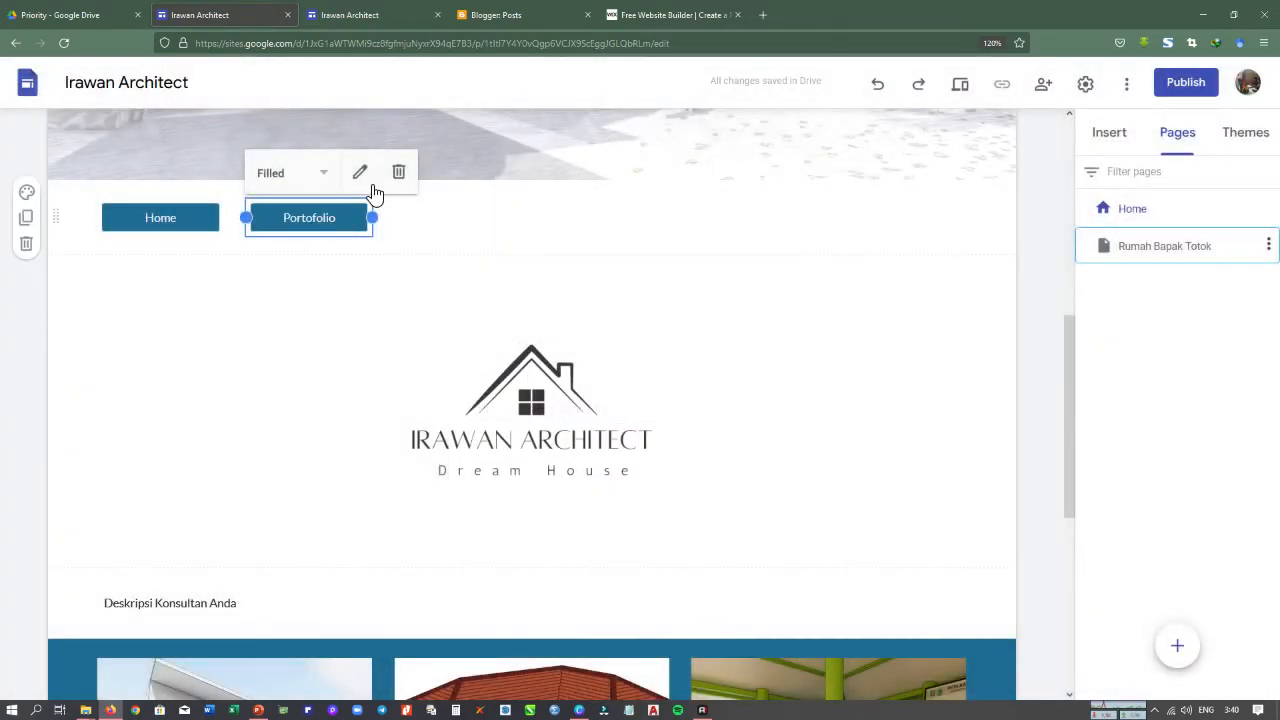
{"action": "left_click", "coordinate": [398, 172]}
{"action": "scroll", "coordinate": [257, 409], "scroll_direction": "down", "scroll_amount": 5}
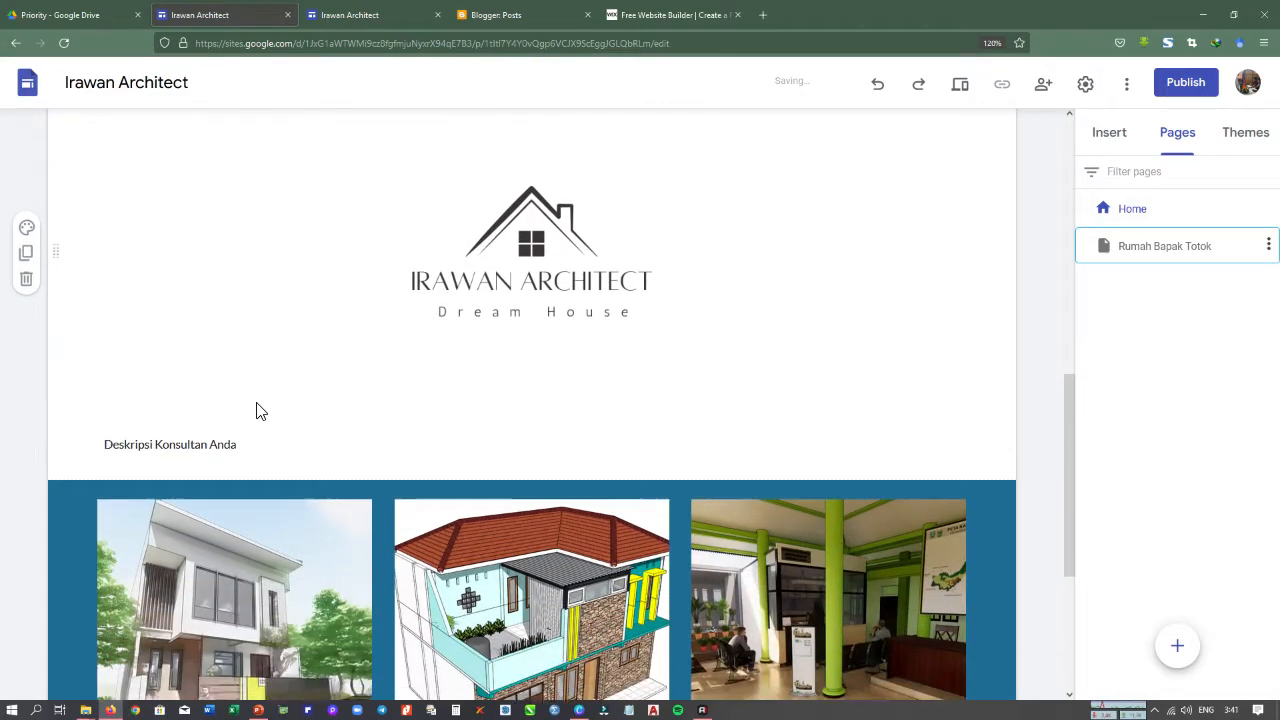
{"action": "scroll", "coordinate": [240, 277], "scroll_direction": "up", "scroll_amount": 5}
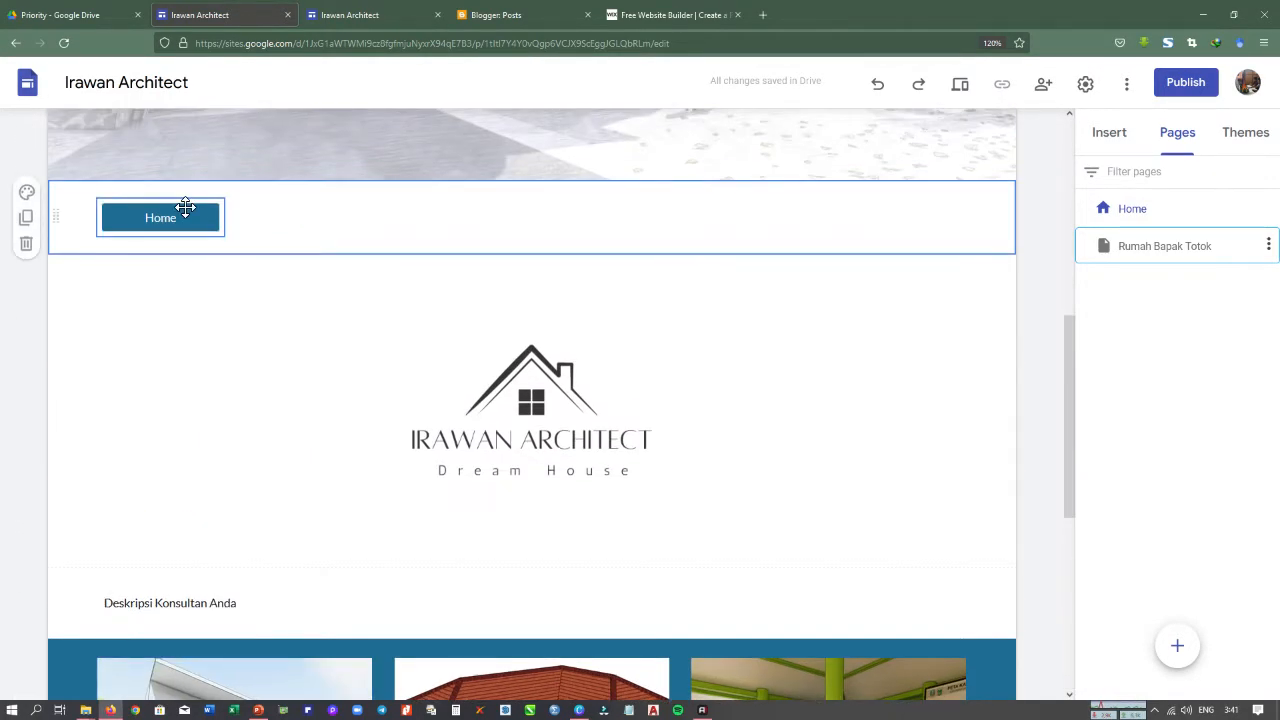
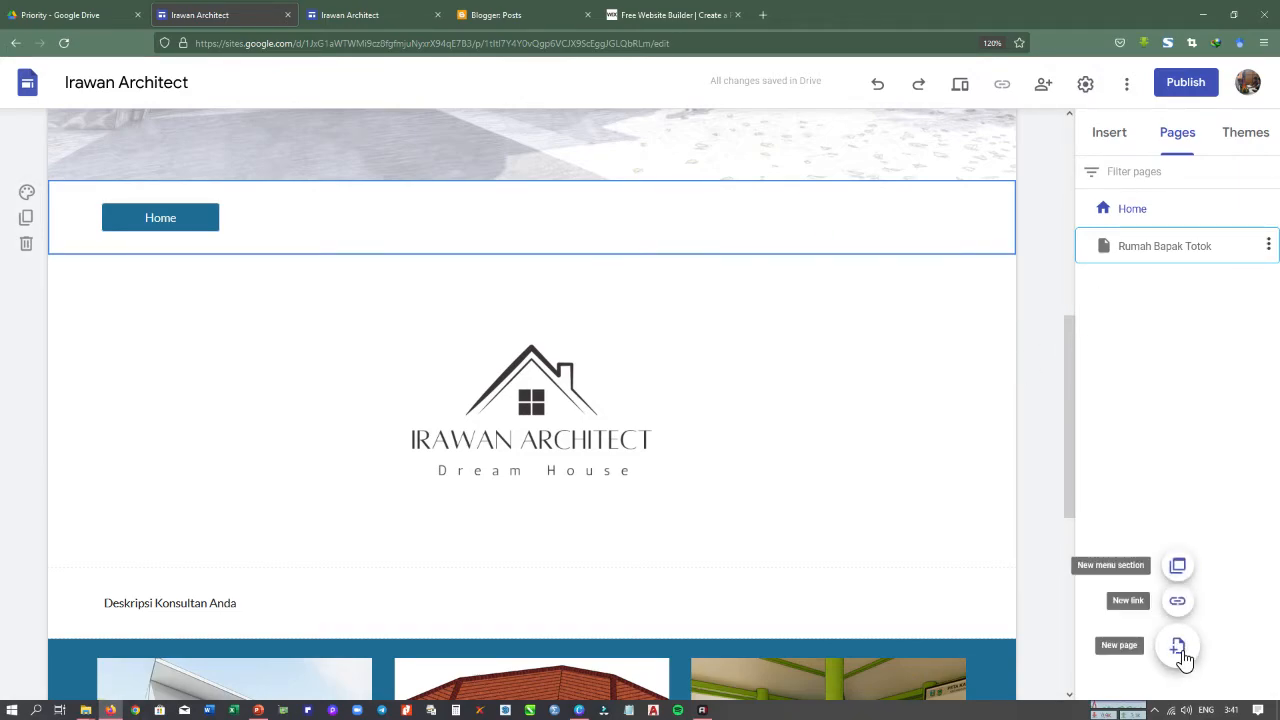
- Add a new page named Kontak Kami and return to the Home page
{"action": "left_click", "coordinate": [1178, 646]}
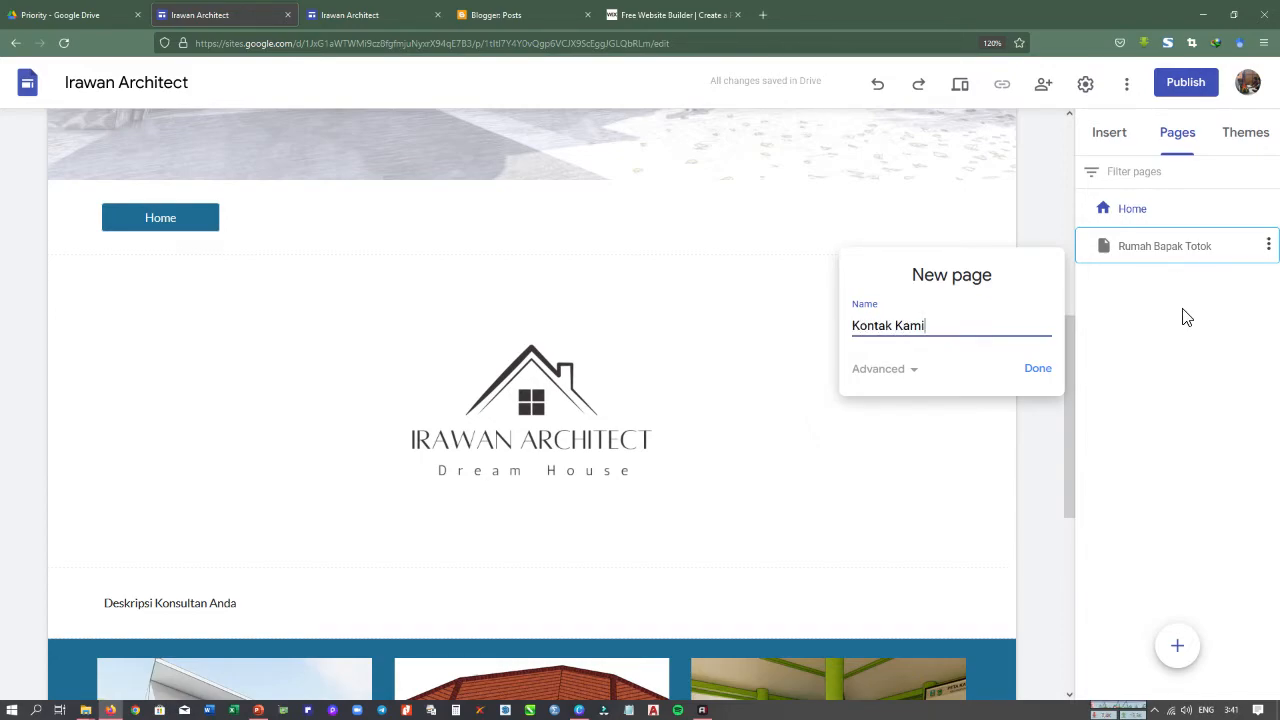
{"action": "left_click", "coordinate": [1048, 370]}
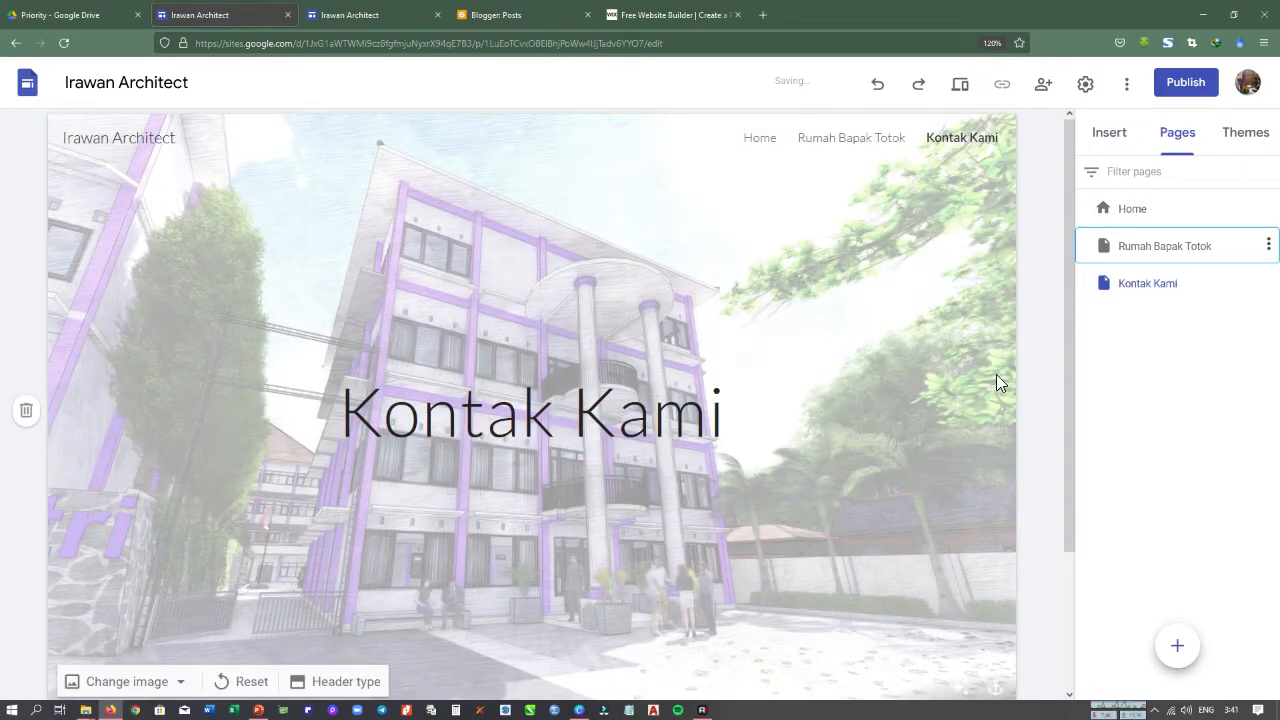
{"action": "left_click", "coordinate": [1110, 214]}
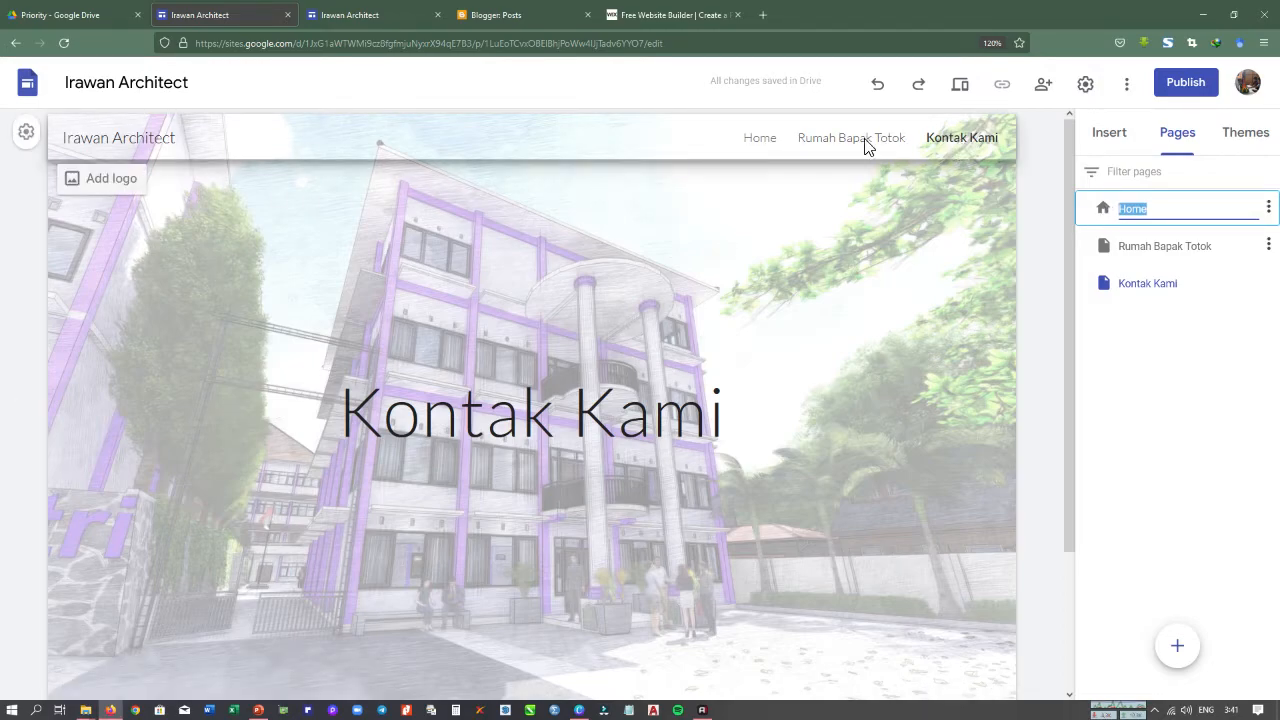
{"action": "left_click", "coordinate": [760, 142]}
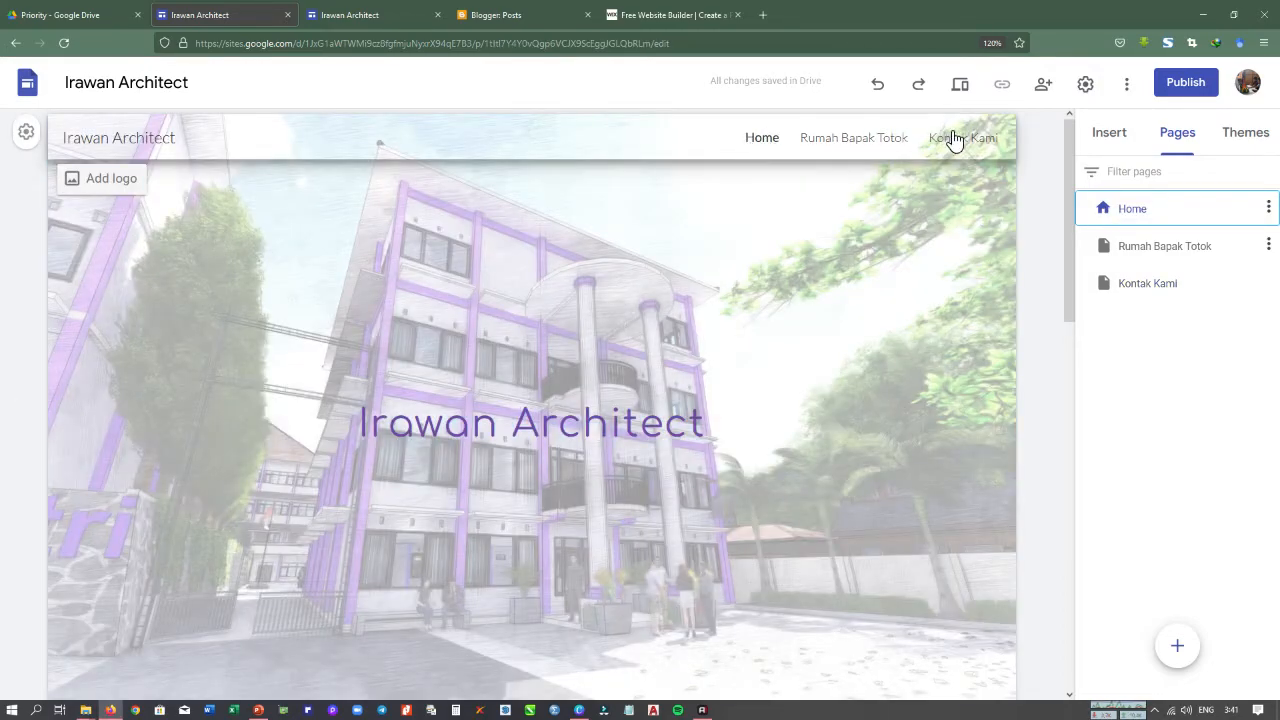
- Delete the whole section containing the Home button from the Home page
{"action": "scroll", "coordinate": [711, 369], "scroll_direction": "down", "scroll_amount": 4}
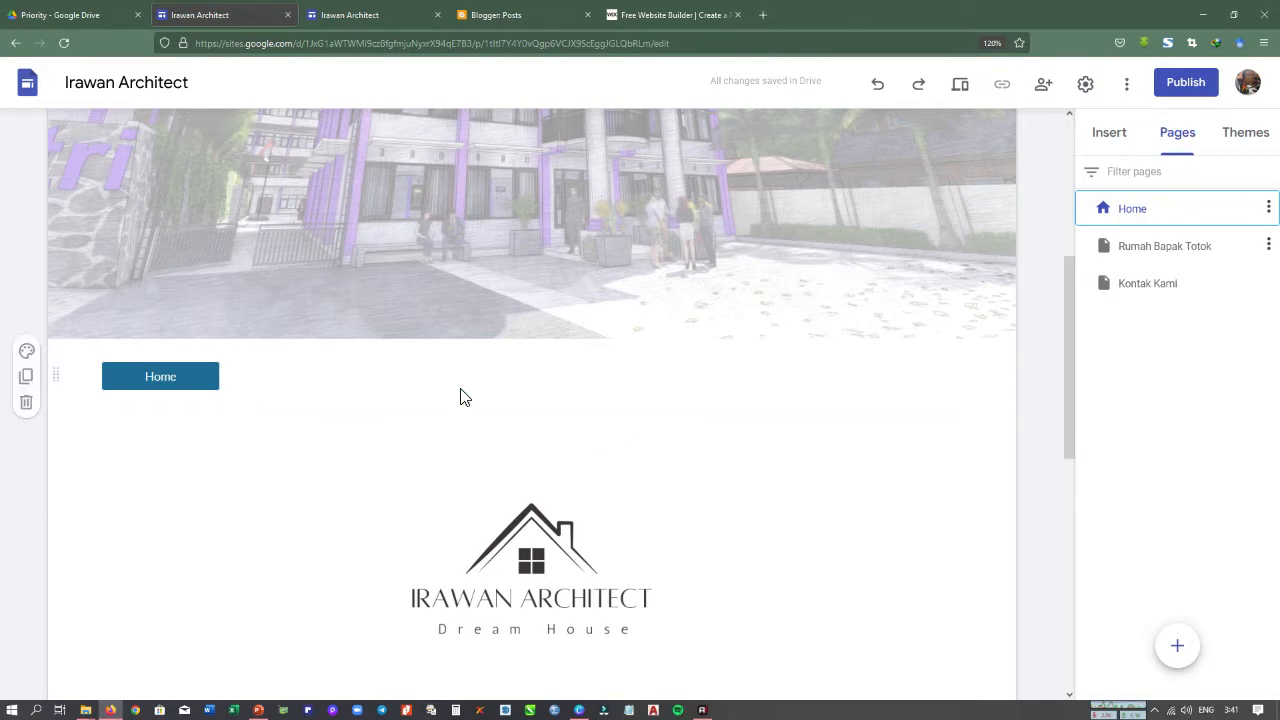
{"action": "left_click", "coordinate": [26, 404]}
{"action": "scroll", "coordinate": [400, 448], "scroll_direction": "up", "scroll_amount": 4}
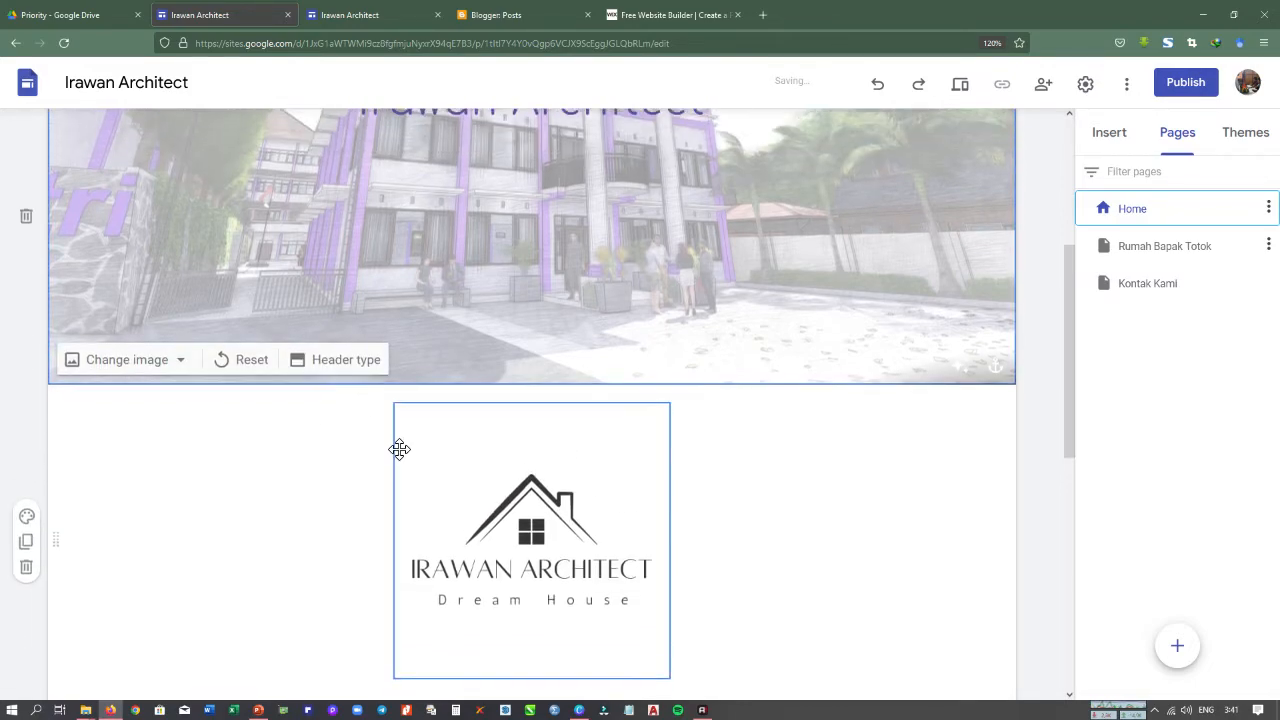
{"action": "scroll", "coordinate": [400, 448], "scroll_direction": "down", "scroll_amount": 1}
{"action": "scroll", "coordinate": [428, 432], "scroll_direction": "up", "scroll_amount": 1}
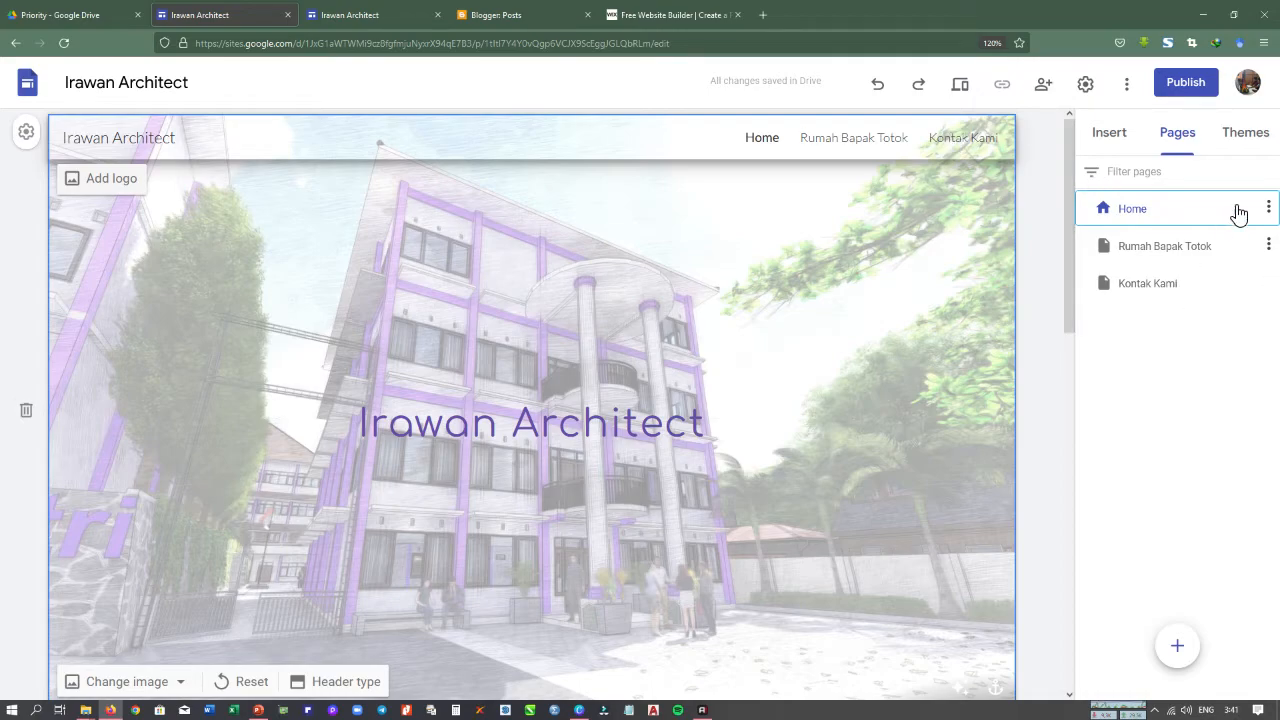
- Look through the site settings for brand images, viewer tools, analytics and the announcement banner
{"action": "left_click", "coordinate": [1240, 146]}
{"action": "left_click", "coordinate": [1112, 134]}
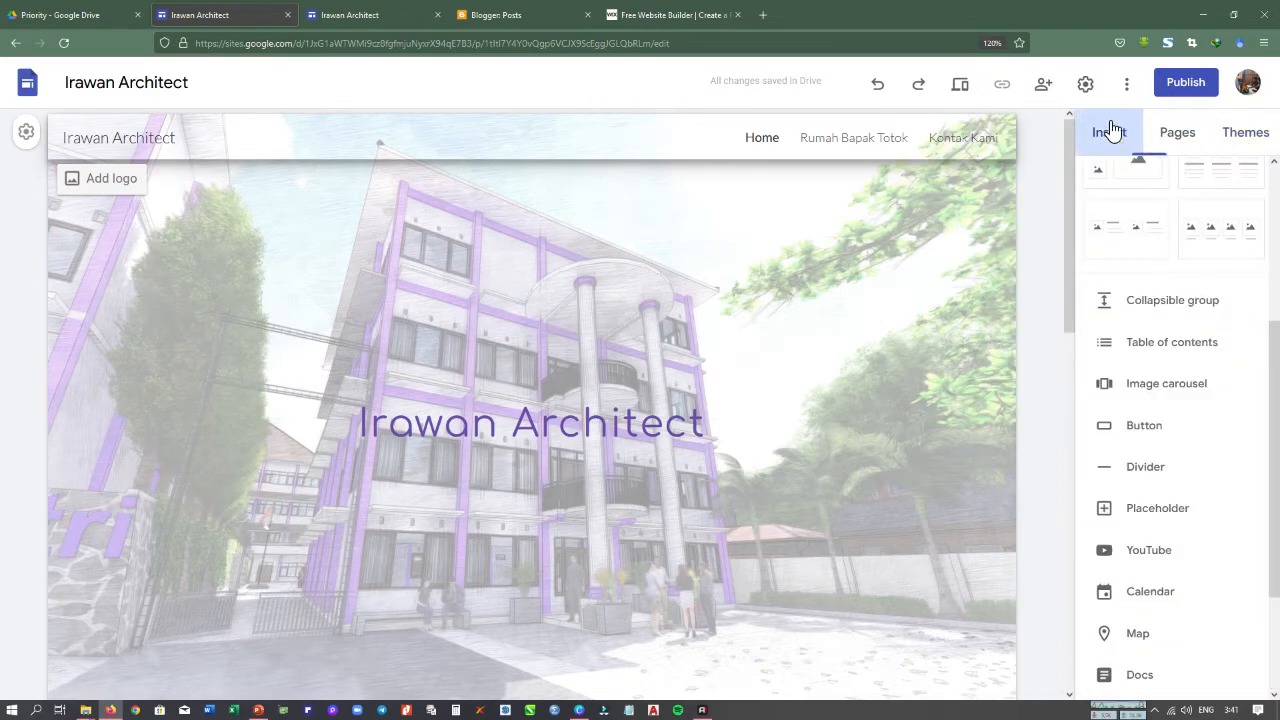
{"action": "left_click", "coordinate": [1085, 84]}
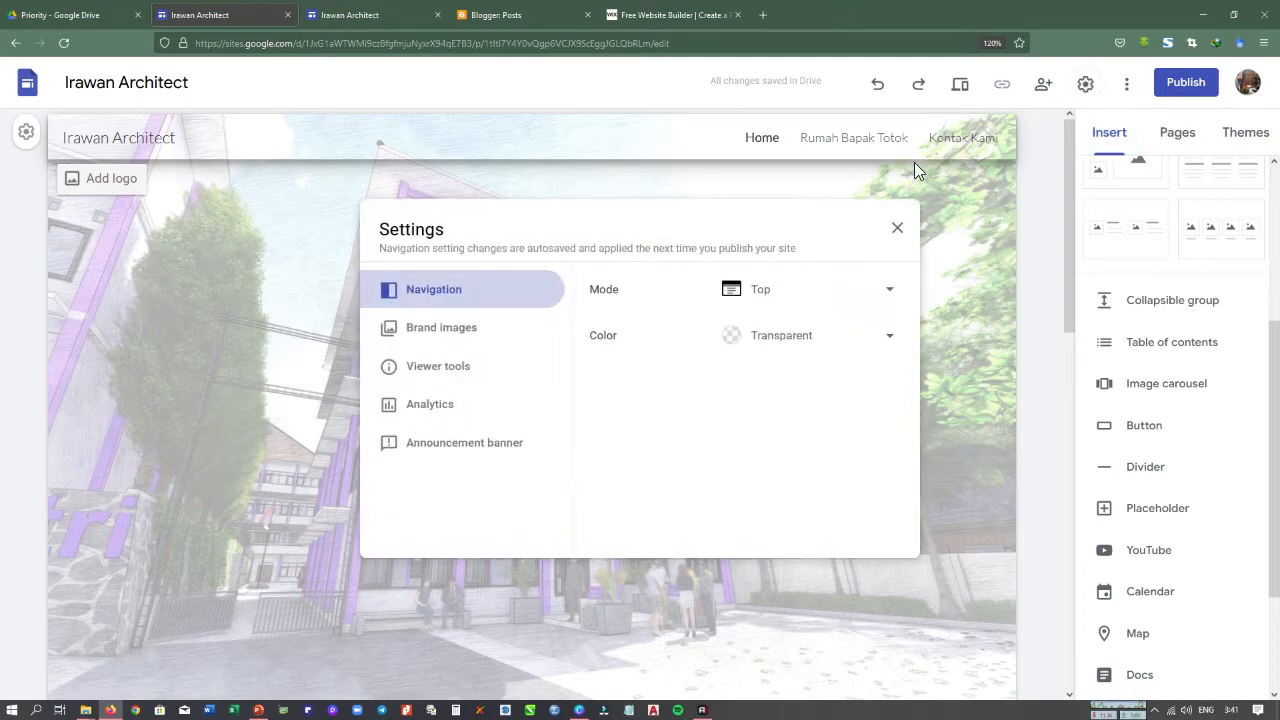
{"action": "left_click", "coordinate": [480, 336]}
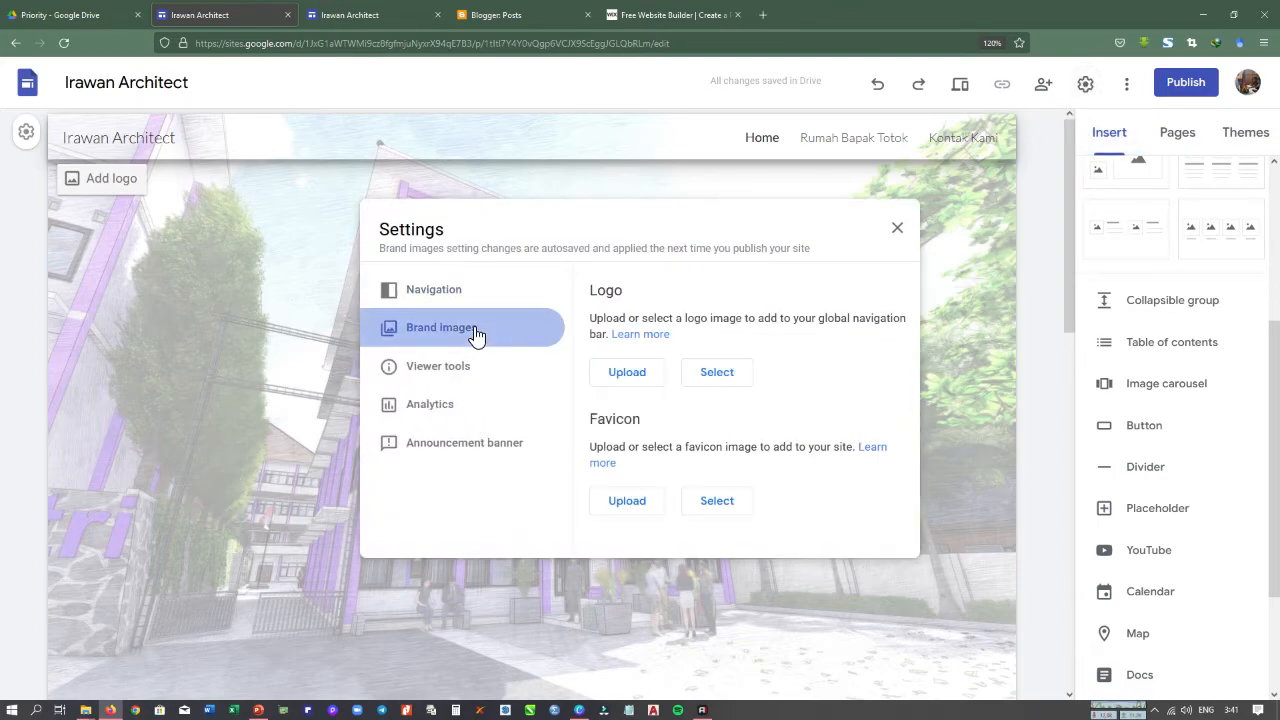
{"action": "left_click", "coordinate": [458, 368]}
{"action": "left_click", "coordinate": [460, 408]}
{"action": "left_click", "coordinate": [466, 446]}
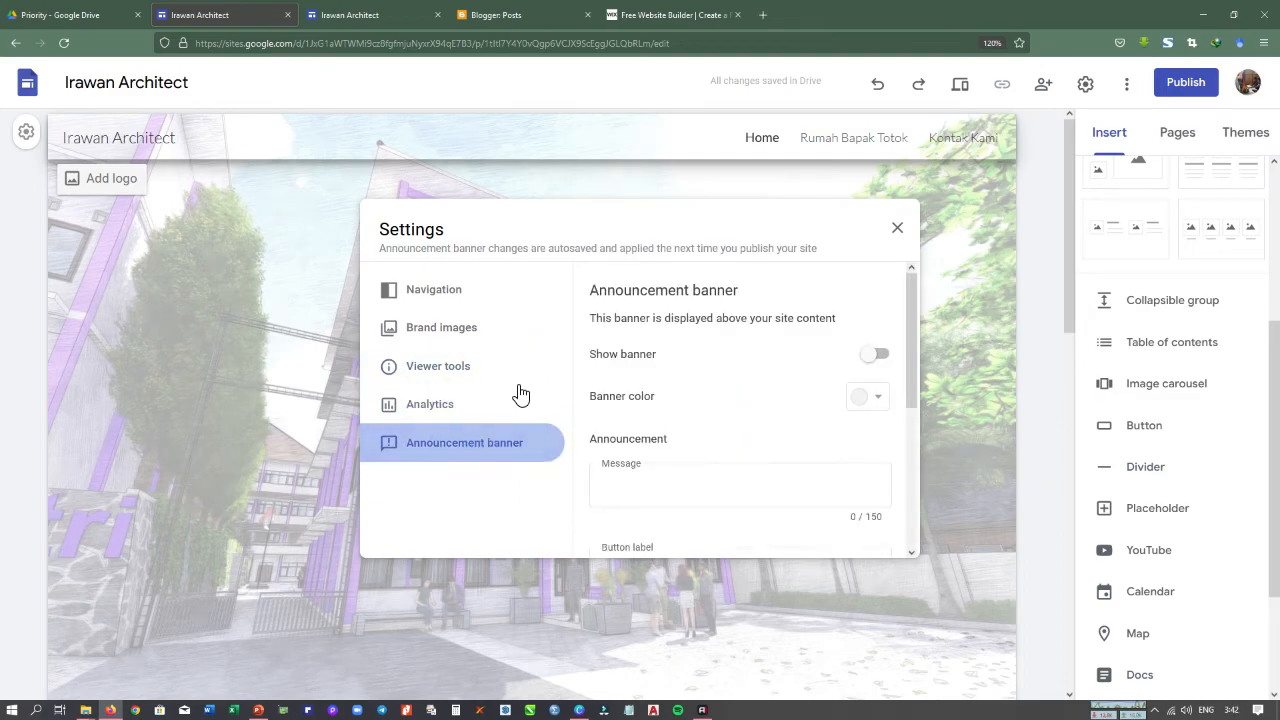
{"action": "scroll", "coordinate": [812, 411], "scroll_direction": "down", "scroll_amount": 5}
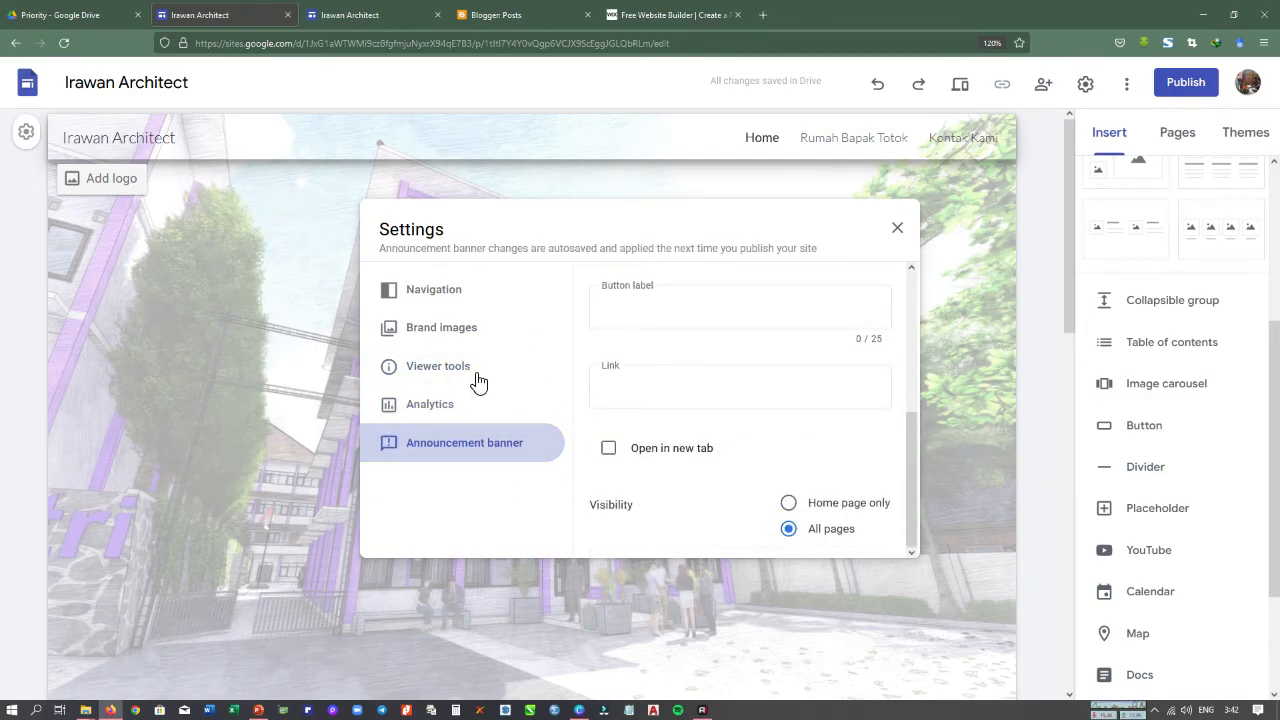
- Set the site navigation mode to Side and try the menu in the page header
{"action": "left_click", "coordinate": [444, 293]}
{"action": "left_click", "coordinate": [800, 297]}
{"action": "left_click", "coordinate": [770, 330]}
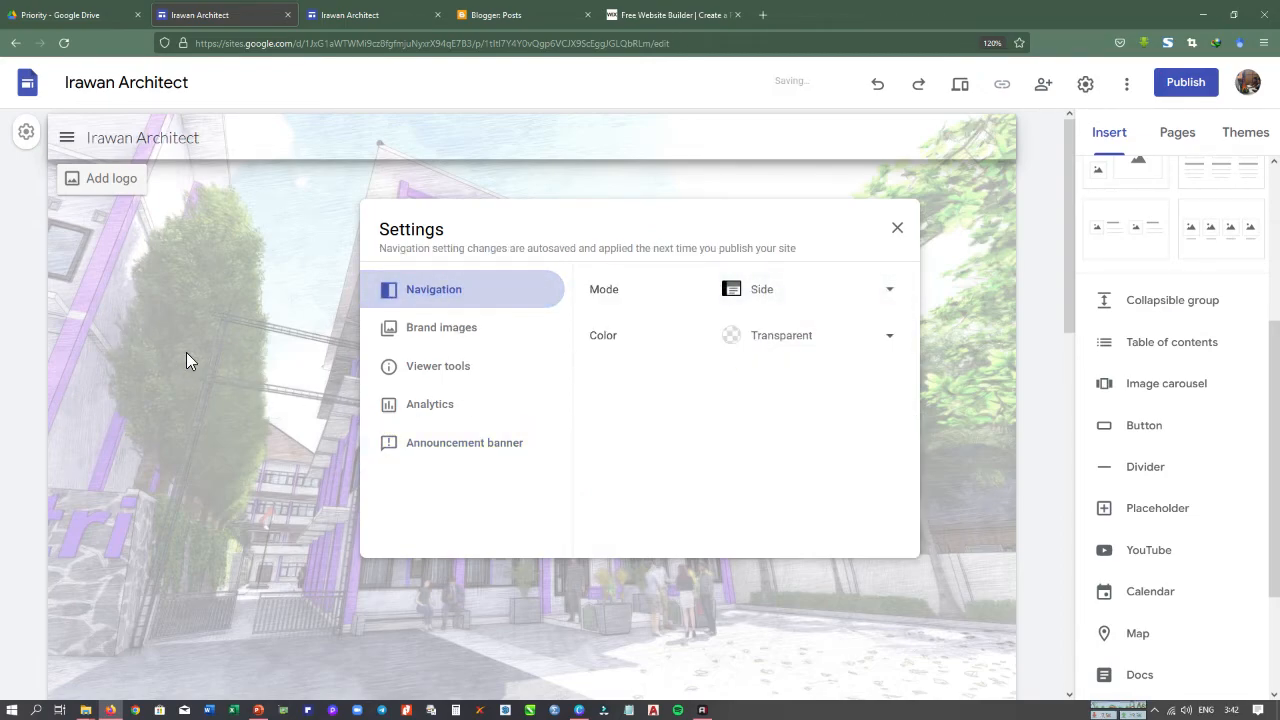
{"action": "left_click", "coordinate": [66, 145]}
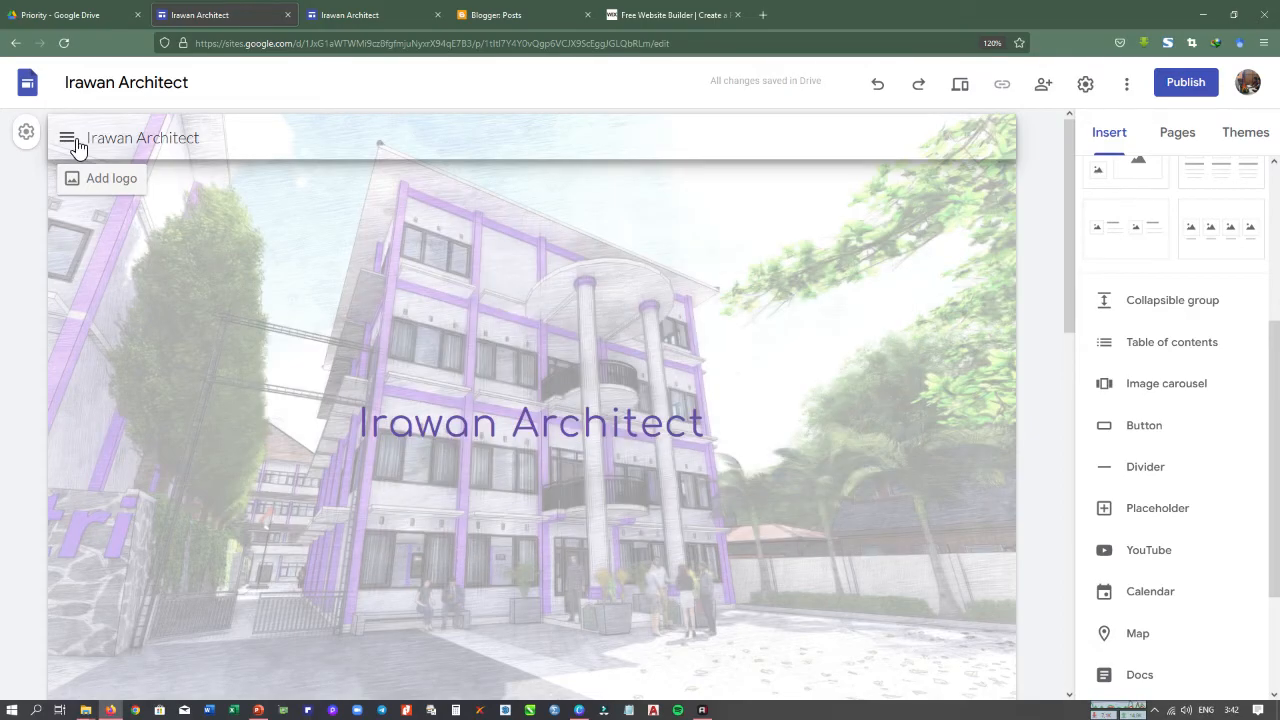
{"action": "left_click", "coordinate": [70, 143]}
{"action": "left_click", "coordinate": [67, 138]}
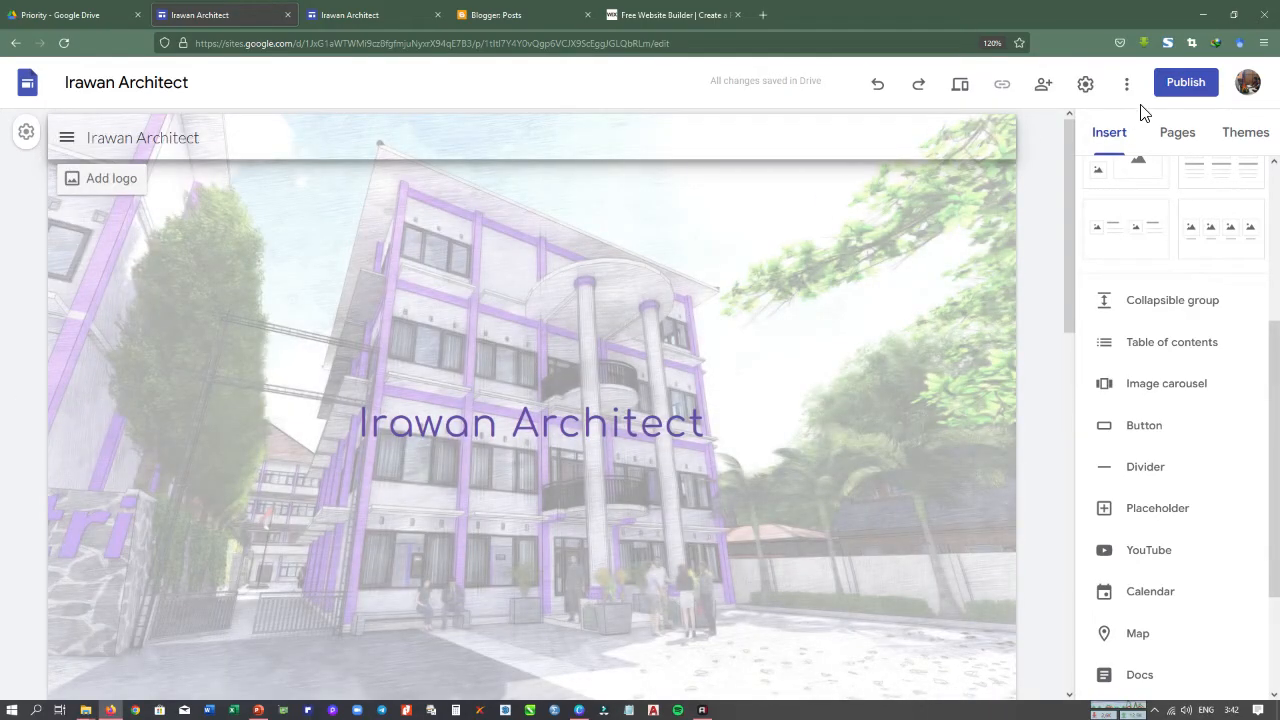
- Set the site navigation mode back to Top
{"action": "left_click", "coordinate": [1085, 84]}
{"action": "left_click", "coordinate": [762, 308]}
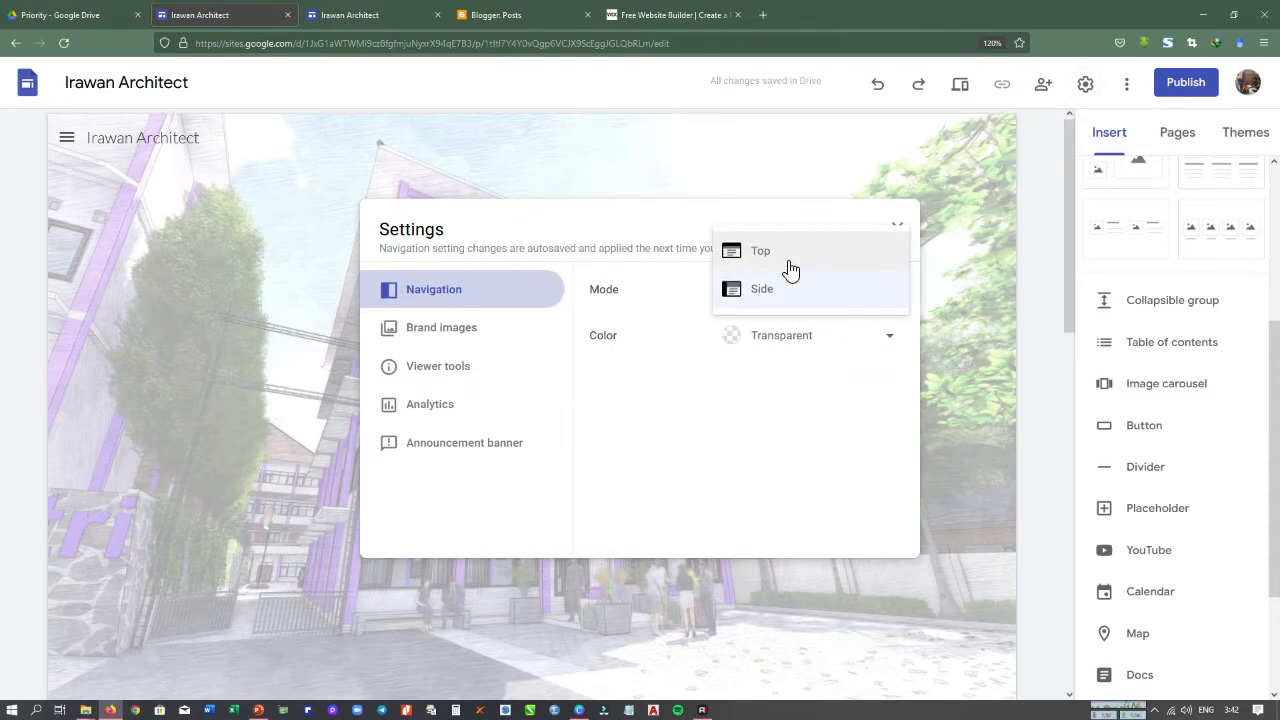
{"action": "left_click", "coordinate": [787, 262]}
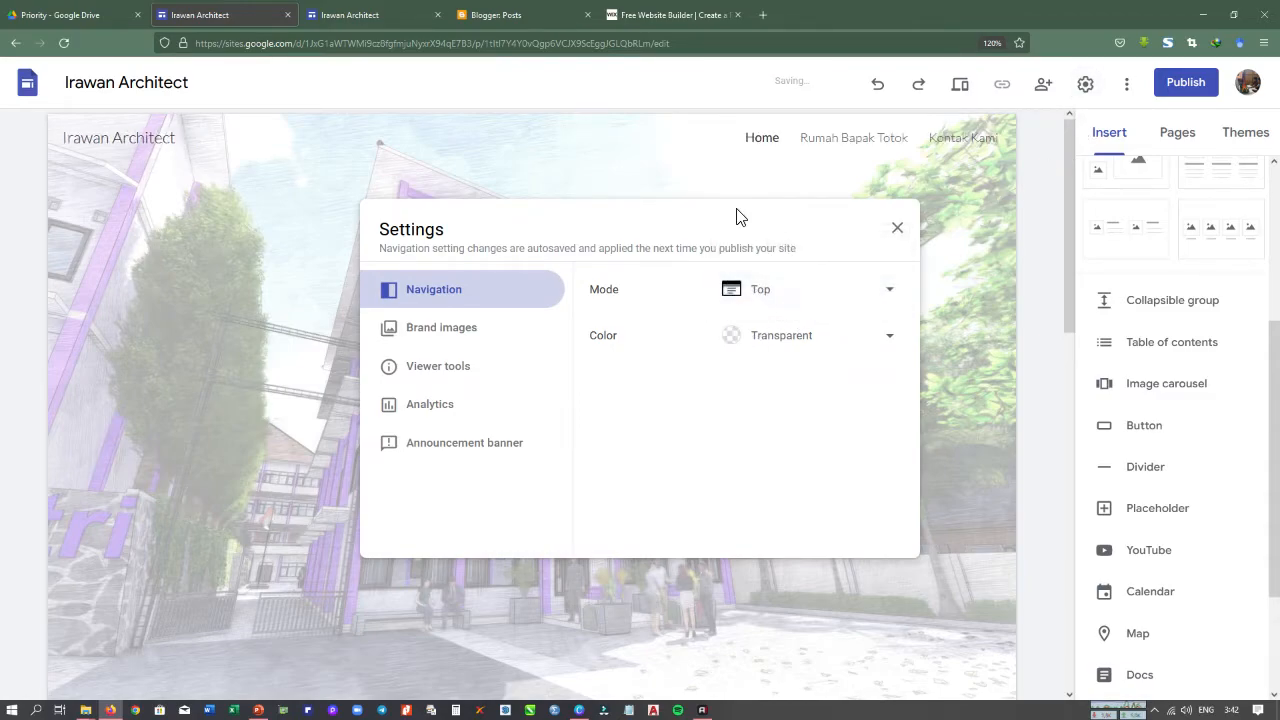
- Review the logo and favicon options and the remaining settings sections, and close the site settings
{"action": "left_click", "coordinate": [440, 332]}
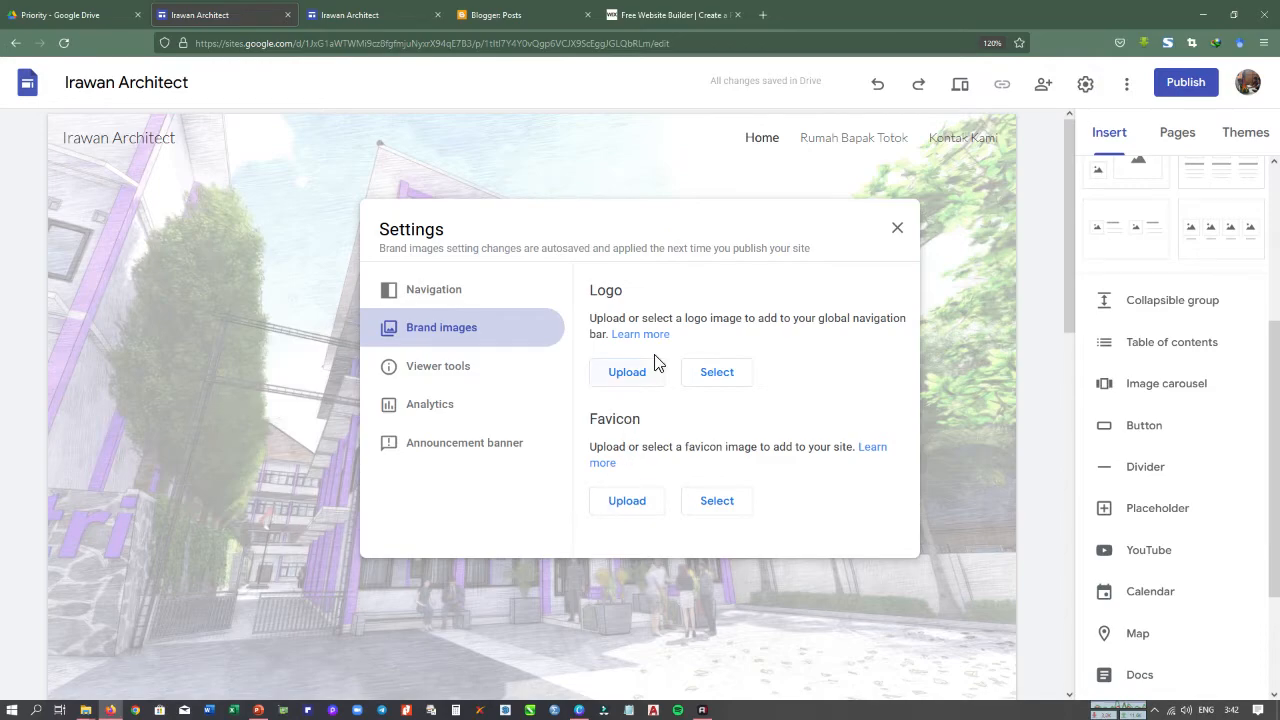
{"action": "left_click", "coordinate": [456, 368]}
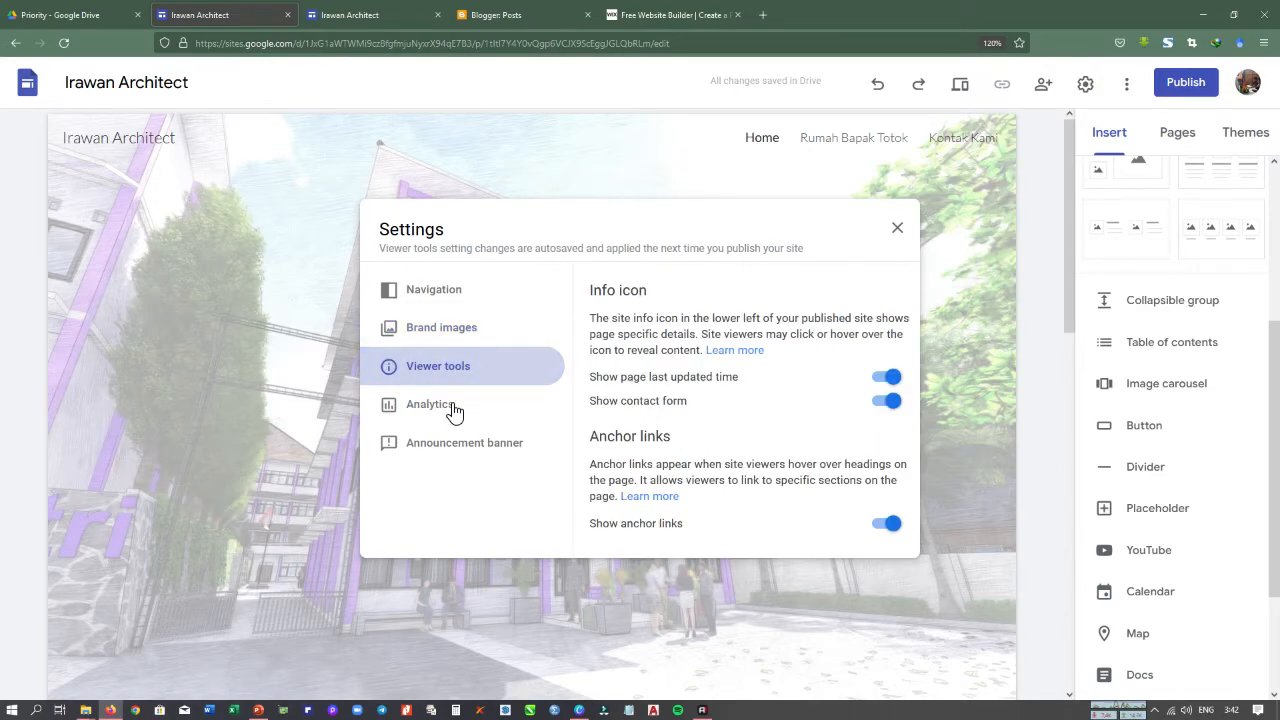
{"action": "left_click", "coordinate": [452, 406]}
{"action": "left_click", "coordinate": [464, 452]}
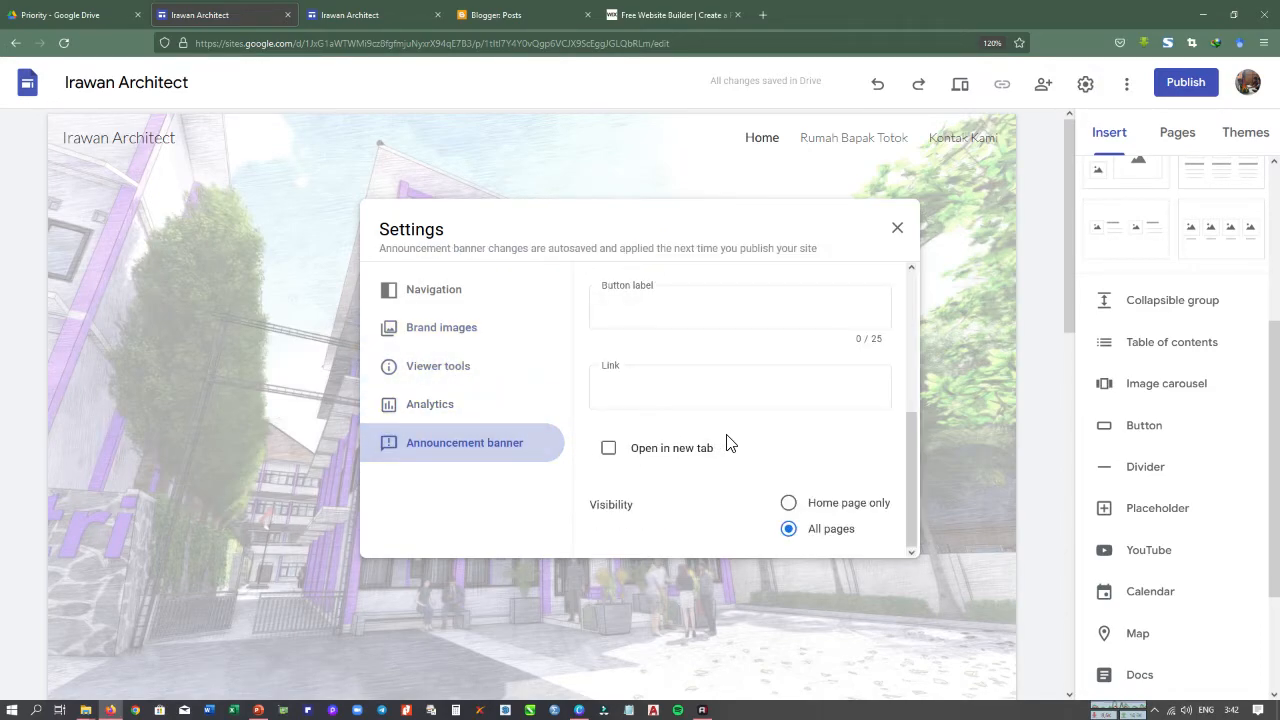
{"action": "left_click", "coordinate": [897, 229]}
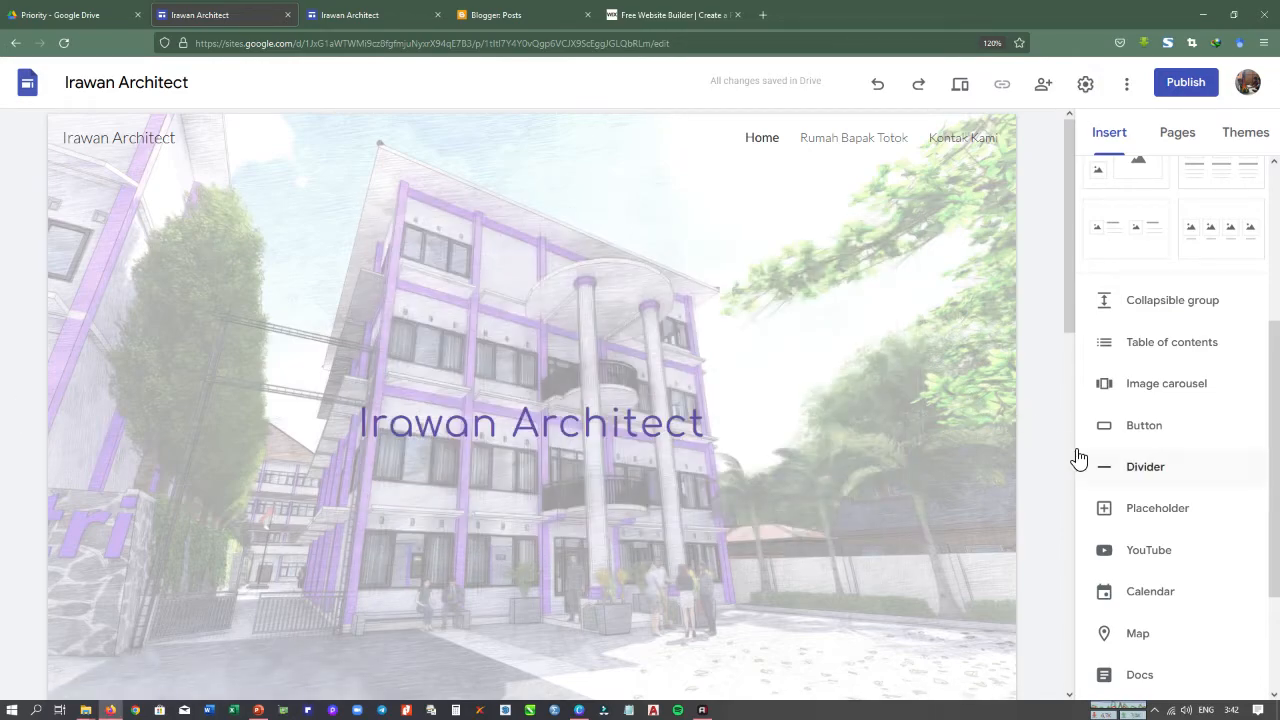
- Look over the Home page down to the project images and the elements available for insertion
{"action": "scroll", "coordinate": [1072, 460], "scroll_direction": "down", "scroll_amount": 1}
{"action": "scroll", "coordinate": [1080, 500], "scroll_direction": "down", "scroll_amount": 2}
{"action": "scroll", "coordinate": [766, 457], "scroll_direction": "down", "scroll_amount": 8}
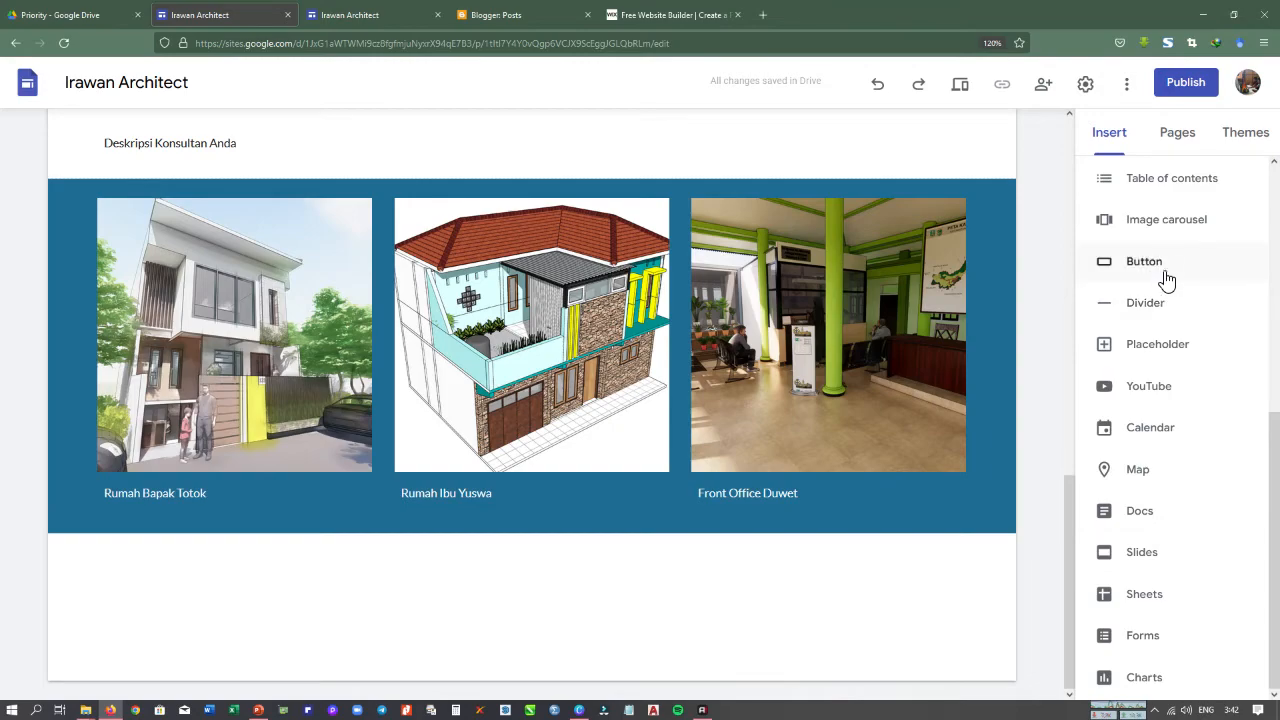
{"action": "scroll", "coordinate": [1175, 320], "scroll_direction": "up", "scroll_amount": 2}
{"action": "scroll", "coordinate": [1185, 418], "scroll_direction": "down", "scroll_amount": 2}
- Switch to YouTube, search for "irawan architect" and open the Irawan Architect channel
{"action": "left_click", "coordinate": [763, 15]}
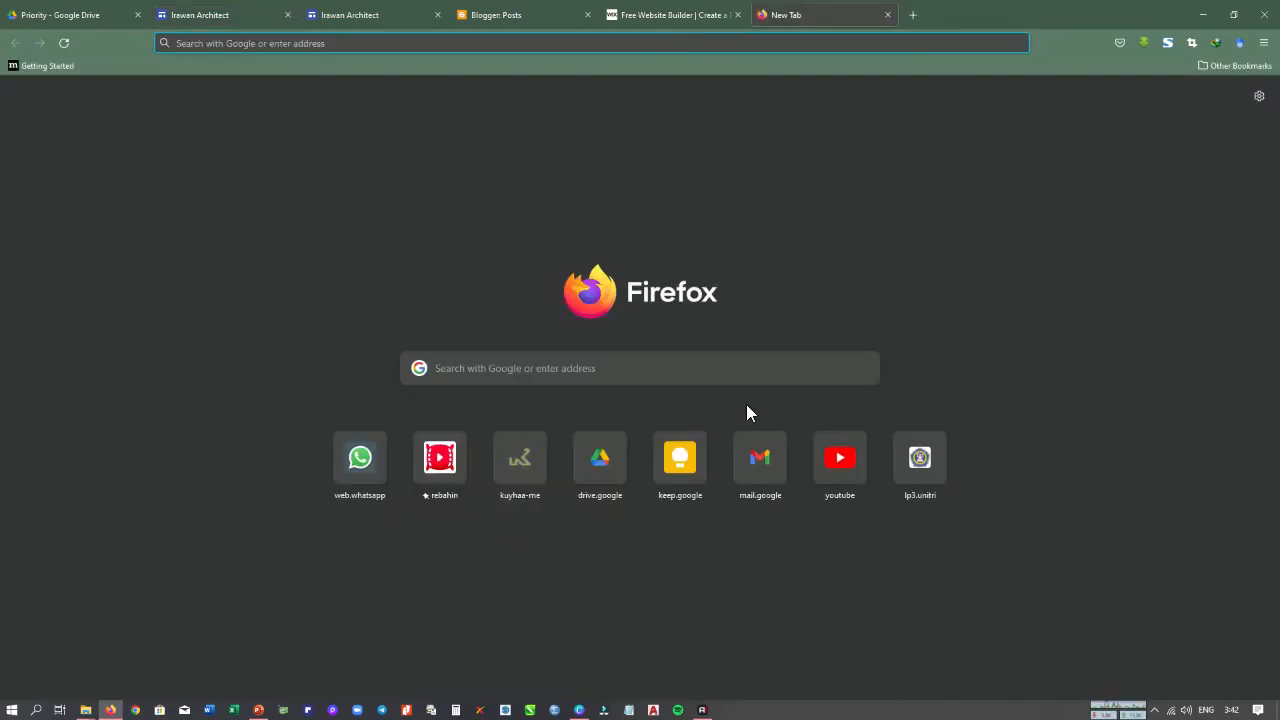
{"action": "left_click", "coordinate": [839, 468]}
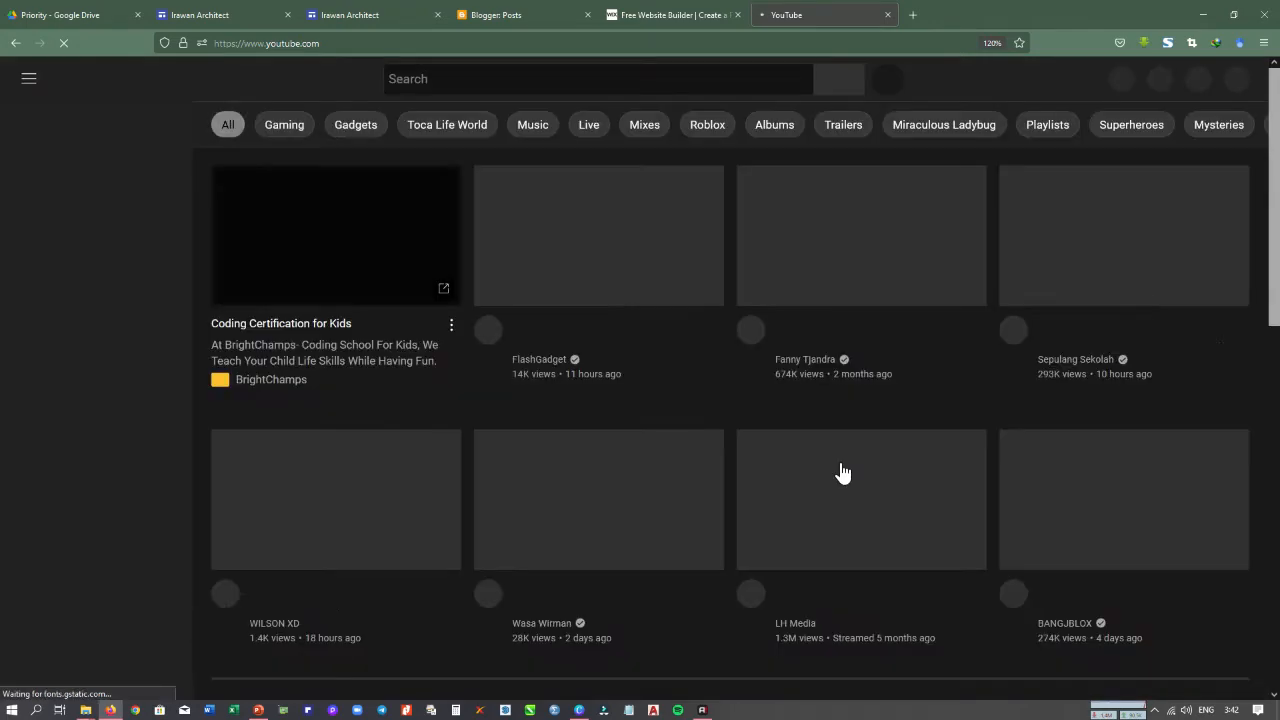
{"action": "left_click", "coordinate": [609, 70]}
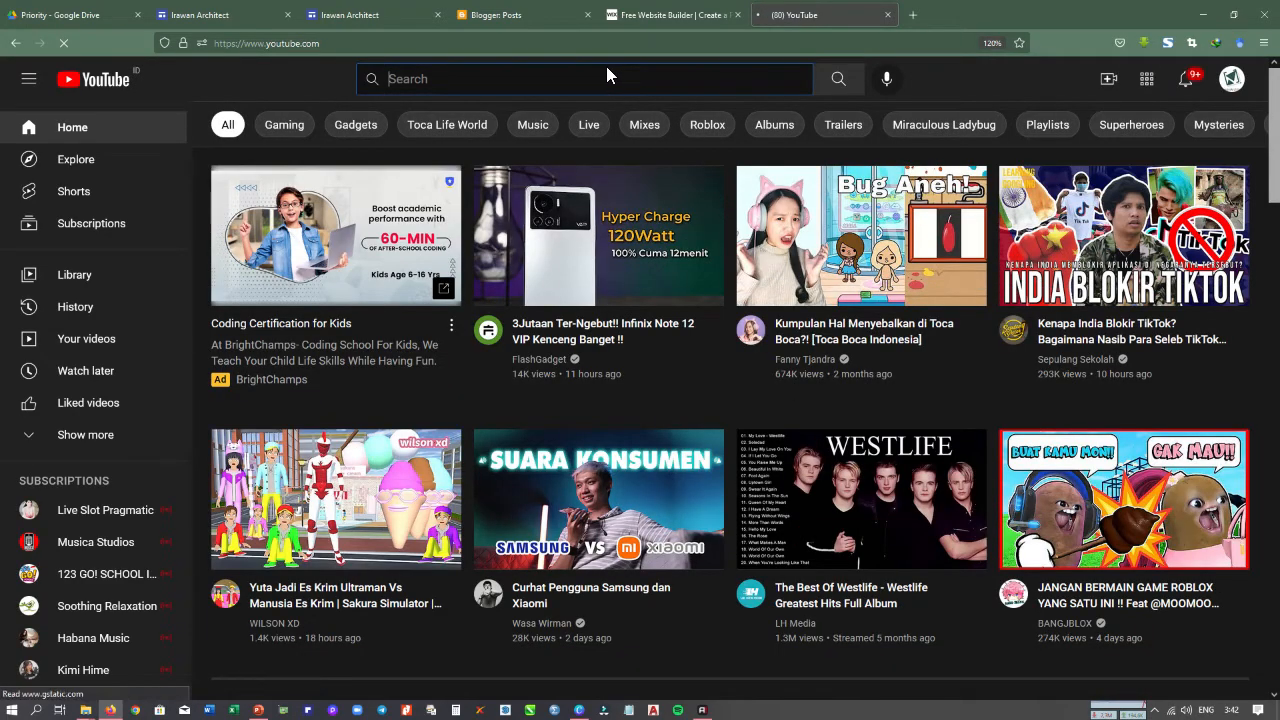
{"action": "type", "text": "irawan"}
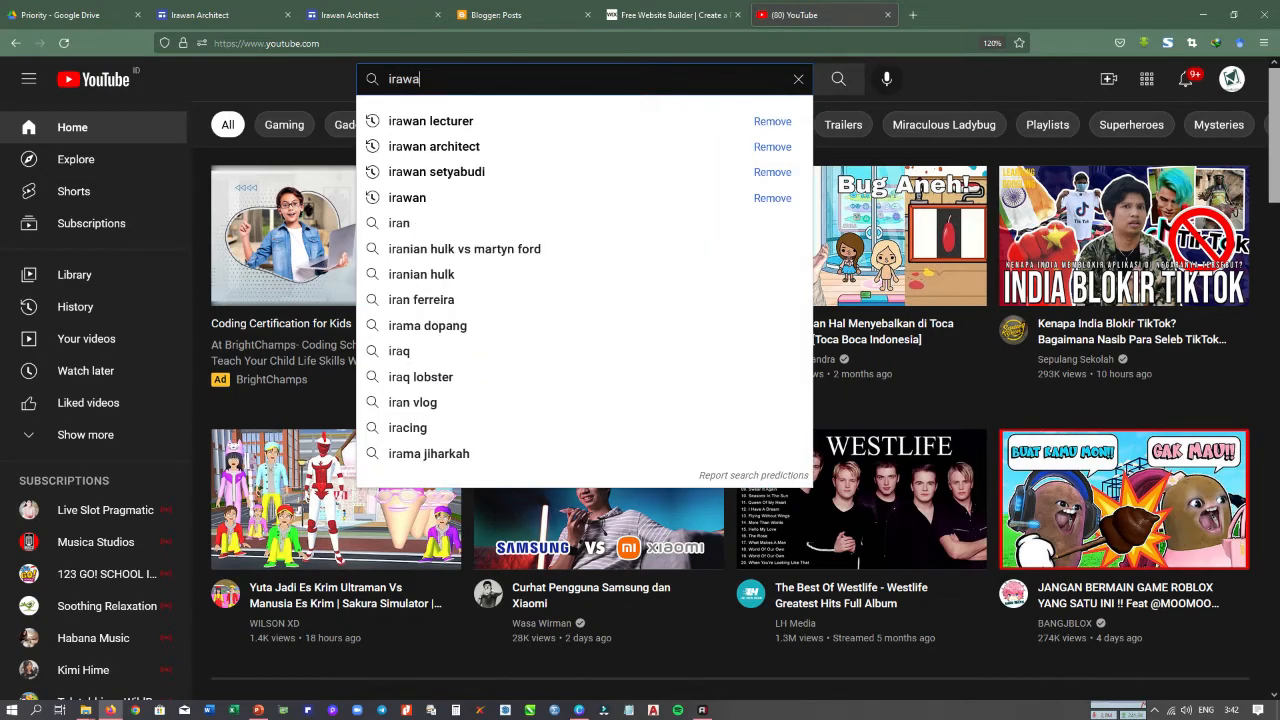
{"action": "left_click", "coordinate": [432, 146]}
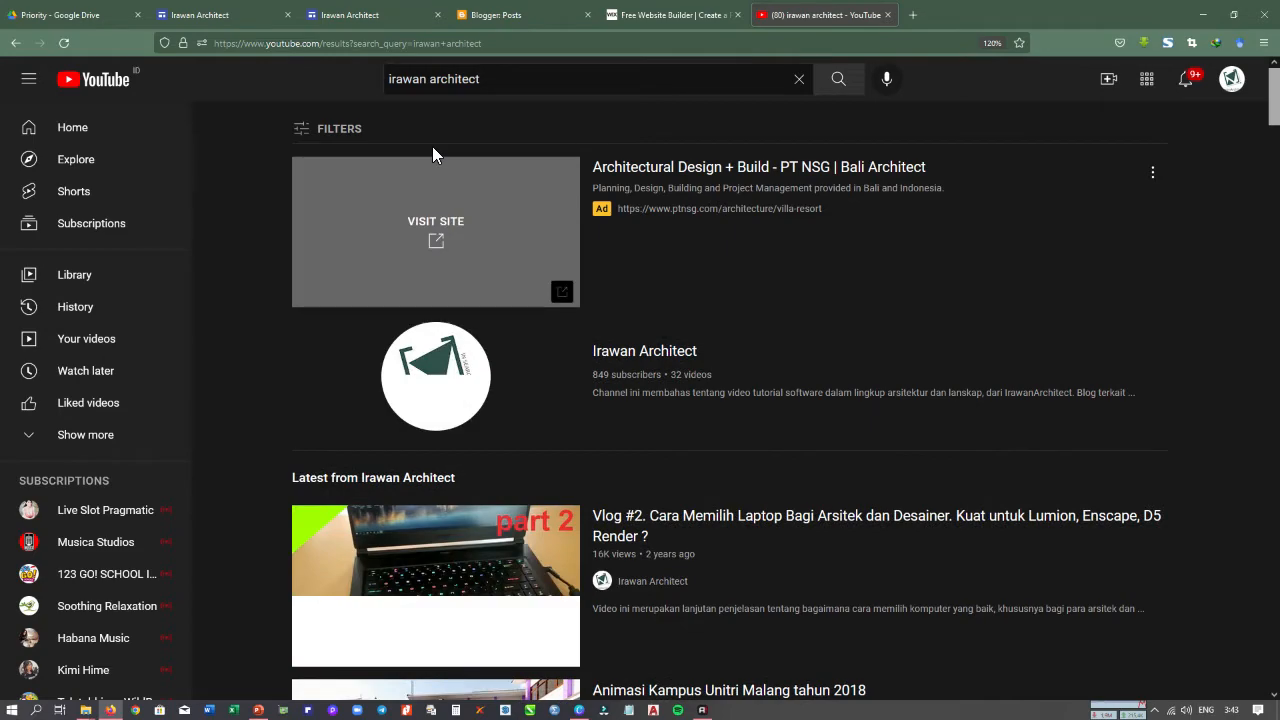
{"action": "left_click", "coordinate": [652, 355]}
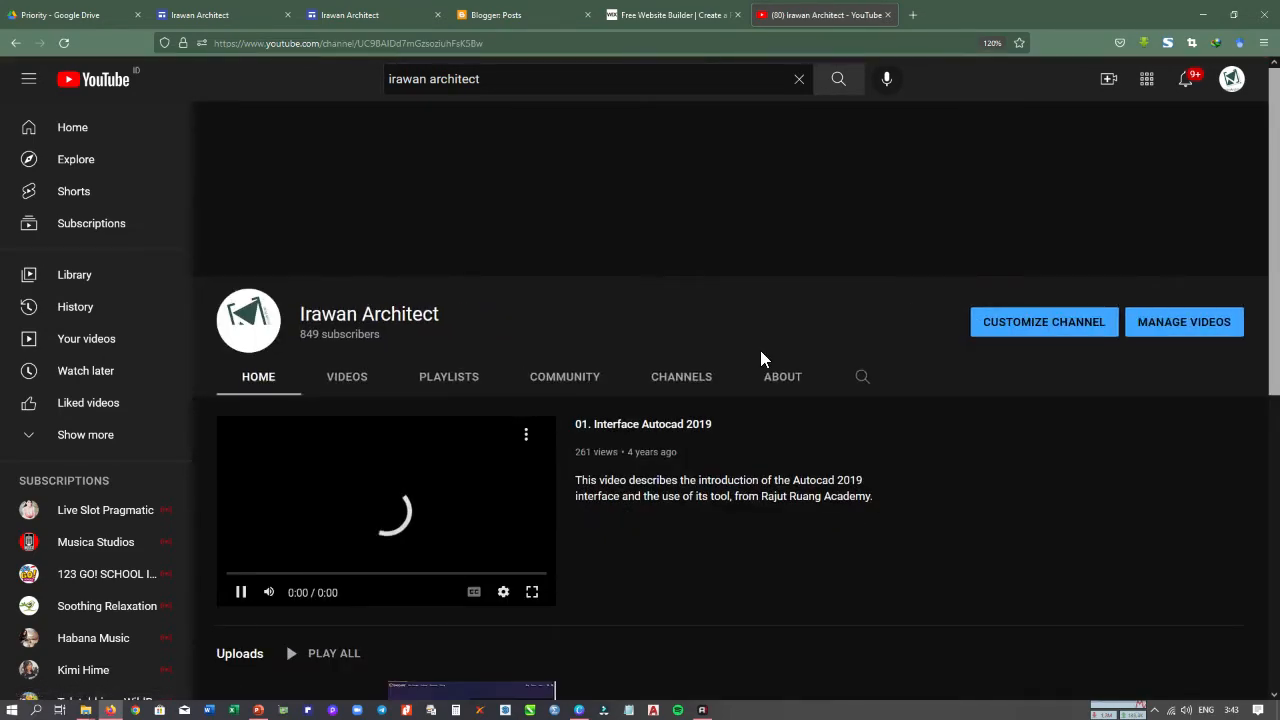
- Open the channel's uploaded video AGROEDUTECHNOPARK UNITRI (Animasi Versi 2) and copy its share link
{"action": "scroll", "coordinate": [760, 360], "scroll_direction": "down", "scroll_amount": 4}
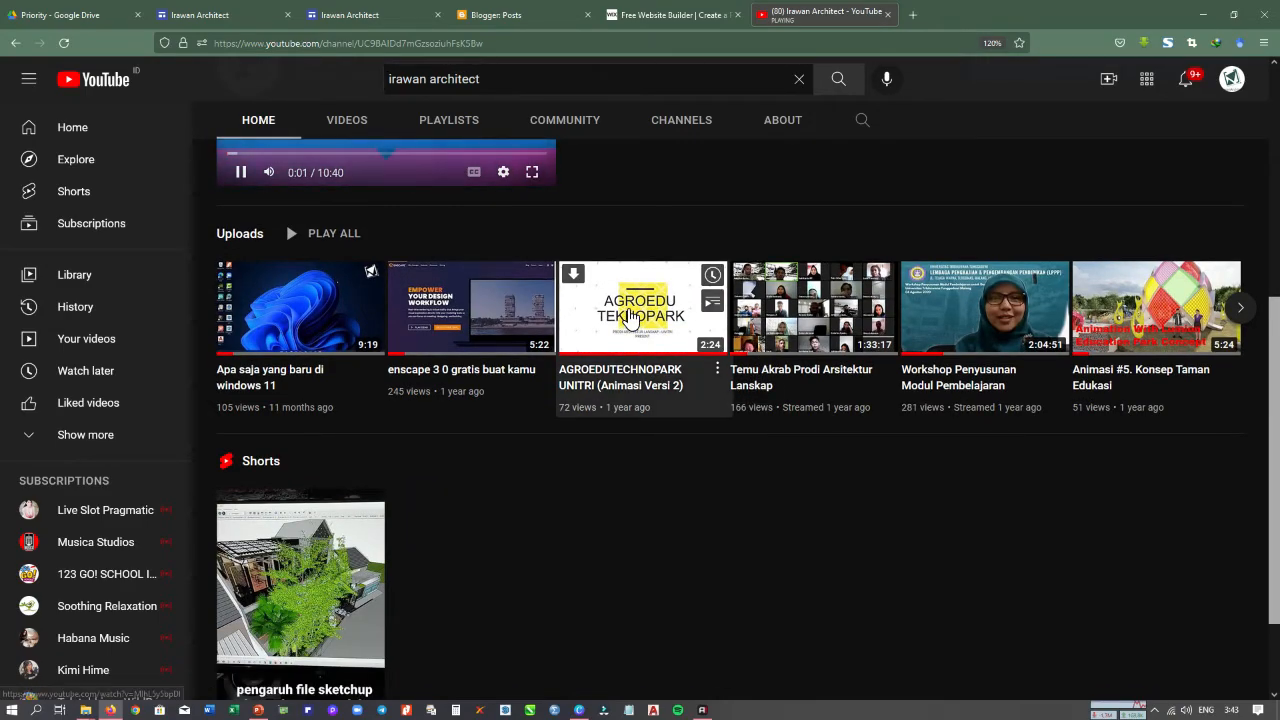
{"action": "left_click", "coordinate": [680, 404]}
{"action": "scroll", "coordinate": [695, 476], "scroll_direction": "down", "scroll_amount": 1}
{"action": "scroll", "coordinate": [697, 489], "scroll_direction": "down", "scroll_amount": 2}
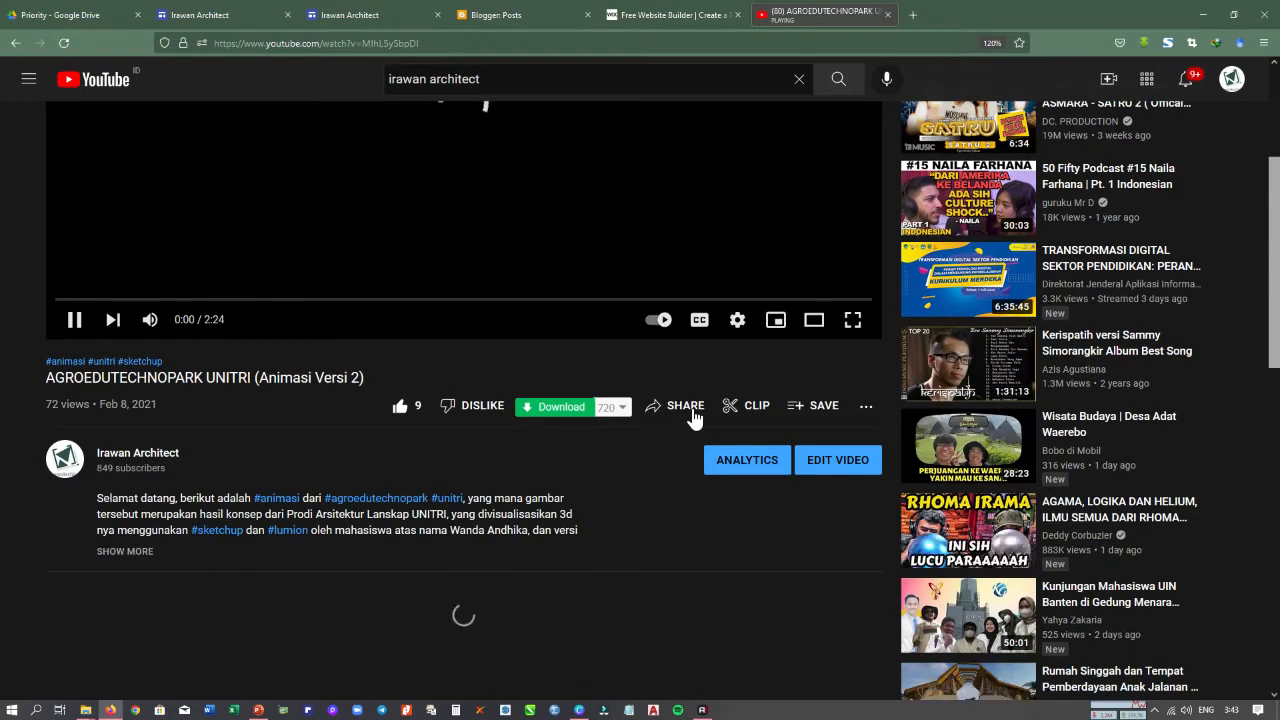
{"action": "left_click", "coordinate": [683, 405]}
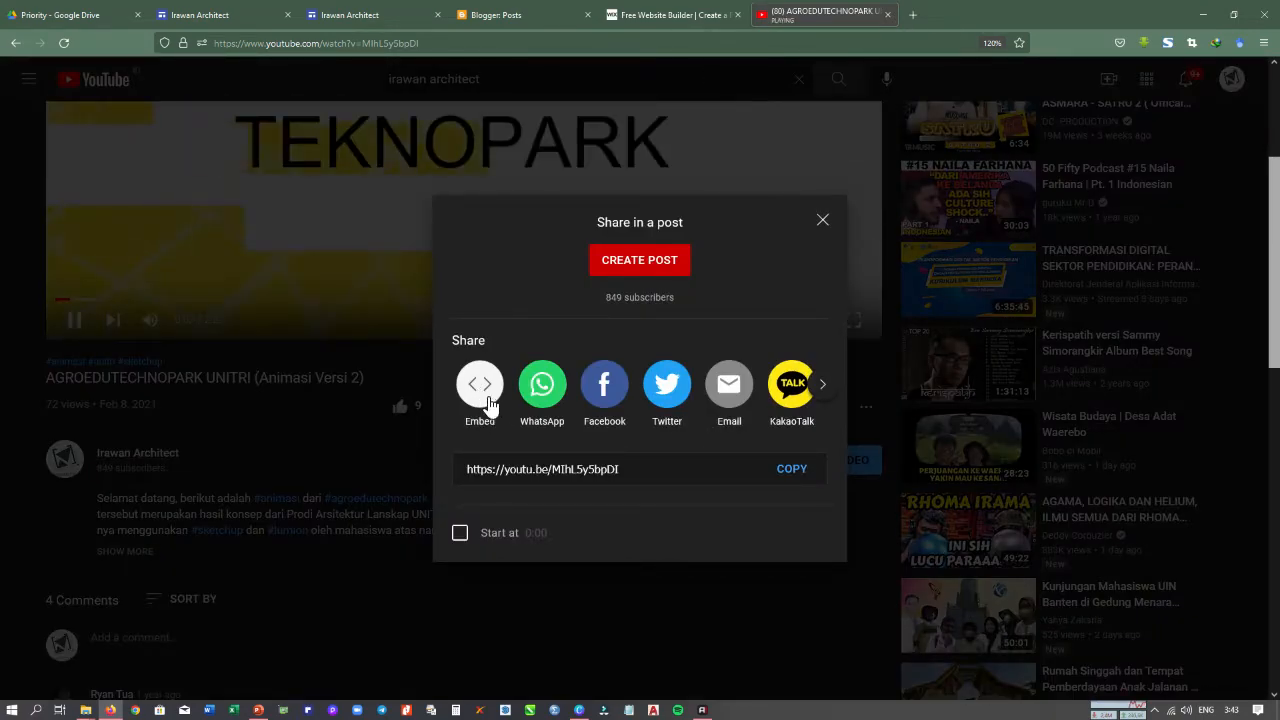
{"action": "left_click", "coordinate": [791, 470]}
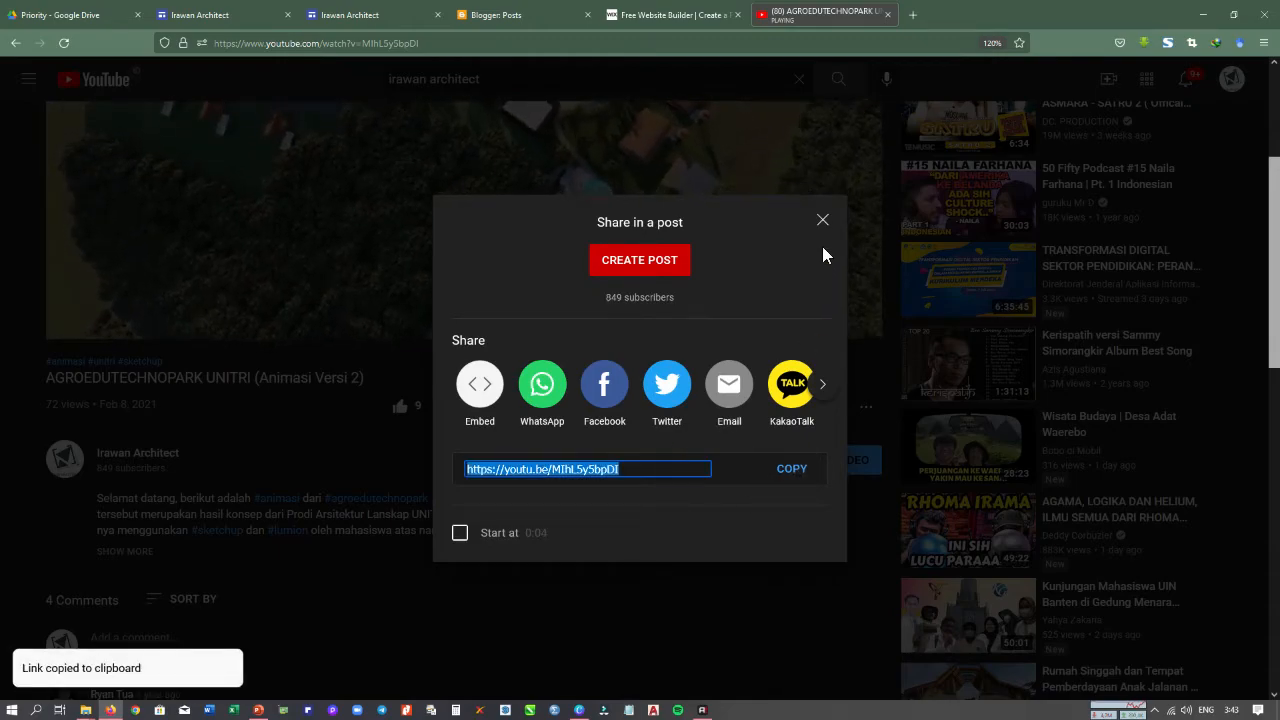
- Back in Google Sites, insert the AGROEDUTECHNOPARK UNITRI YouTube video below the project images using the copied link
{"action": "left_click", "coordinate": [224, 16]}
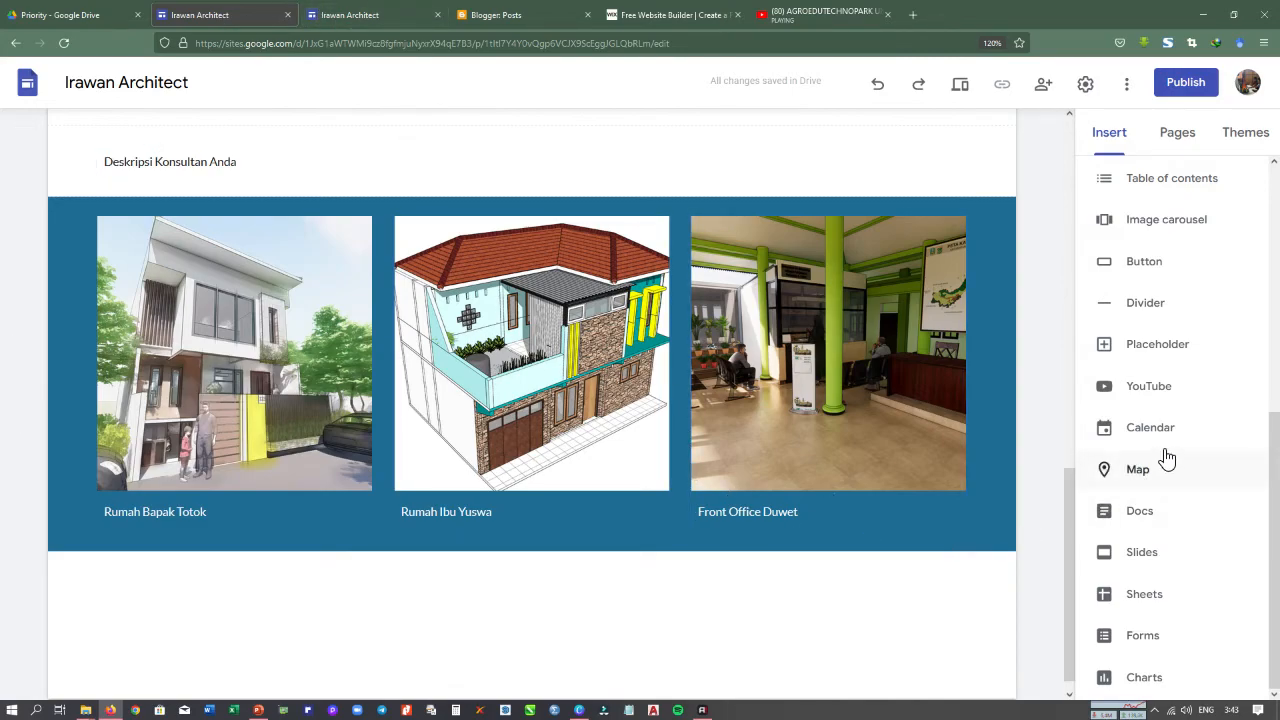
{"action": "left_click", "coordinate": [1149, 393]}
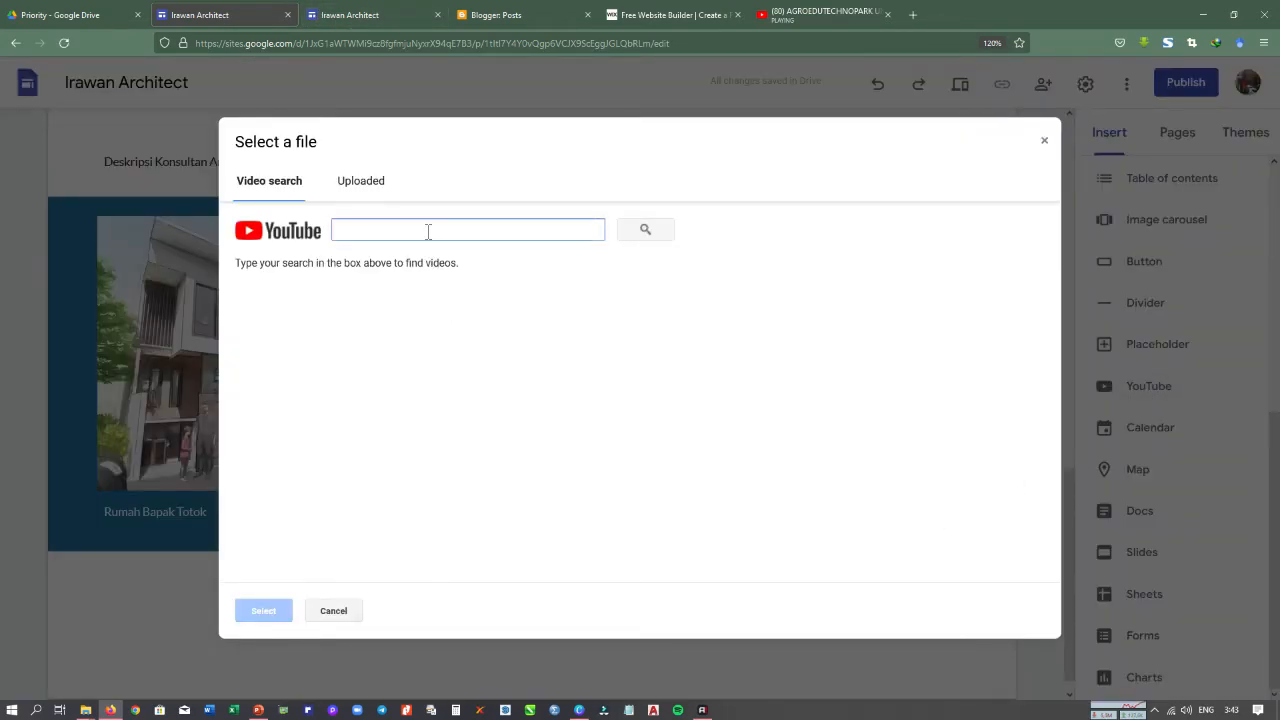
{"action": "key", "text": "ctrl+v"}
{"action": "left_click", "coordinate": [652, 238]}
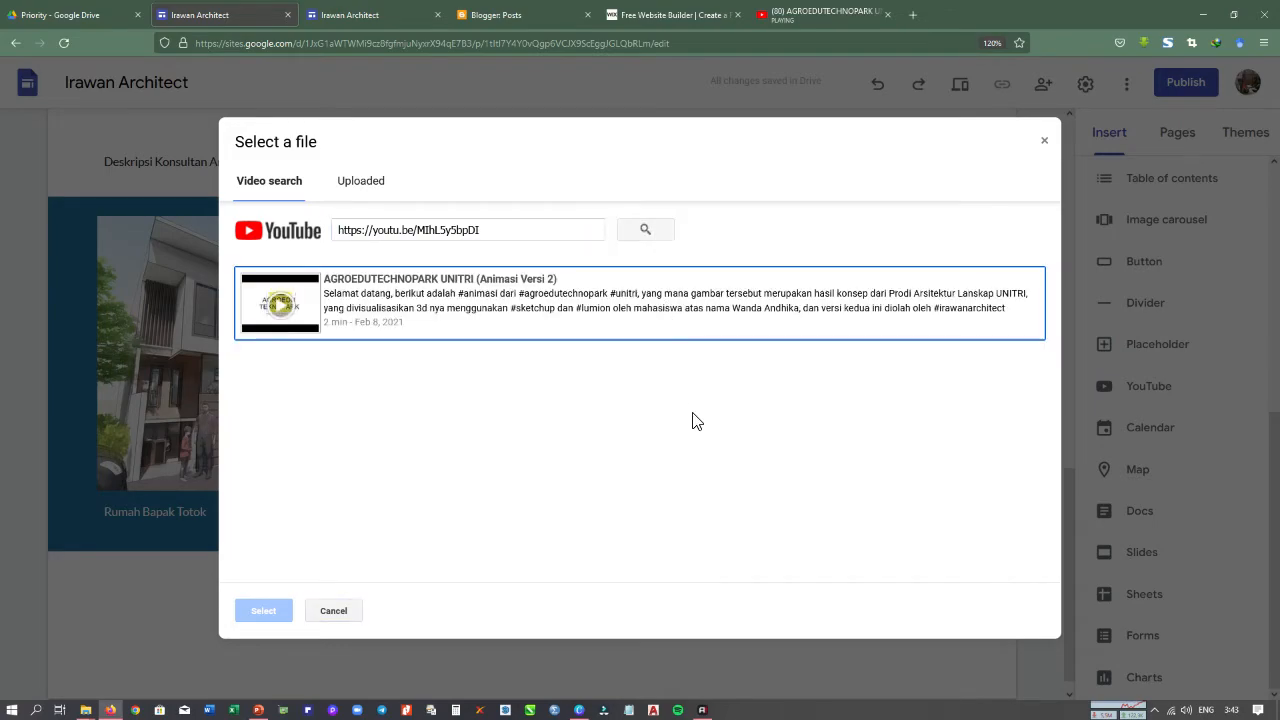
{"action": "left_click", "coordinate": [455, 320]}
{"action": "left_click", "coordinate": [264, 611]}
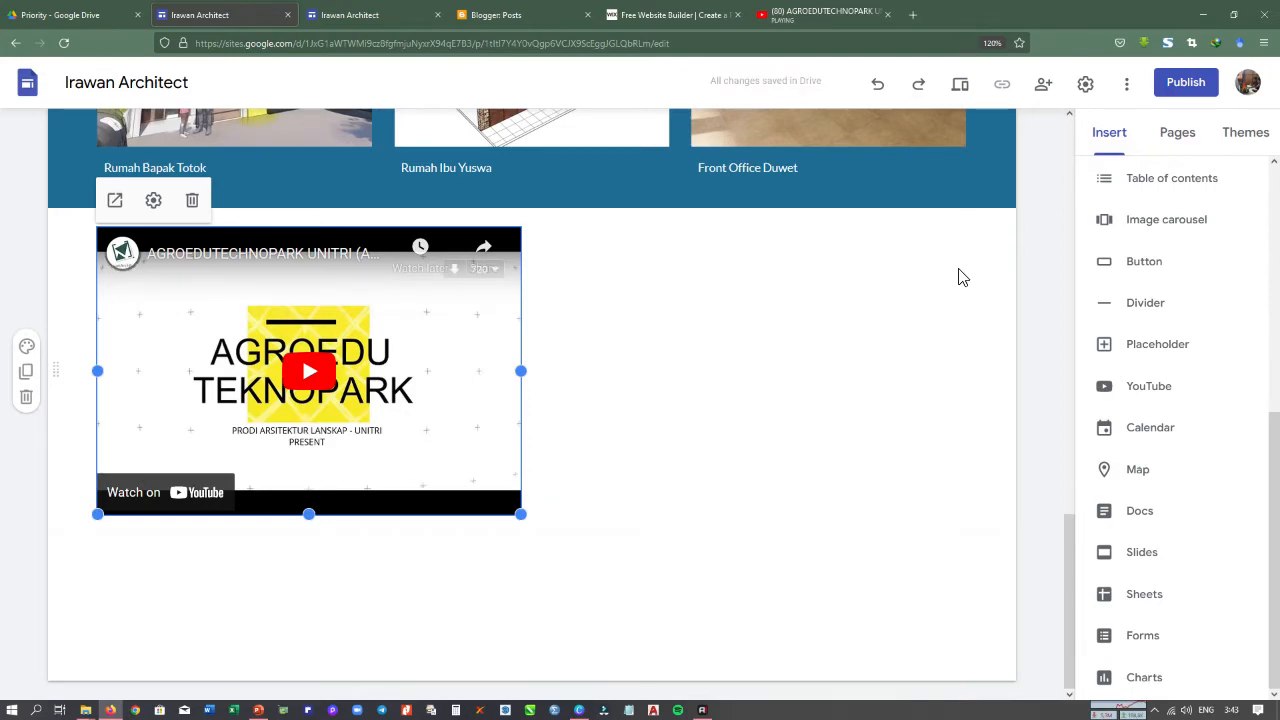
- Switch to Instagram, close the YouTube page and open the arsitekrumahmurah profile from the recent searches
{"action": "left_click", "coordinate": [912, 14]}
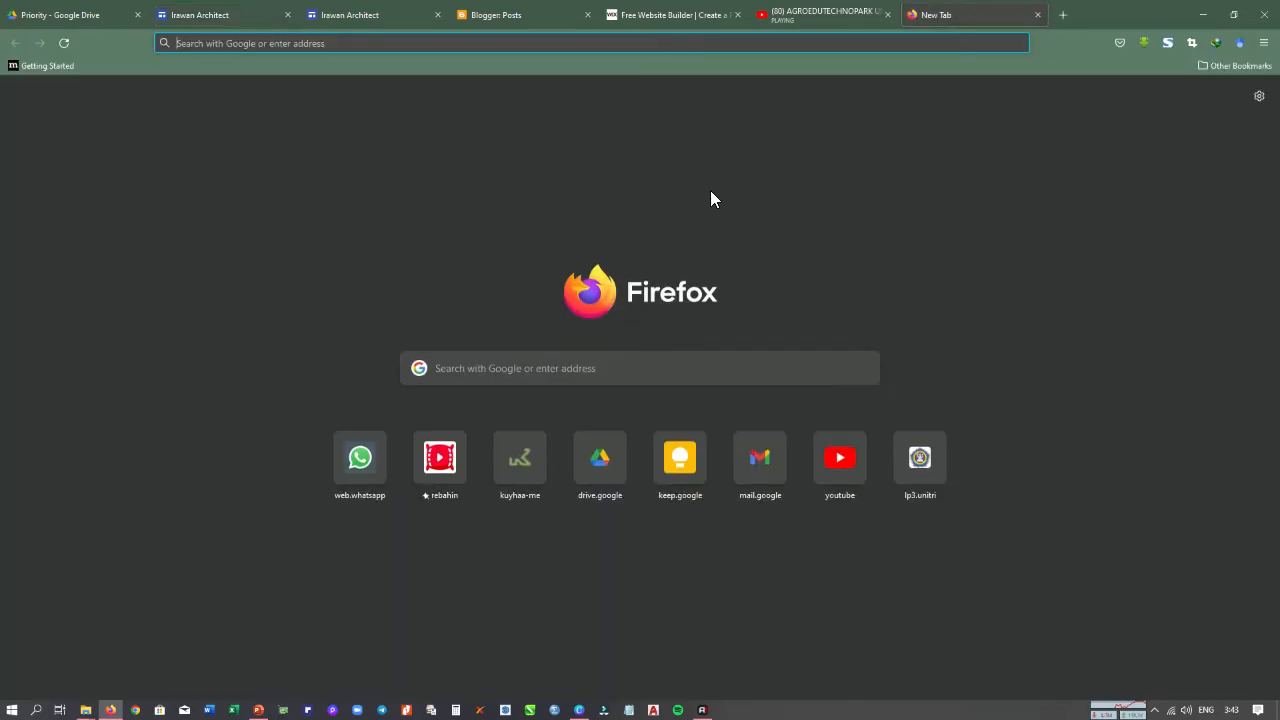
{"action": "type", "text": "instagram.com/"}
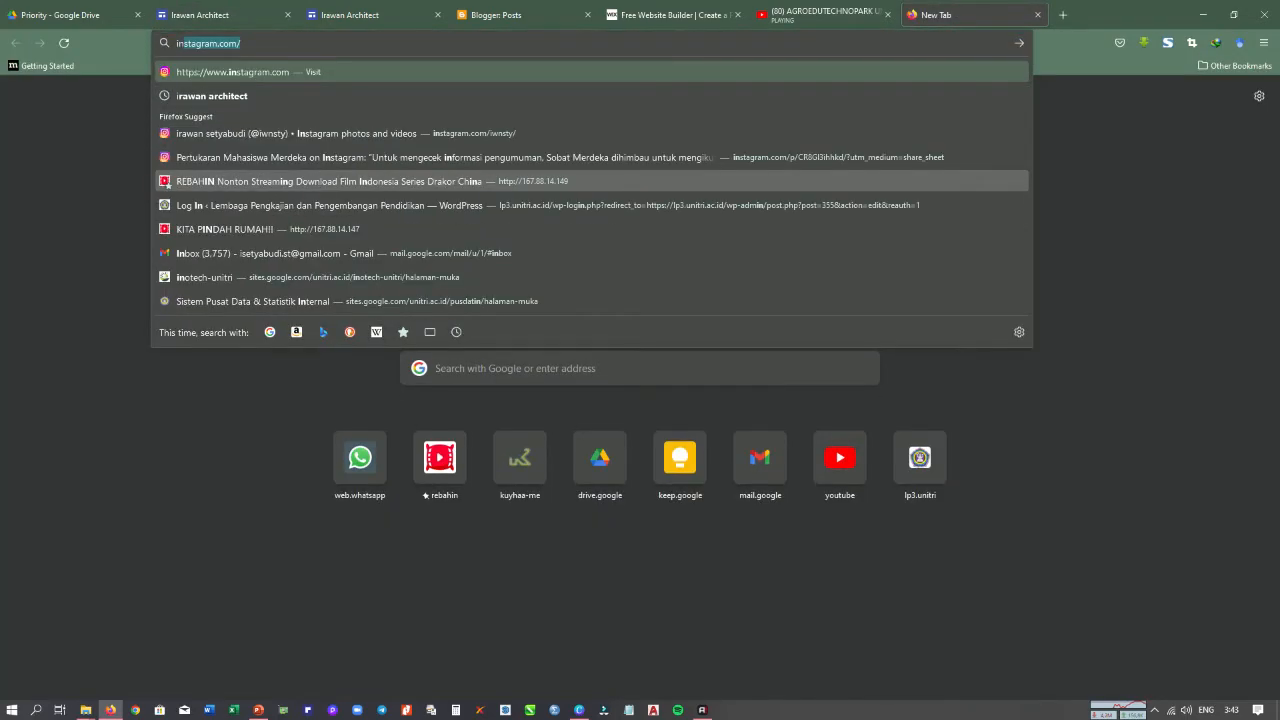
{"action": "left_click", "coordinate": [433, 74]}
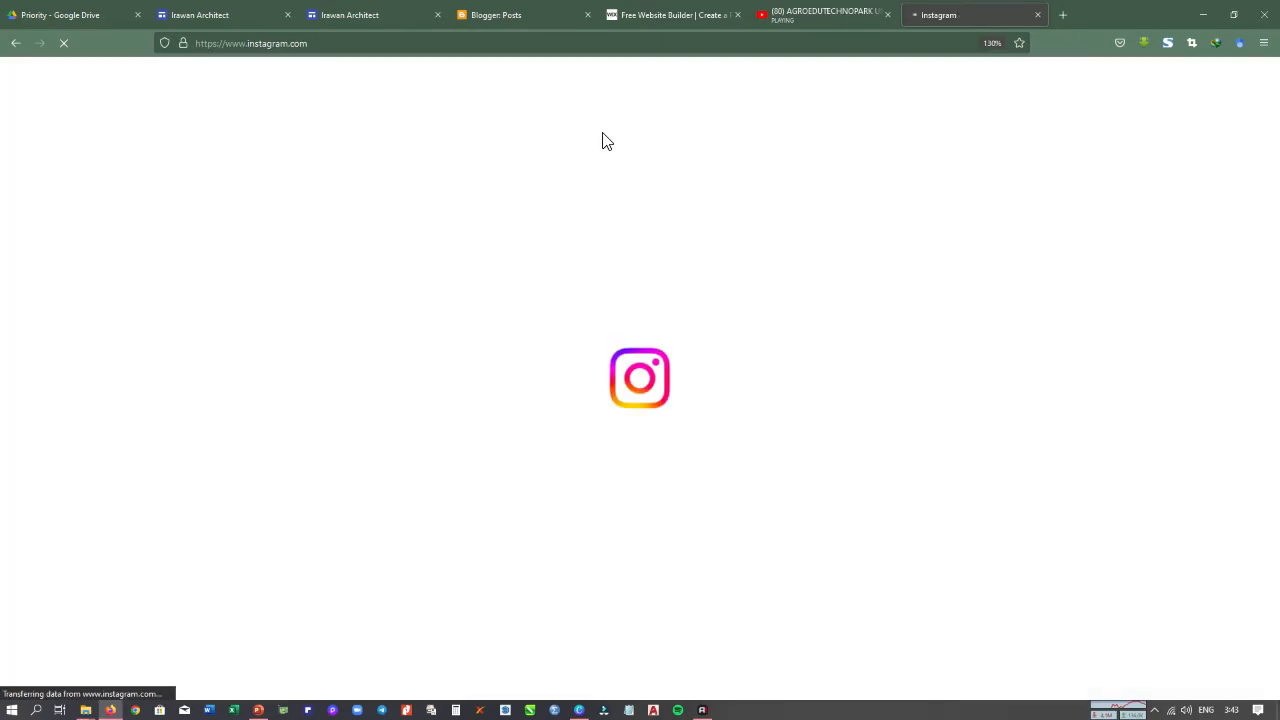
{"action": "left_click", "coordinate": [886, 15]}
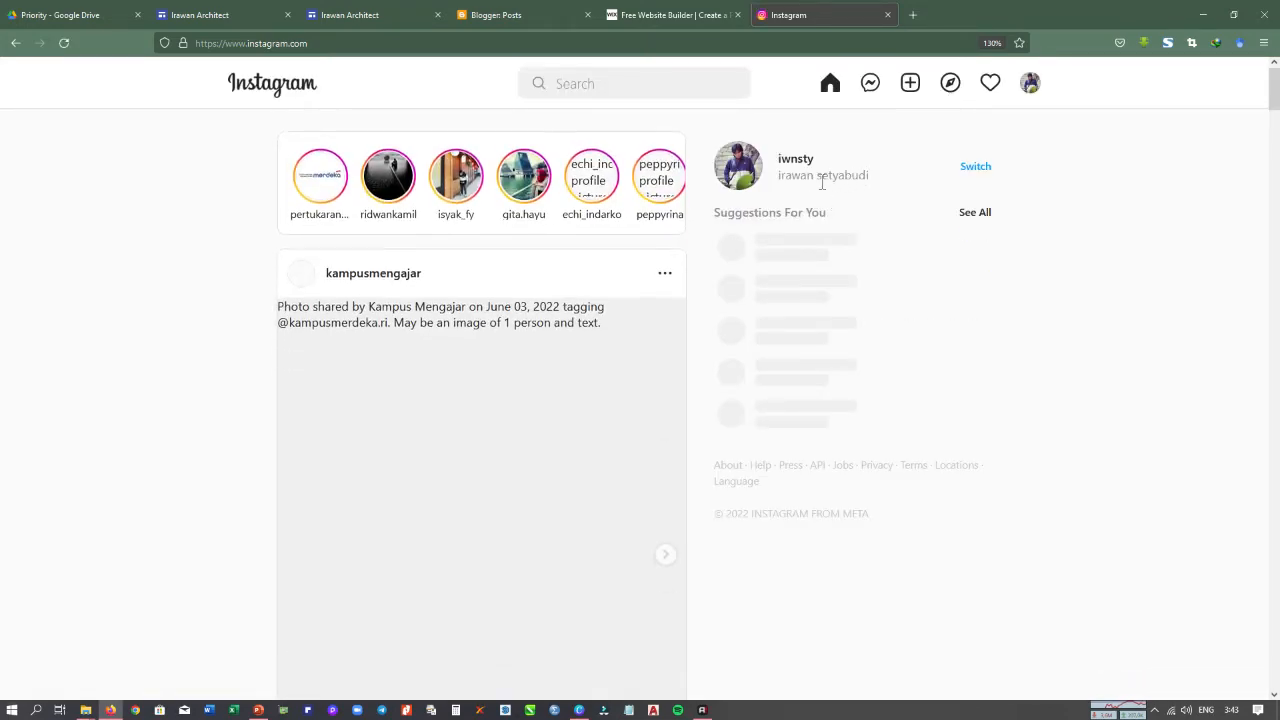
{"action": "left_click", "coordinate": [634, 86]}
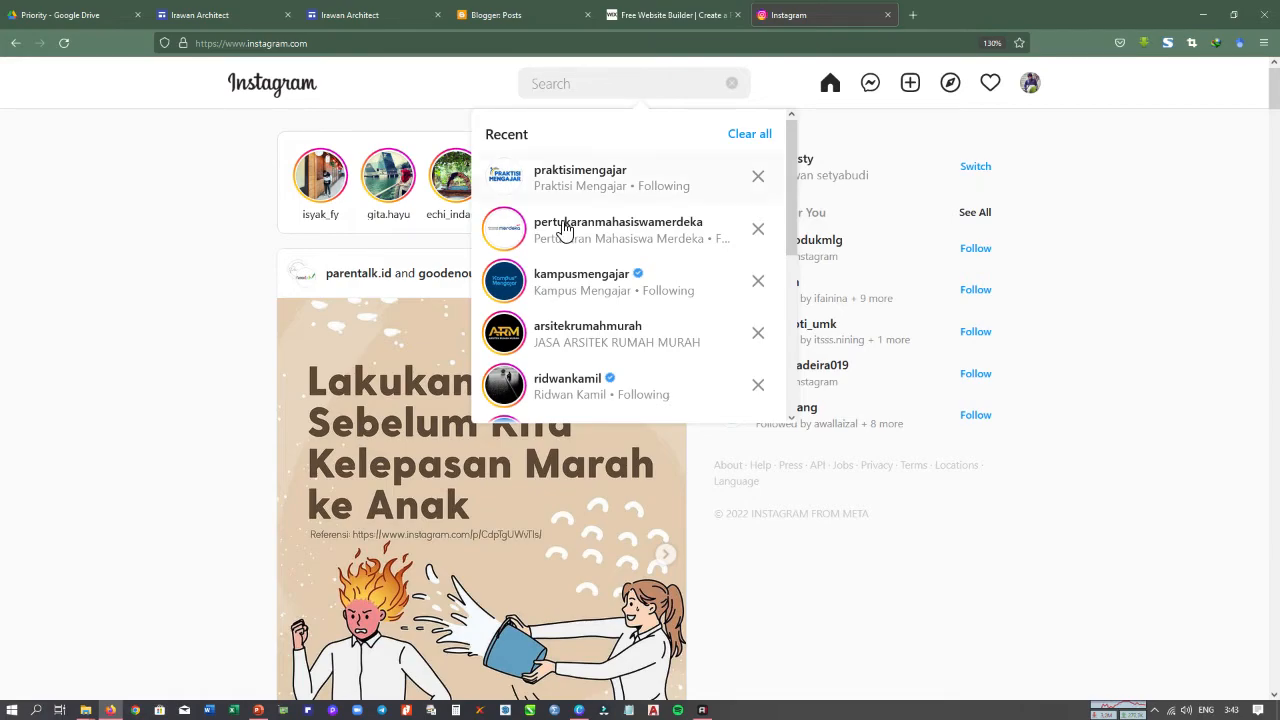
{"action": "left_click", "coordinate": [571, 337]}
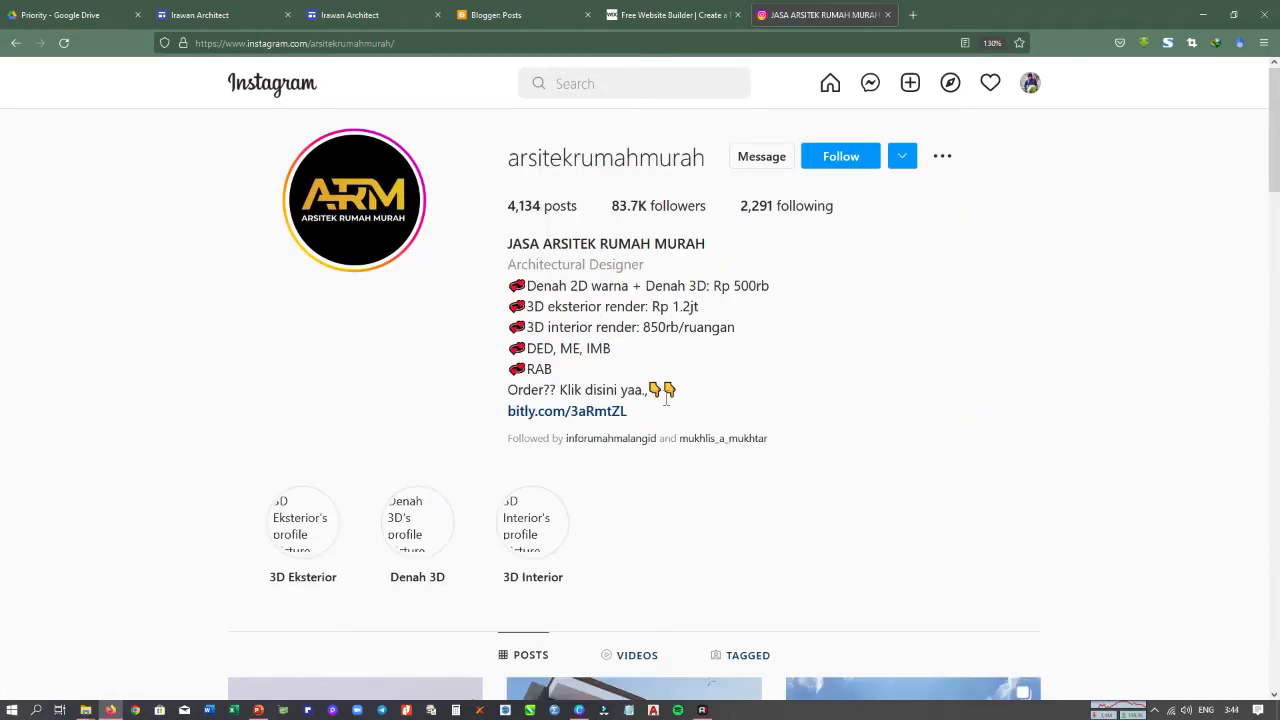
- Open the profile's post of the single-storey house with the lit porch and copy its embed code with the caption included
{"action": "scroll", "coordinate": [658, 401], "scroll_direction": "down", "scroll_amount": 3}
{"action": "scroll", "coordinate": [658, 401], "scroll_direction": "down", "scroll_amount": 1}
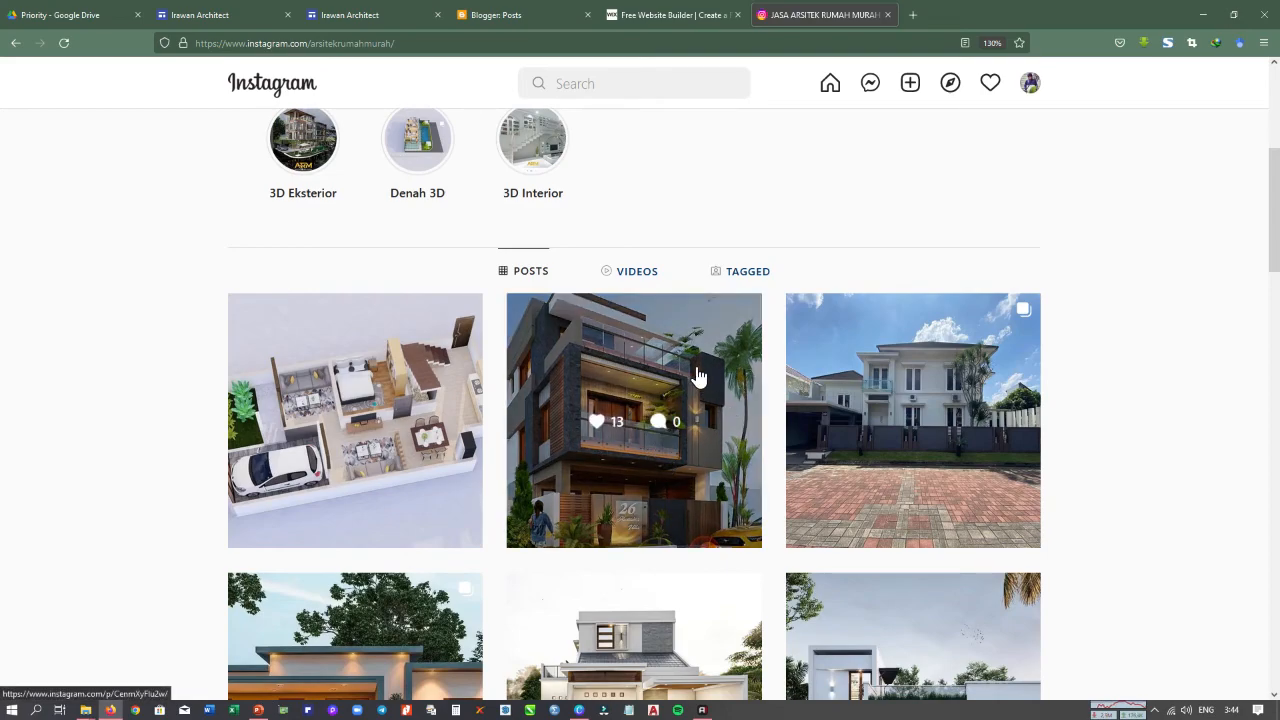
{"action": "scroll", "coordinate": [688, 380], "scroll_direction": "down", "scroll_amount": 4}
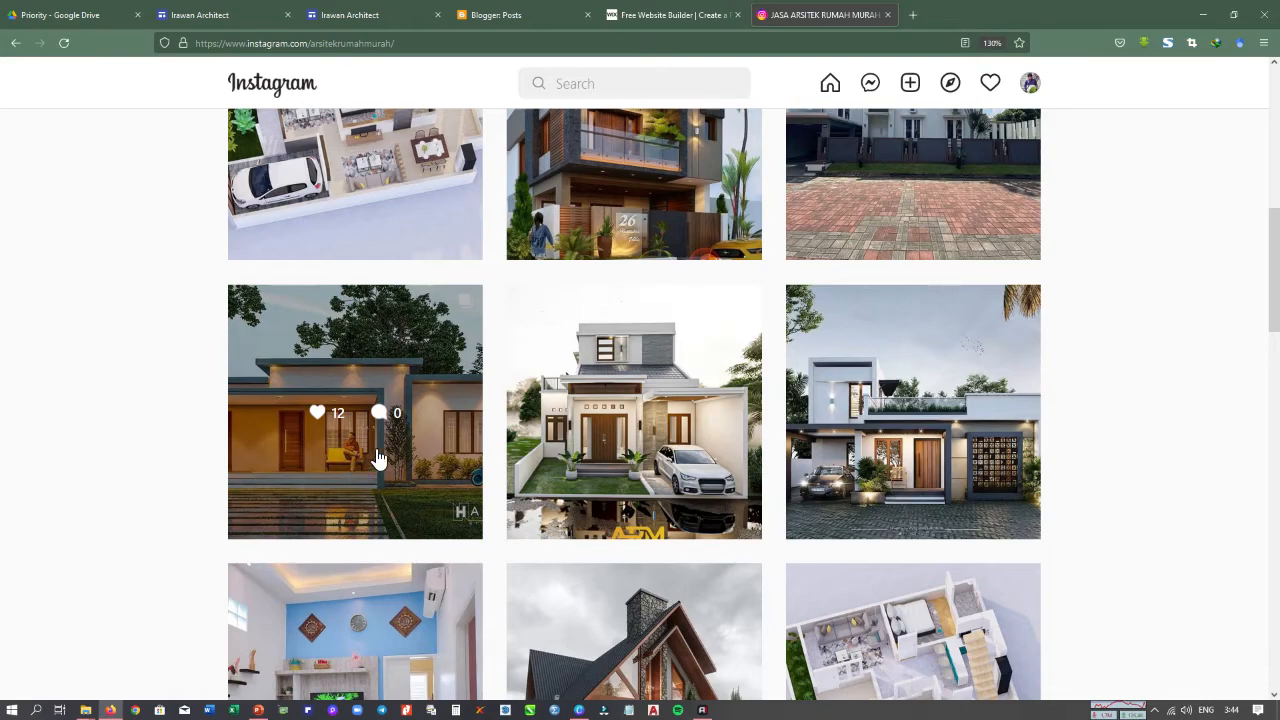
{"action": "left_click", "coordinate": [416, 358]}
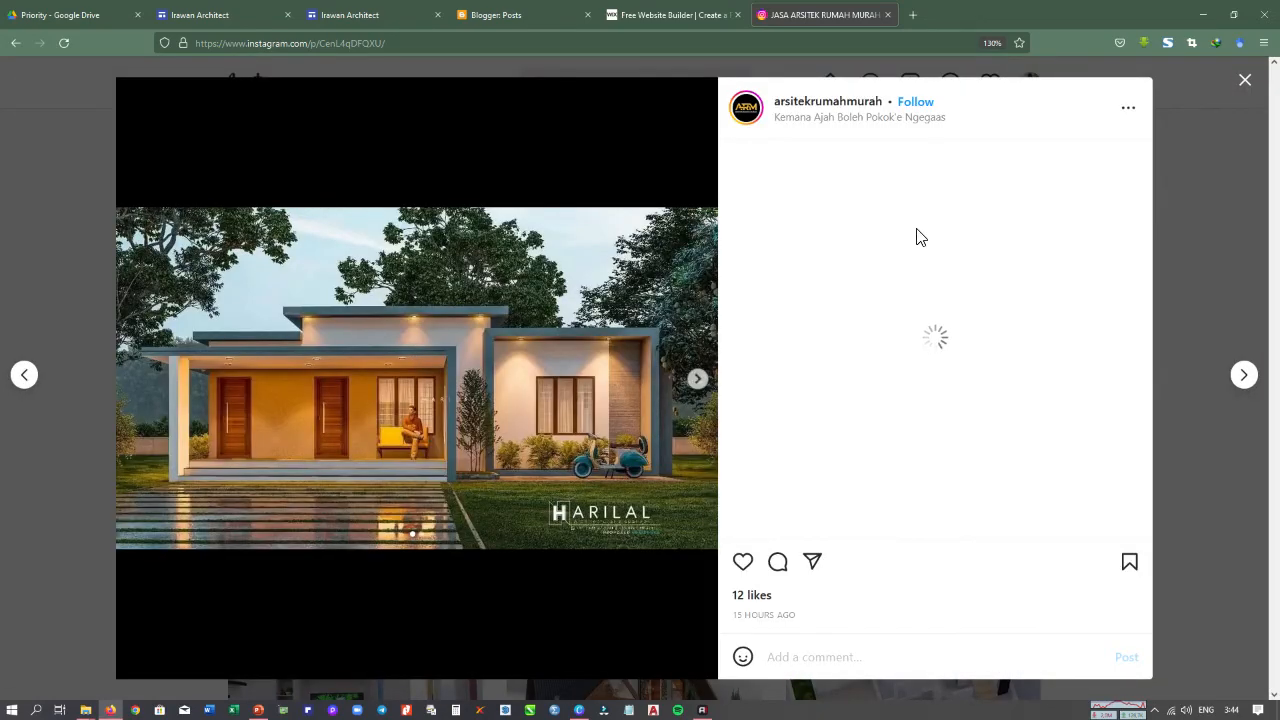
{"action": "left_click", "coordinate": [1128, 112]}
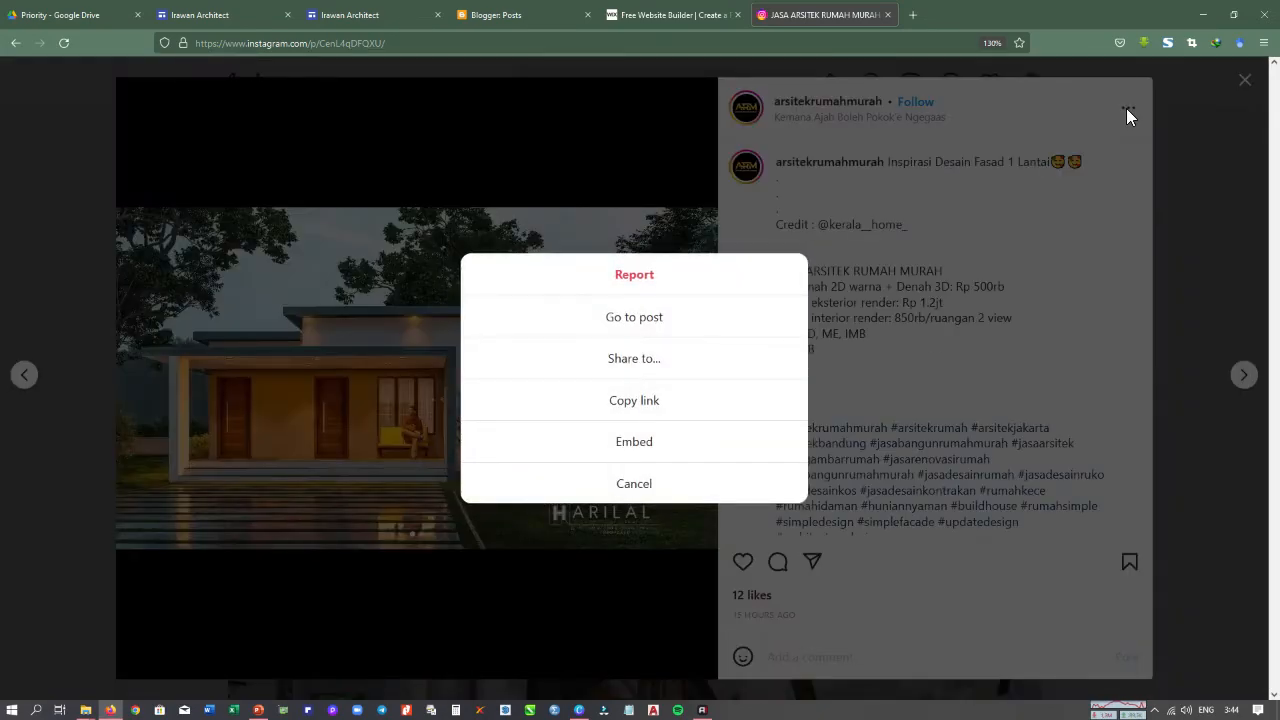
{"action": "left_click", "coordinate": [641, 452]}
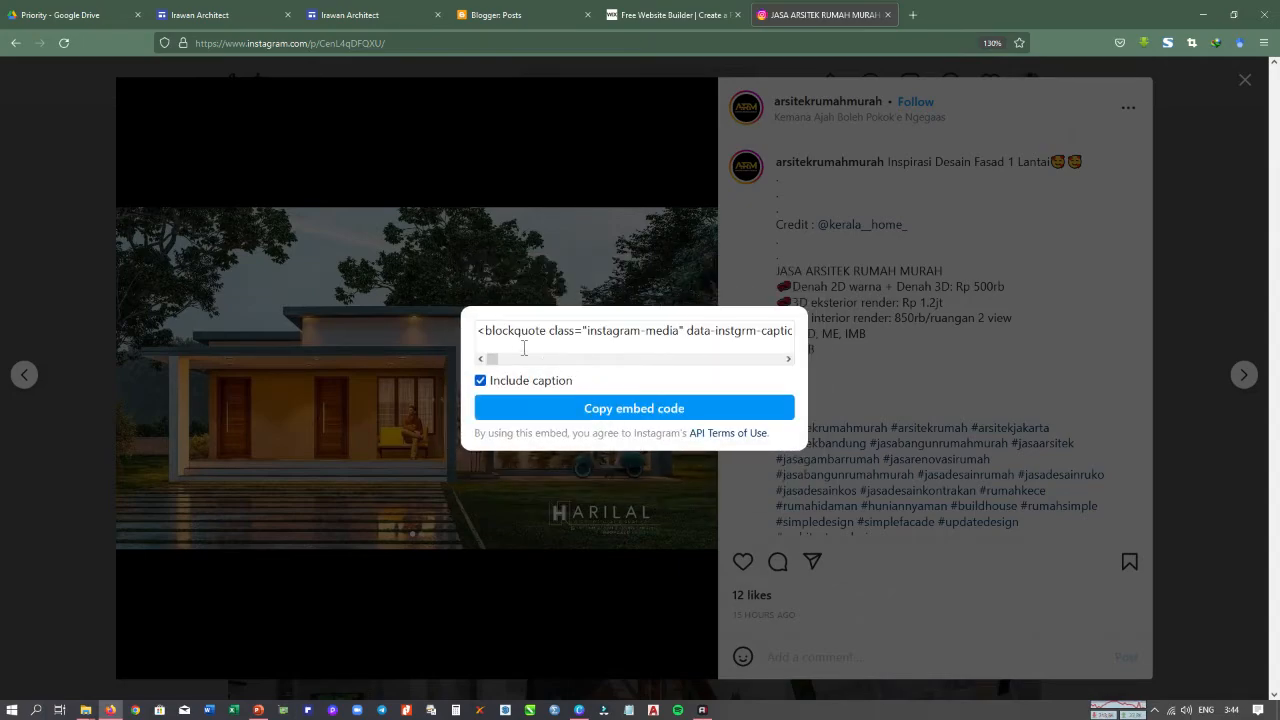
{"action": "left_click", "coordinate": [604, 406]}
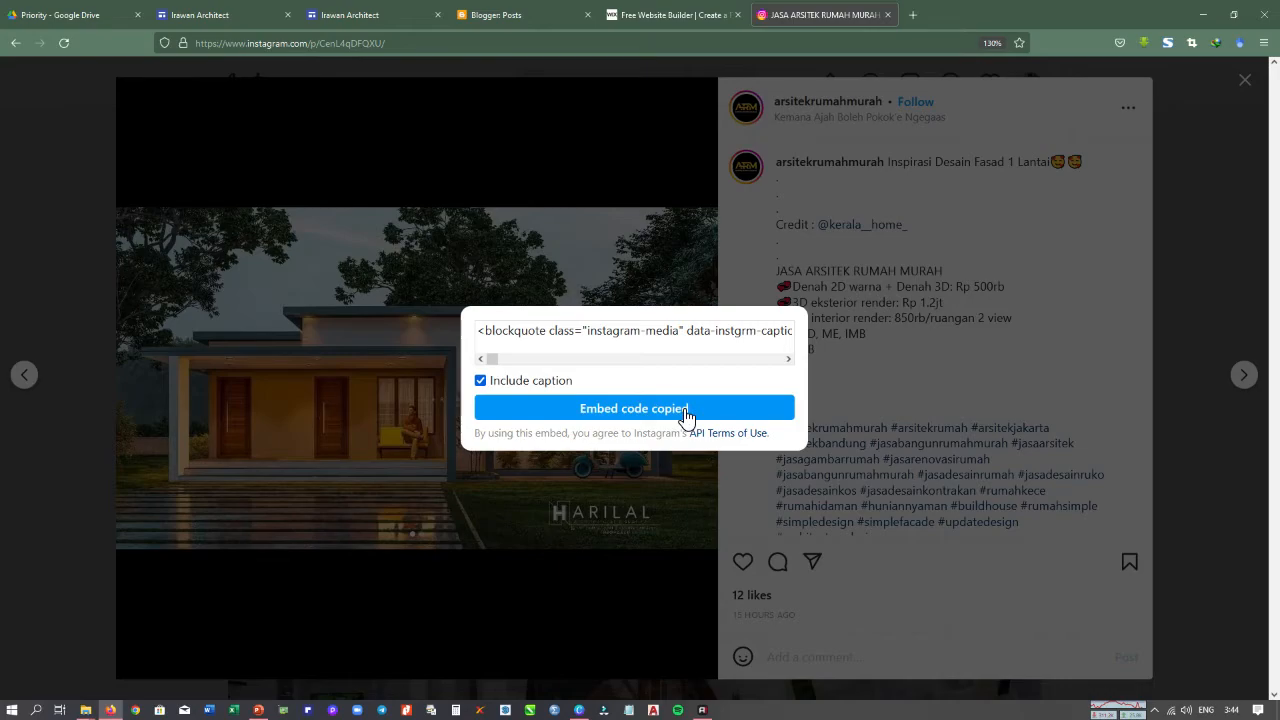
- Back in Google Sites, embed the arsitekrumahmurah Instagram post on the Home page using the copied embed code
{"action": "left_click", "coordinate": [219, 12]}
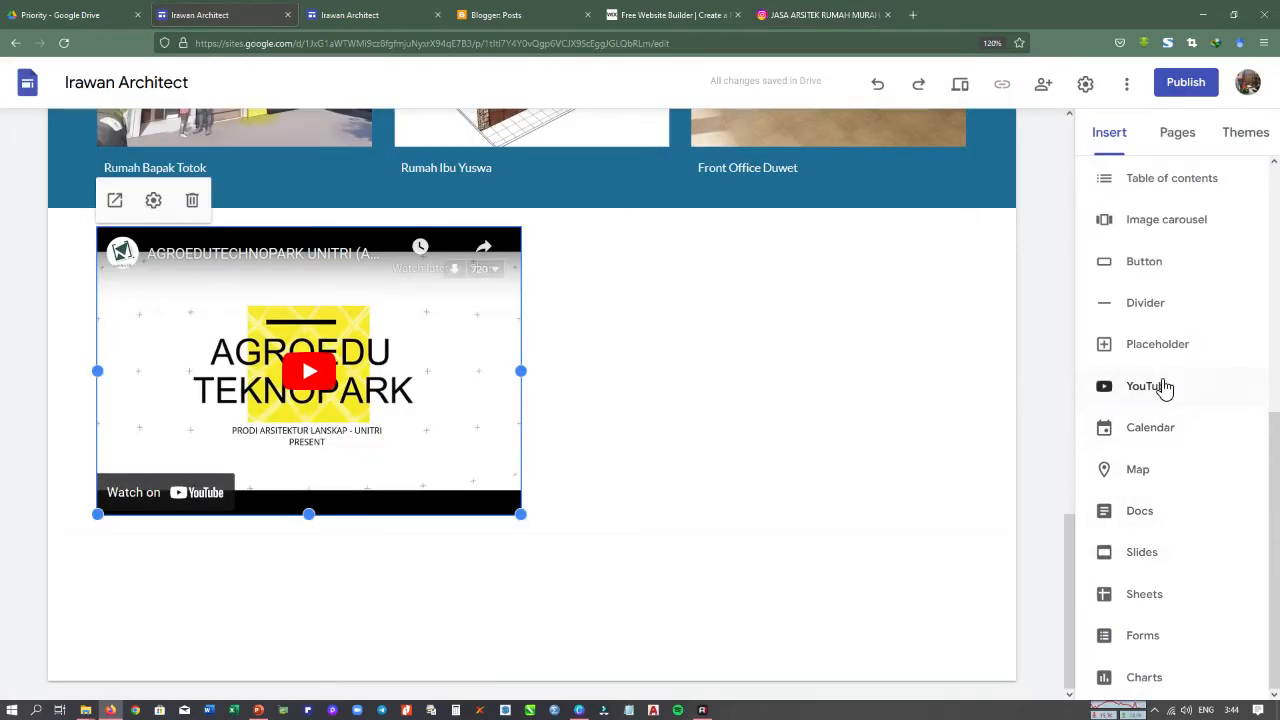
{"action": "scroll", "coordinate": [1163, 392], "scroll_direction": "up", "scroll_amount": 5}
{"action": "left_click", "coordinate": [1122, 260]}
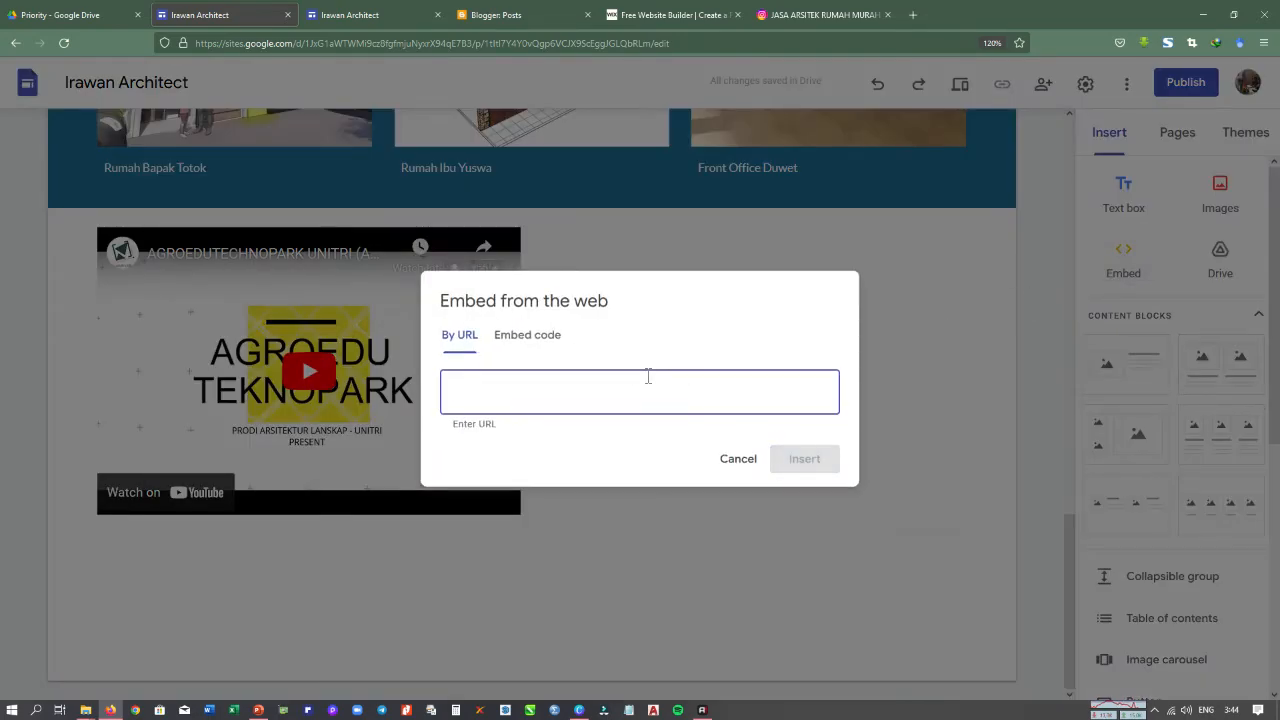
{"action": "left_click", "coordinate": [529, 338]}
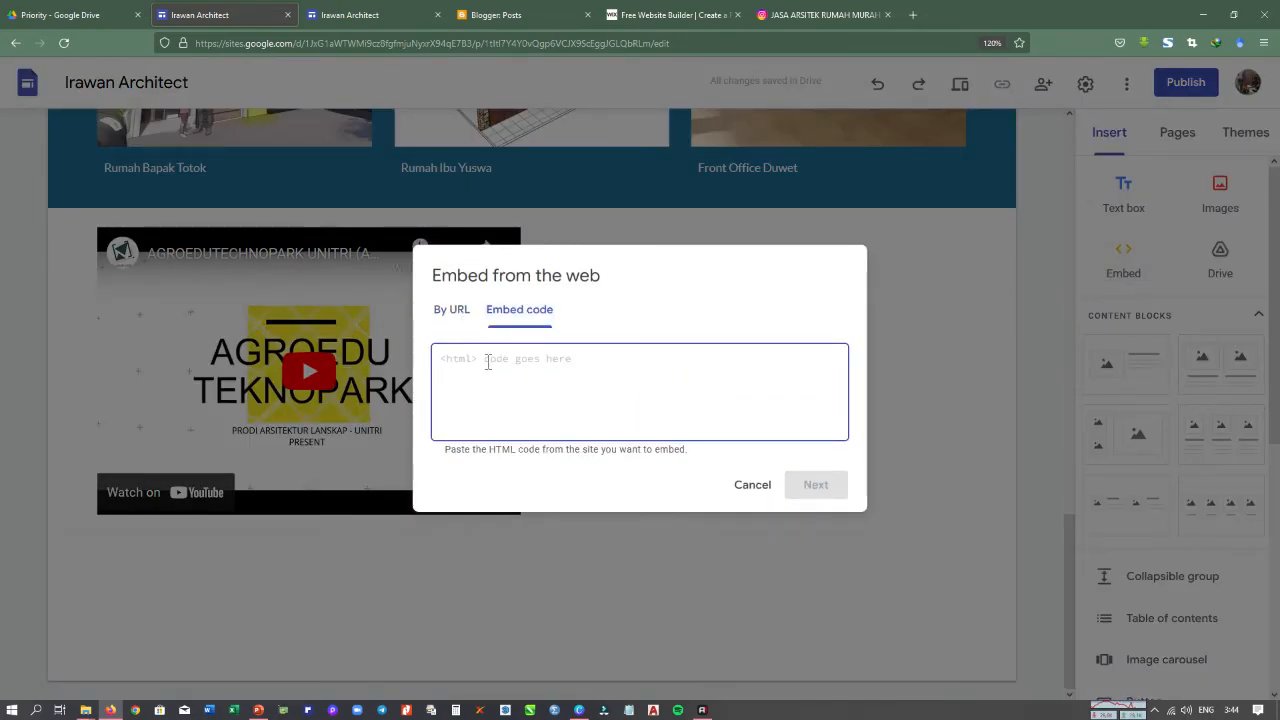
{"action": "key", "text": "ctrl+v"}
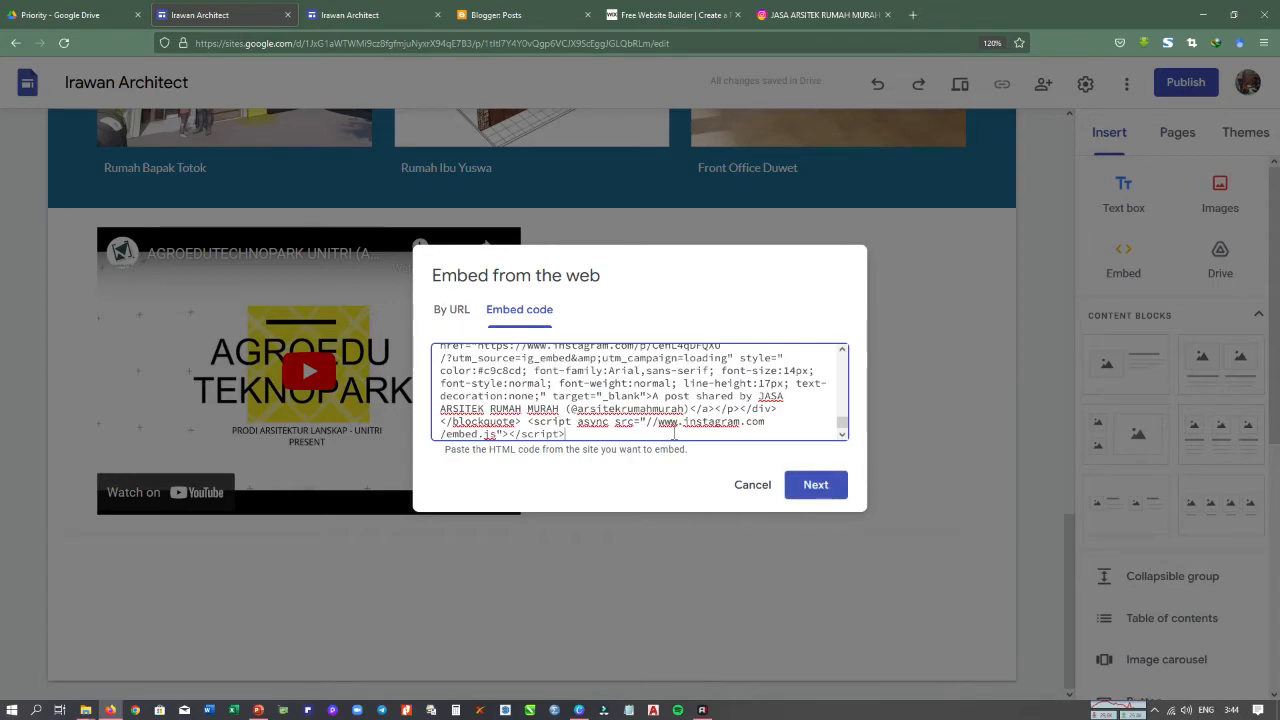
{"action": "left_click", "coordinate": [818, 486]}
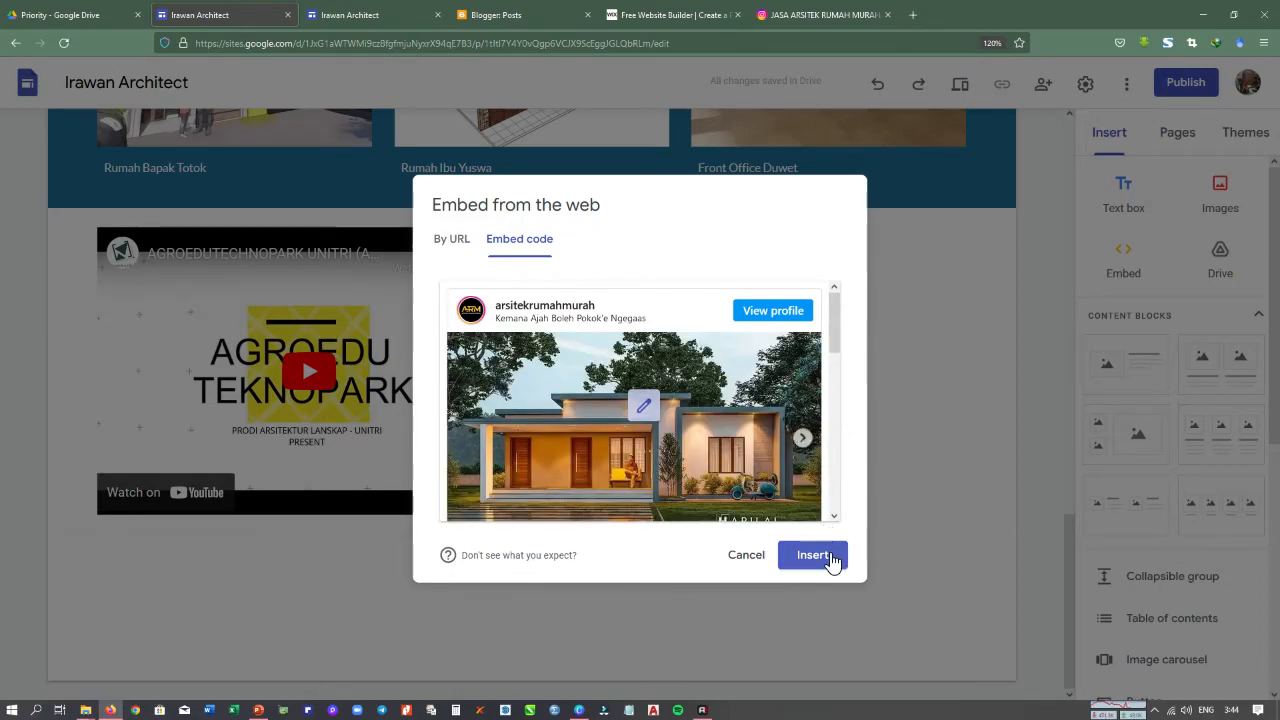
{"action": "left_click", "coordinate": [812, 556]}
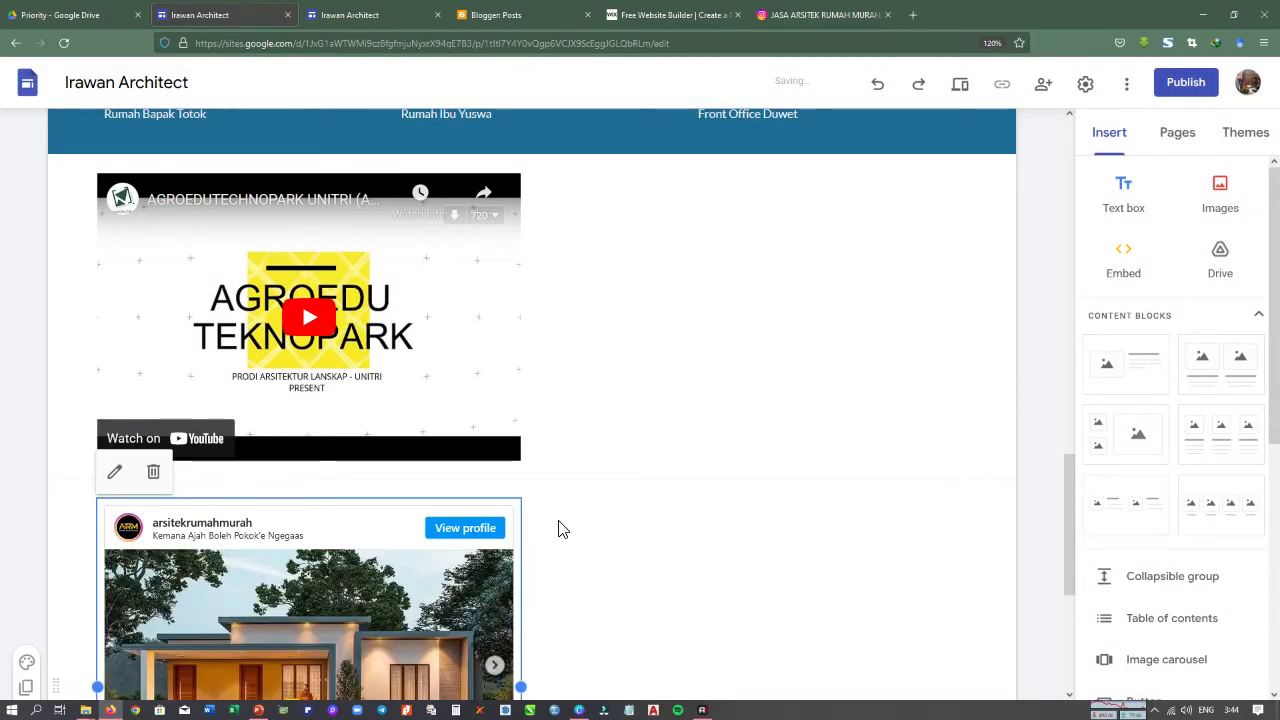
- Move the embedded Instagram post up beside the YouTube video so both share one section
{"action": "scroll", "coordinate": [558, 520], "scroll_direction": "down", "scroll_amount": 3}
{"action": "scroll", "coordinate": [290, 531], "scroll_direction": "up", "scroll_amount": 2}
{"action": "left_click_drag", "start_coordinate": [290, 531], "coordinate": [722, 260]}
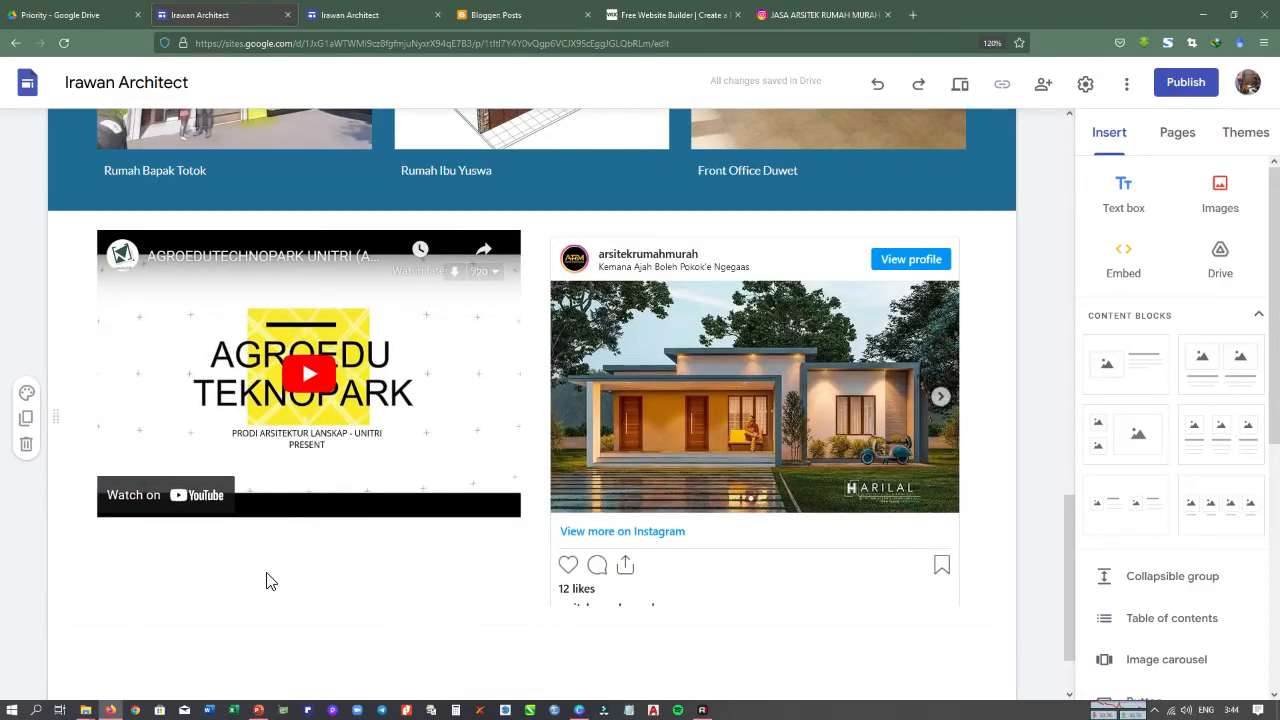
- Add a text box reading "Sosial Media" above the YouTube and Instagram embeds, directly below the project images
{"action": "scroll", "coordinate": [266, 560], "scroll_direction": "up", "scroll_amount": 5}
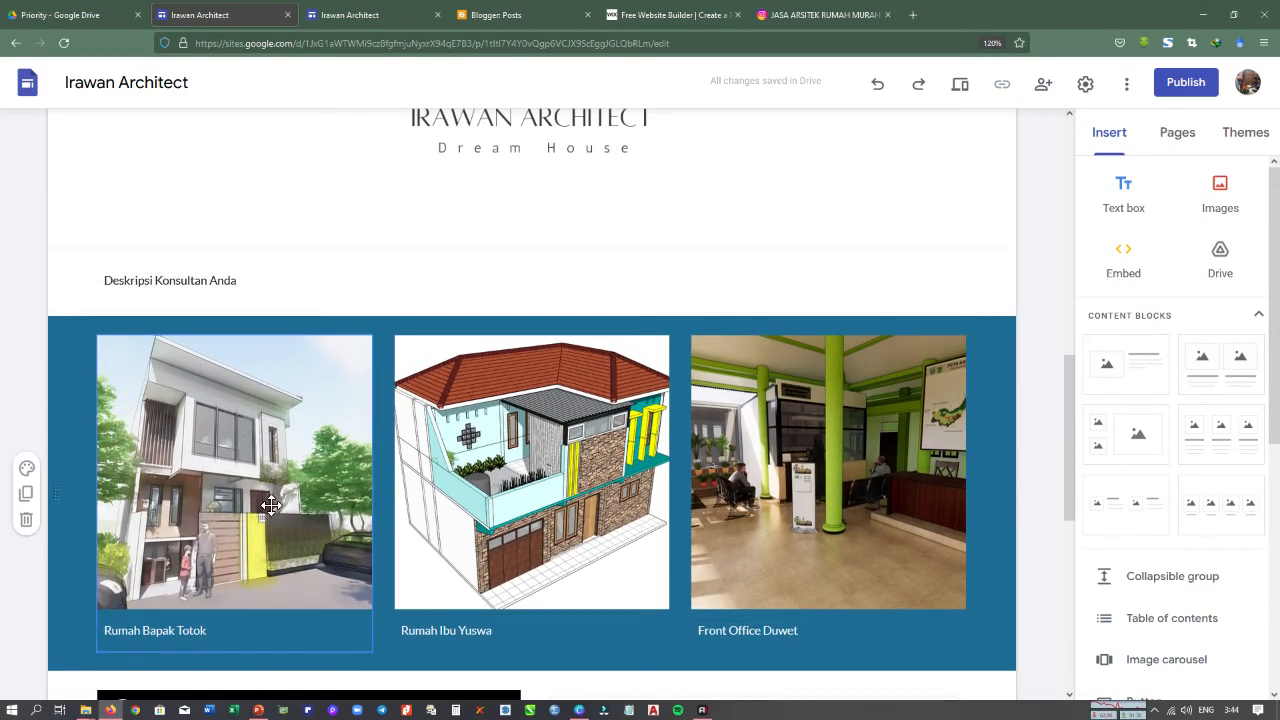
{"action": "scroll", "coordinate": [268, 503], "scroll_direction": "down", "scroll_amount": 1}
{"action": "left_click", "coordinate": [1148, 227]}
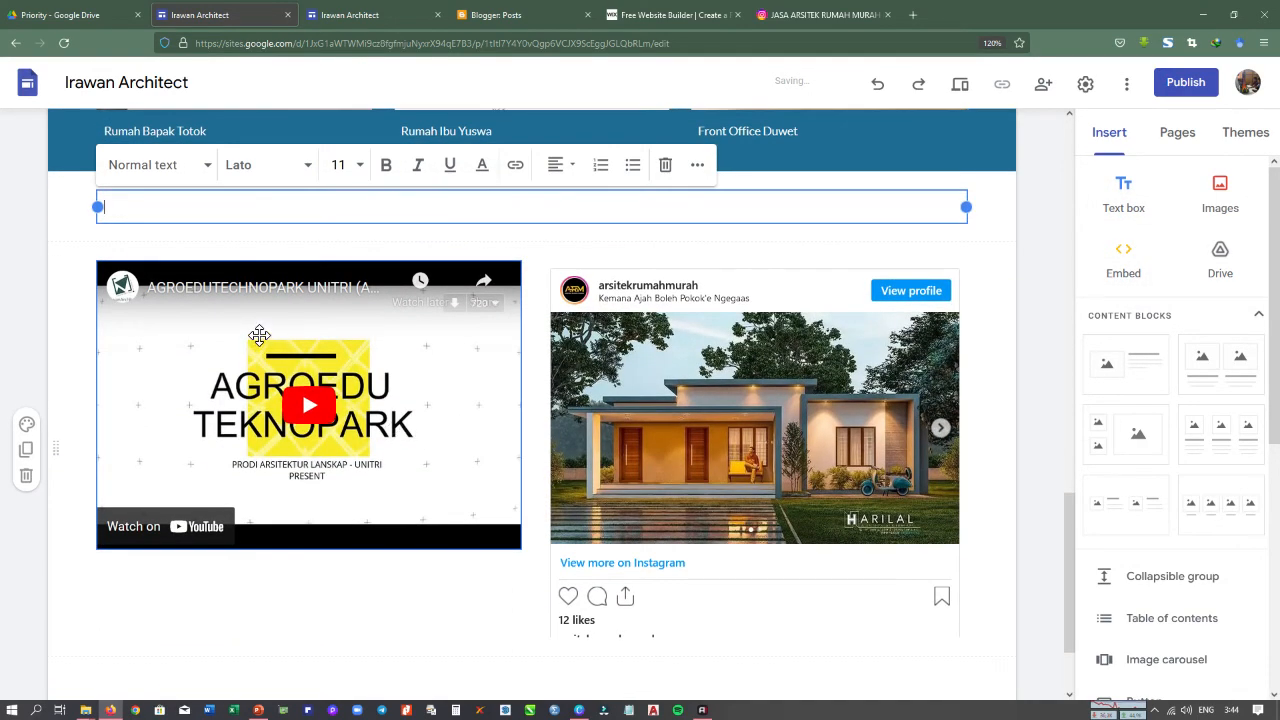
{"action": "scroll", "coordinate": [266, 330], "scroll_direction": "up", "scroll_amount": 1}
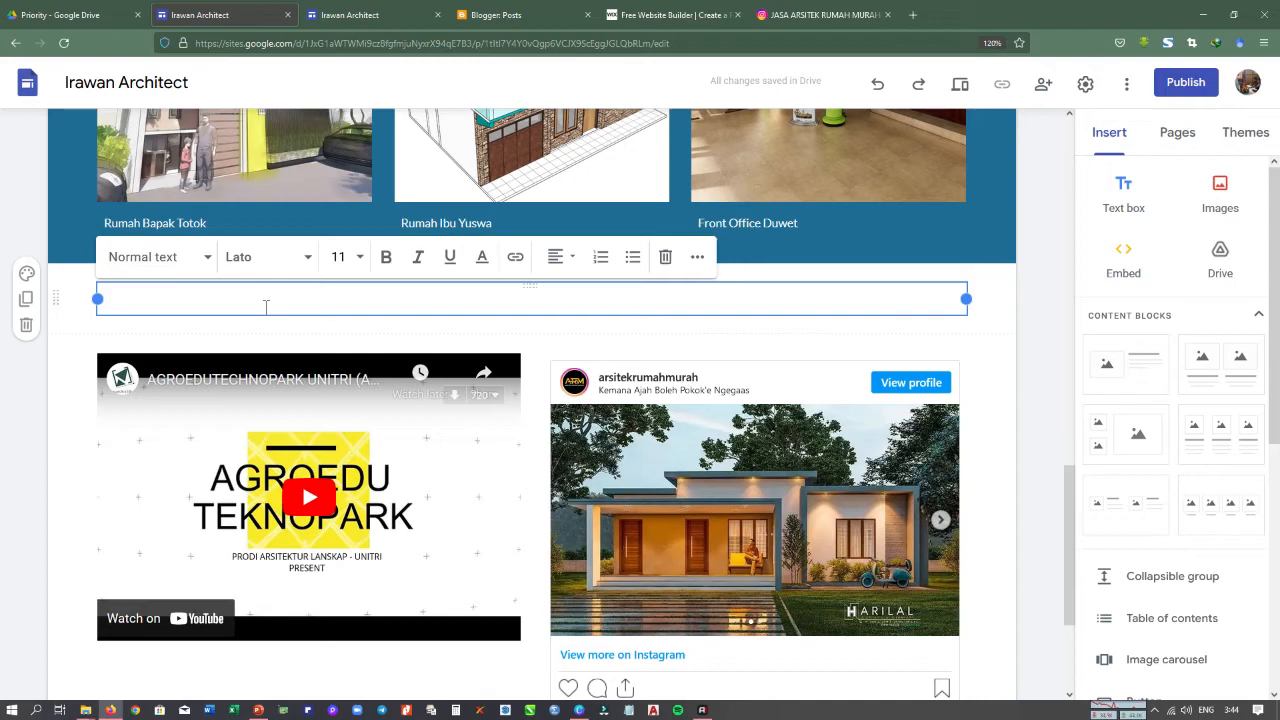
{"action": "type", "text": "Sosial Media"}
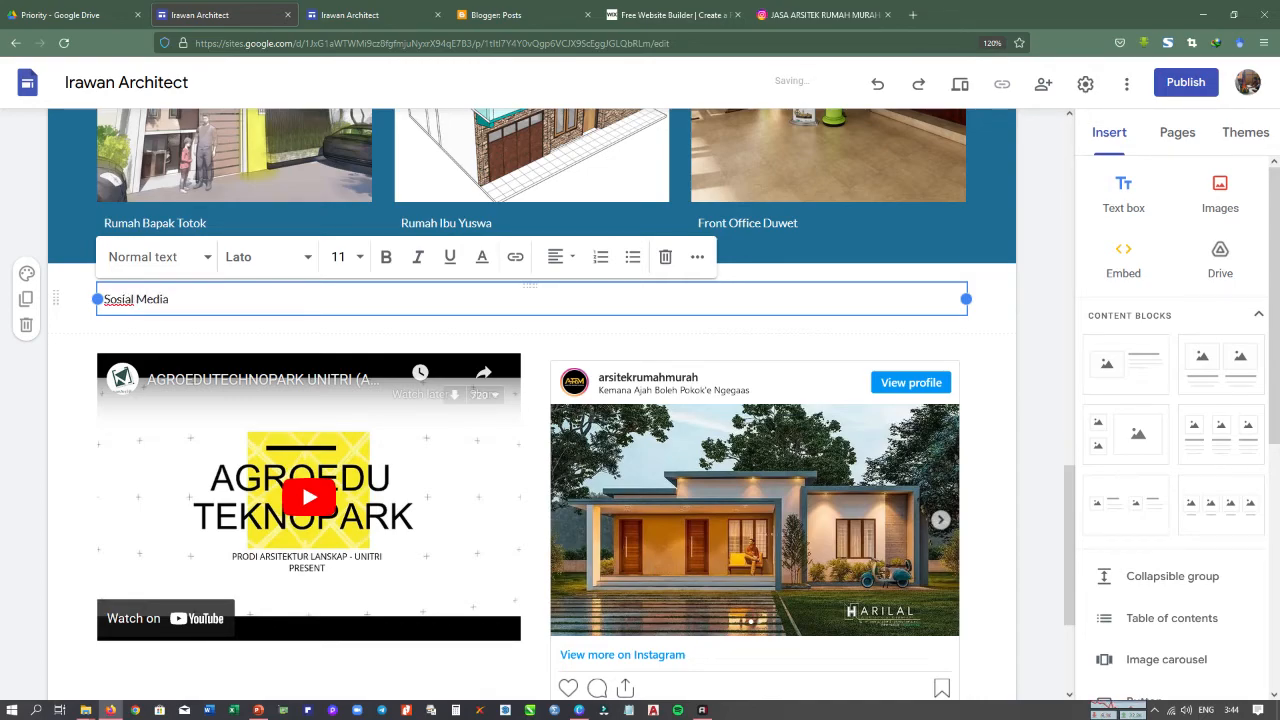
- Format the "Sosial Media" text in Comfortaa Normal at size 14
{"action": "left_click", "coordinate": [260, 268]}
{"action": "mouse_move", "coordinate": [330, 437]}
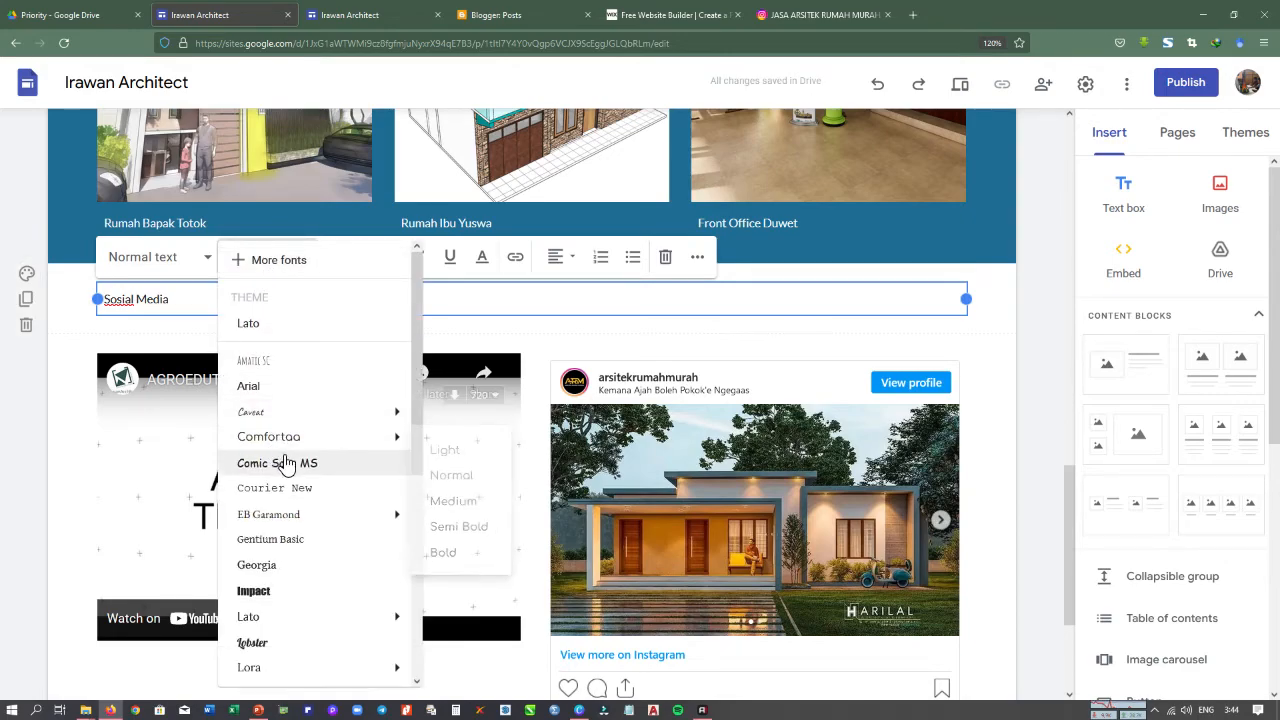
{"action": "left_click", "coordinate": [451, 475]}
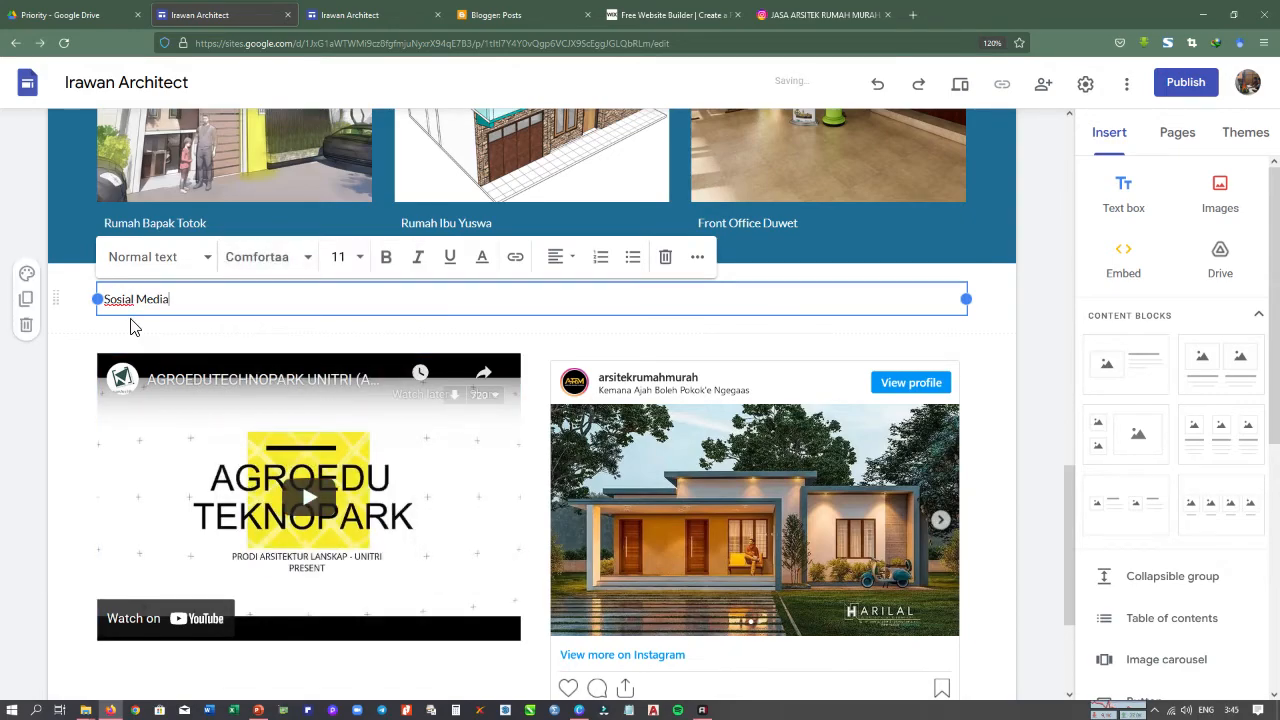
{"action": "triple_click", "coordinate": [166, 302]}
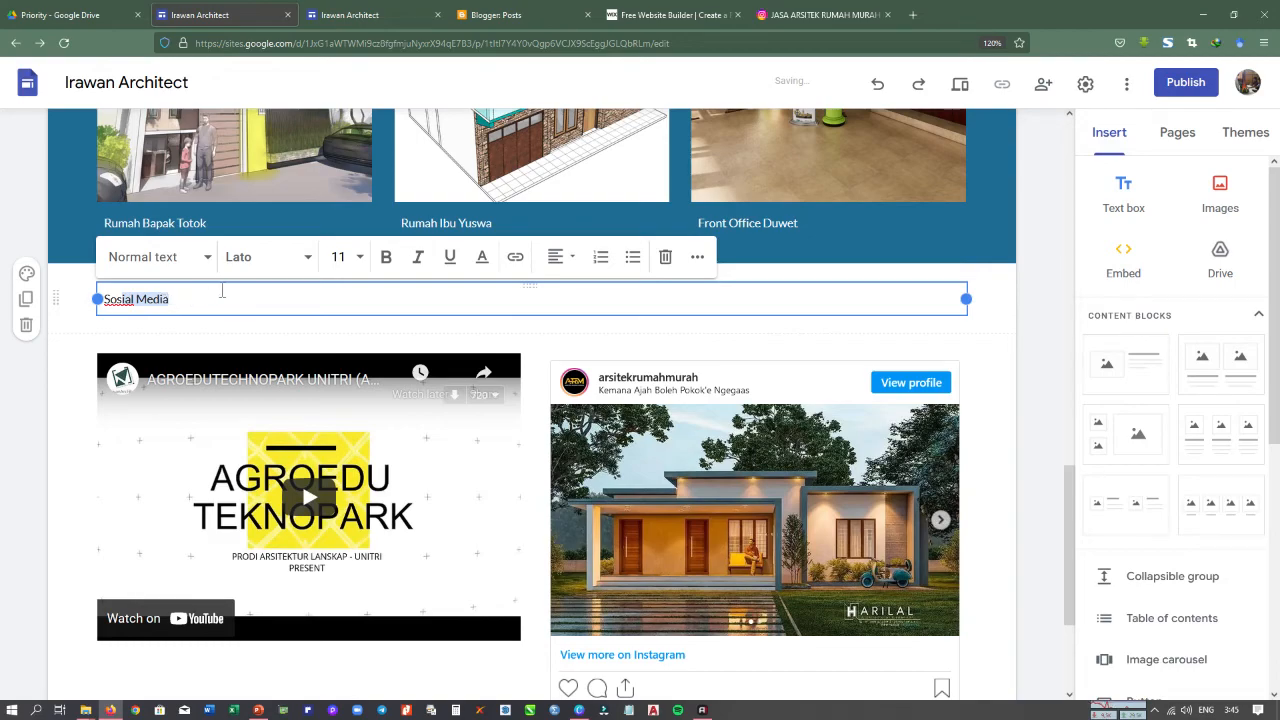
{"action": "left_click", "coordinate": [271, 260]}
{"action": "mouse_move", "coordinate": [320, 432]}
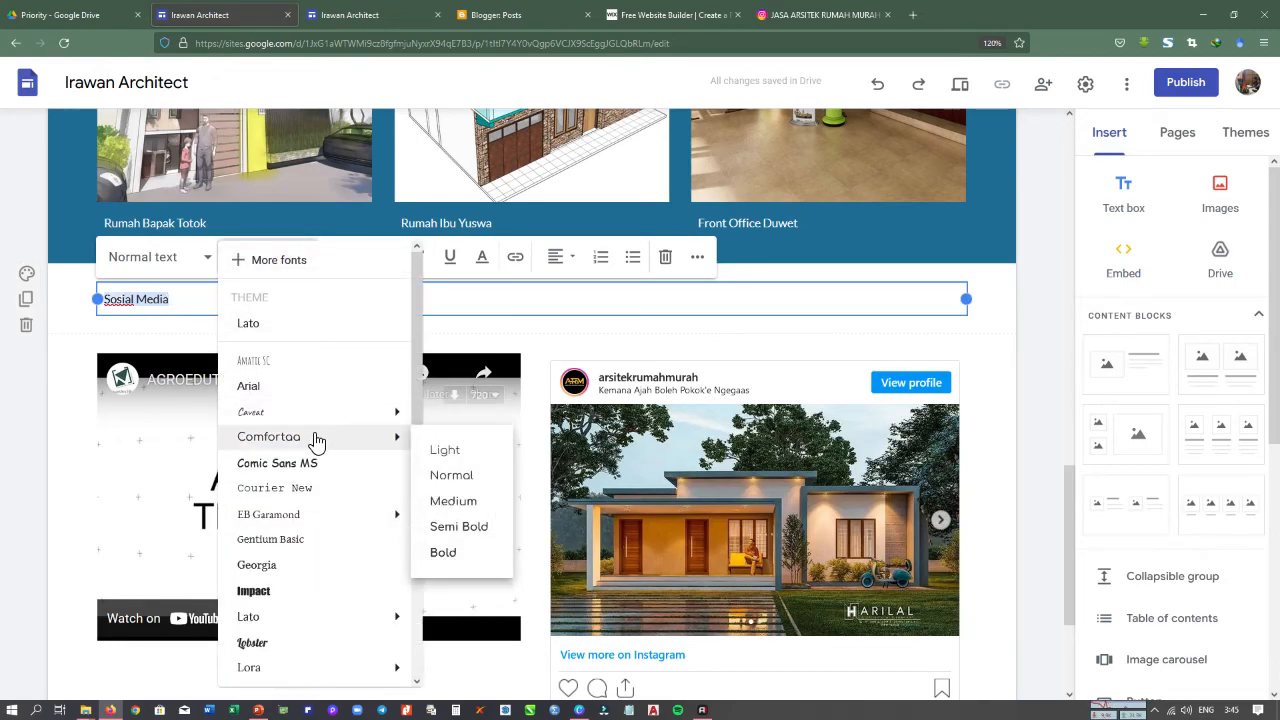
{"action": "left_click", "coordinate": [450, 475]}
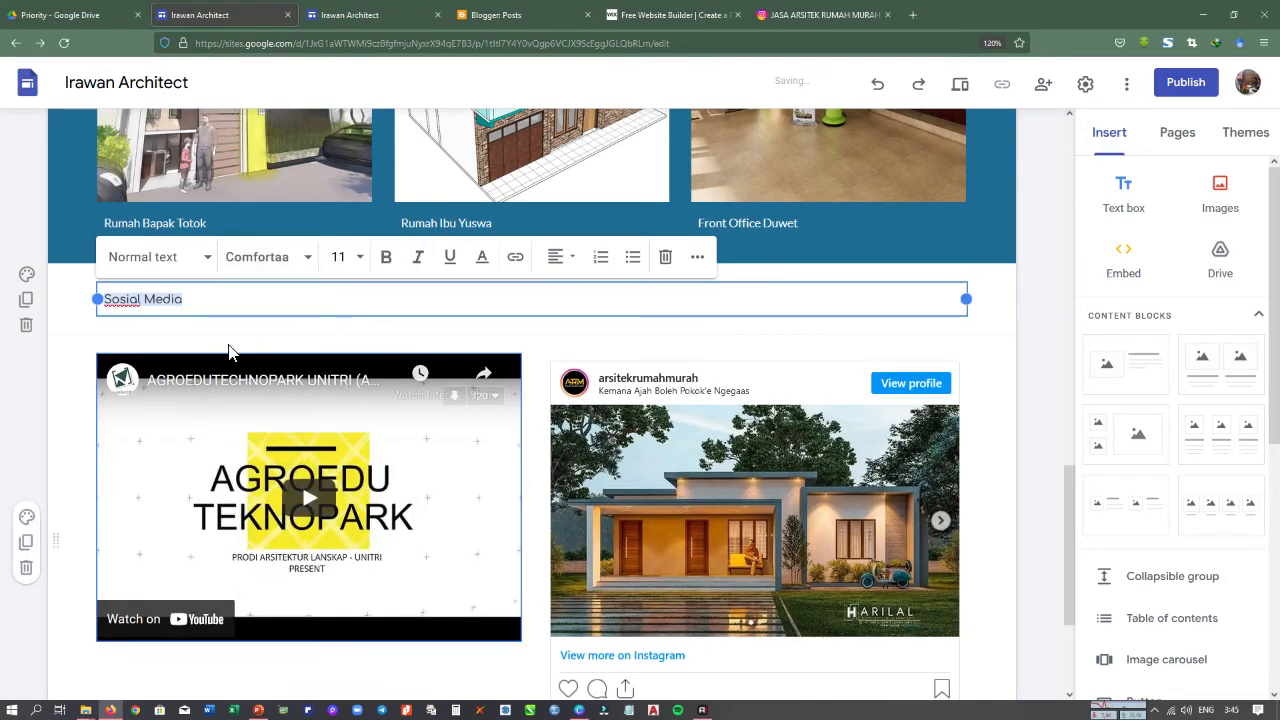
{"action": "left_click", "coordinate": [338, 257]}
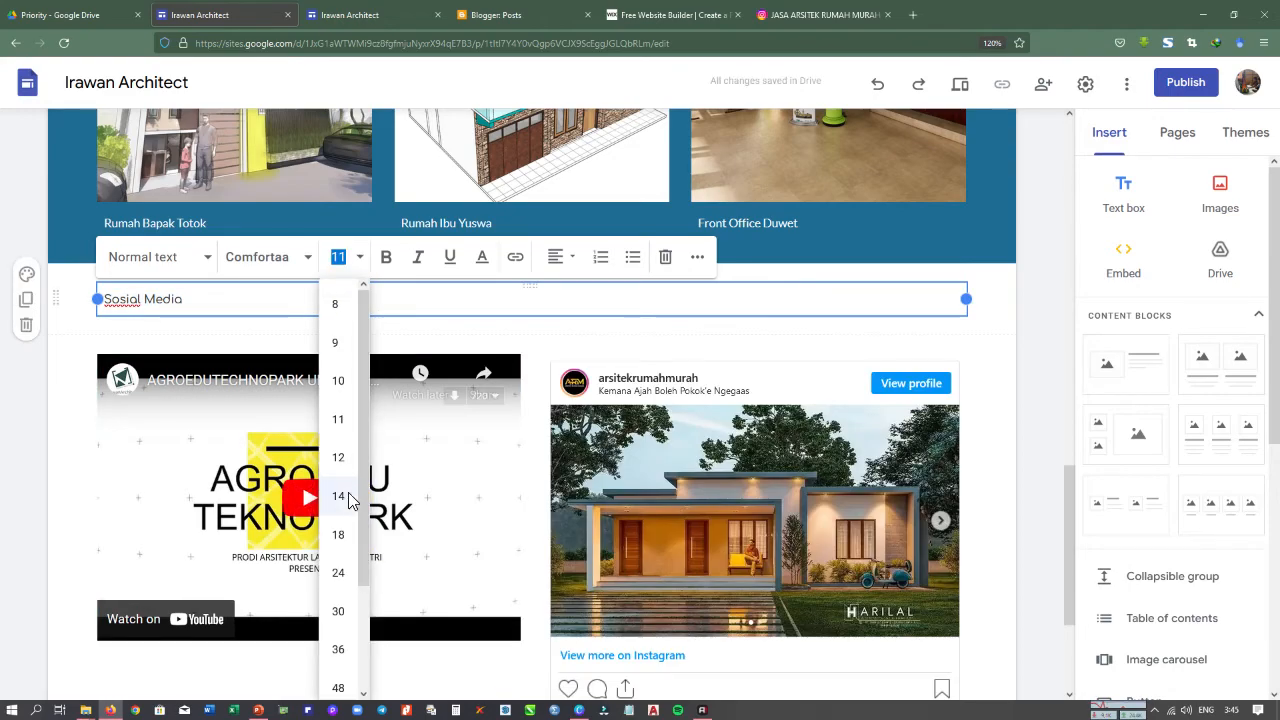
{"action": "left_click", "coordinate": [342, 497]}
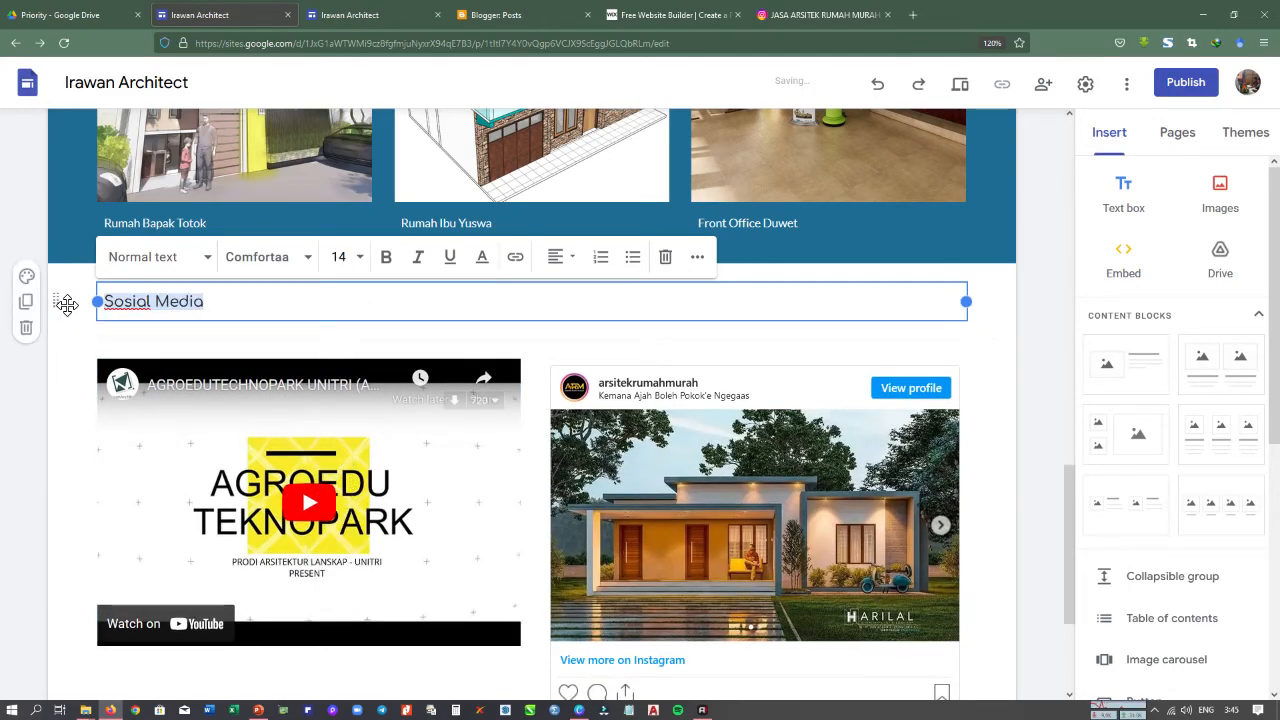
- Apply section color Style 3 to the "Sosial Media" section and Style 1 to the project images section
{"action": "left_click", "coordinate": [26, 276]}
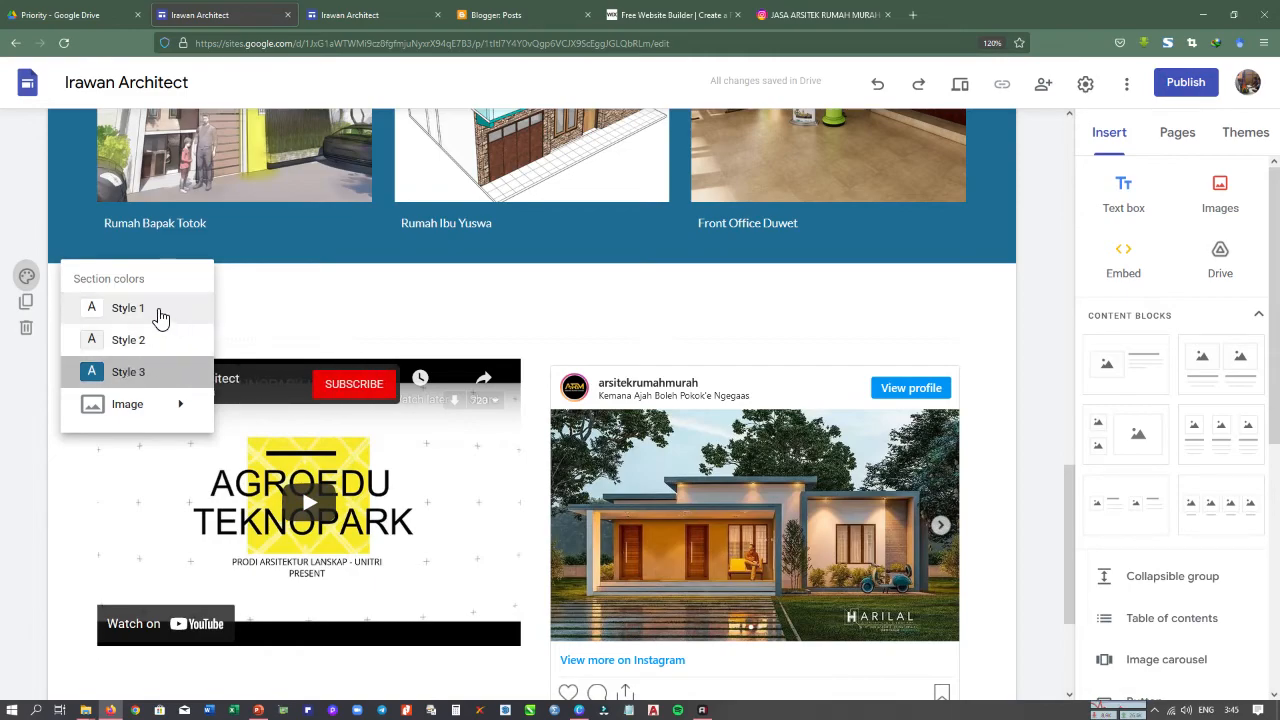
{"action": "left_click", "coordinate": [160, 312]}
{"action": "scroll", "coordinate": [60, 290], "scroll_direction": "up", "scroll_amount": 3}
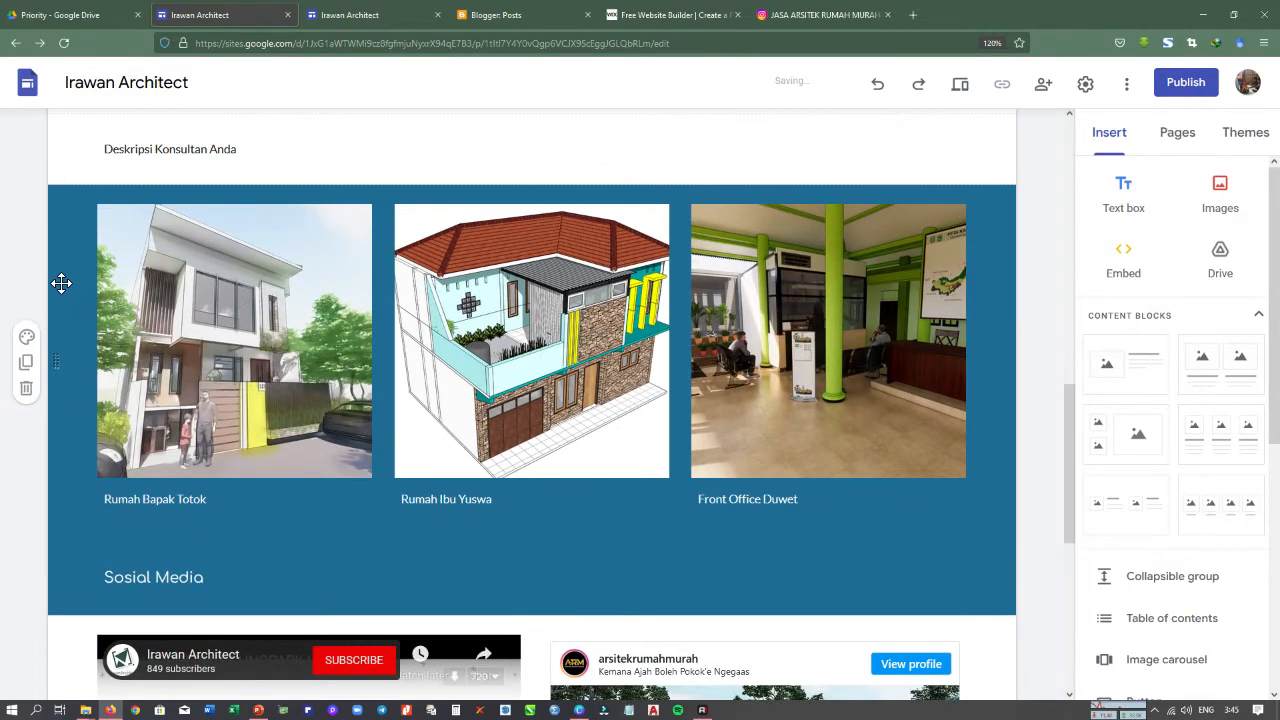
{"action": "left_click", "coordinate": [27, 338]}
{"action": "left_click", "coordinate": [137, 370]}
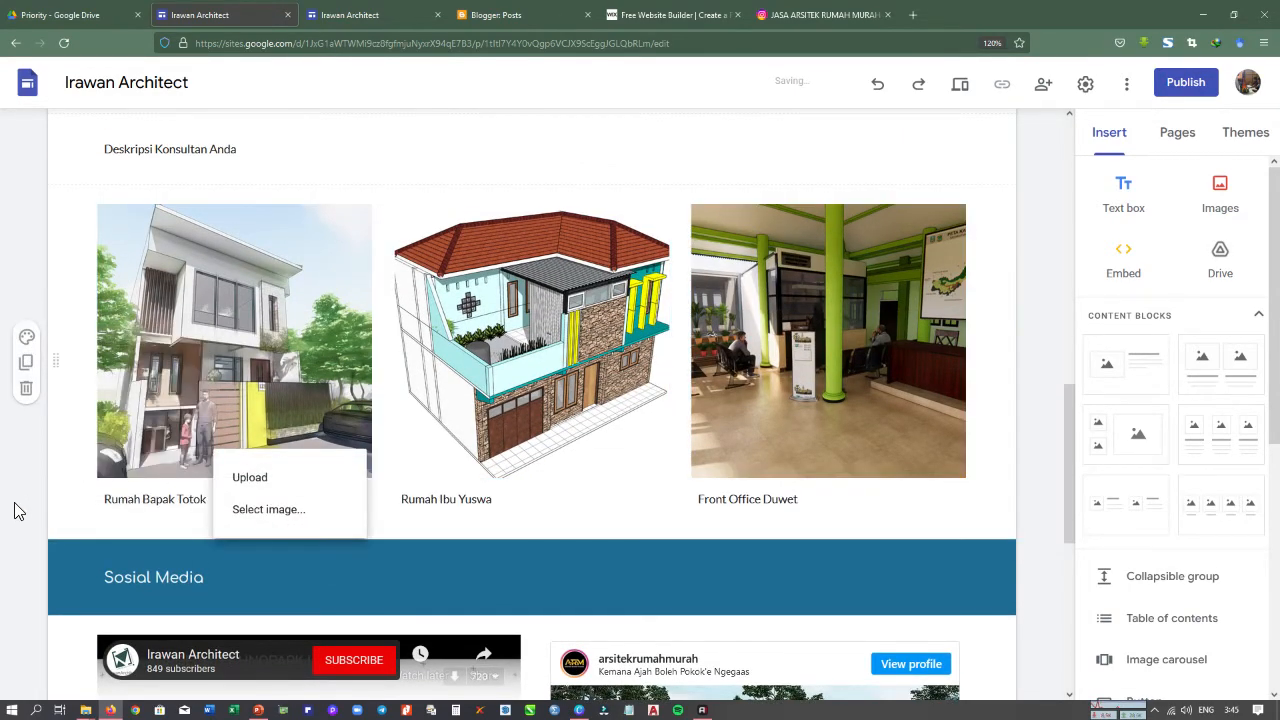
- Duplicate the "Sosial Media" section and move the copy between "Deskripsi Konsultan Anda" and the project images
{"action": "scroll", "coordinate": [414, 486], "scroll_direction": "down", "scroll_amount": 4}
{"action": "scroll", "coordinate": [313, 399], "scroll_direction": "up", "scroll_amount": 10}
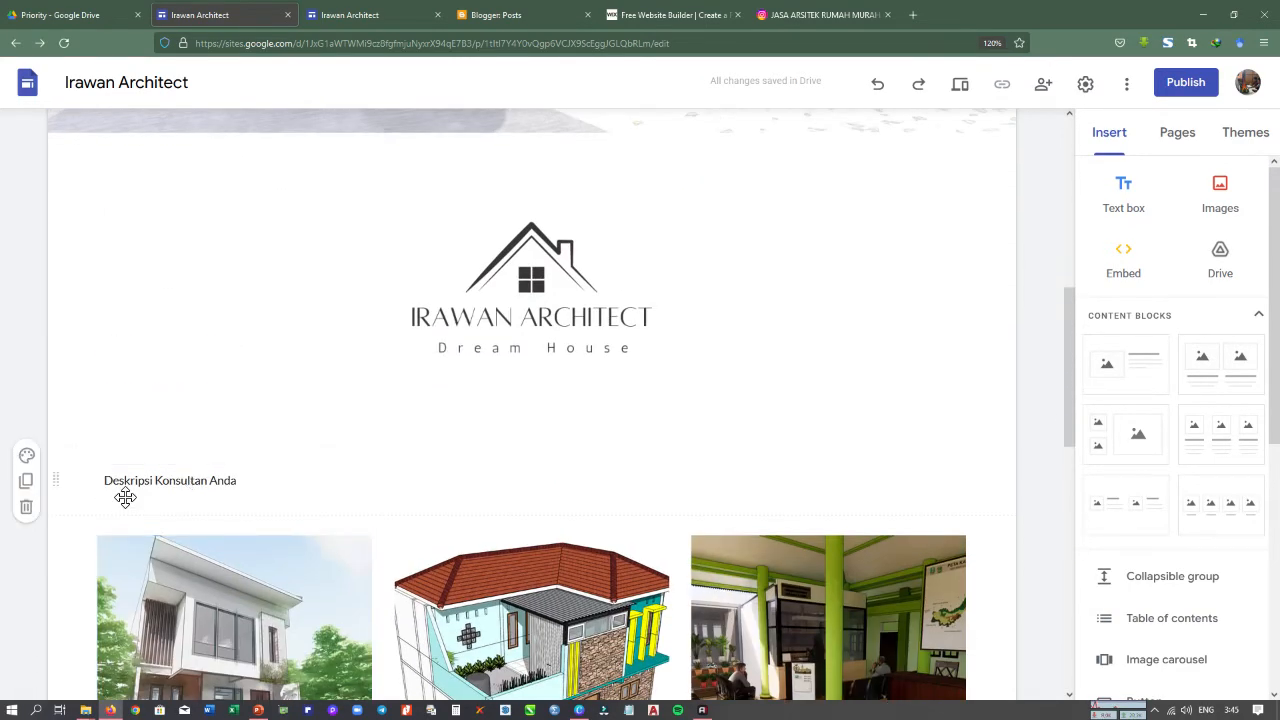
{"action": "scroll", "coordinate": [125, 499], "scroll_direction": "down", "scroll_amount": 4}
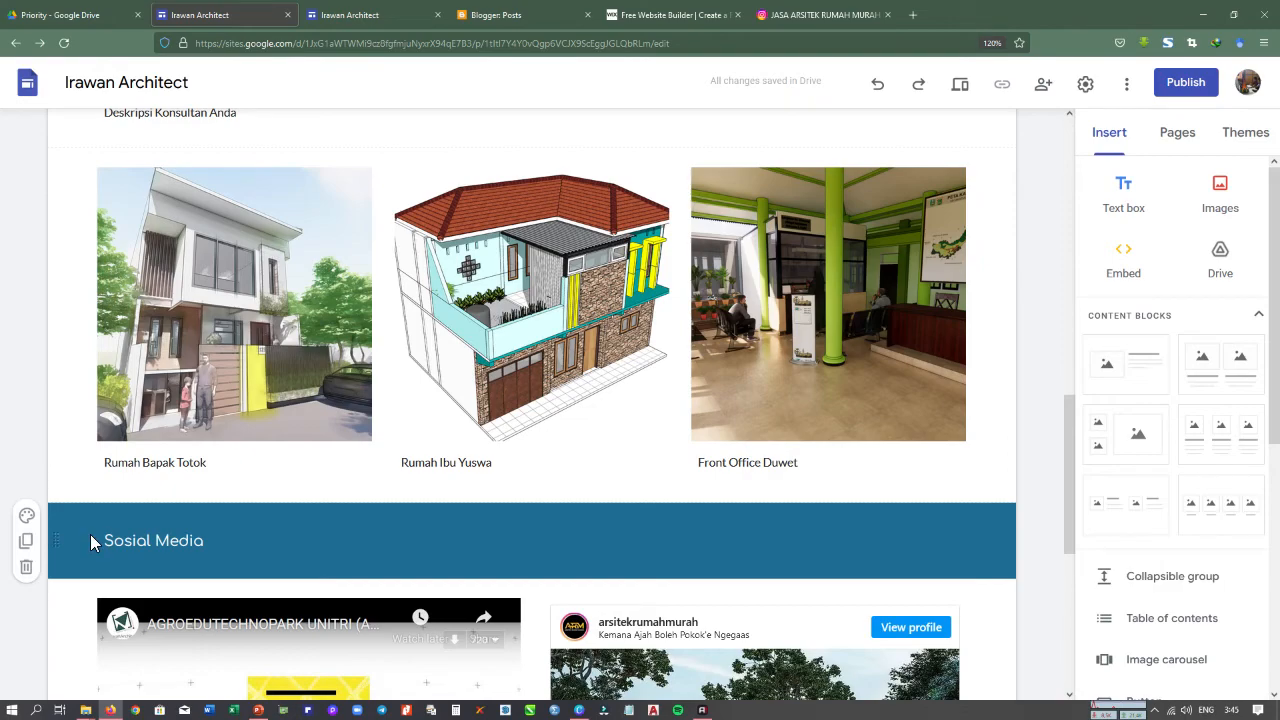
{"action": "left_click", "coordinate": [27, 543]}
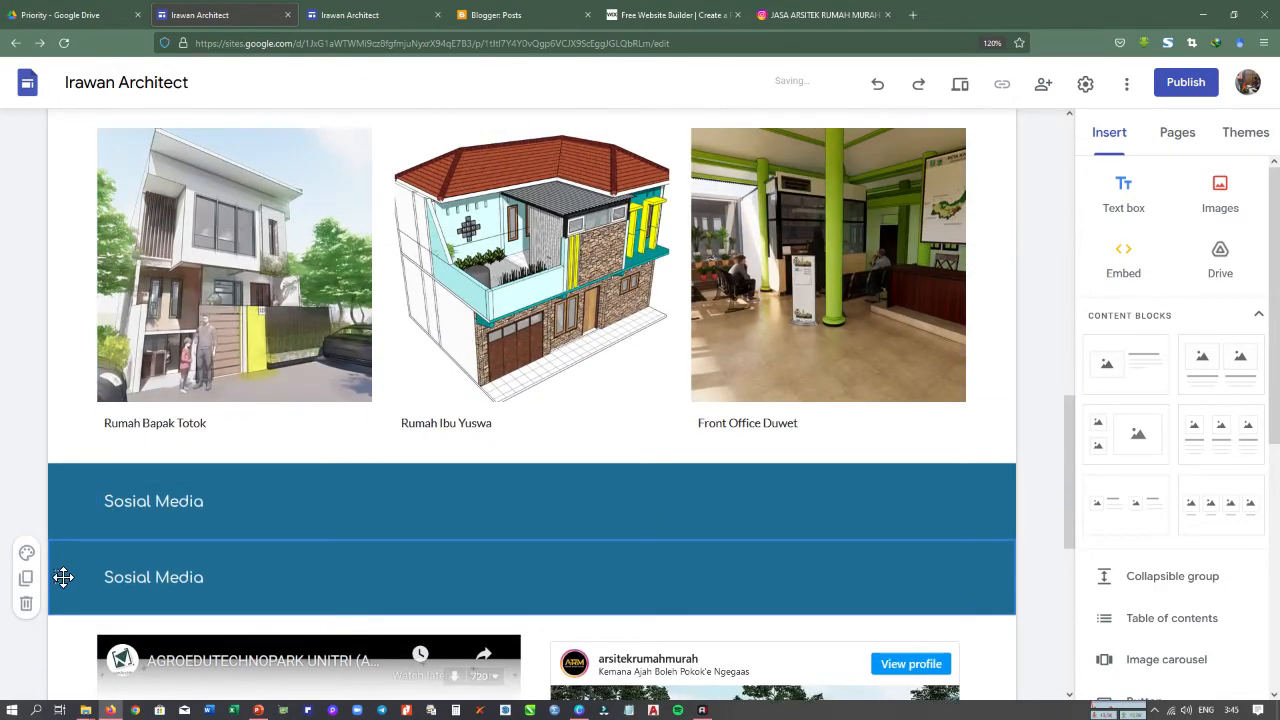
{"action": "left_click_drag", "start_coordinate": [63, 577], "coordinate": [56, 304]}
- Replace the text of the heading above the project images with "Kumpulan Karya"
{"action": "left_click", "coordinate": [180, 334]}
{"action": "left_click_drag", "start_coordinate": [204, 331], "coordinate": [105, 331]}
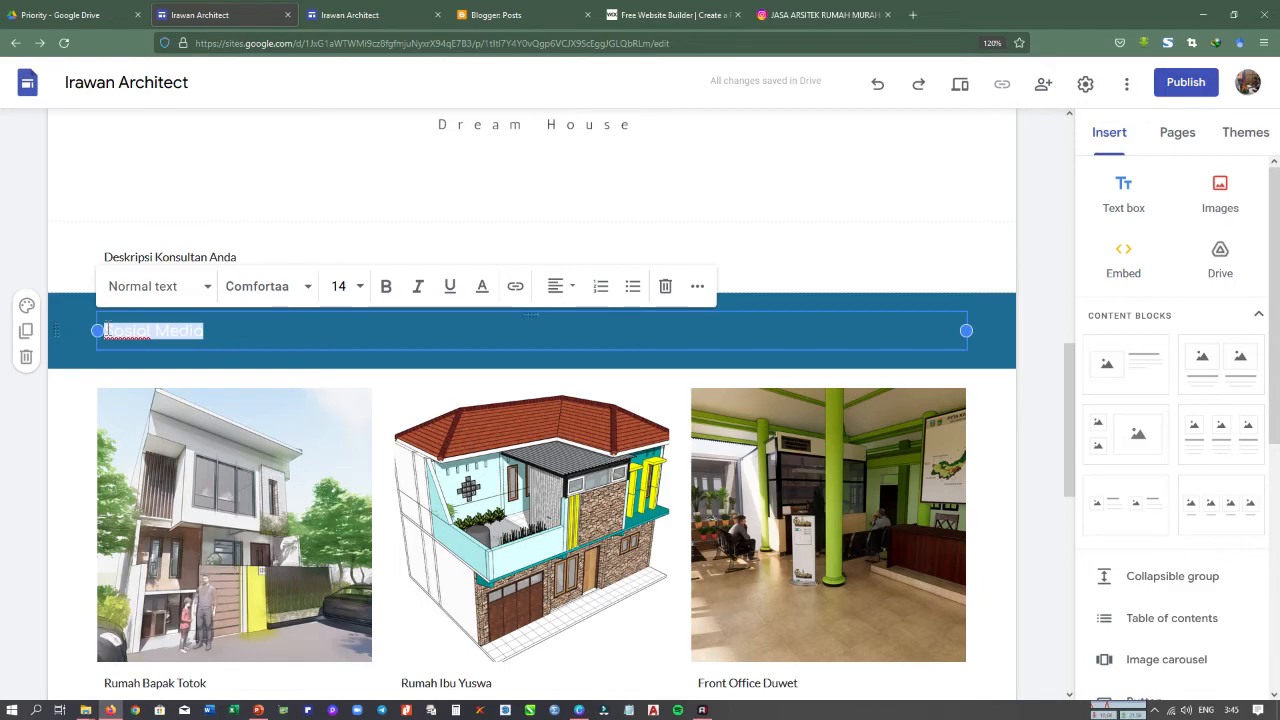
{"action": "type", "text": "Kumpulan Karya"}
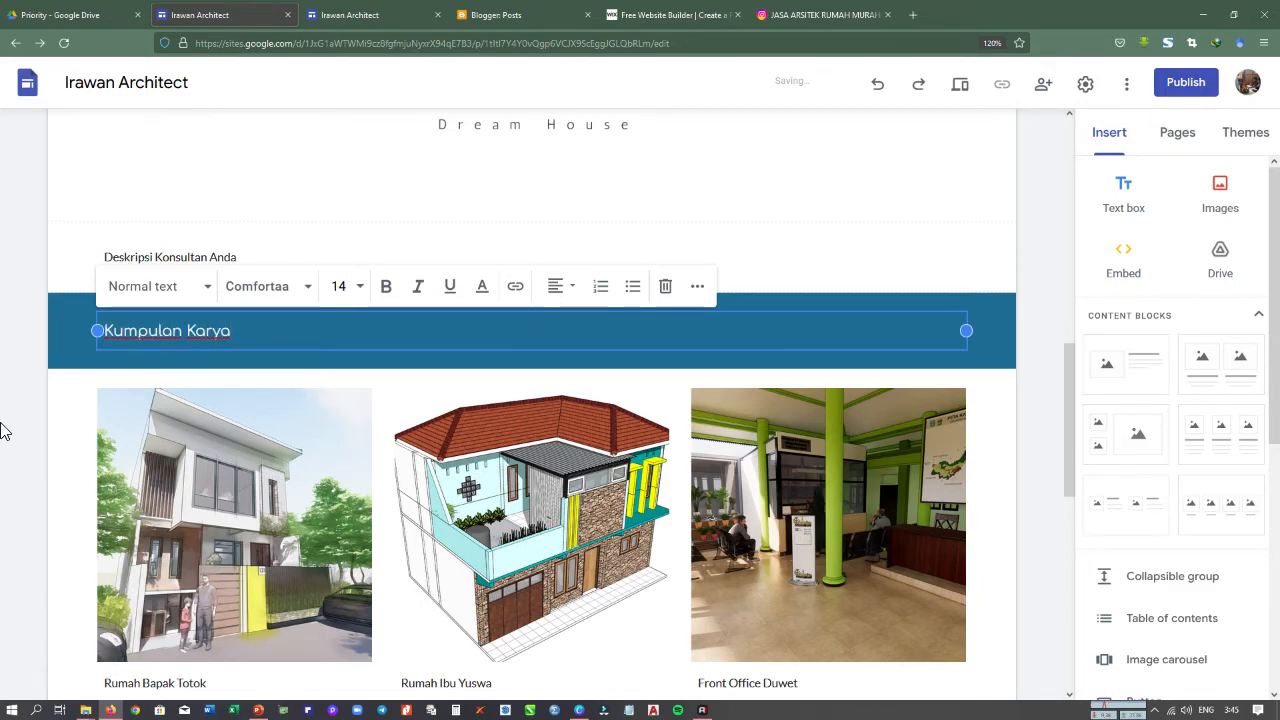
{"action": "left_click", "coordinate": [54, 429]}
- Publish the site under the web address irawan-architect with access to the published site set to Public
{"action": "scroll", "coordinate": [54, 429], "scroll_direction": "down", "scroll_amount": 3}
{"action": "scroll", "coordinate": [429, 523], "scroll_direction": "down", "scroll_amount": 3}
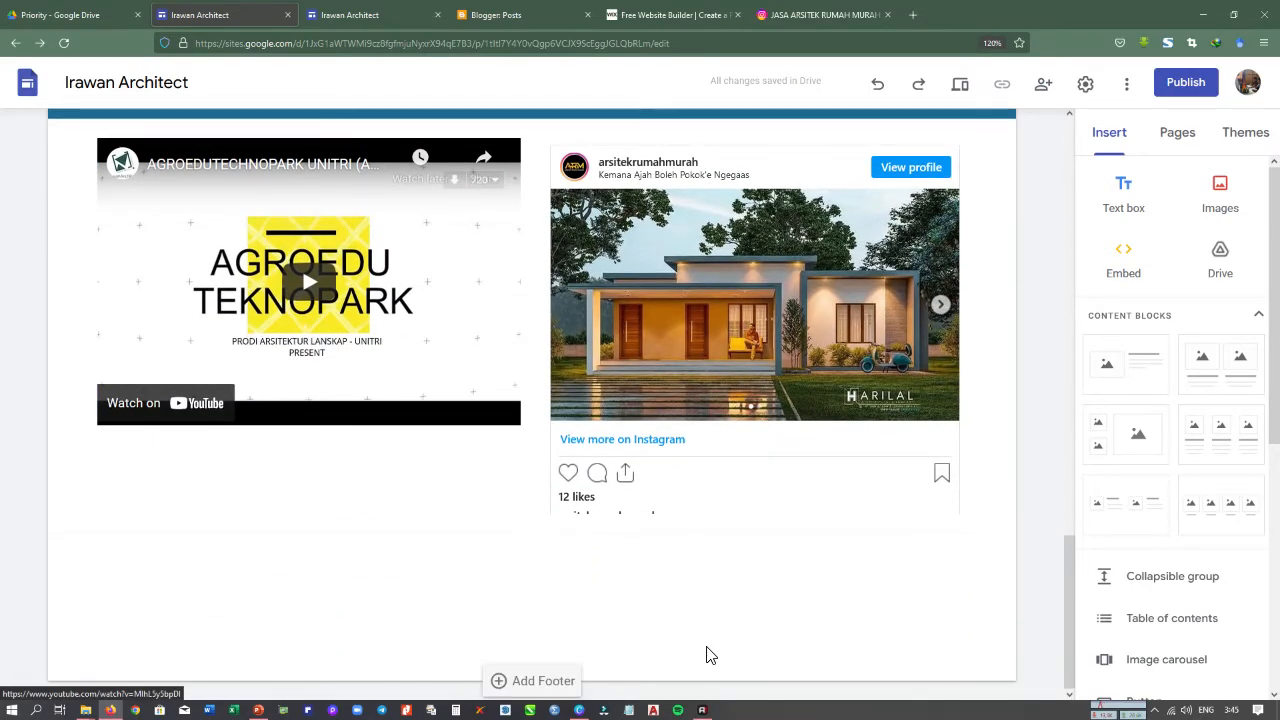
{"action": "scroll", "coordinate": [929, 509], "scroll_direction": "up", "scroll_amount": 10}
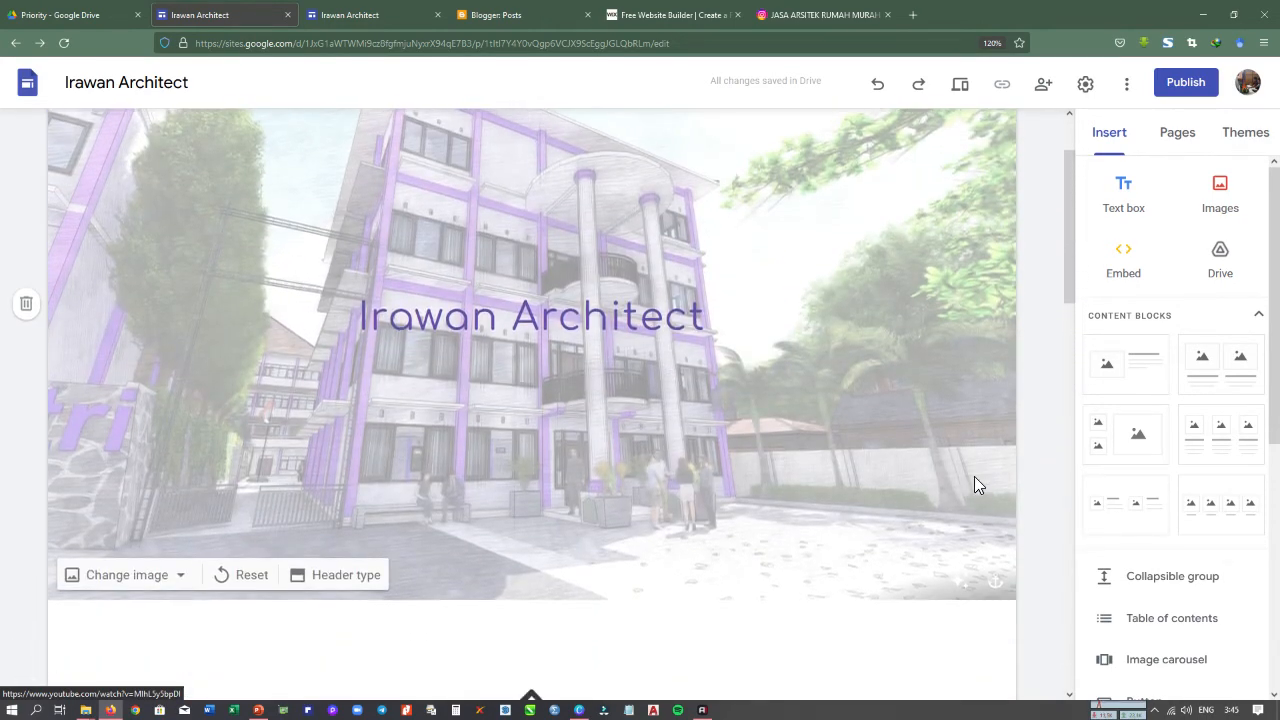
{"action": "scroll", "coordinate": [978, 484], "scroll_direction": "down", "scroll_amount": 3}
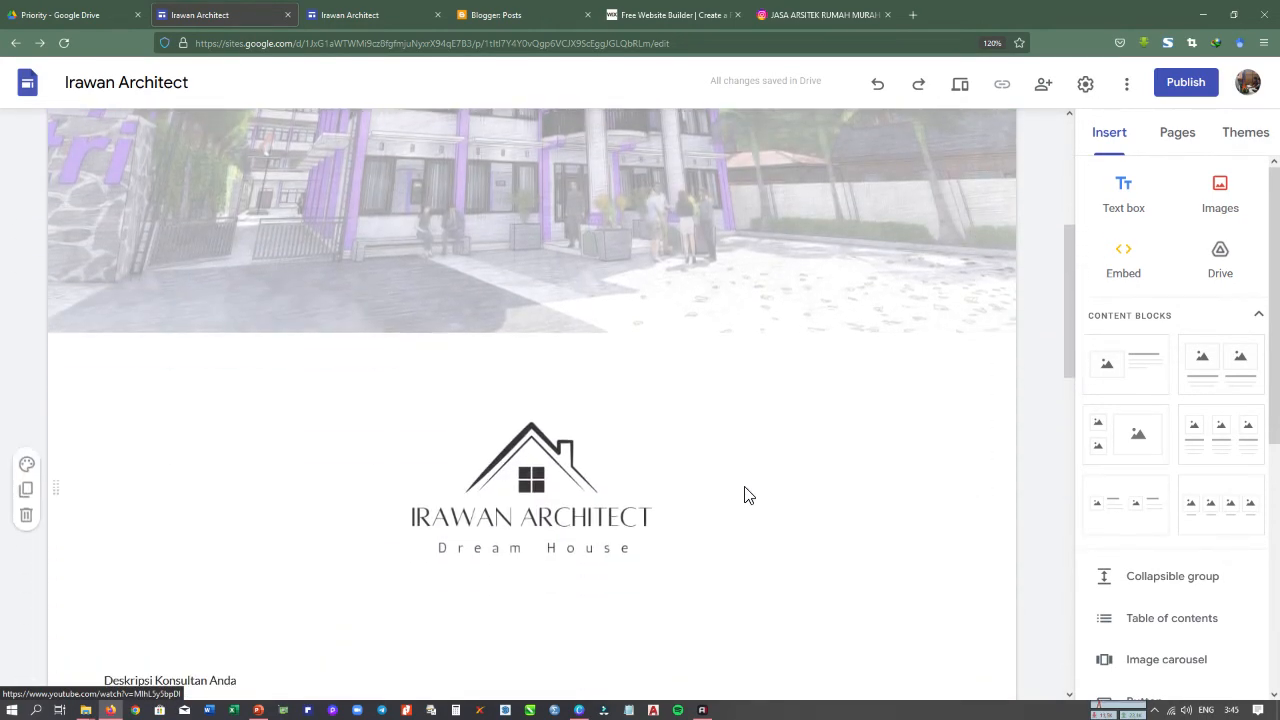
{"action": "left_click", "coordinate": [1185, 84]}
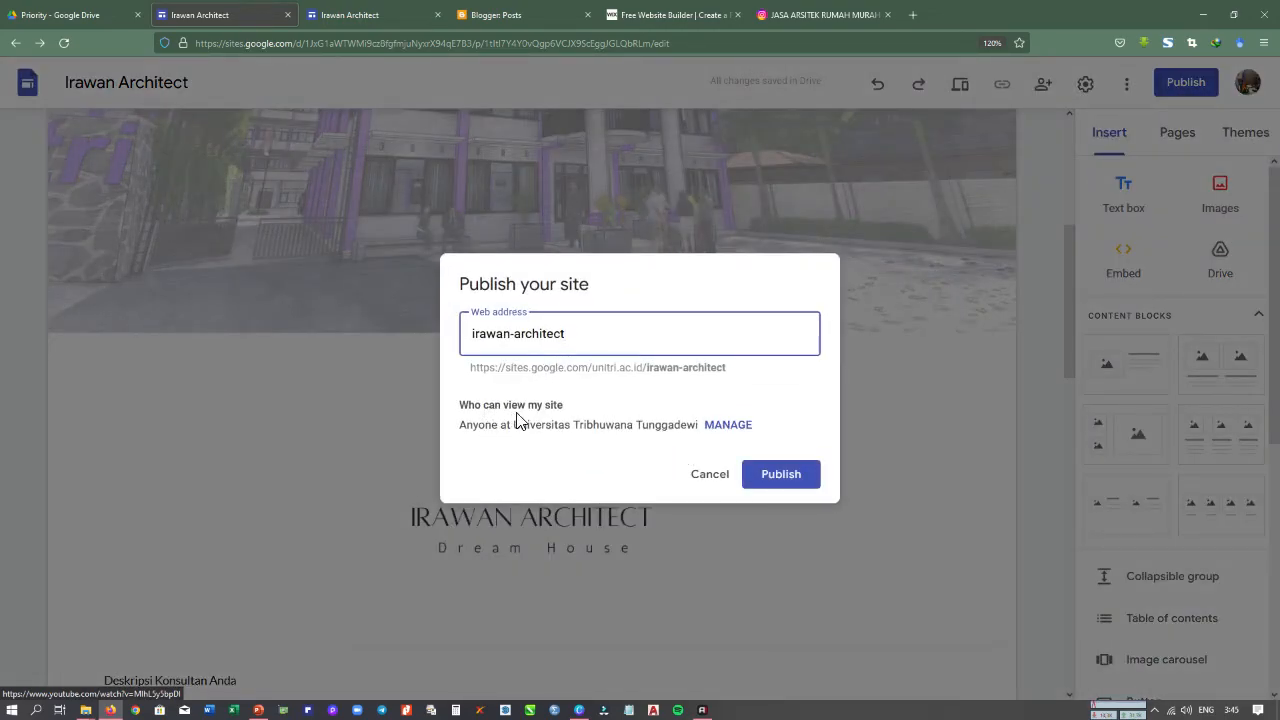
{"action": "left_click", "coordinate": [730, 426]}
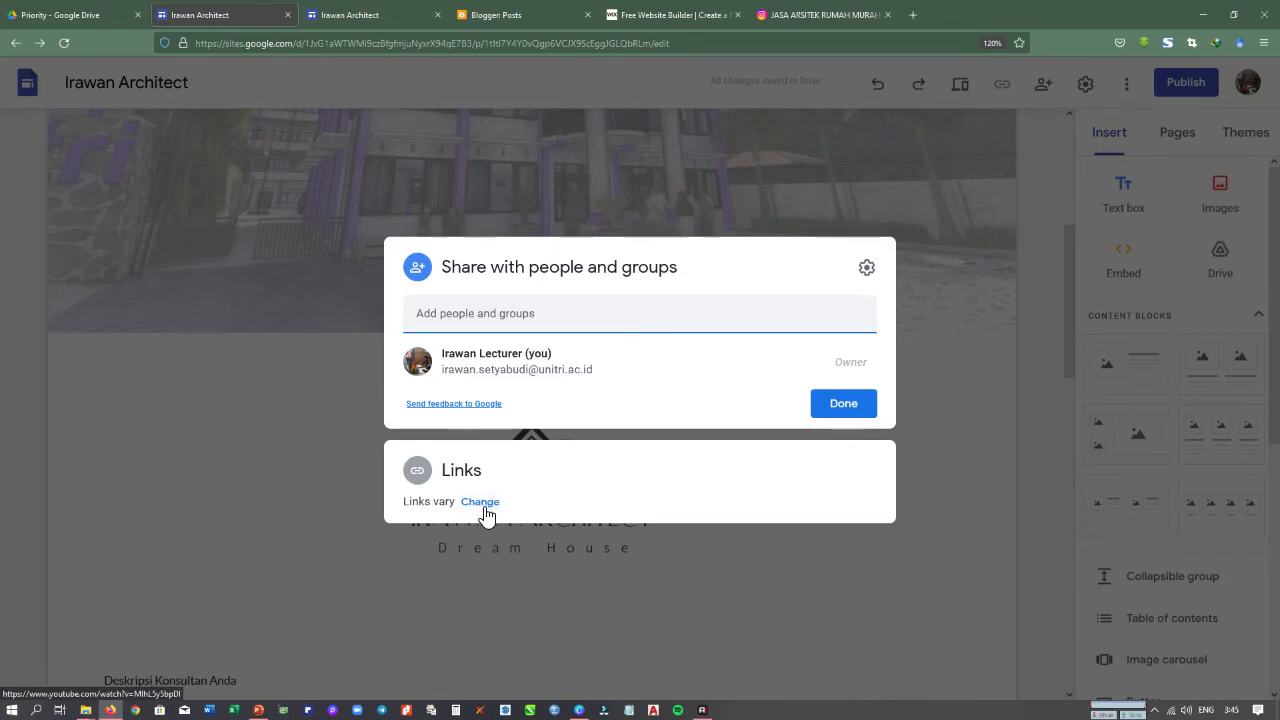
{"action": "left_click", "coordinate": [482, 504]}
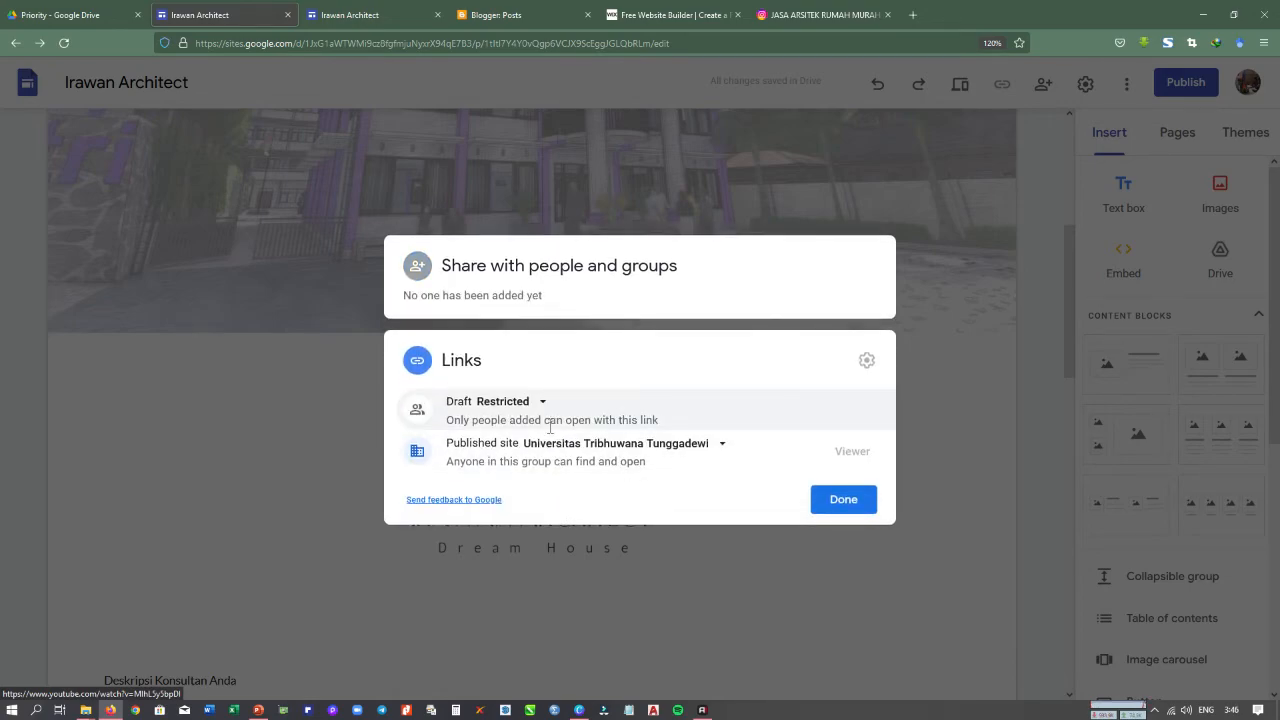
{"action": "left_click", "coordinate": [712, 447]}
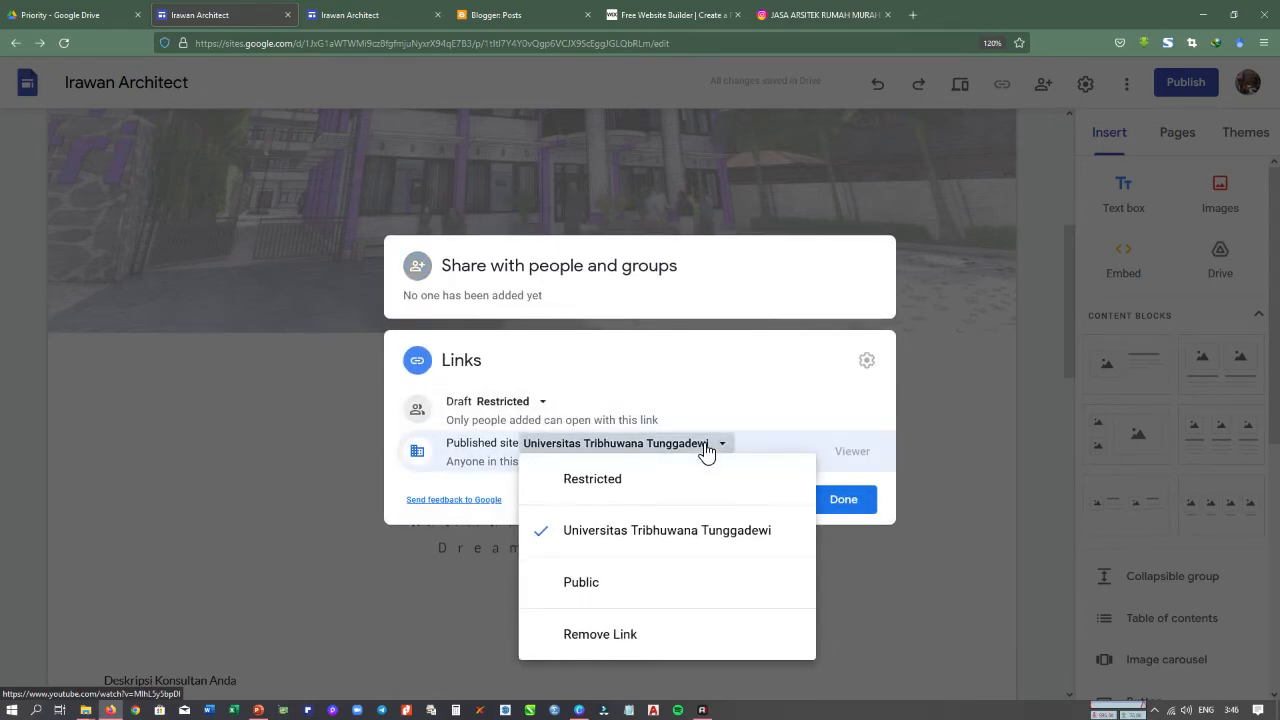
{"action": "left_click", "coordinate": [643, 593]}
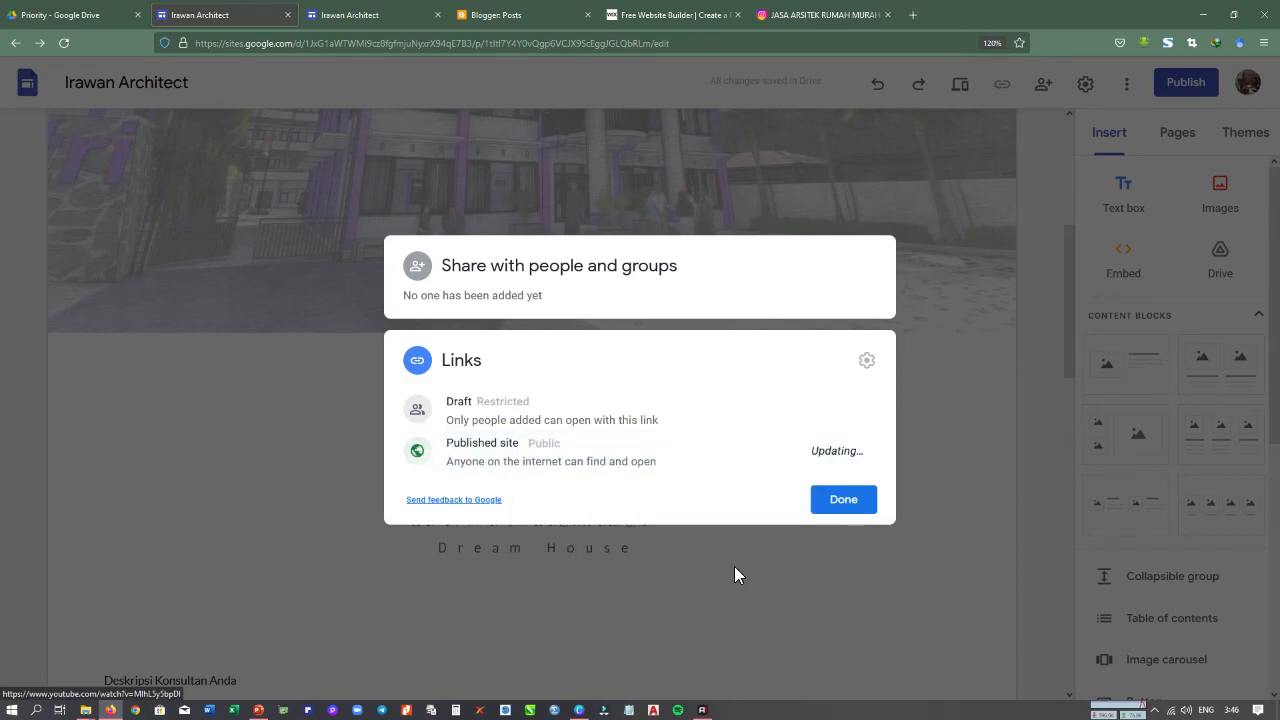
{"action": "left_click", "coordinate": [846, 506]}
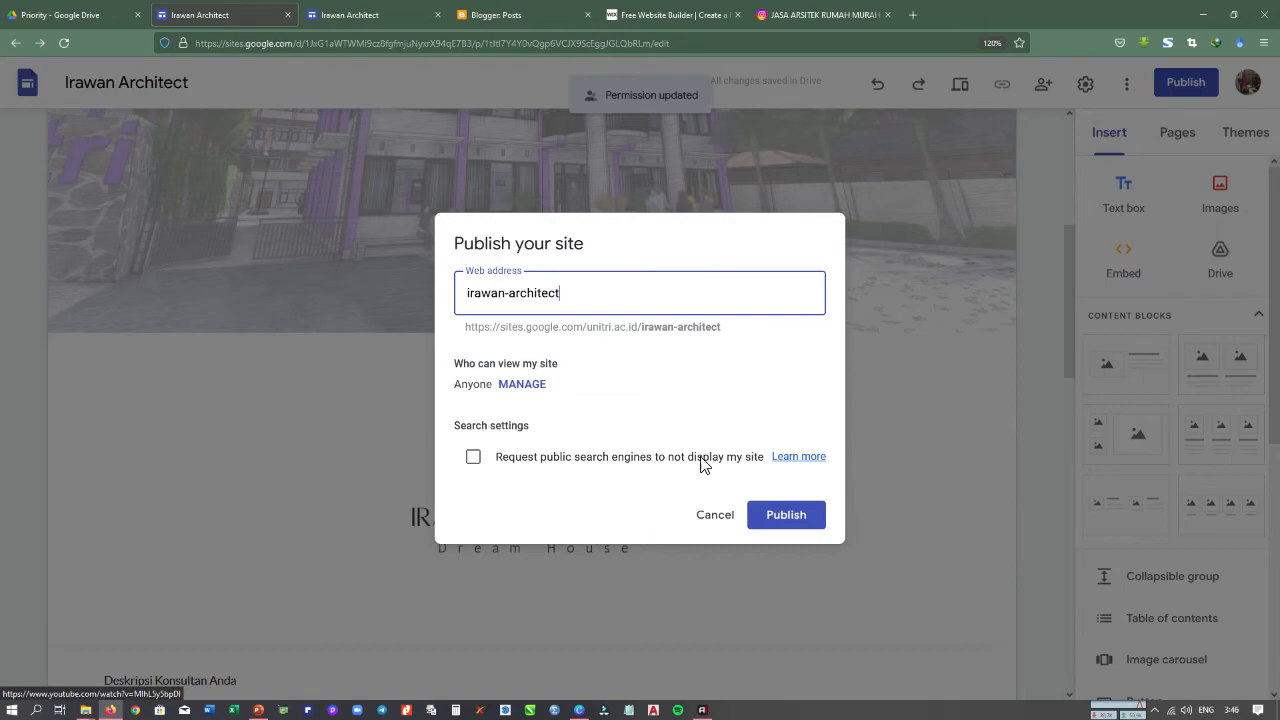
{"action": "left_click", "coordinate": [786, 515]}
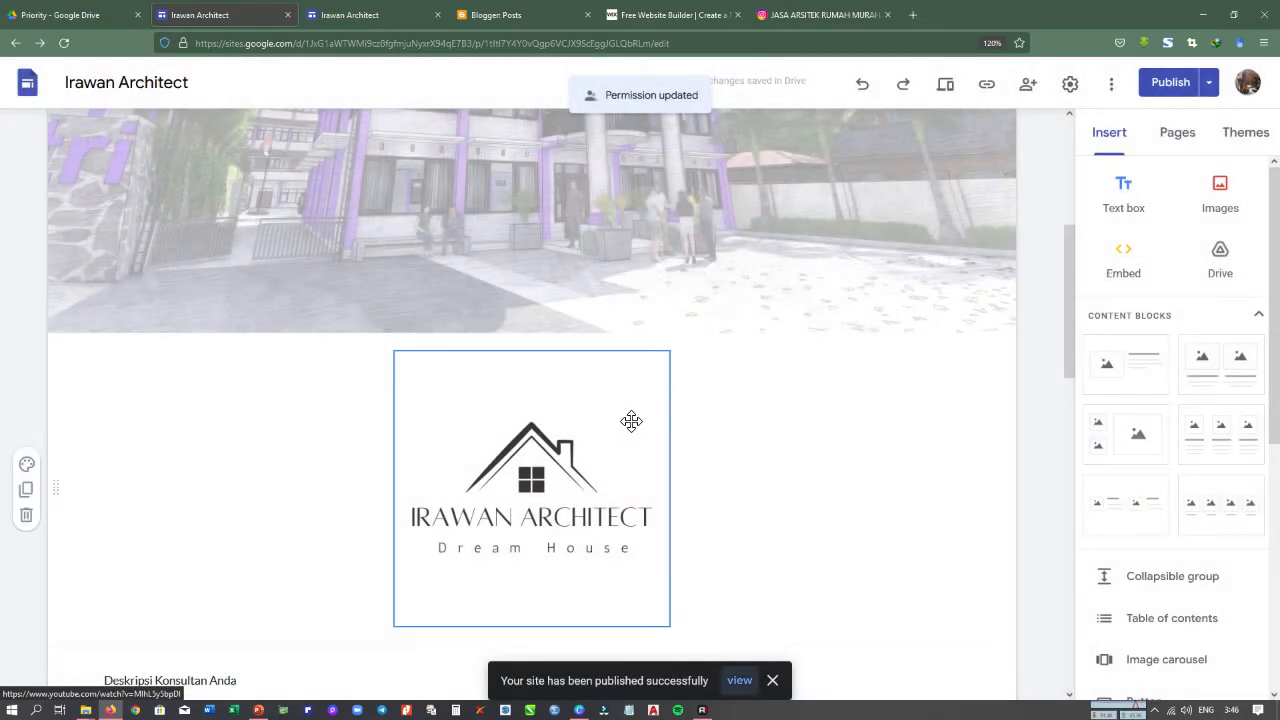
- Copy the link of the published site
{"action": "left_click", "coordinate": [1071, 85]}
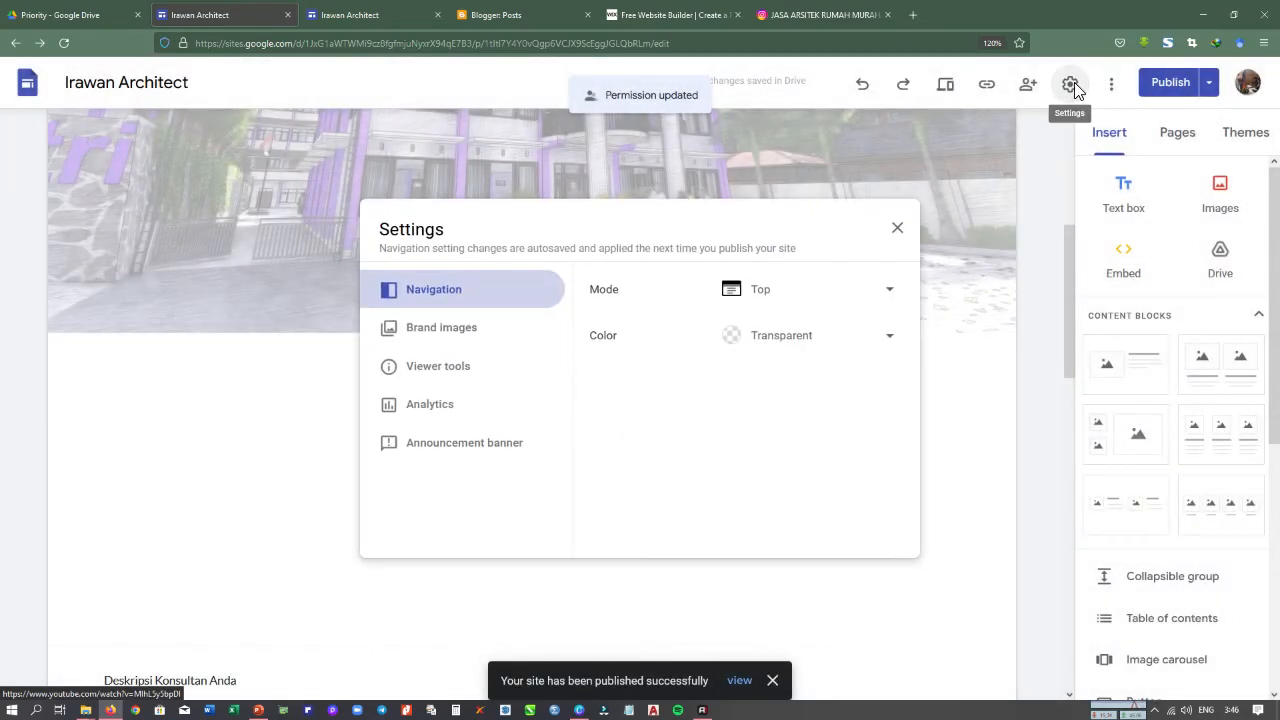
{"action": "left_click", "coordinate": [889, 238]}
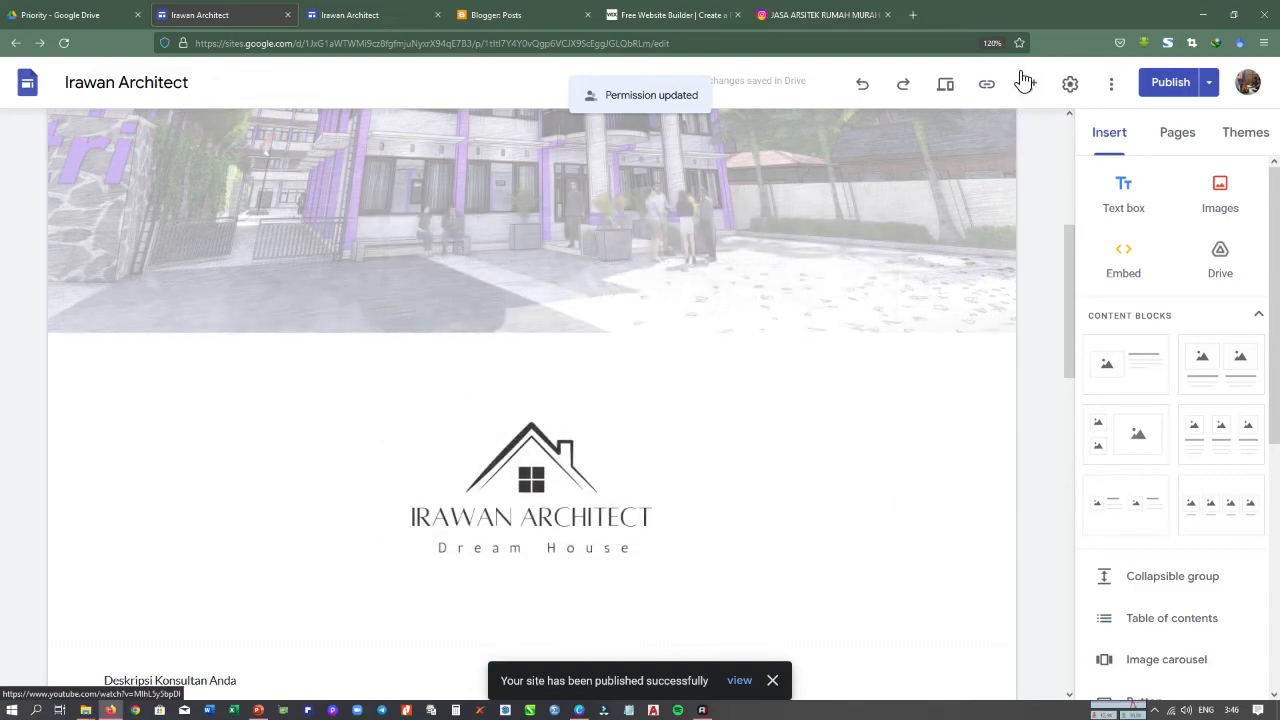
{"action": "left_click", "coordinate": [986, 84]}
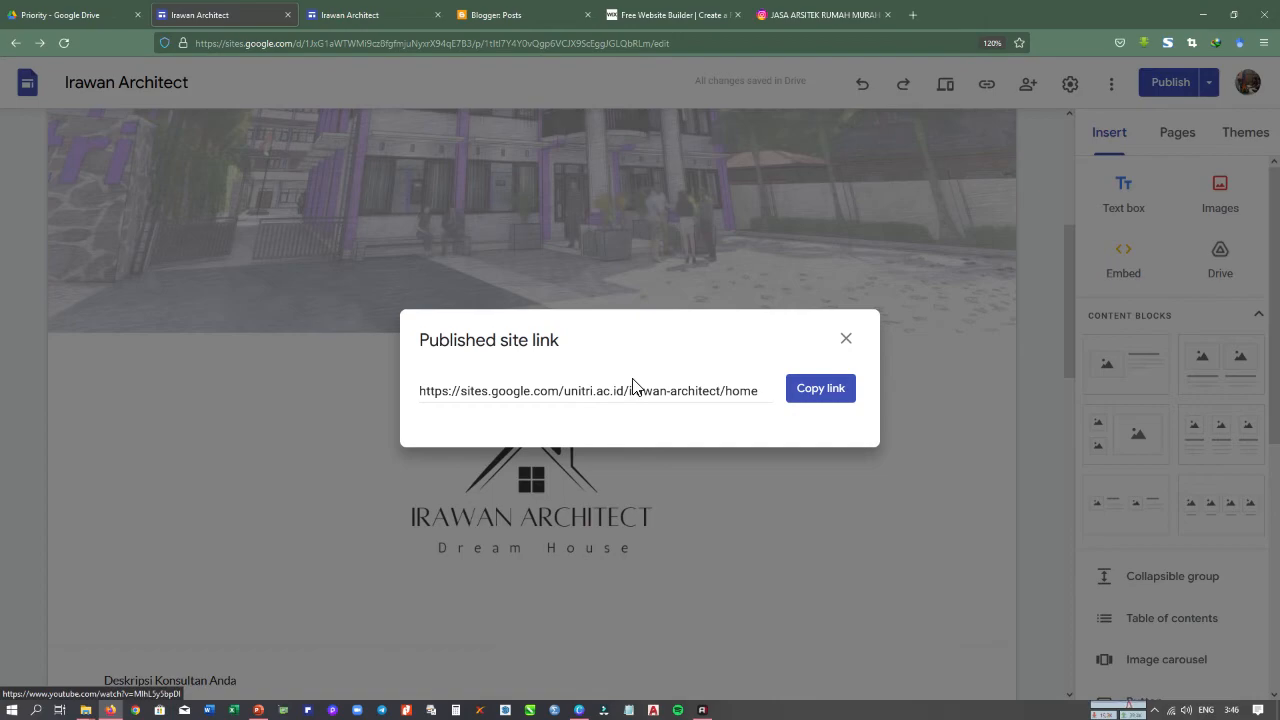
{"action": "left_click", "coordinate": [831, 391]}
{"action": "left_click", "coordinate": [992, 330]}
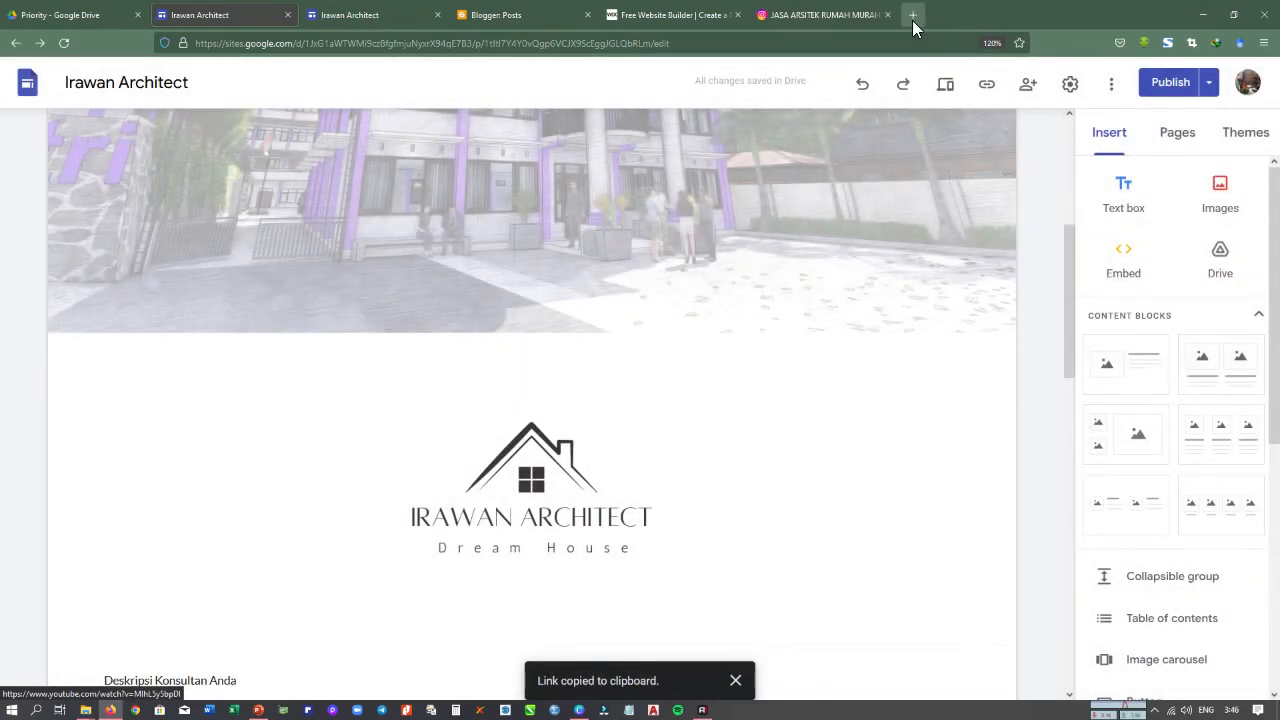
- Open the published site in a new browser tab and examine its home page from the header to the social media embeds
{"action": "left_click", "coordinate": [912, 15]}
{"action": "key", "text": "ctrl+v"}
{"action": "key", "text": "Return"}
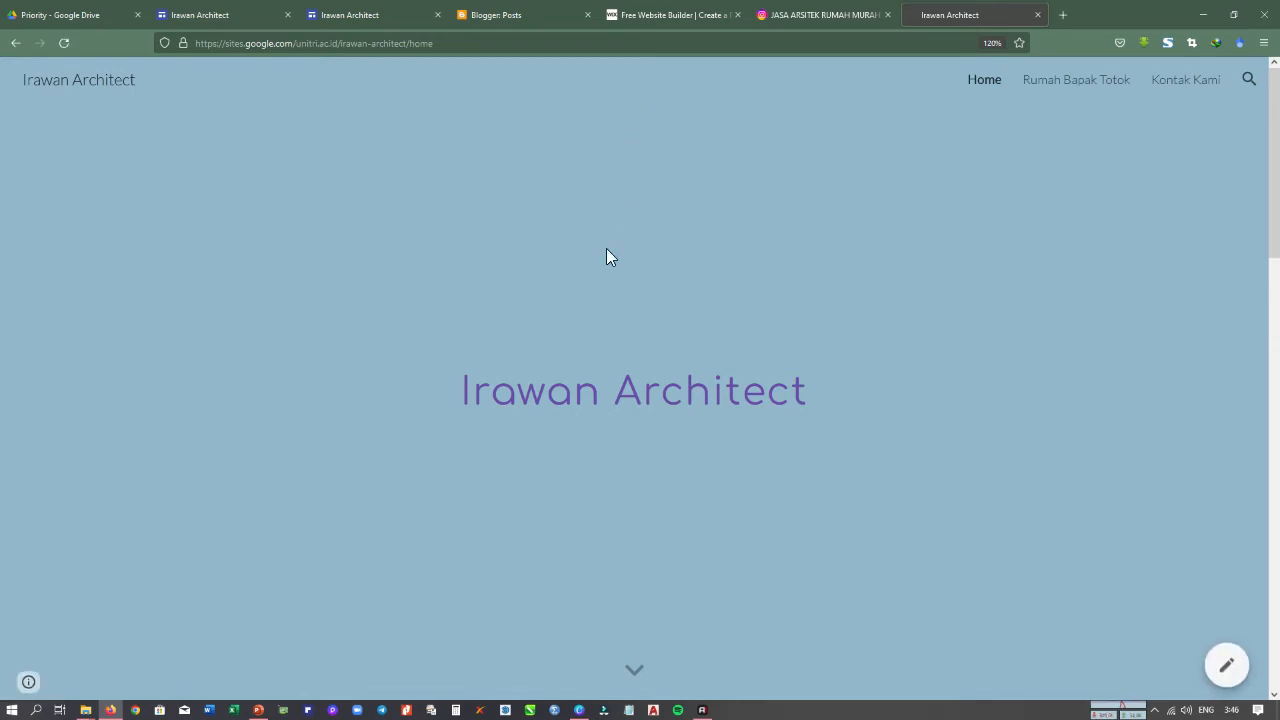
{"action": "scroll", "coordinate": [614, 270], "scroll_direction": "down", "scroll_amount": 10}
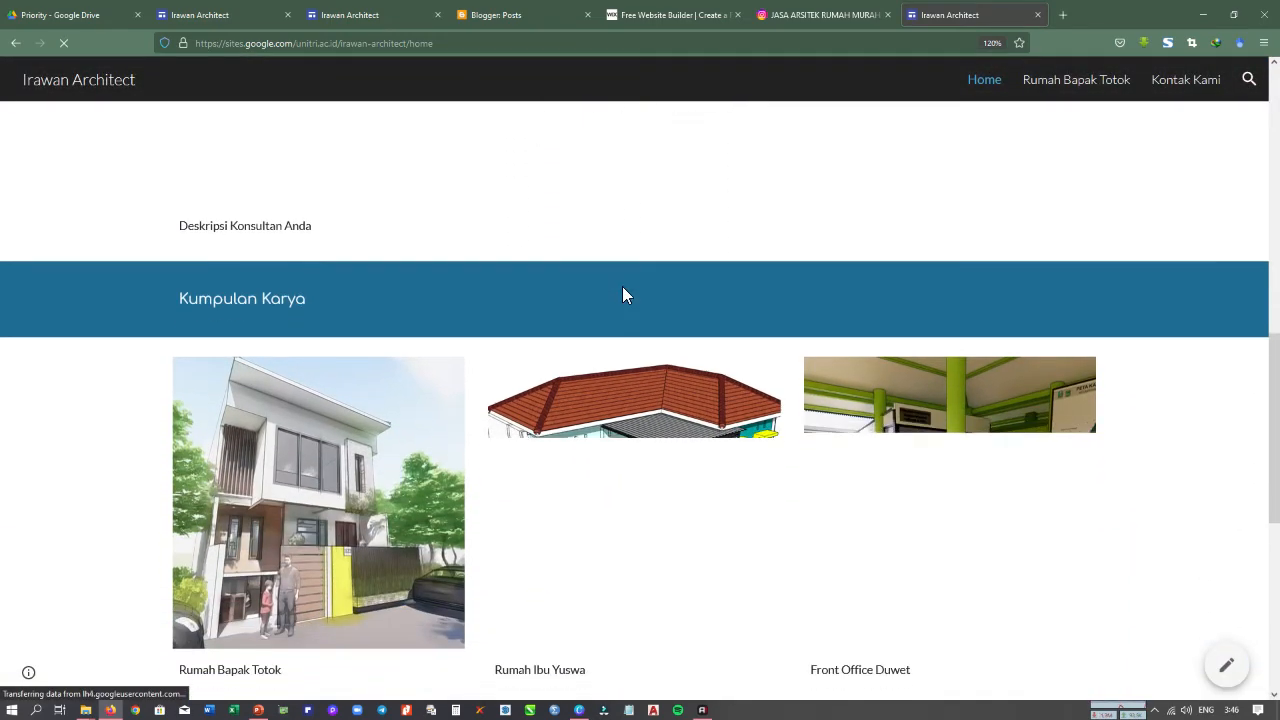
{"action": "scroll", "coordinate": [622, 286], "scroll_direction": "down", "scroll_amount": 5}
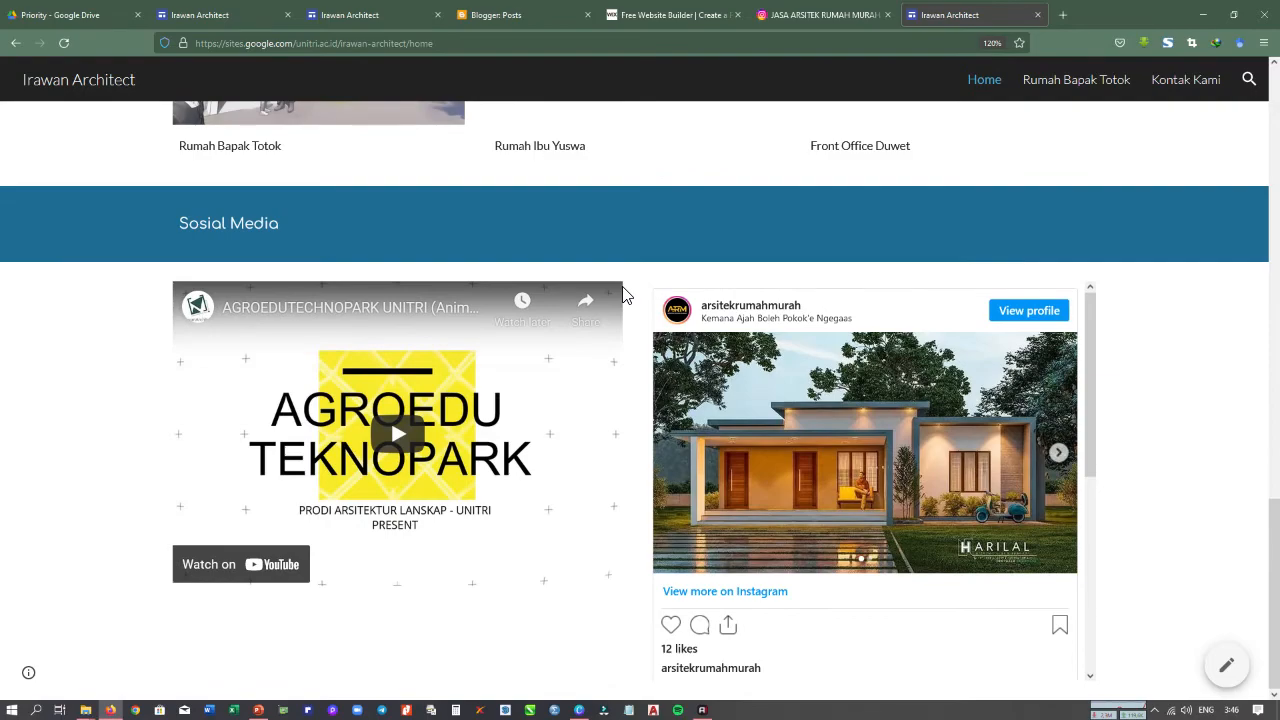
{"action": "scroll", "coordinate": [1160, 420], "scroll_direction": "up", "scroll_amount": 6}
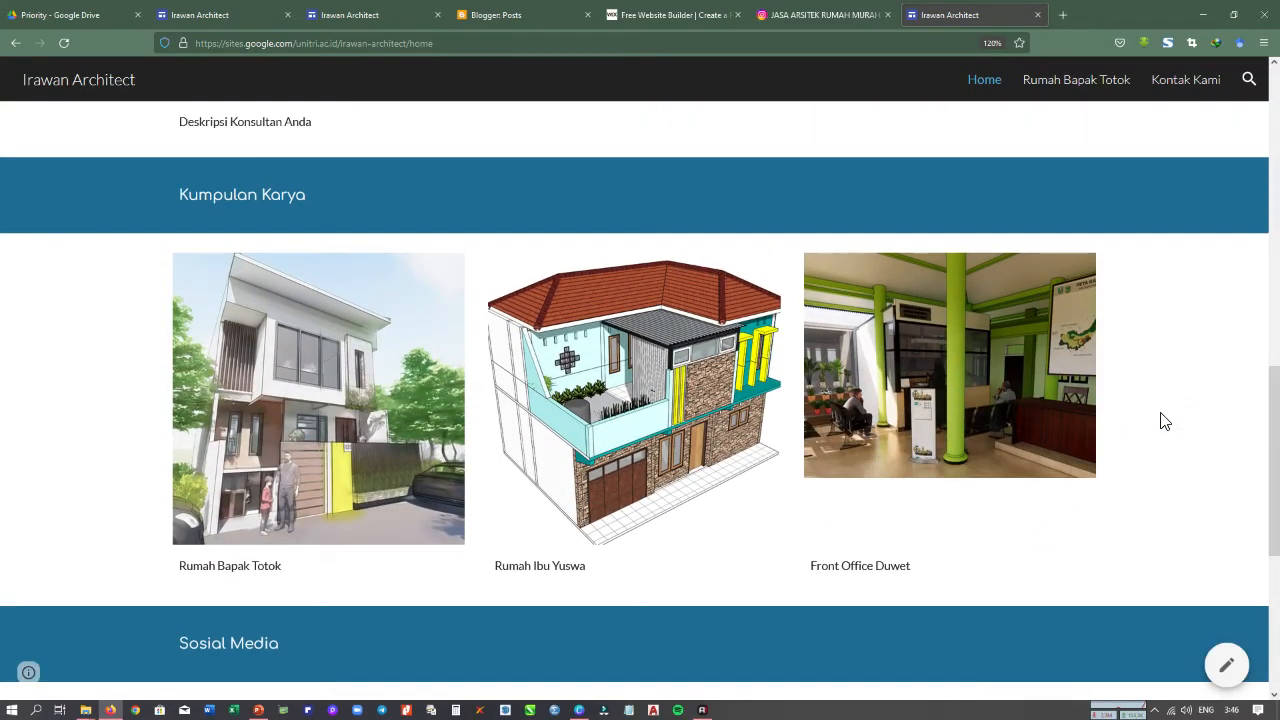
{"action": "scroll", "coordinate": [1160, 420], "scroll_direction": "up", "scroll_amount": 5}
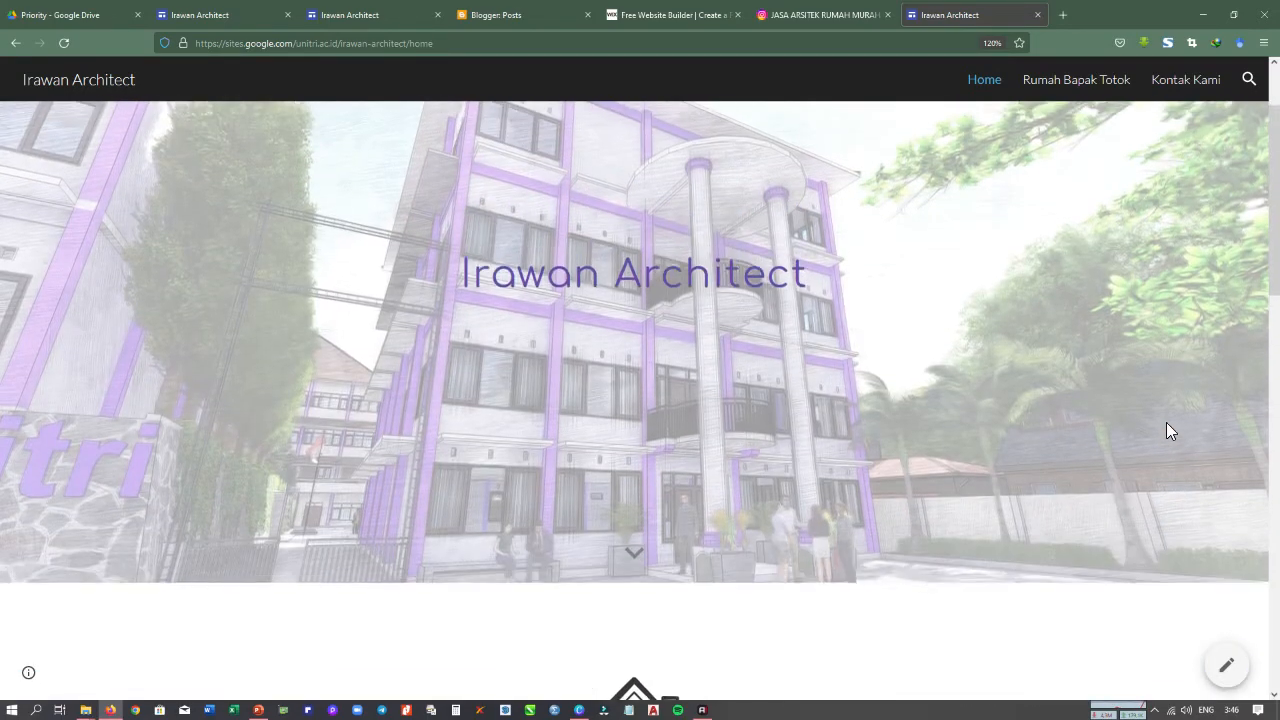
{"action": "scroll", "coordinate": [1166, 422], "scroll_direction": "down", "scroll_amount": 5}
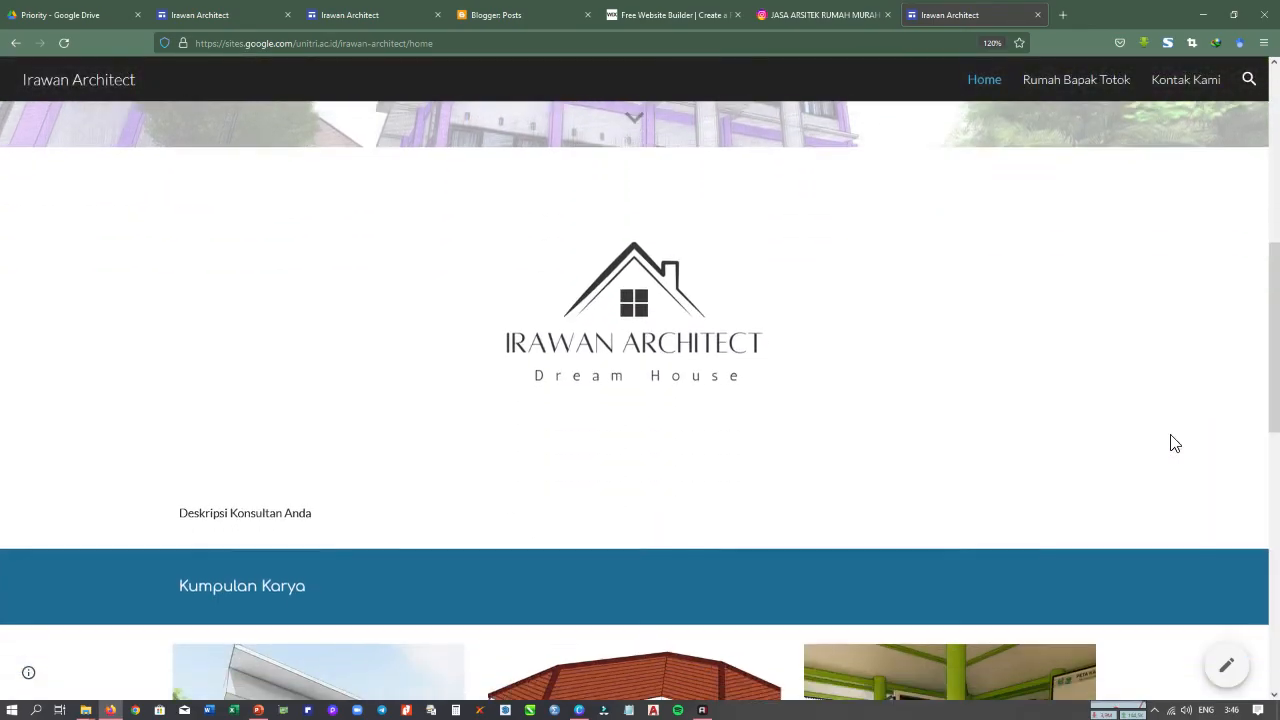
{"action": "scroll", "coordinate": [1172, 443], "scroll_direction": "down", "scroll_amount": 4}
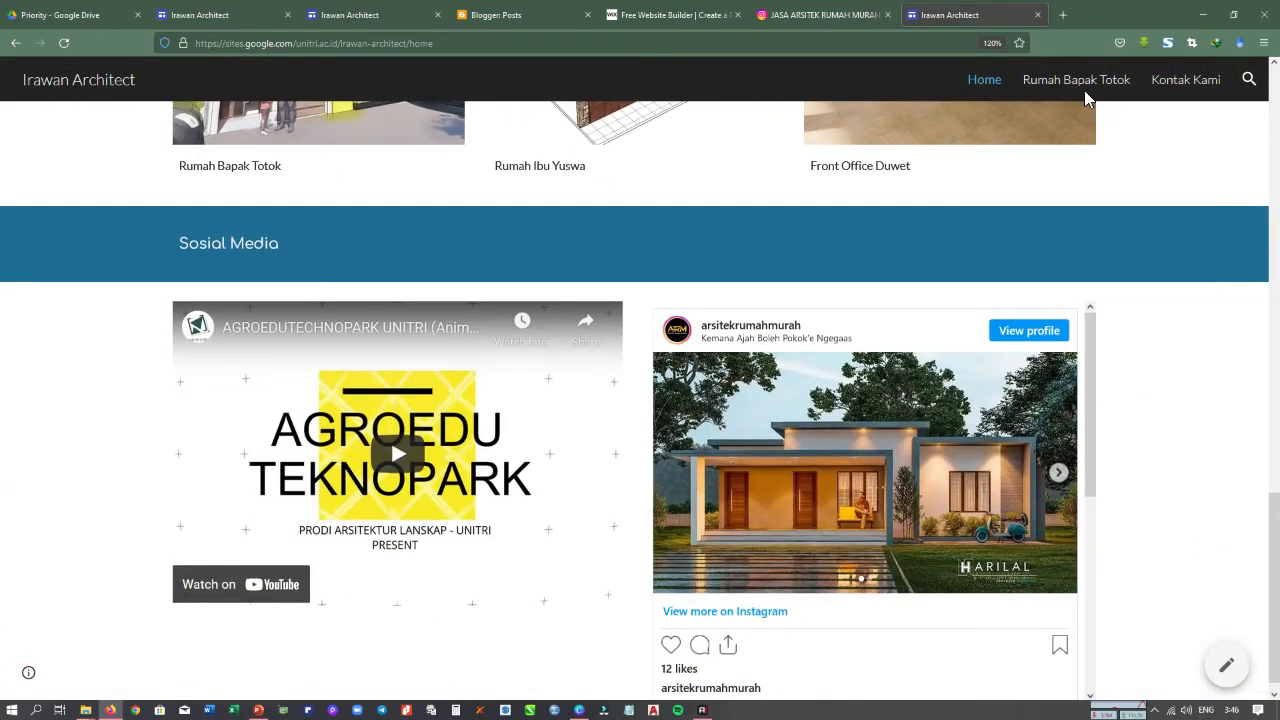
{"action": "scroll", "coordinate": [1100, 350], "scroll_direction": "up", "scroll_amount": 5}
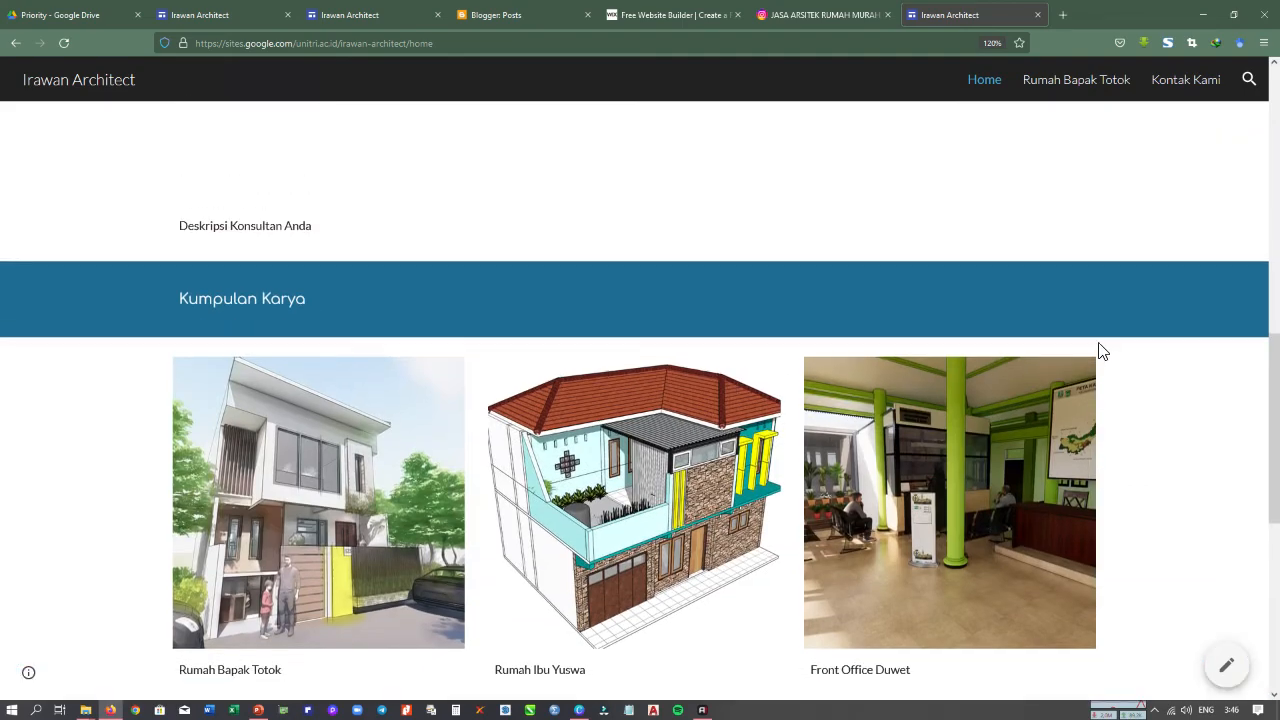
{"action": "scroll", "coordinate": [1100, 350], "scroll_direction": "up", "scroll_amount": 5}
- Copy the published home page's web address and open the s.id link shortener in a new browser tab
{"action": "left_click", "coordinate": [461, 44]}
{"action": "key", "text": "ctrl+c"}
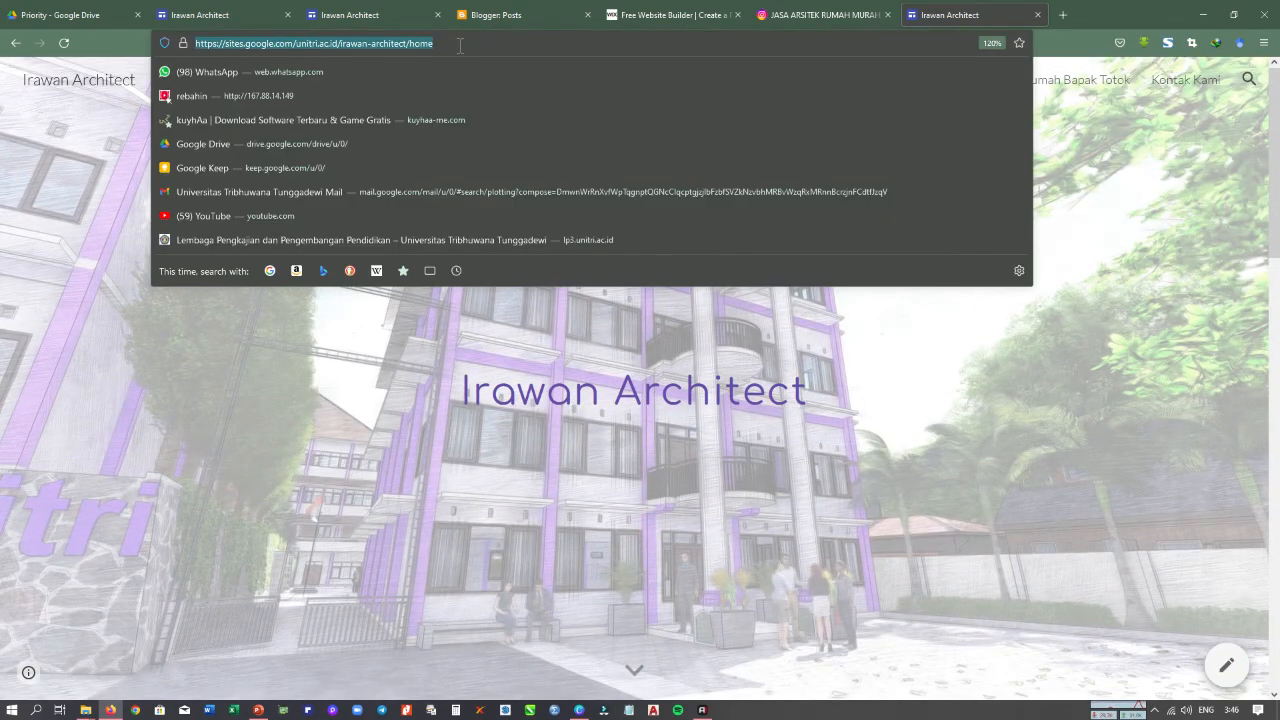
{"action": "left_click", "coordinate": [1064, 15]}
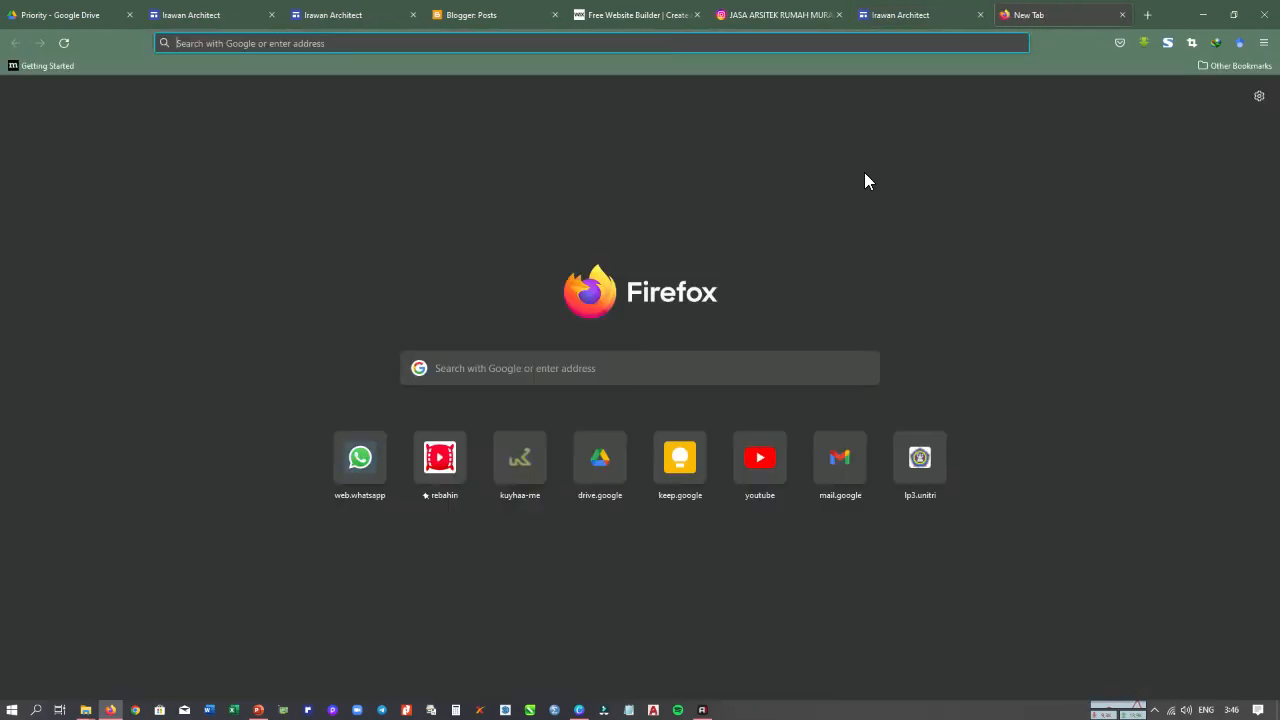
{"action": "type", "text": "s"}
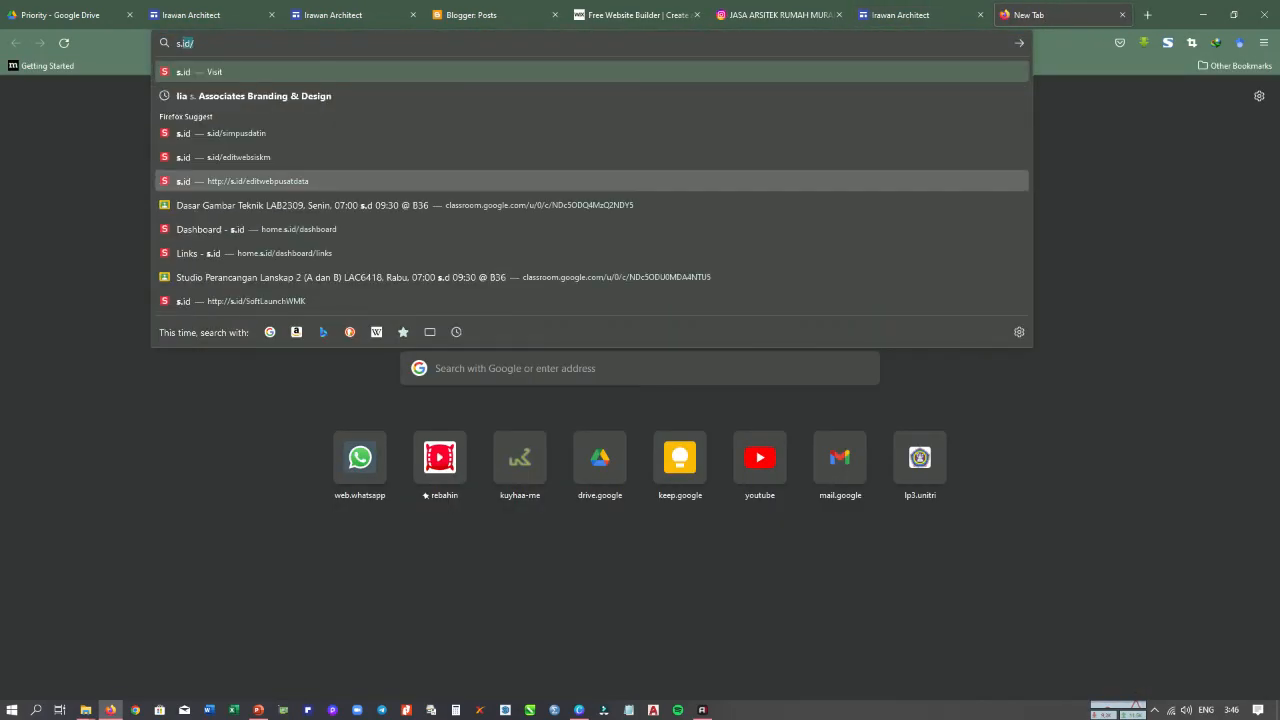
{"action": "type", "text": ".id/"}
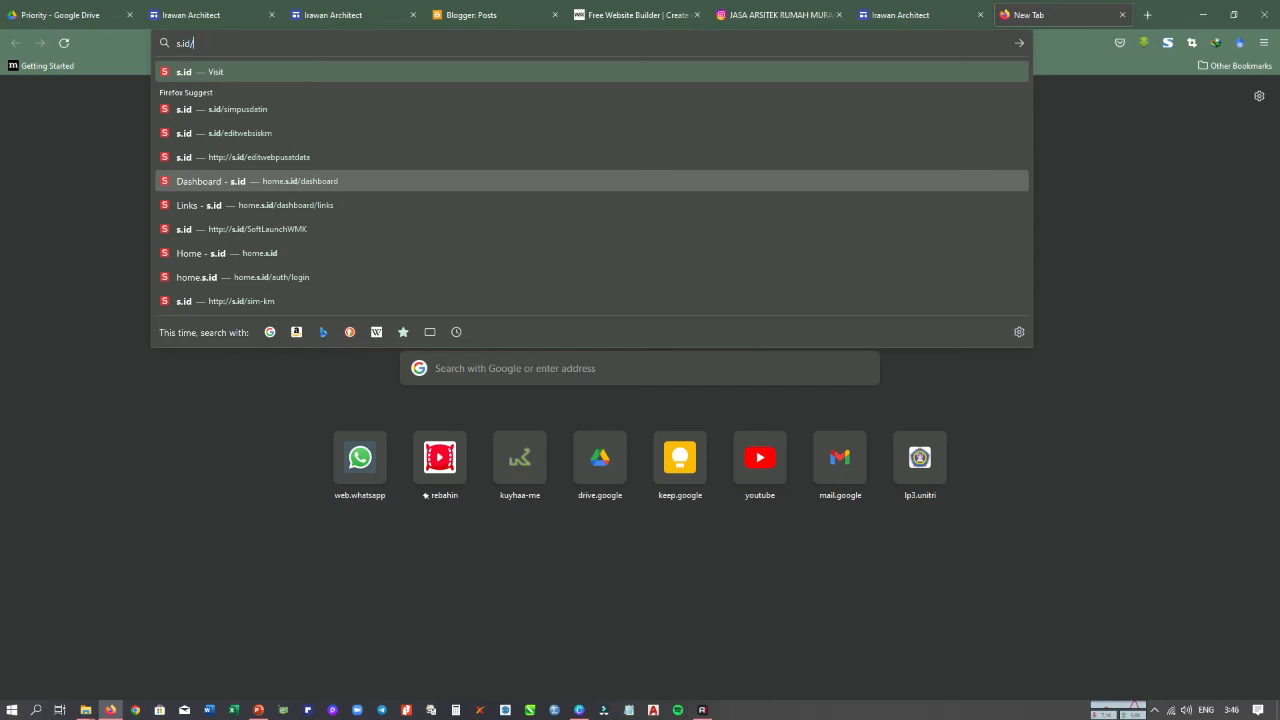
{"action": "left_click", "coordinate": [452, 70]}
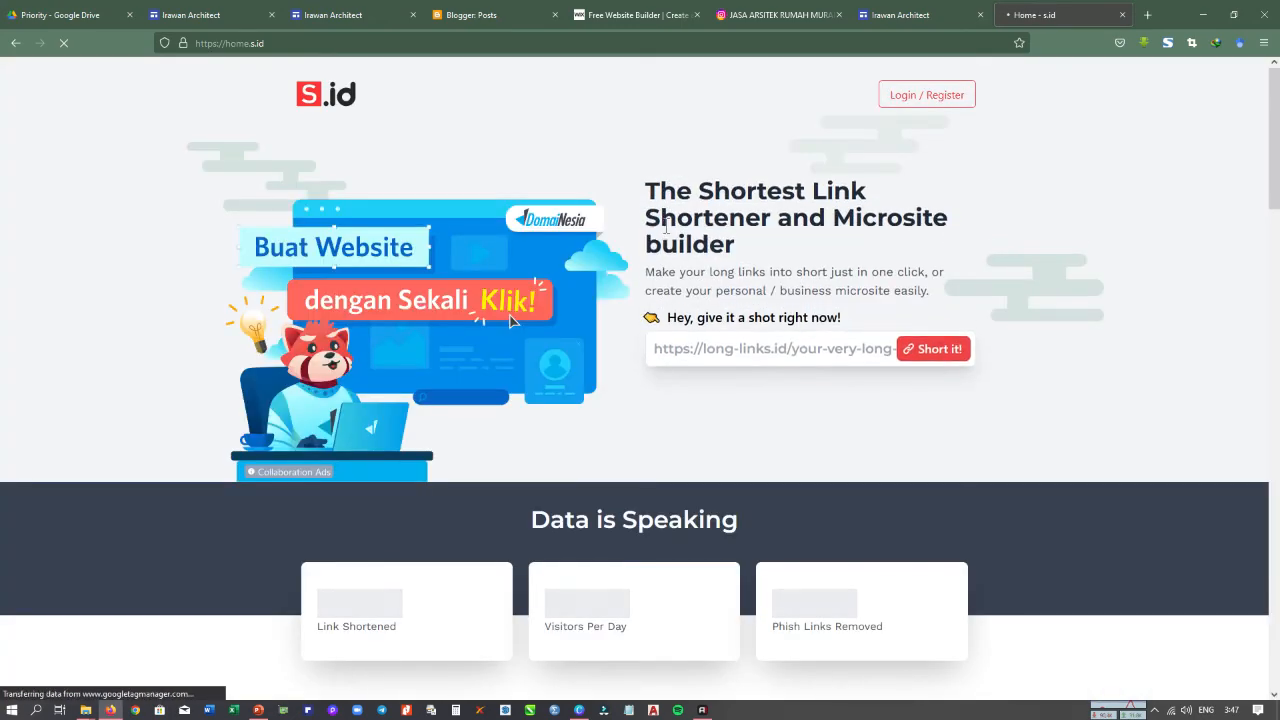
- Log in to s.id with the saved account e-mail and password
{"action": "left_click", "coordinate": [912, 95]}
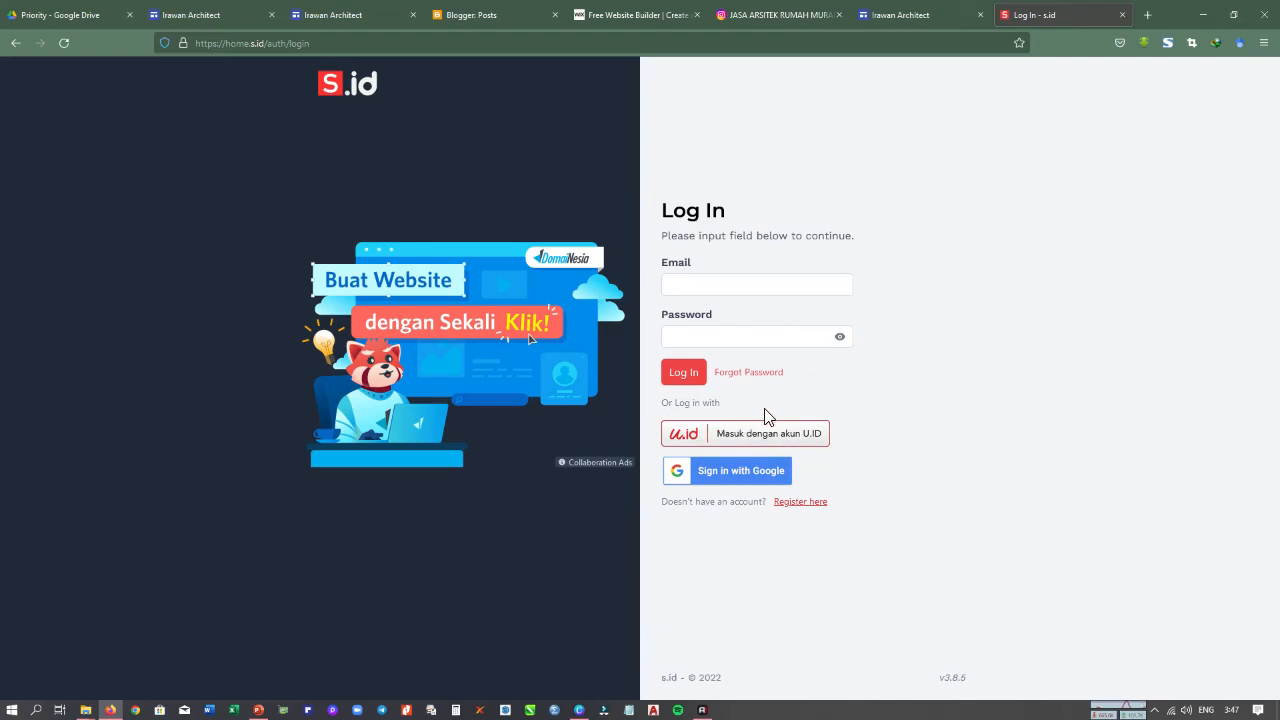
{"action": "left_click", "coordinate": [737, 286]}
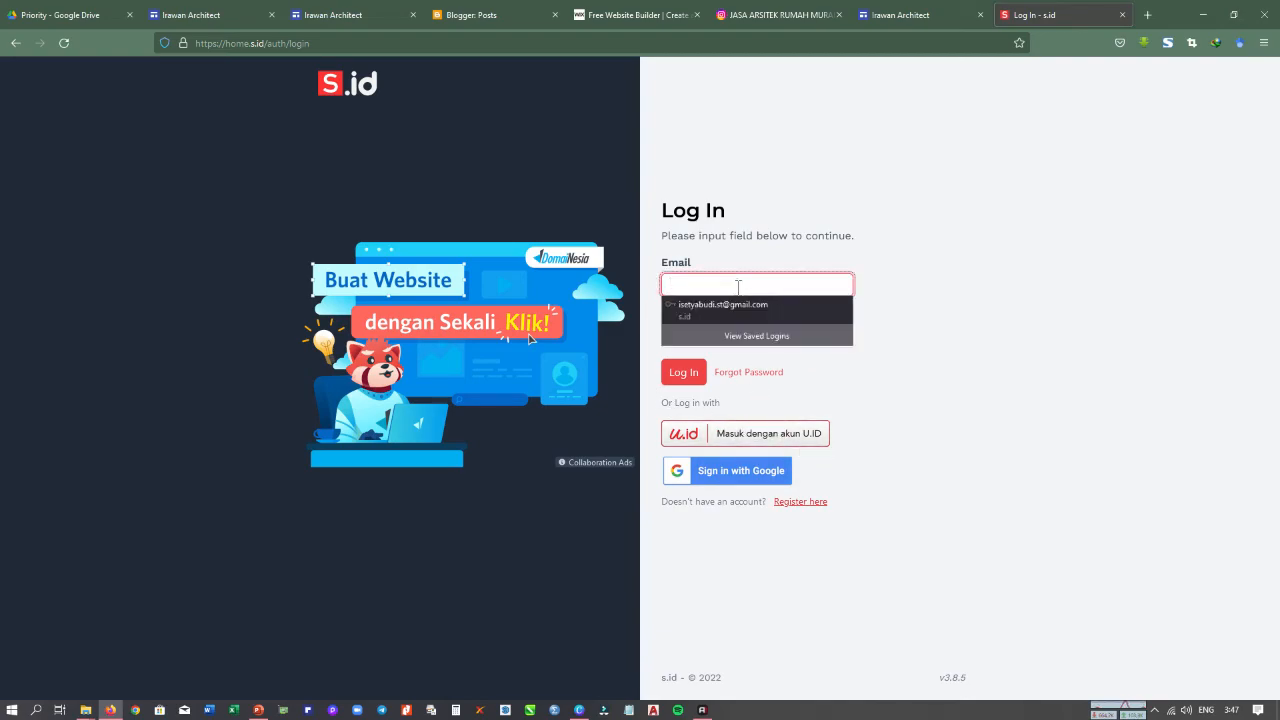
{"action": "left_click", "coordinate": [735, 300]}
{"action": "left_click", "coordinate": [685, 374]}
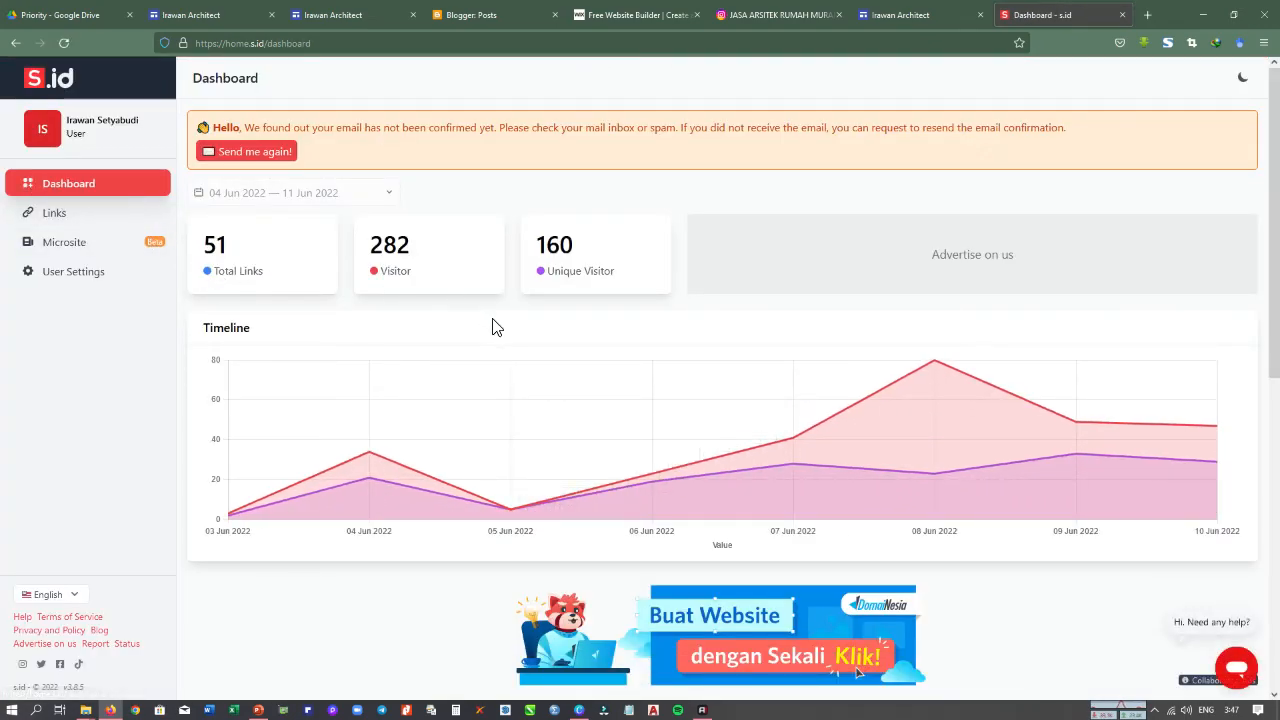
{"action": "left_click", "coordinate": [85, 215]}
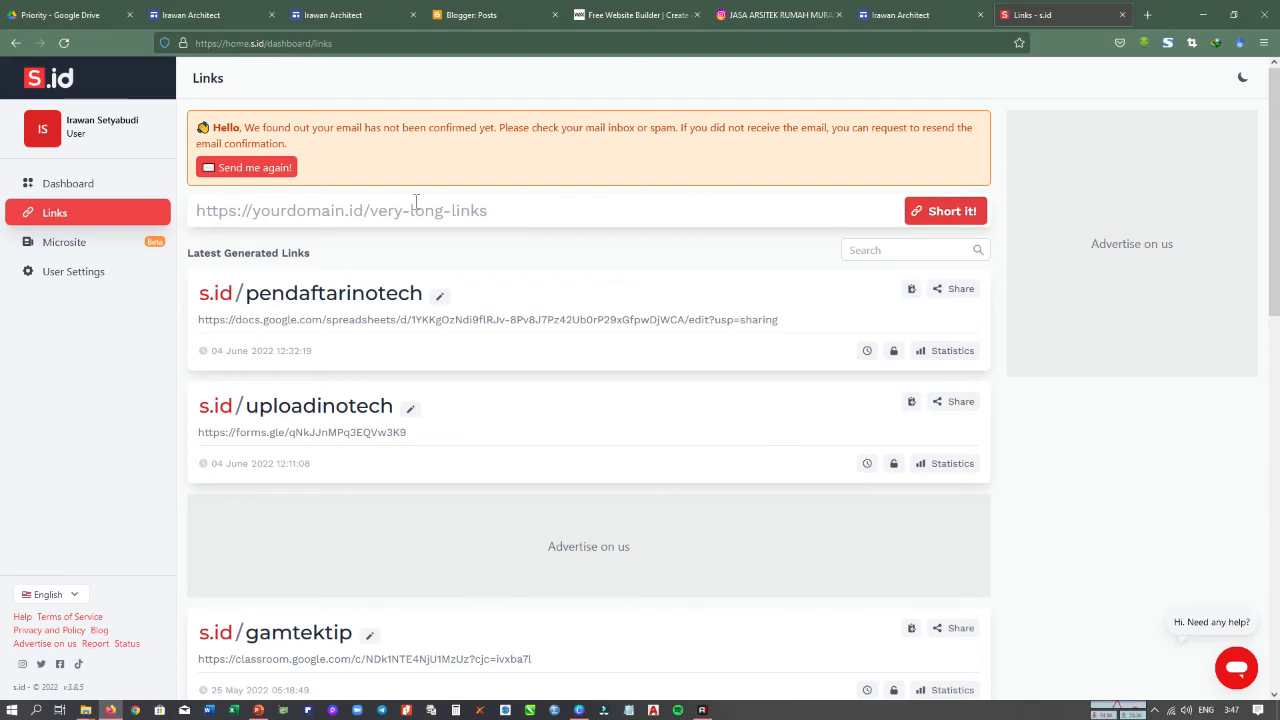
{"action": "left_click", "coordinate": [364, 223]}
{"action": "key", "text": "ctrl+v"}
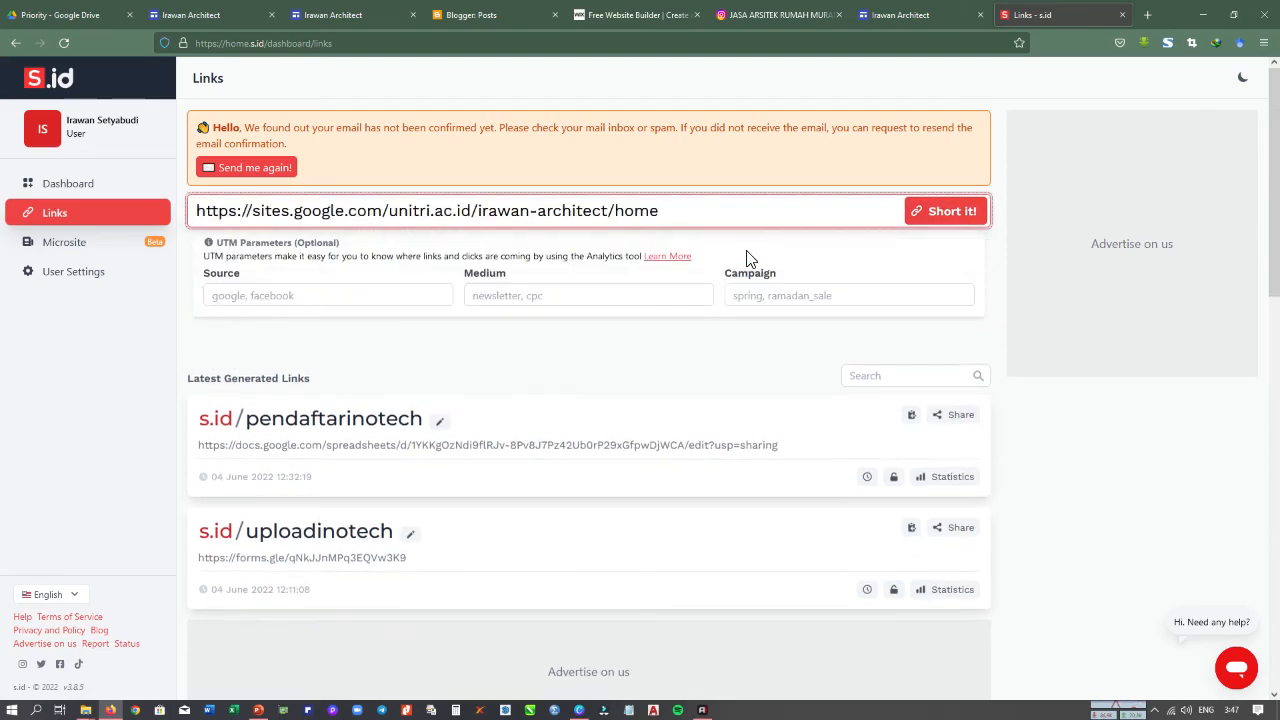
{"action": "left_click", "coordinate": [957, 220]}
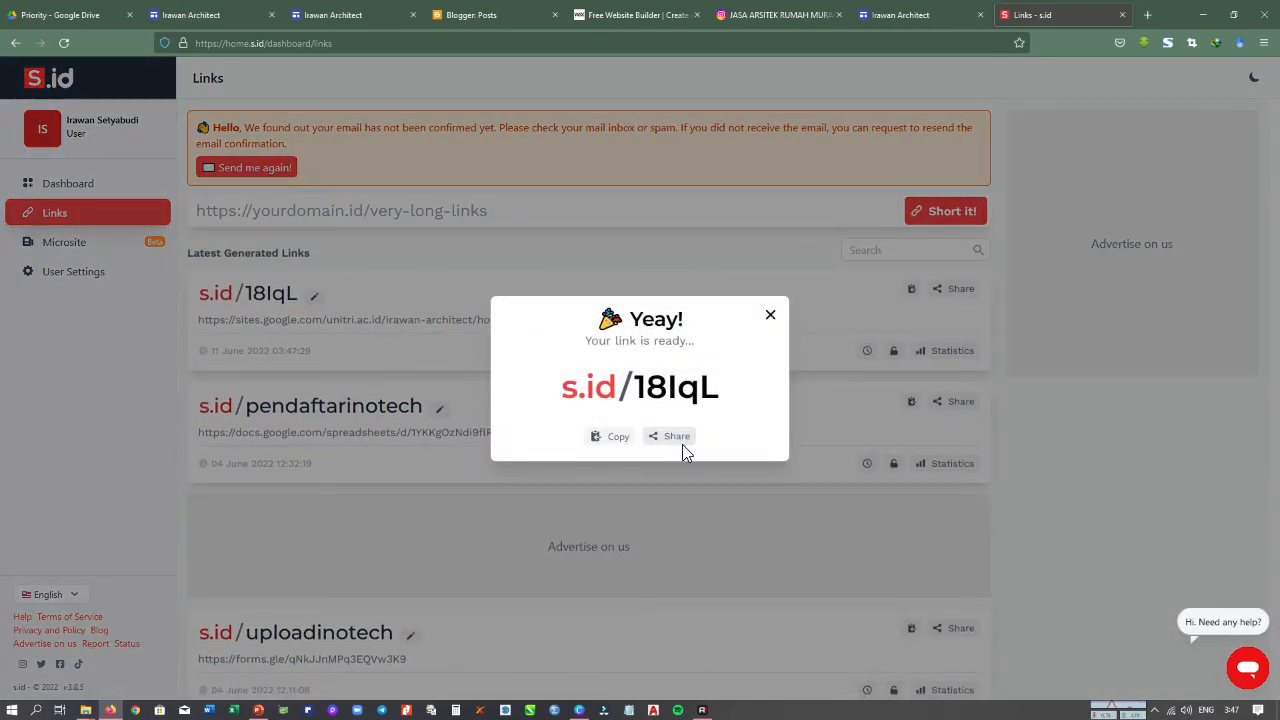
{"action": "left_click", "coordinate": [769, 322]}
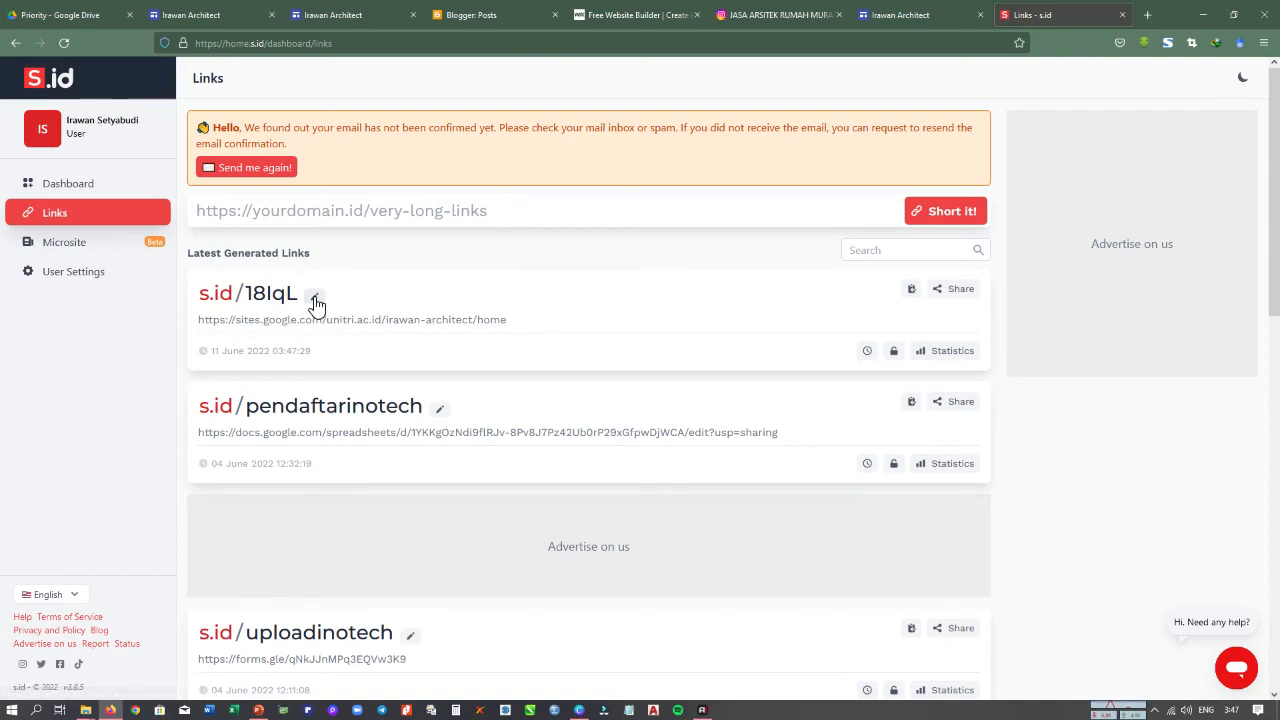
- Change the ending of the new short link to portosaya and save it
{"action": "left_click", "coordinate": [312, 297]}
{"action": "left_click_drag", "start_coordinate": [337, 294], "coordinate": [243, 293]}
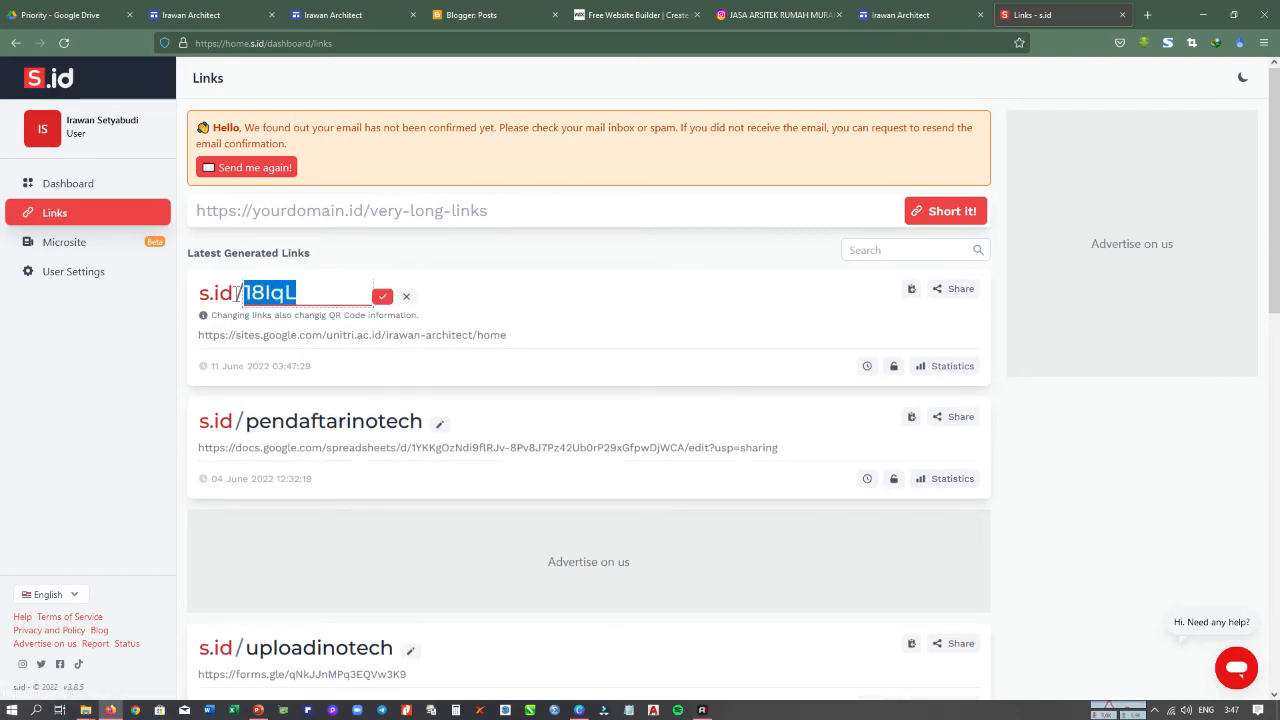
{"action": "type", "text": "orfo"}
{"action": "key", "text": "BackSpace"}
{"action": "key", "text": "BackSpace"}
{"action": "type", "text": "tosaya"}
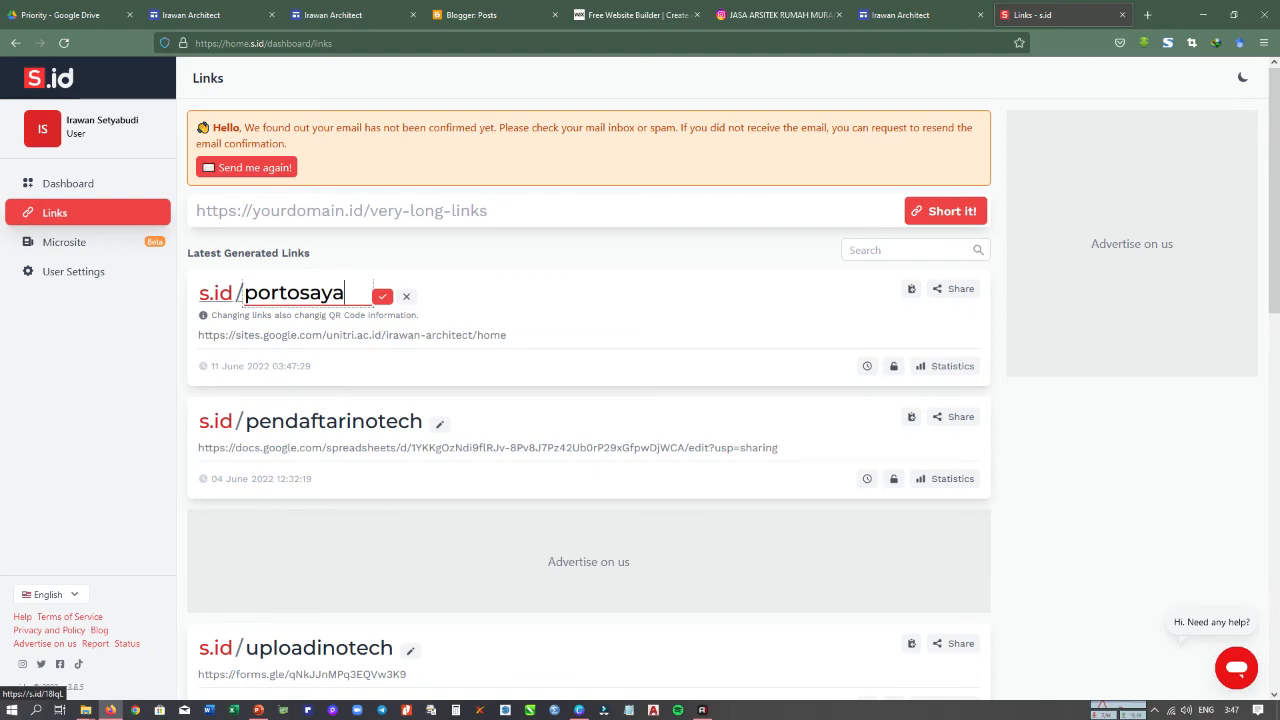
{"action": "left_click", "coordinate": [384, 298]}
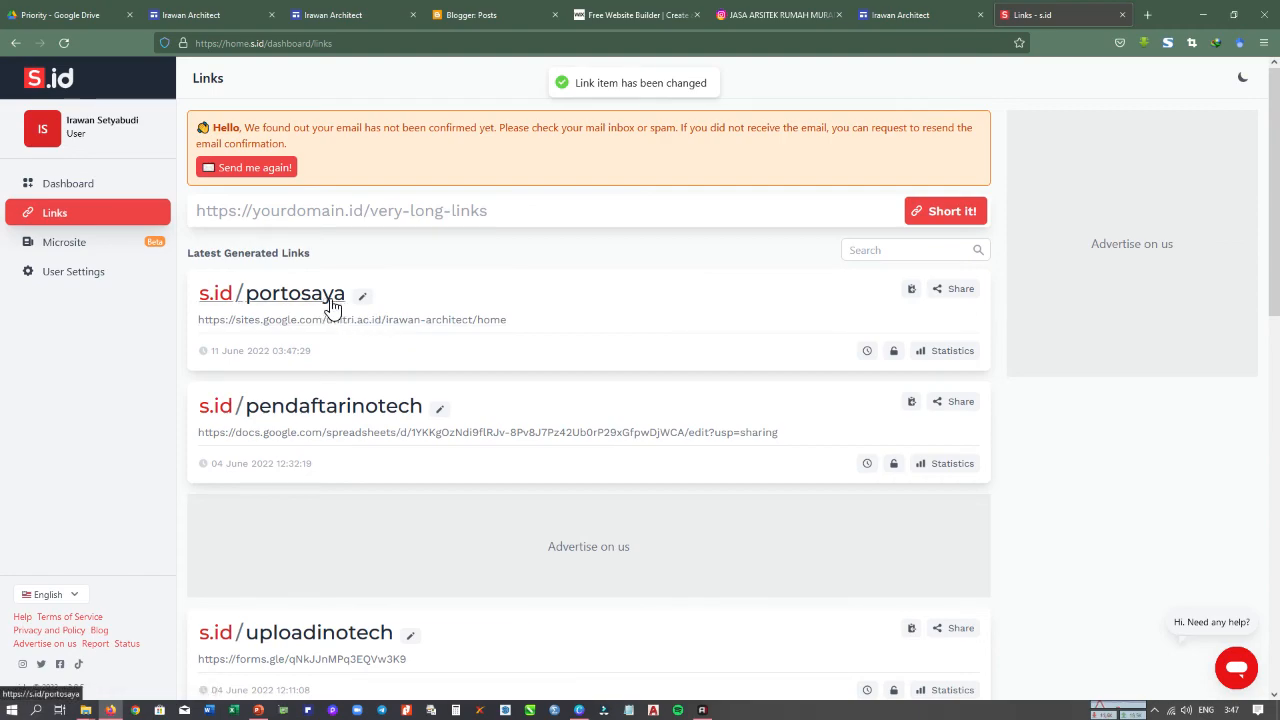
- Copy the s.id/portosaya link and open it in a new browser tab to check which address it leads to
{"action": "left_click", "coordinate": [911, 291]}
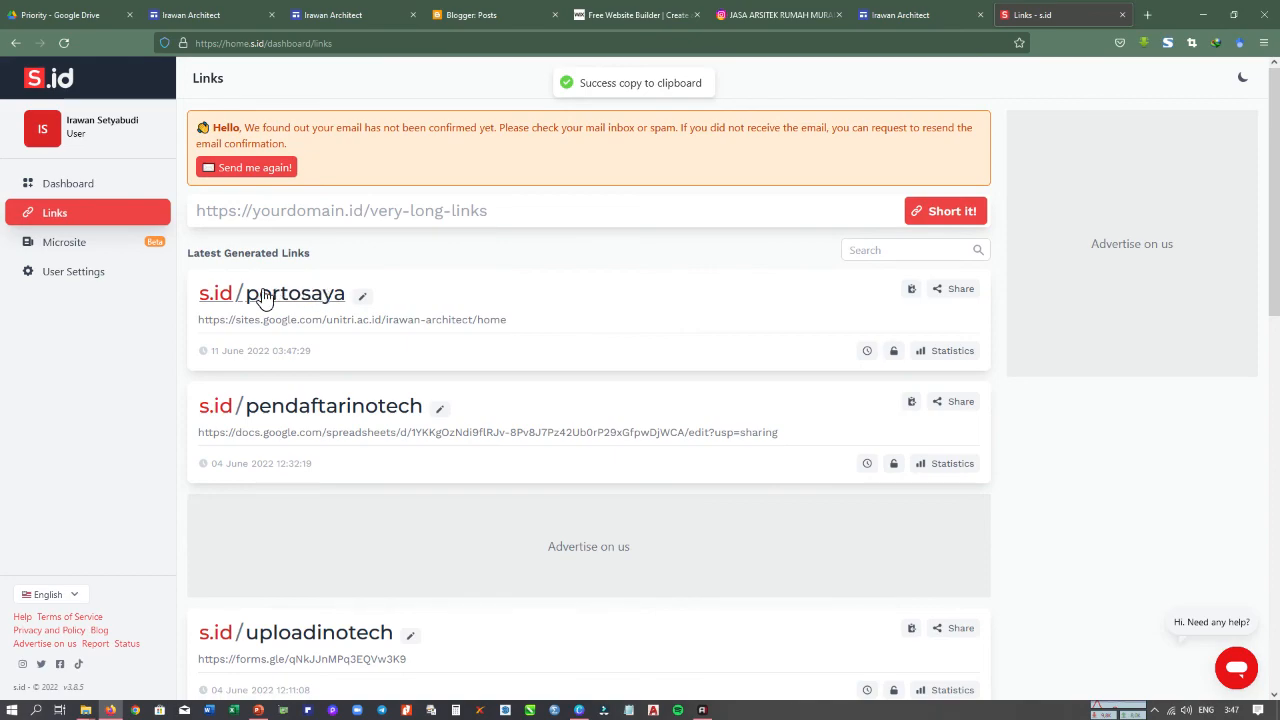
{"action": "left_click", "coordinate": [1147, 17]}
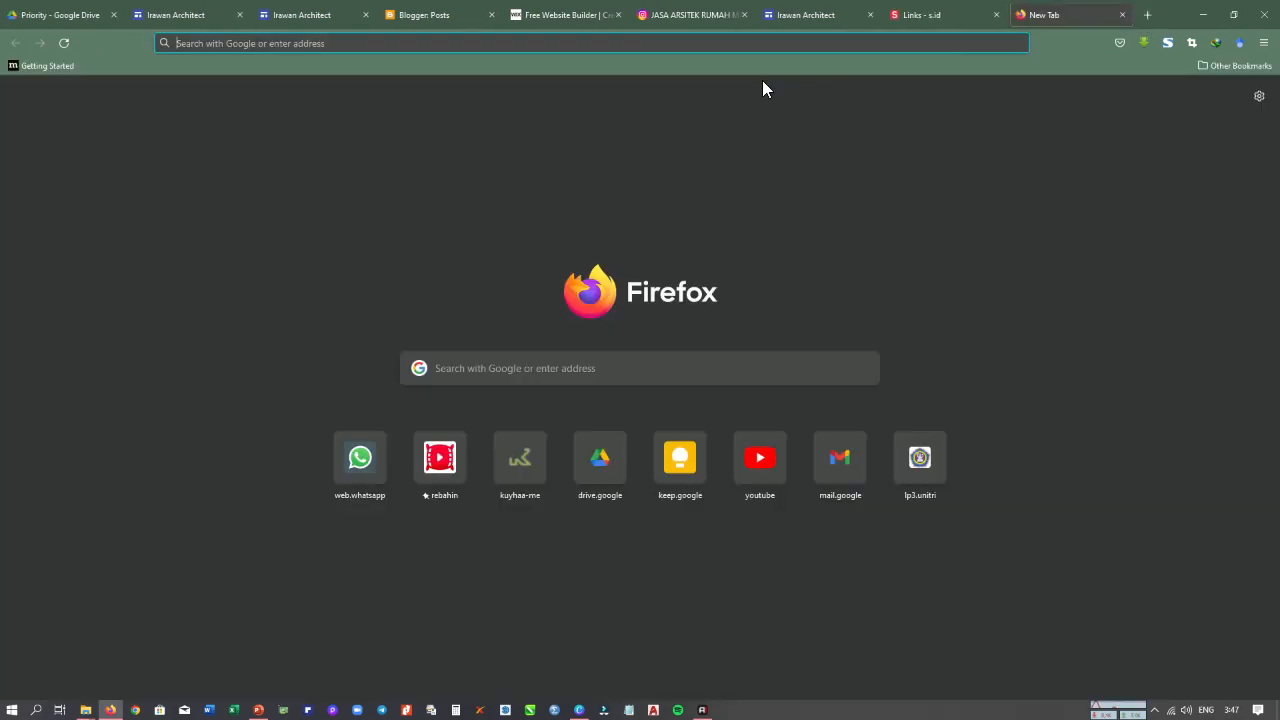
{"action": "key", "text": "ctrl+v"}
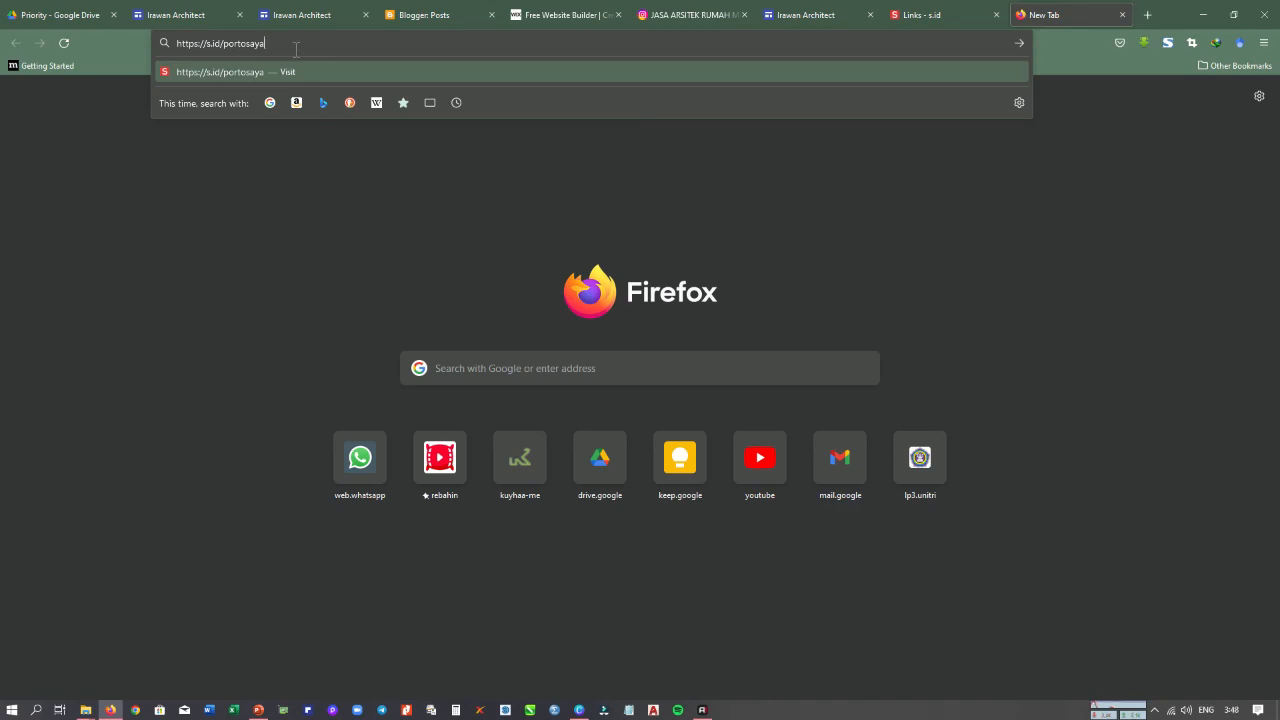
{"action": "key", "text": "Return"}
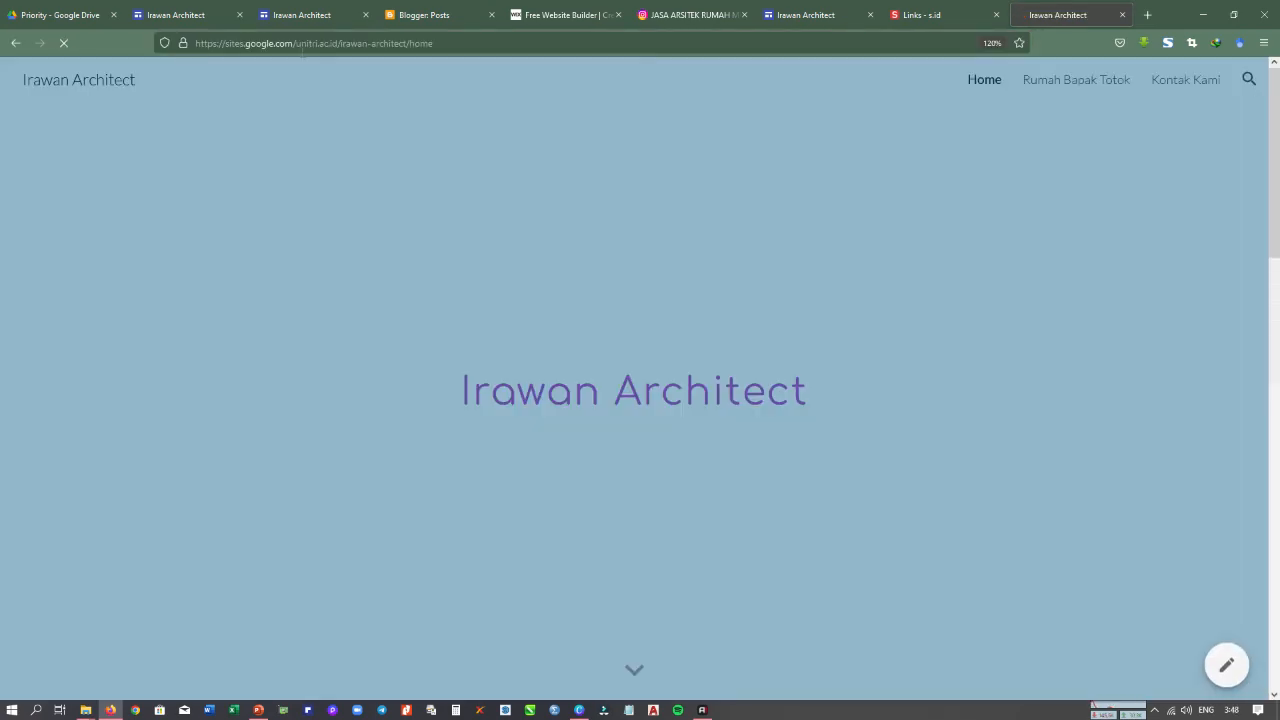
{"action": "left_click", "coordinate": [466, 46]}
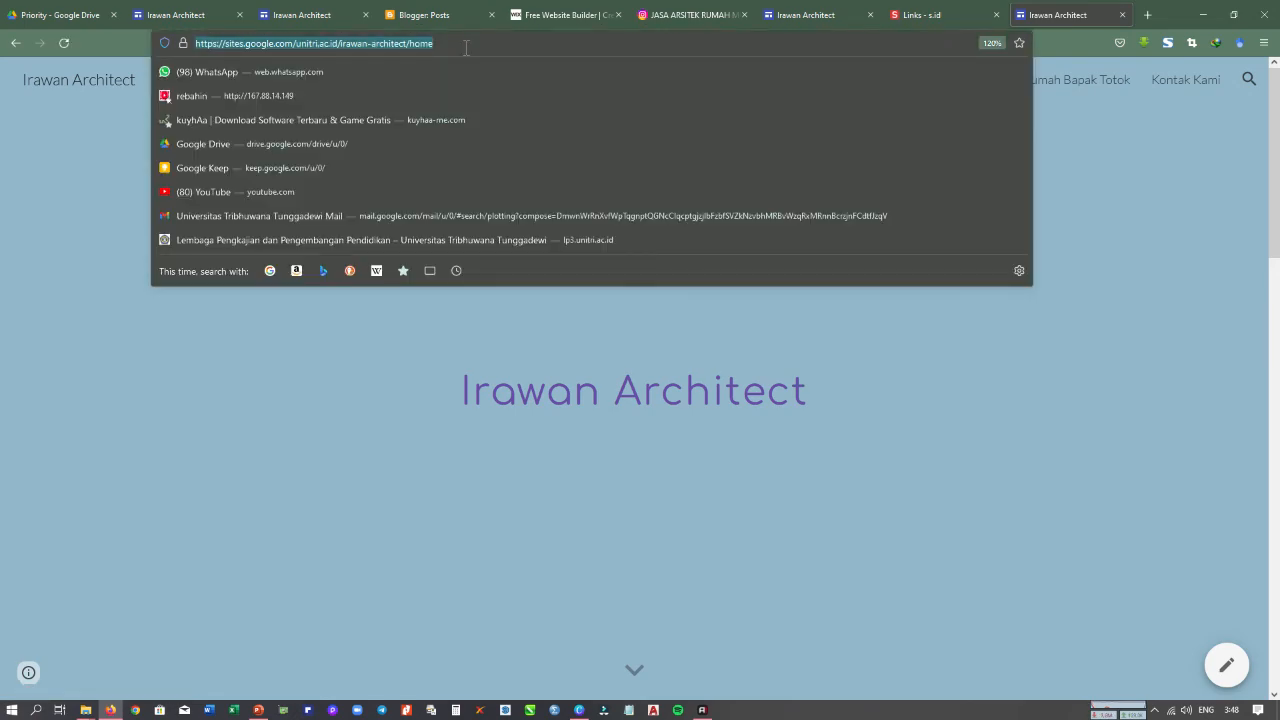
- Return to the Irawan Architect site's editor in Google Sites
{"action": "left_click", "coordinate": [928, 14]}
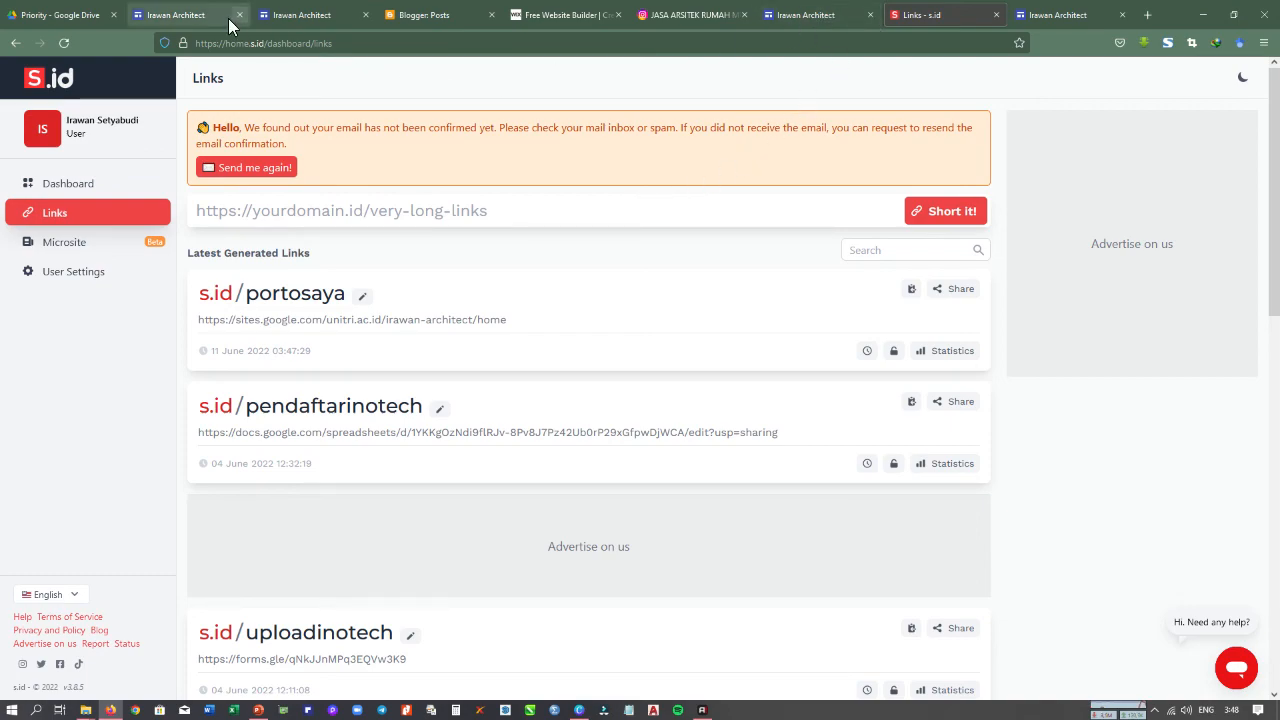
{"action": "left_click", "coordinate": [179, 18]}
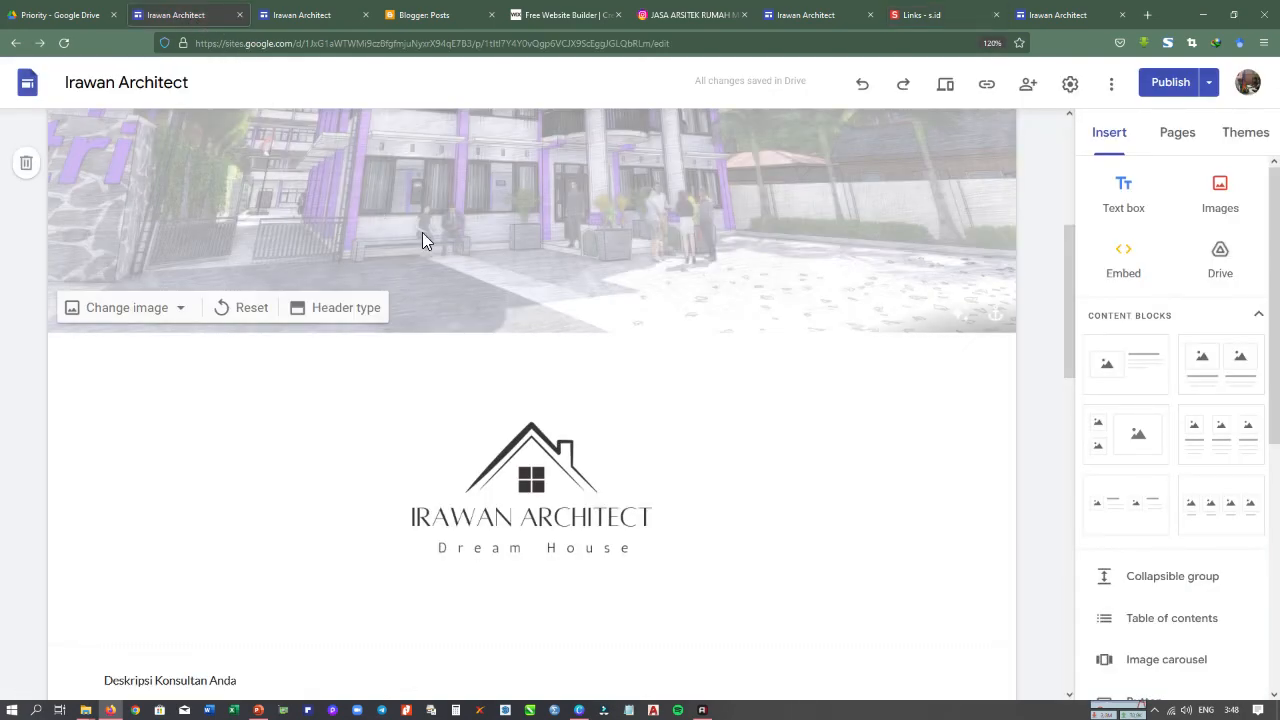